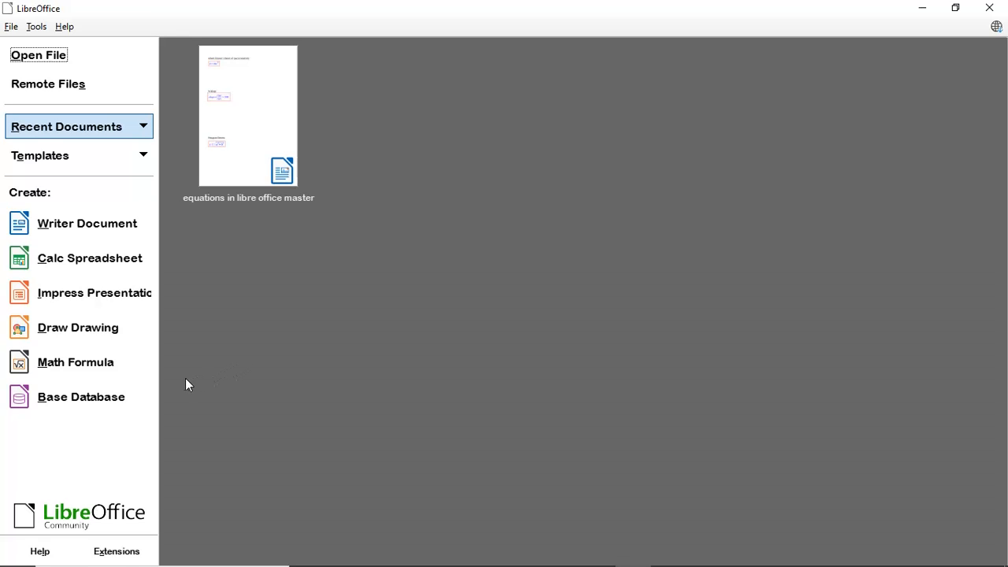
Step: Check the installed LibreOffice version information and close it
{"action": "left_click", "coordinate": [65, 27]}
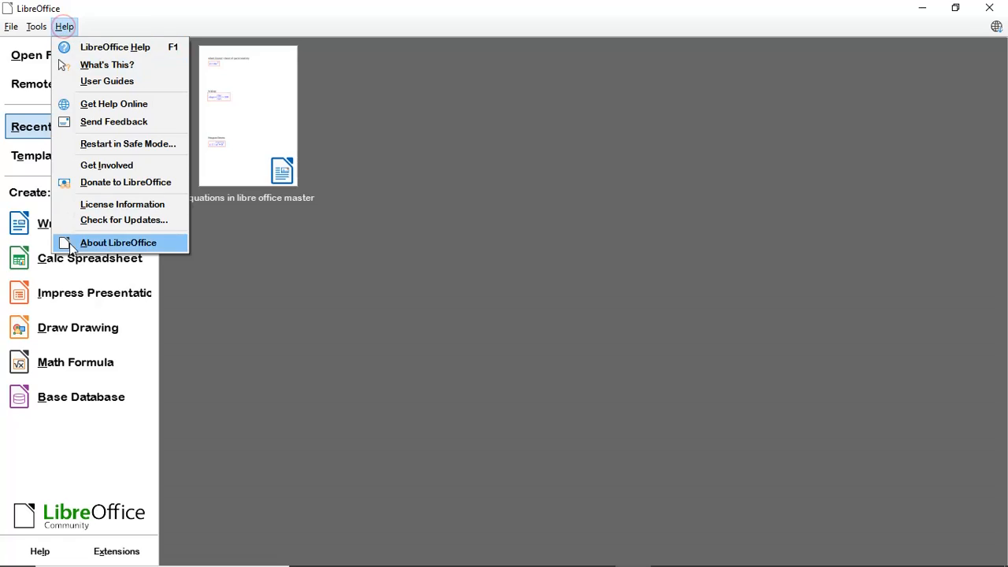
{"action": "left_click", "coordinate": [118, 242]}
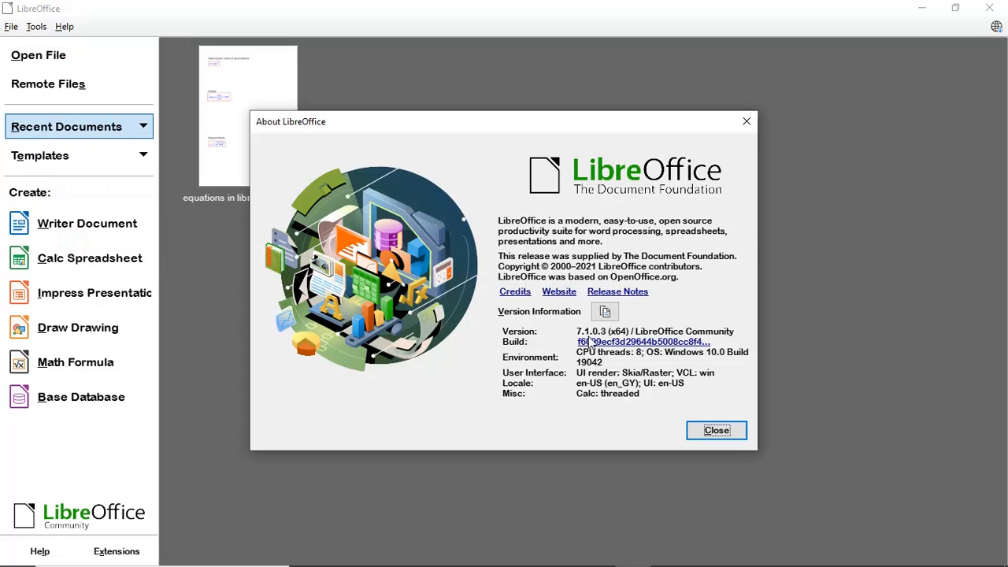
{"action": "left_click", "coordinate": [713, 429]}
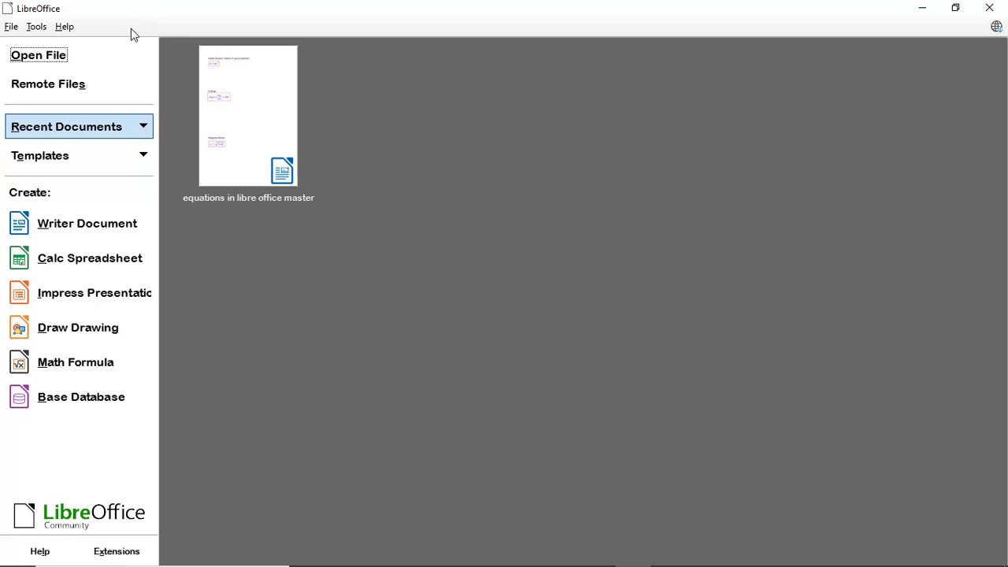
Step: Create a new Math formula document and enter the expression a+b
{"action": "left_click", "coordinate": [106, 368]}
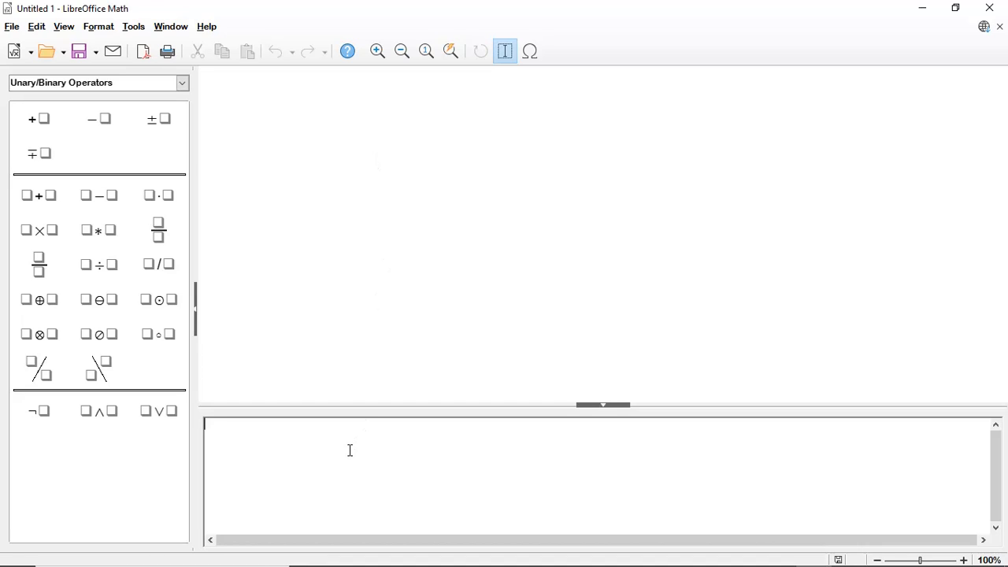
{"action": "left_click", "coordinate": [311, 441]}
{"action": "type", "text": "a+b"}
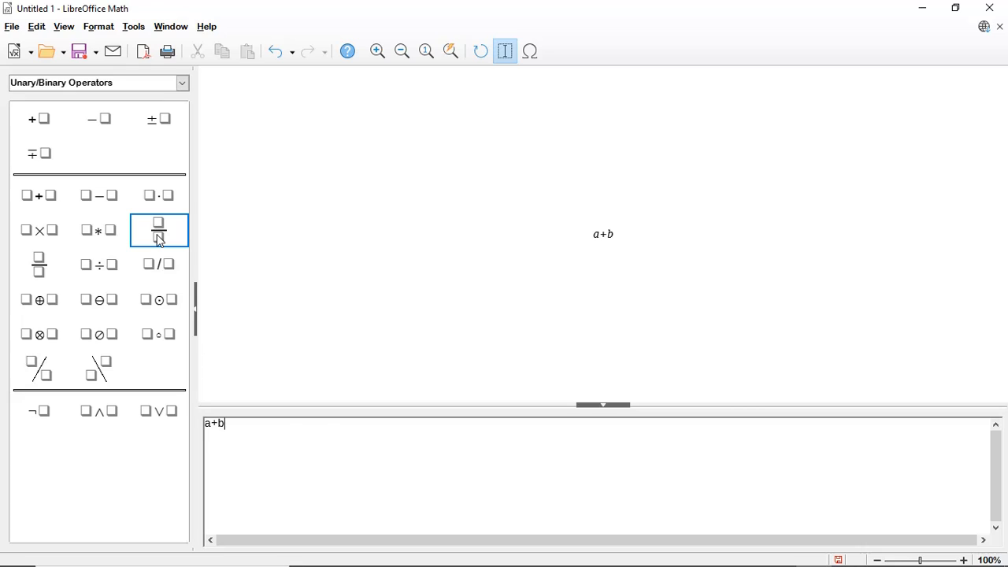
Step: Add a fraction after a+b with a as the numerator and b as the denominator
{"action": "left_click", "coordinate": [159, 240]}
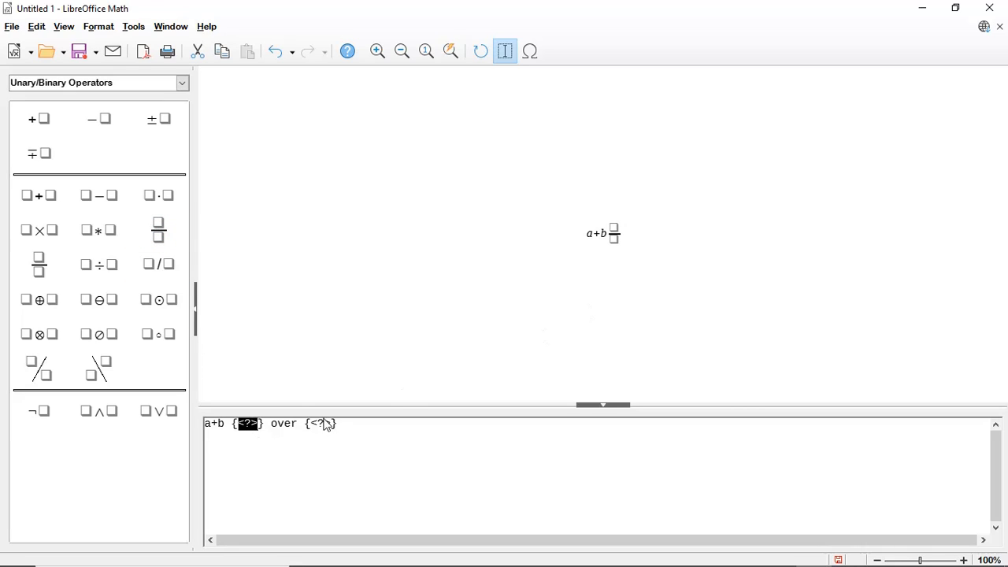
{"action": "type", "text": "a"}
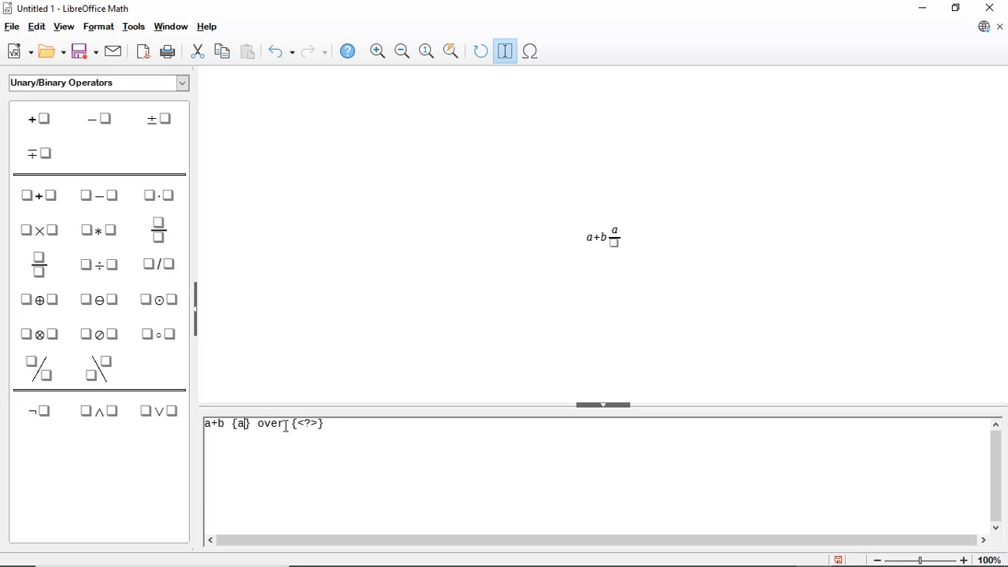
{"action": "double_click", "coordinate": [305, 422]}
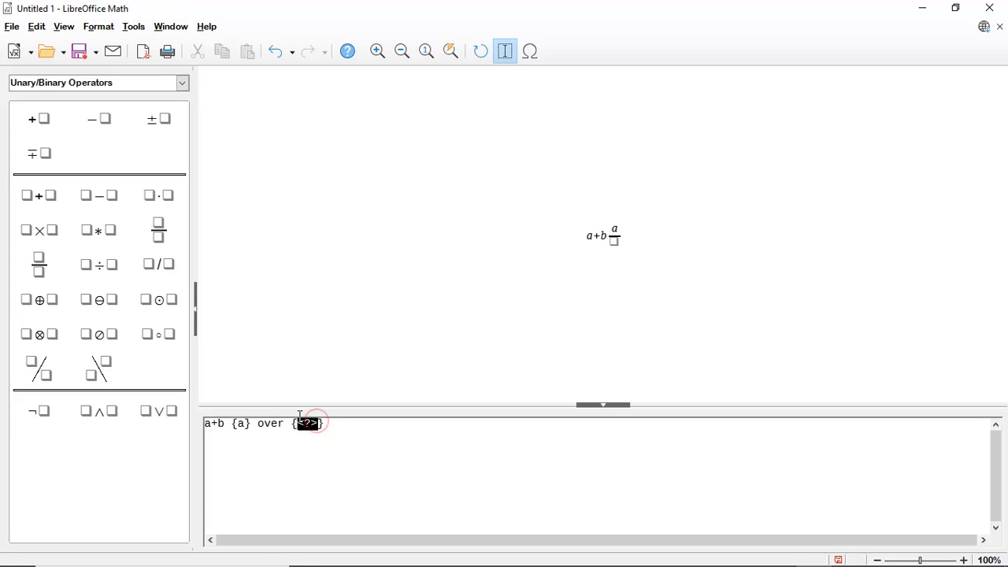
{"action": "type", "text": "b"}
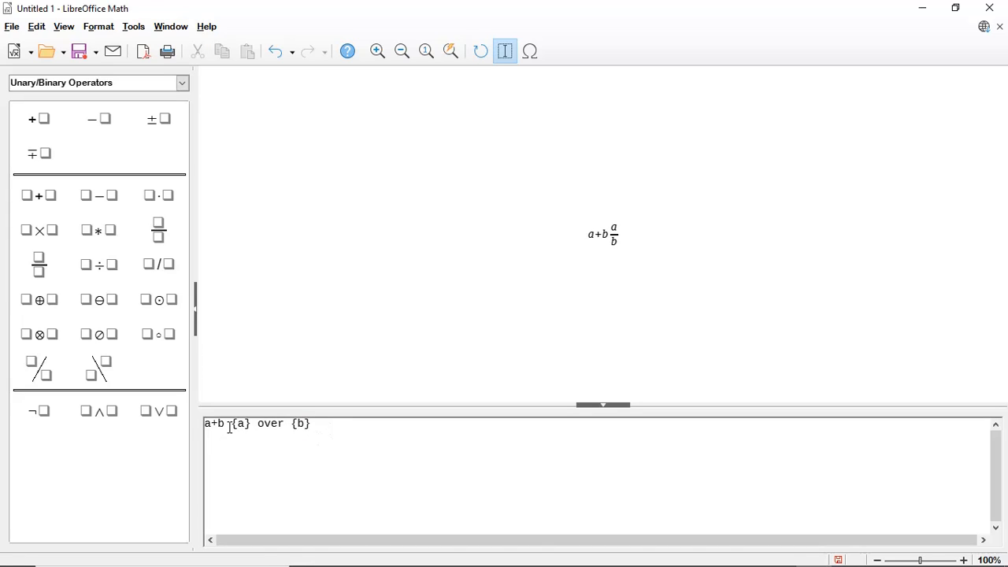
Step: Delete the a+b part of the formula and close the formula document without saving
{"action": "left_click_drag", "start_coordinate": [231, 426], "coordinate": [203, 430]}
{"action": "key", "text": "Delete"}
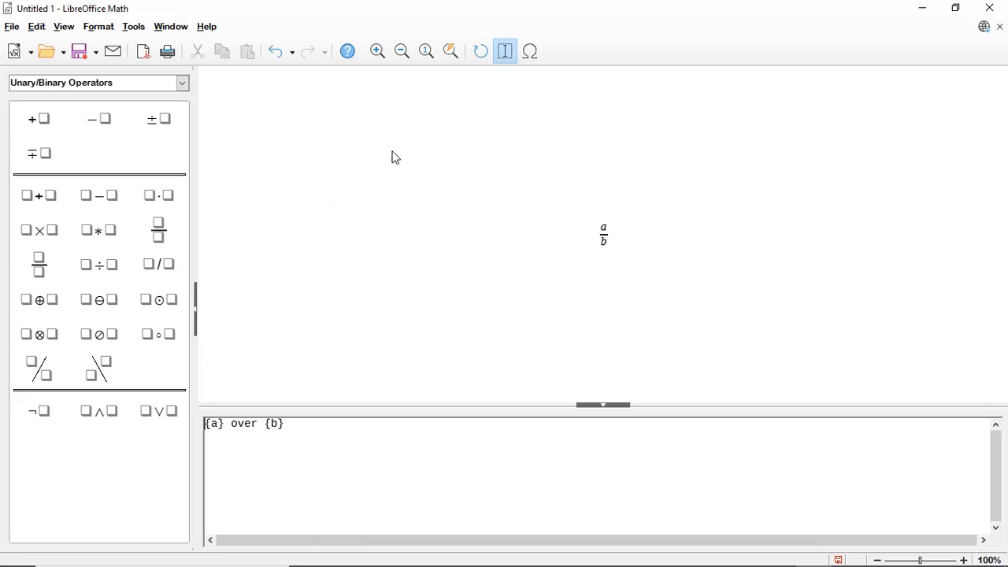
{"action": "left_click", "coordinate": [998, 29]}
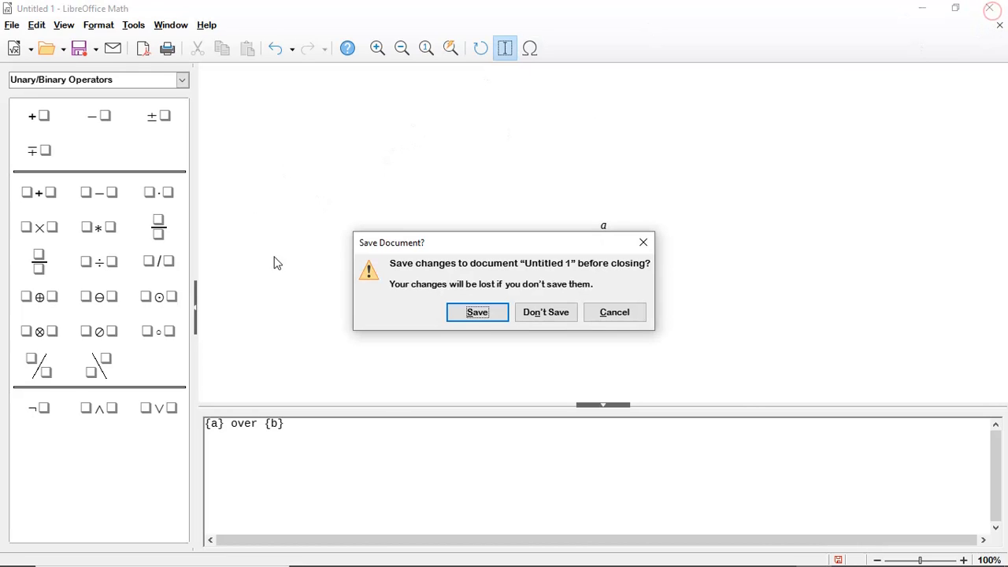
{"action": "left_click", "coordinate": [521, 314]}
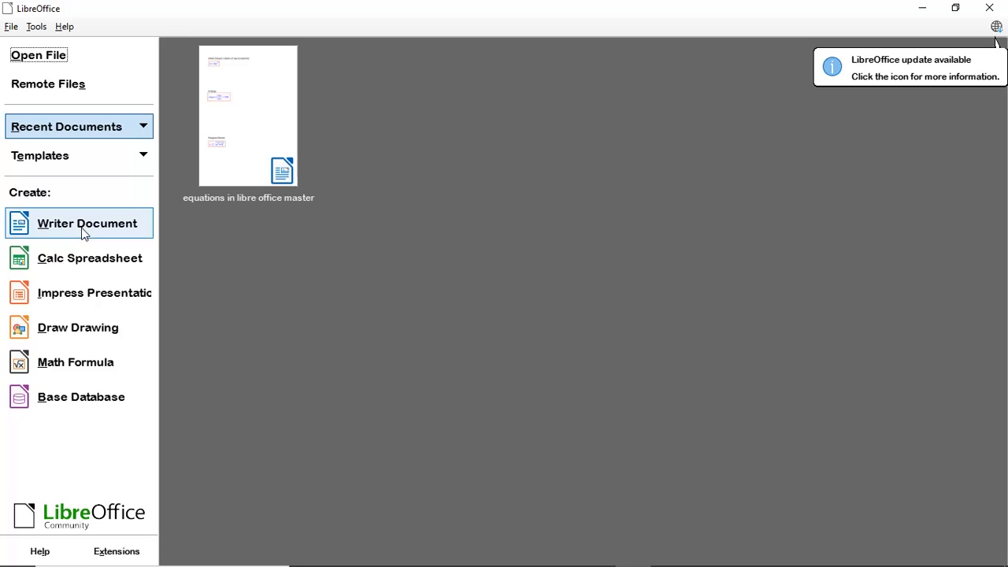
Step: Open the recent document "equations in libre office master" in Writer
{"action": "mouse_move", "coordinate": [214, 152]}
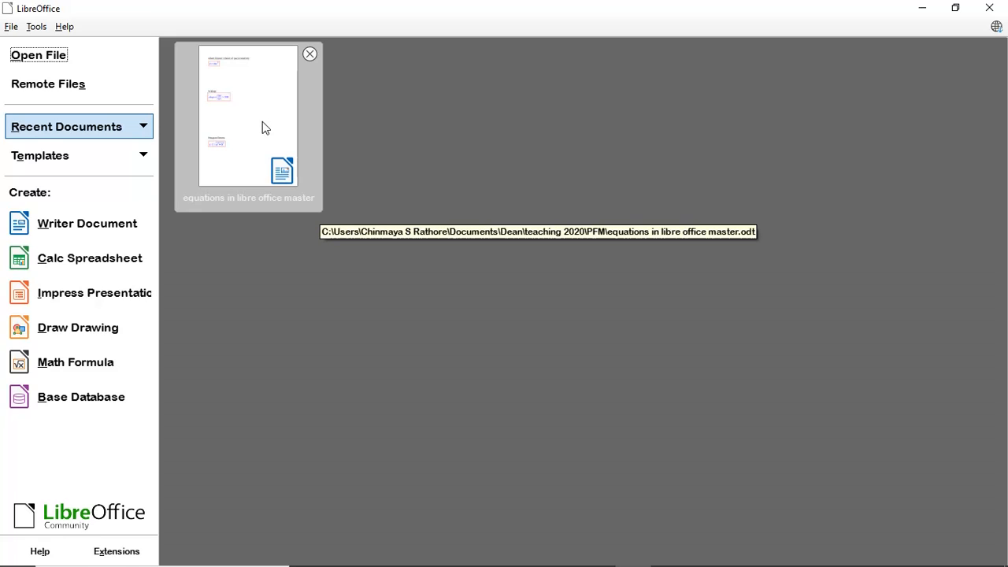
{"action": "left_click", "coordinate": [263, 128]}
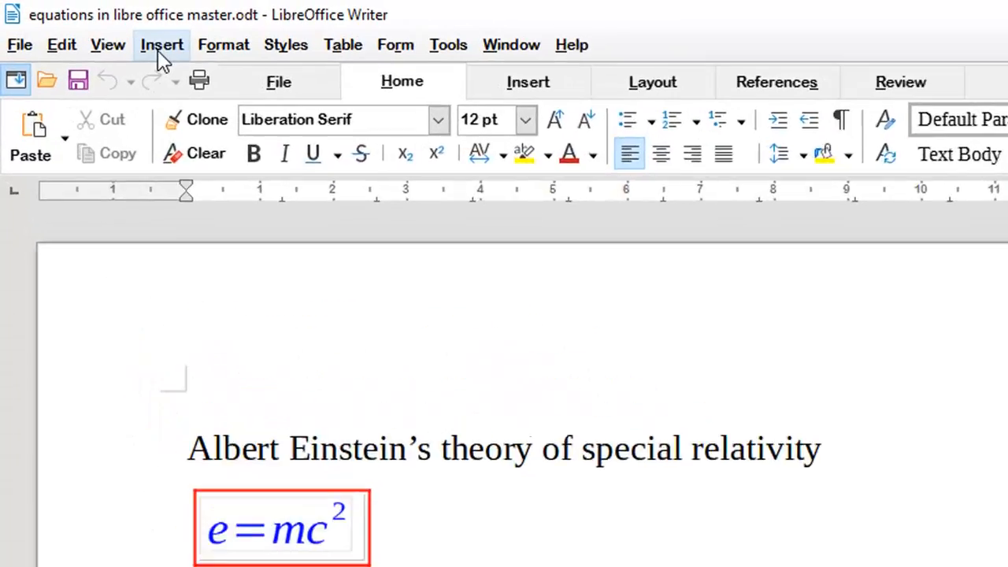
Step: Examine the insertable content types and the available user interface variants without changing anything
{"action": "left_click", "coordinate": [95, 27]}
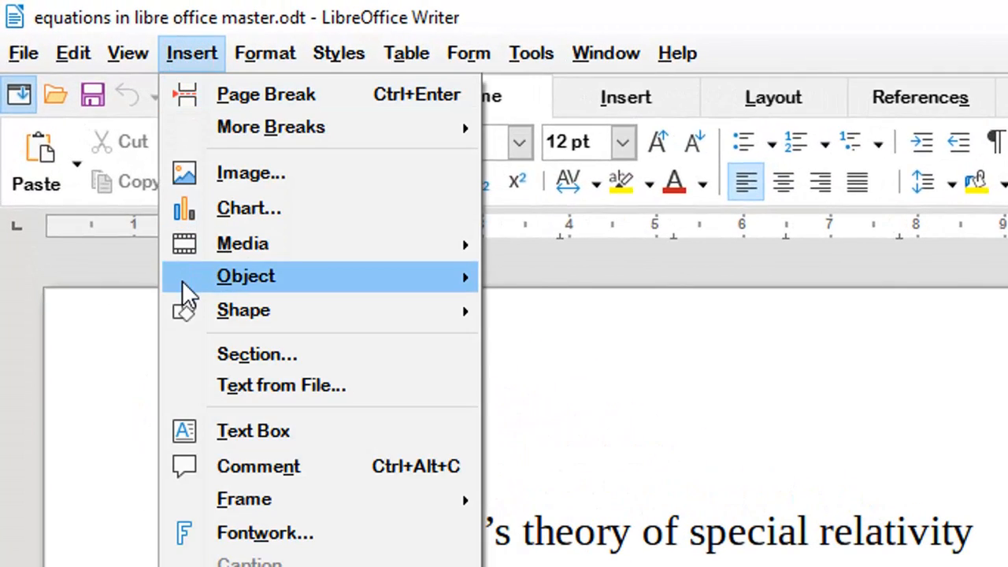
{"action": "mouse_move", "coordinate": [188, 285]}
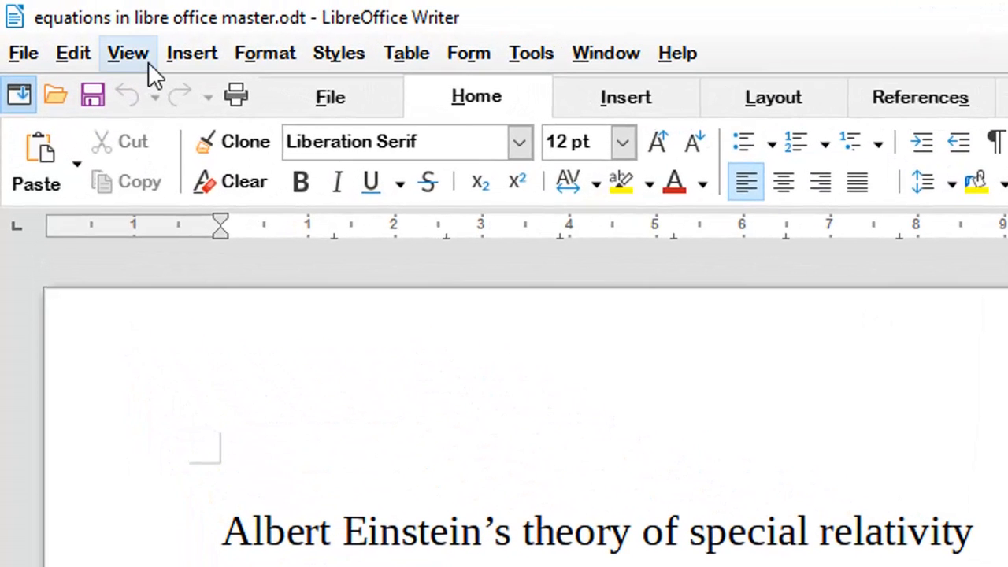
{"action": "left_click", "coordinate": [140, 56]}
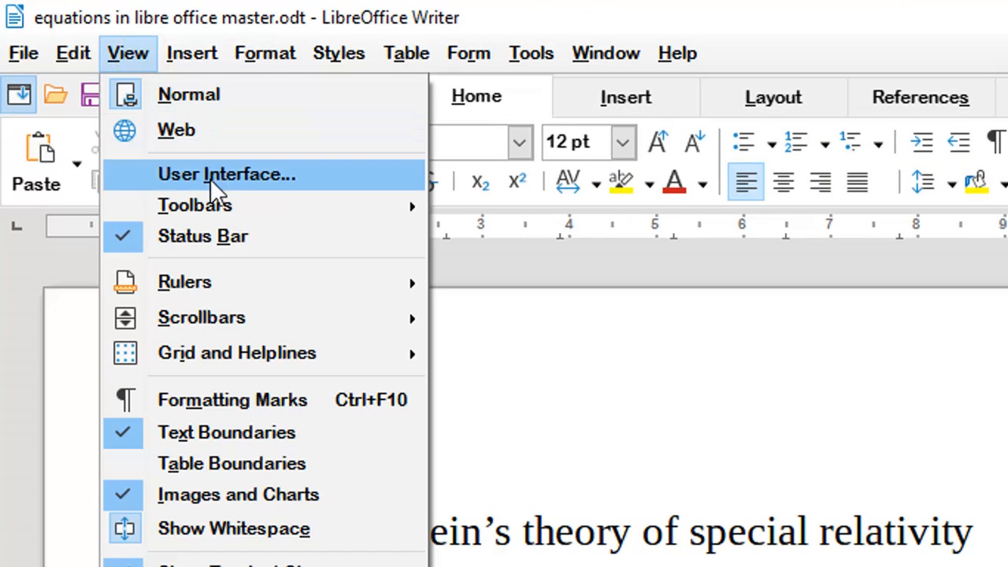
{"action": "left_click", "coordinate": [261, 171]}
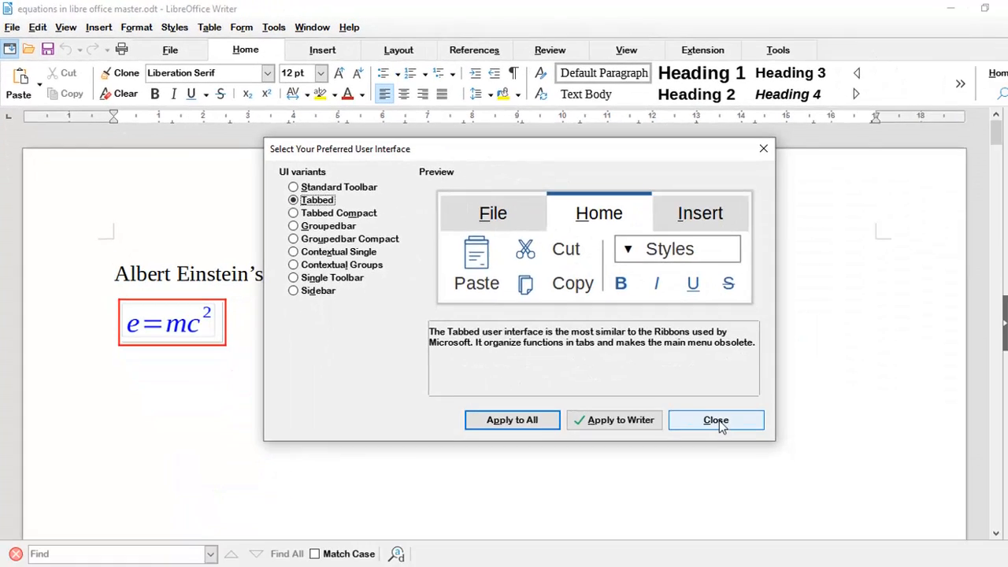
{"action": "left_click", "coordinate": [698, 408]}
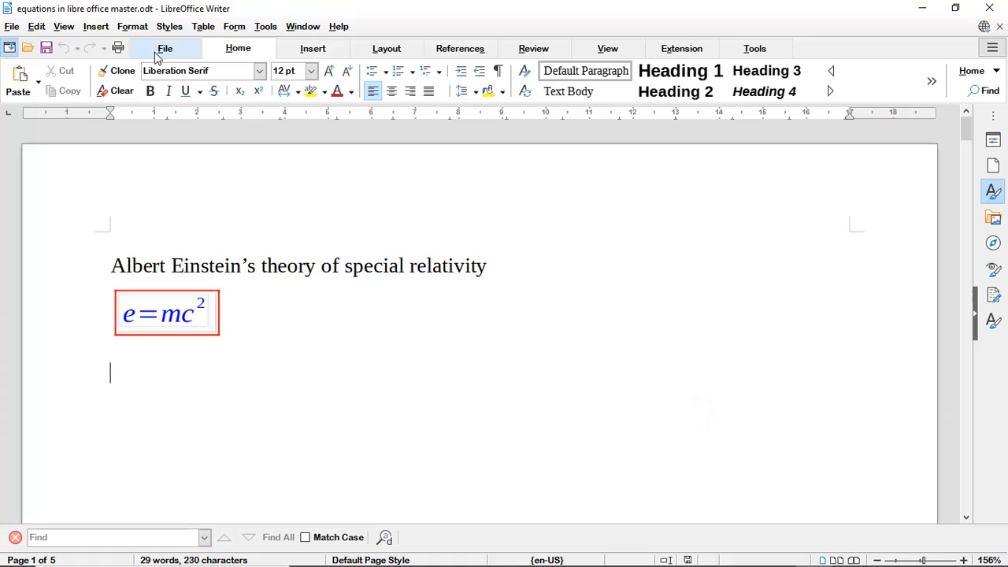
Step: Compare the Home and Insert commands of the tabbed interface and recheck the user interface variant selection
{"action": "left_click", "coordinate": [314, 49]}
{"action": "left_click", "coordinate": [237, 48]}
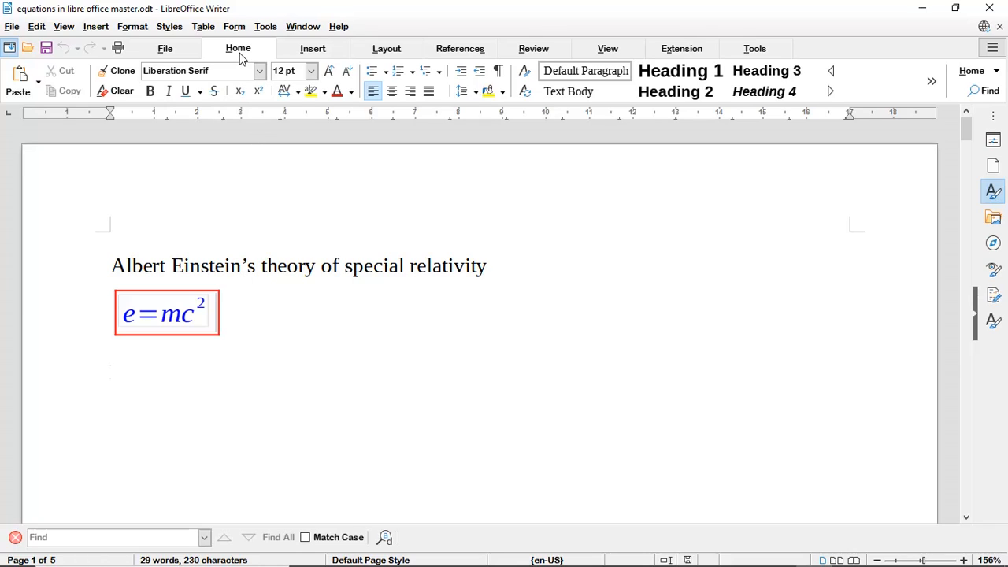
{"action": "left_click", "coordinate": [305, 50]}
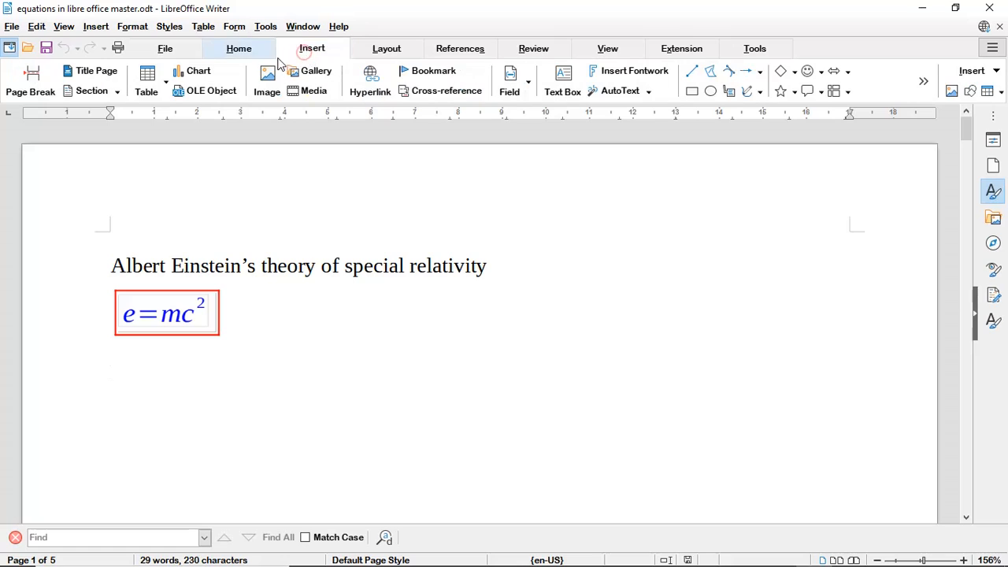
{"action": "left_click", "coordinate": [247, 55]}
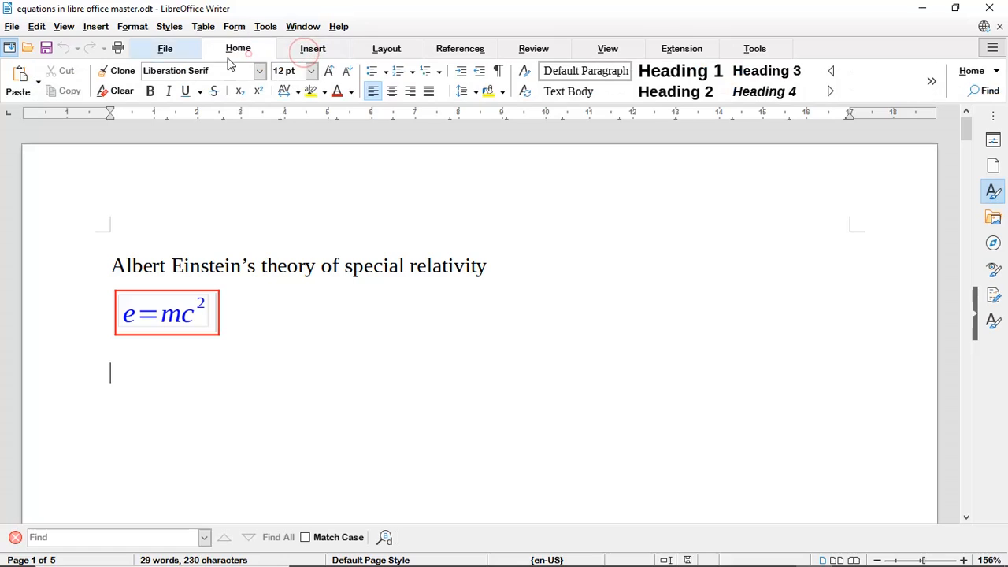
{"action": "left_click", "coordinate": [64, 29]}
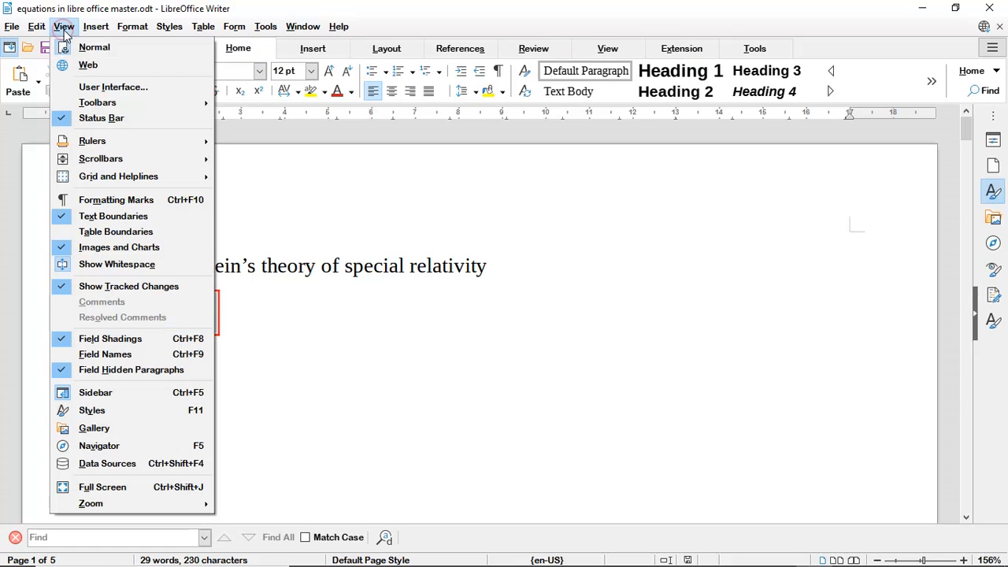
{"action": "left_click", "coordinate": [114, 87]}
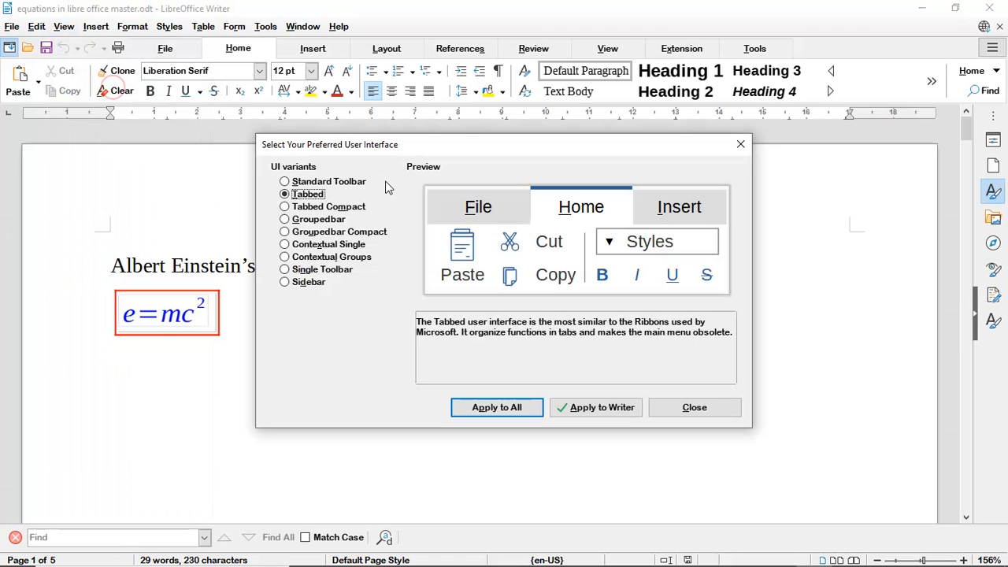
{"action": "left_click", "coordinate": [694, 408]}
Step: Insert a new formula object on the empty line below the e=mc² formula and activate its command editor
{"action": "left_click", "coordinate": [124, 383]}
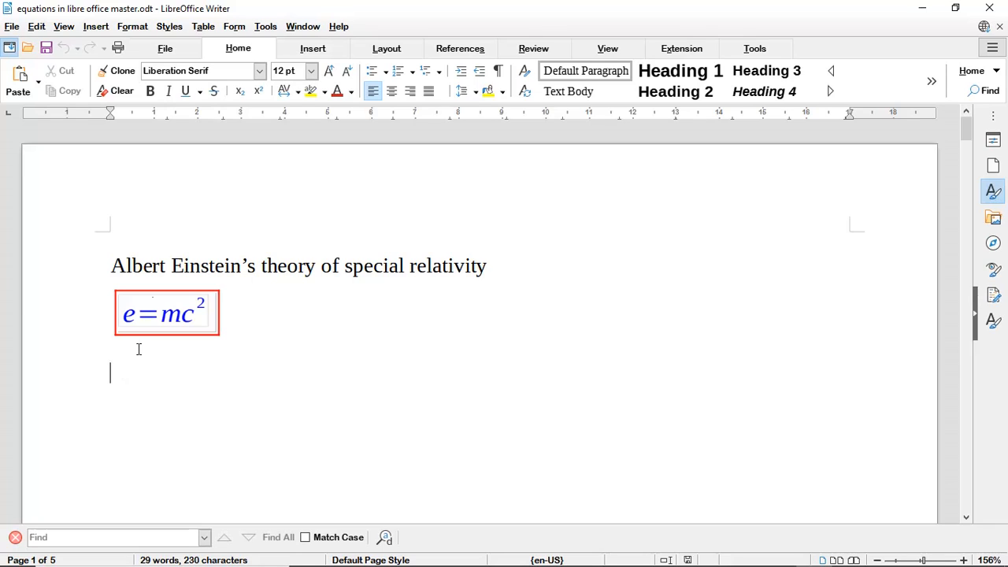
{"action": "left_click", "coordinate": [96, 27]}
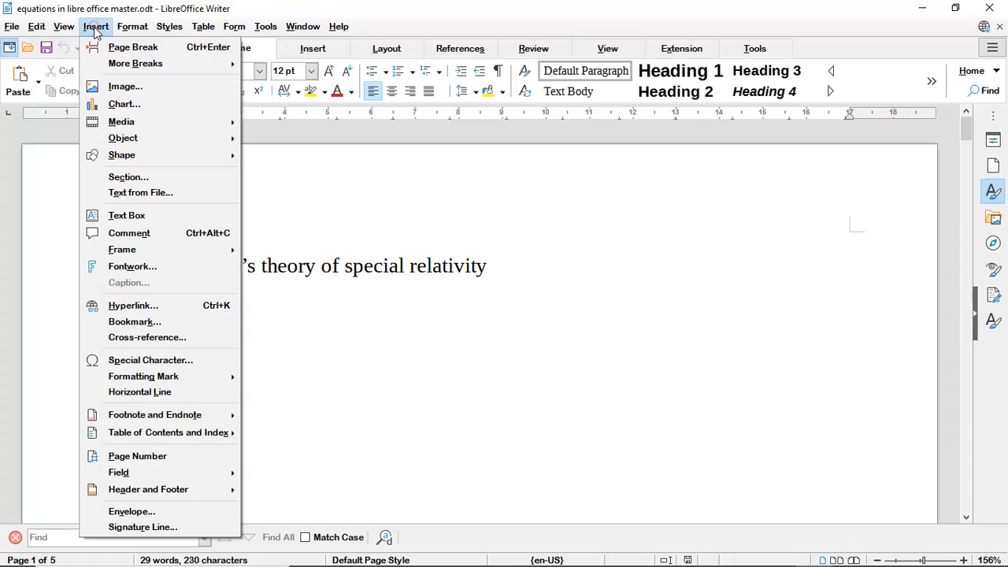
{"action": "mouse_move", "coordinate": [145, 139]}
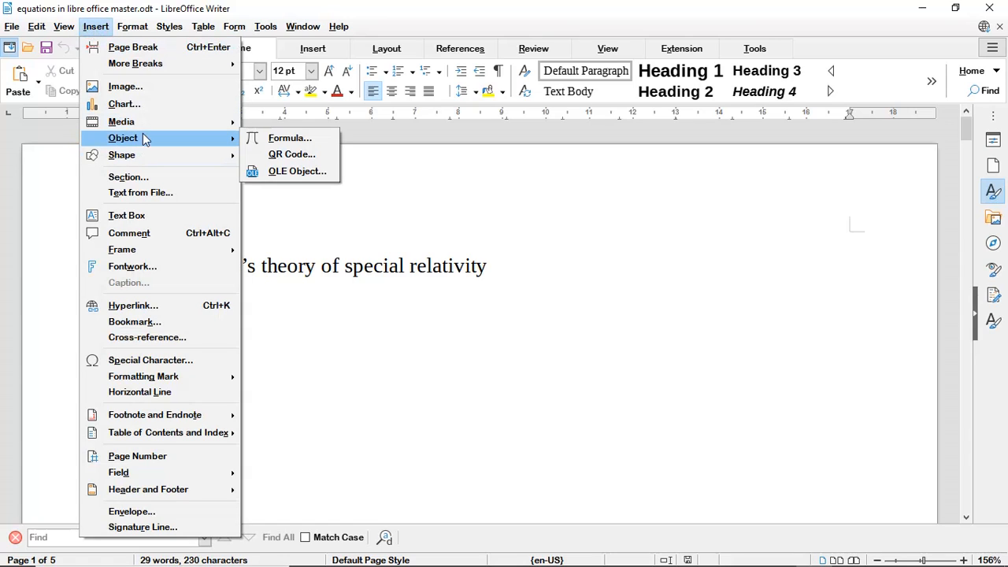
{"action": "left_click", "coordinate": [306, 141]}
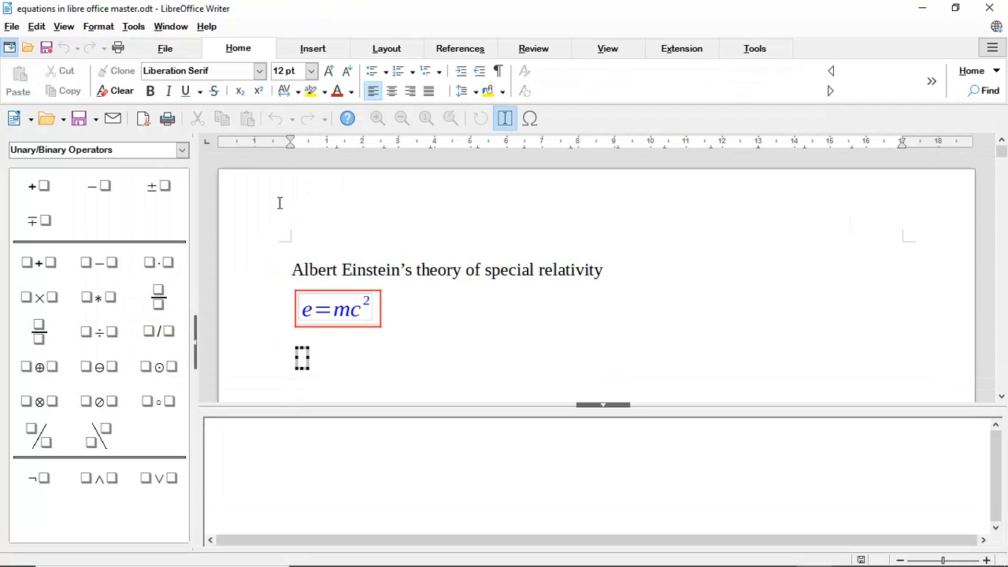
{"action": "left_click", "coordinate": [286, 442]}
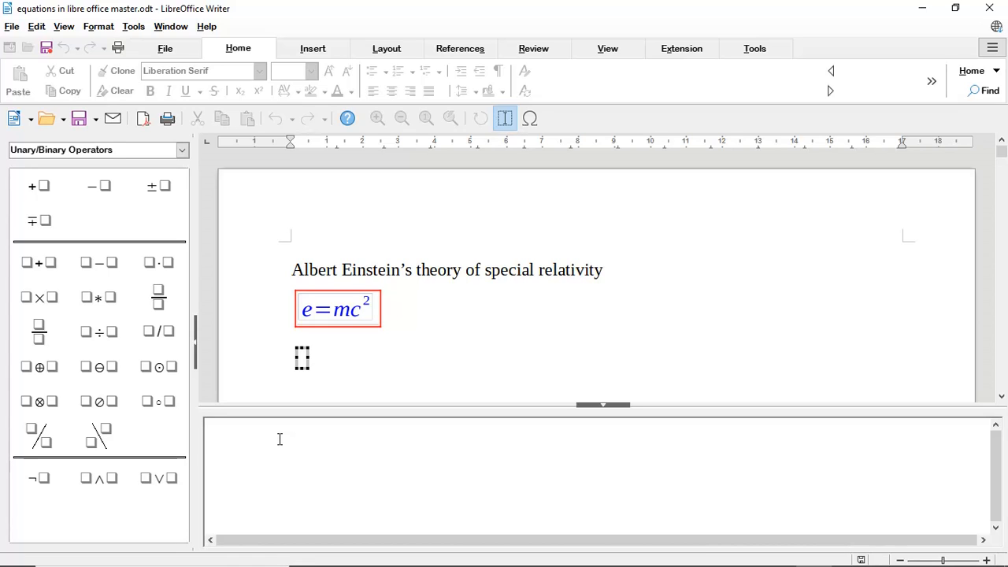
Step: Hide the formula elements pane and the command editor, and show both again
{"action": "left_click", "coordinate": [196, 348]}
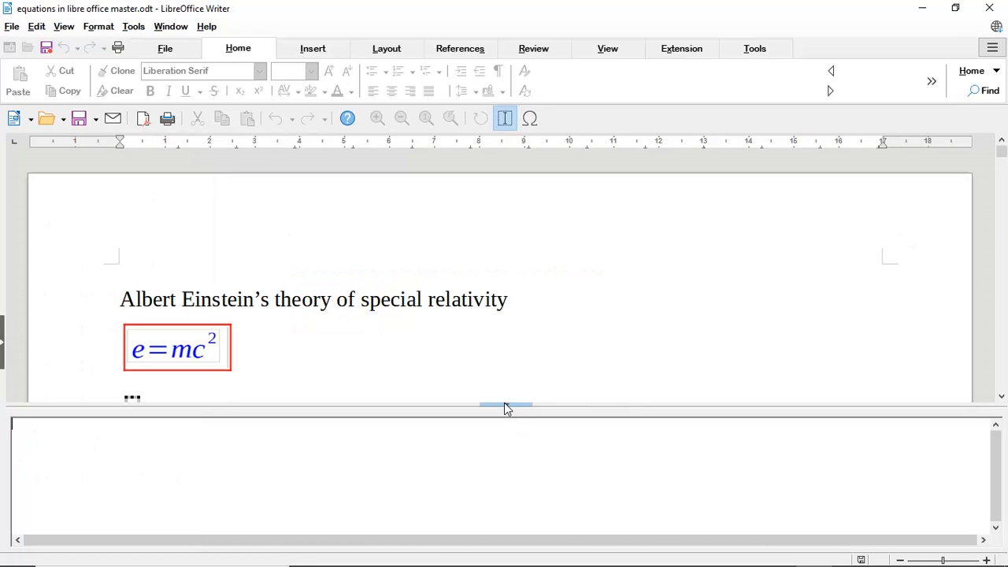
{"action": "left_click", "coordinate": [504, 405]}
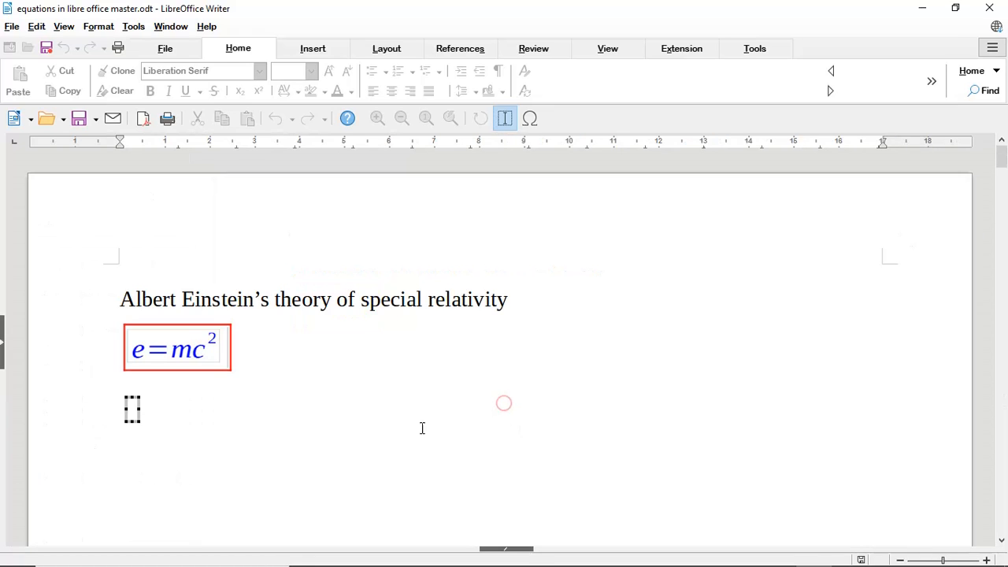
{"action": "left_click", "coordinate": [4, 349]}
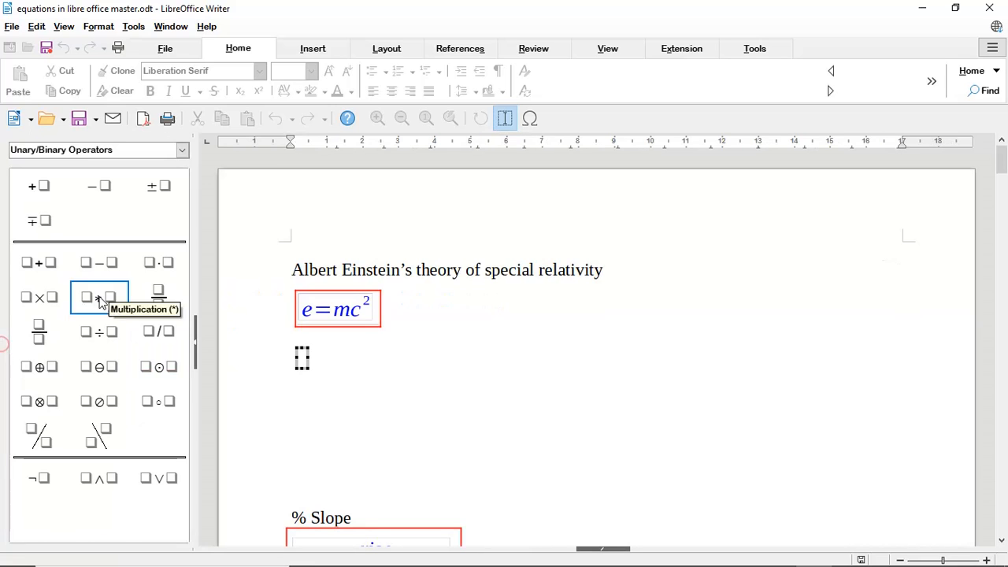
{"action": "left_click", "coordinate": [600, 550]}
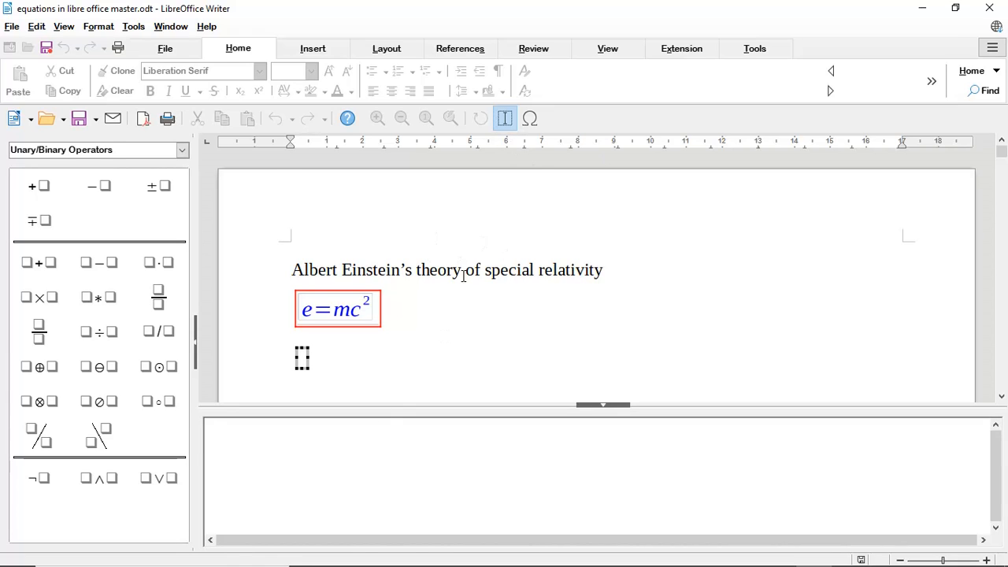
Step: Enter the start of the equation, e=m, as the code of the new formula object
{"action": "scroll", "coordinate": [462, 275], "scroll_direction": "down", "scroll_amount": 5}
{"action": "scroll", "coordinate": [463, 277], "scroll_direction": "up", "scroll_amount": 3}
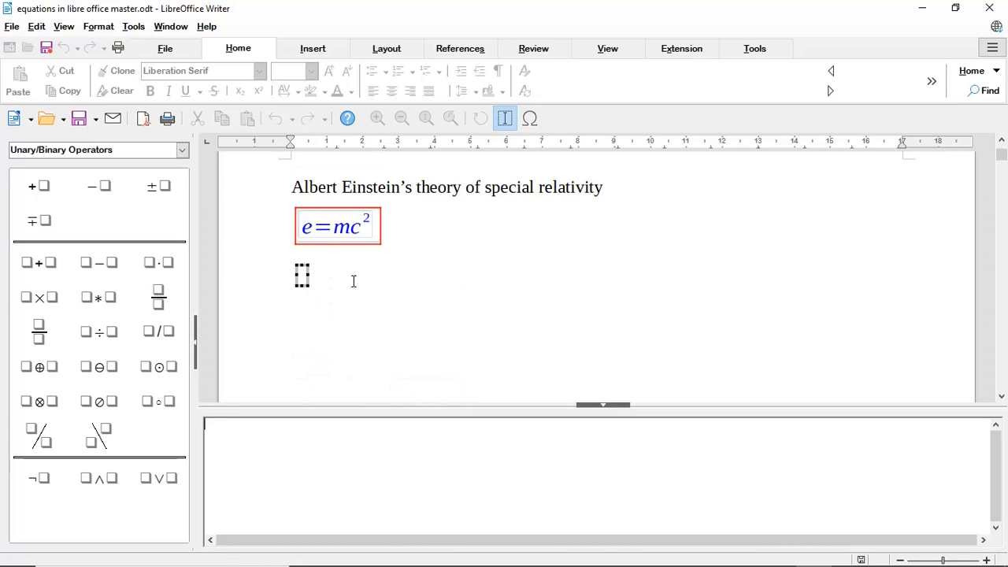
{"action": "left_click", "coordinate": [226, 439]}
{"action": "type", "text": "e="}
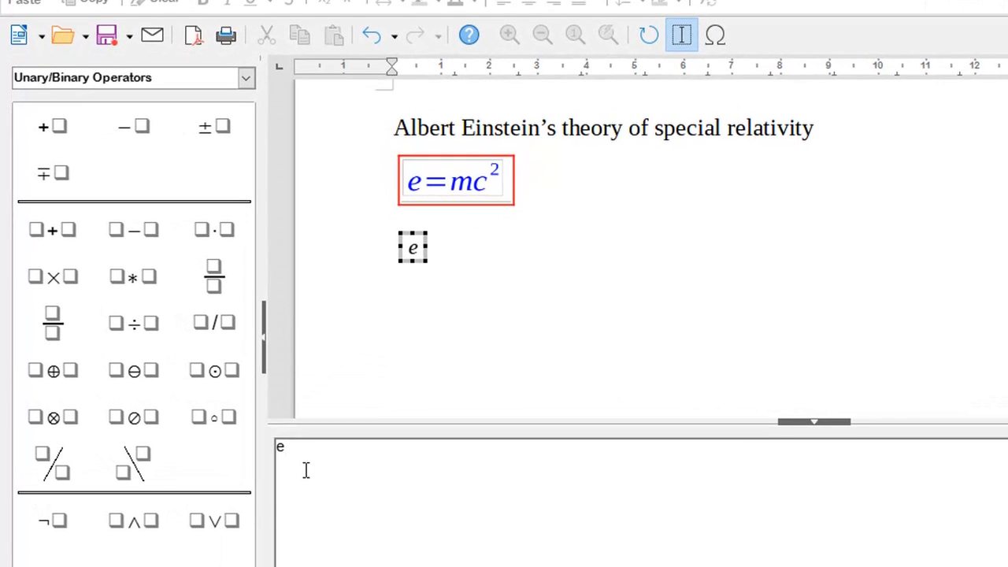
{"action": "type", "text": "m"}
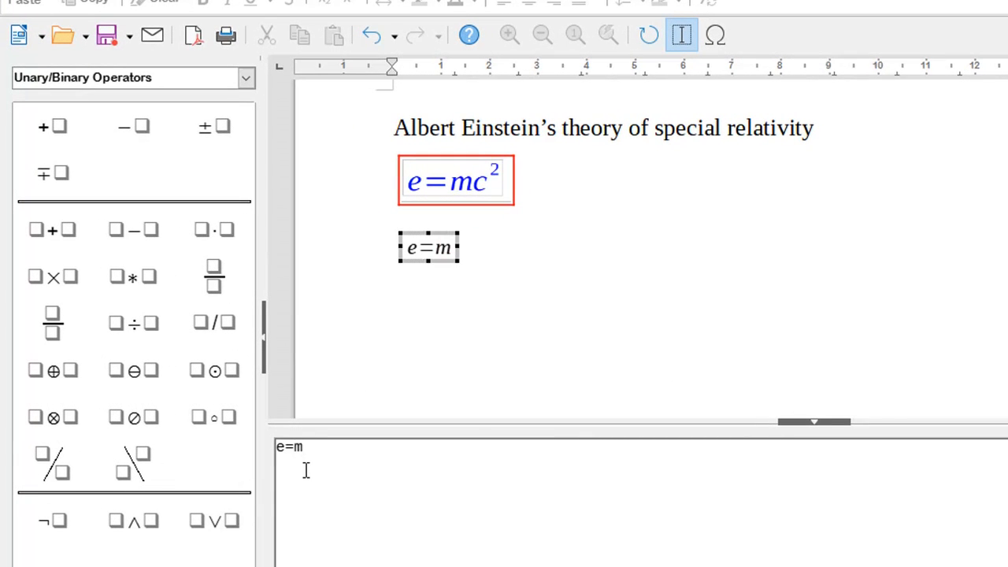
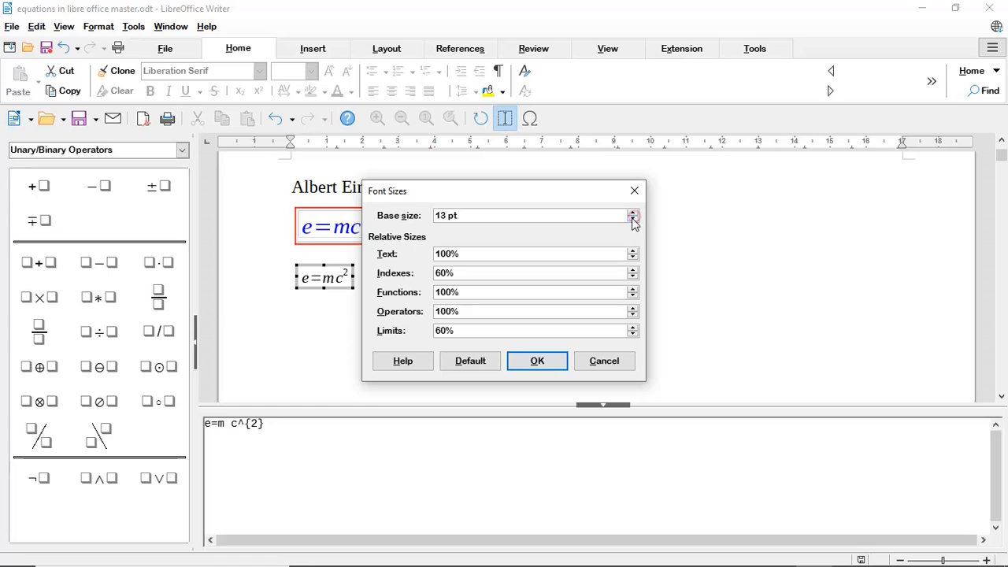
Step: Set the new formula's base font size to 12 pt and review its formula fonts without changing them
{"action": "left_click", "coordinate": [633, 219]}
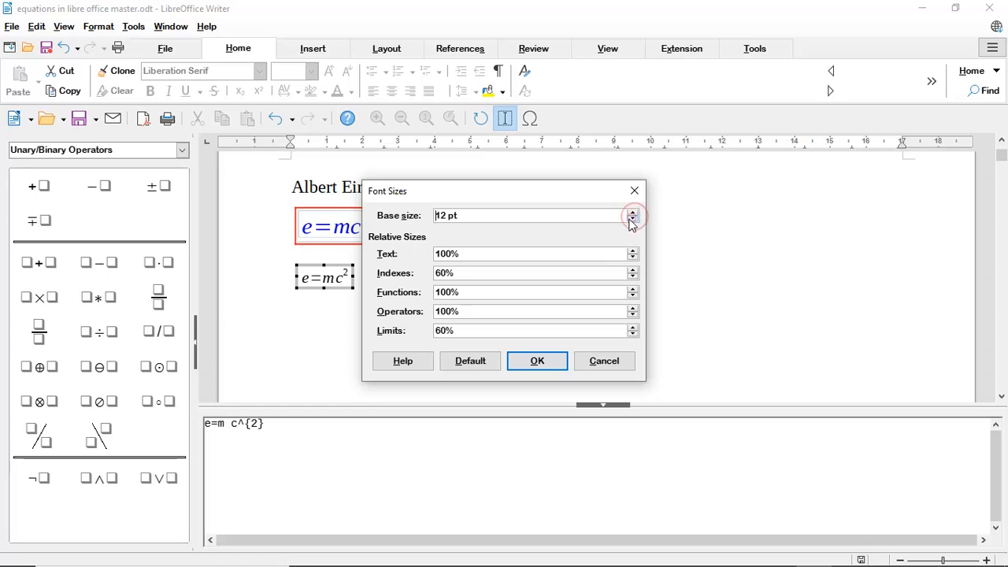
{"action": "left_click", "coordinate": [539, 371]}
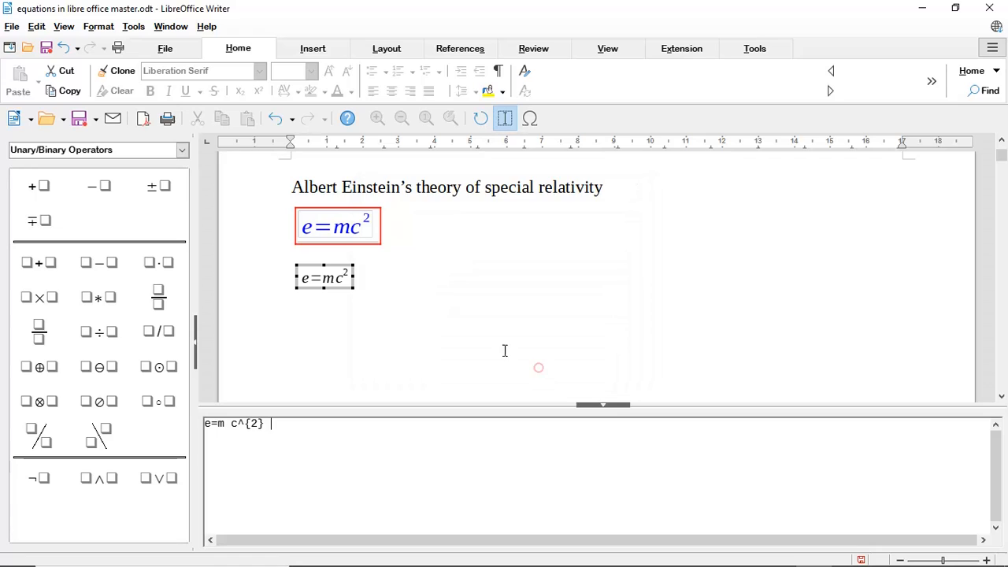
{"action": "left_click", "coordinate": [98, 27]}
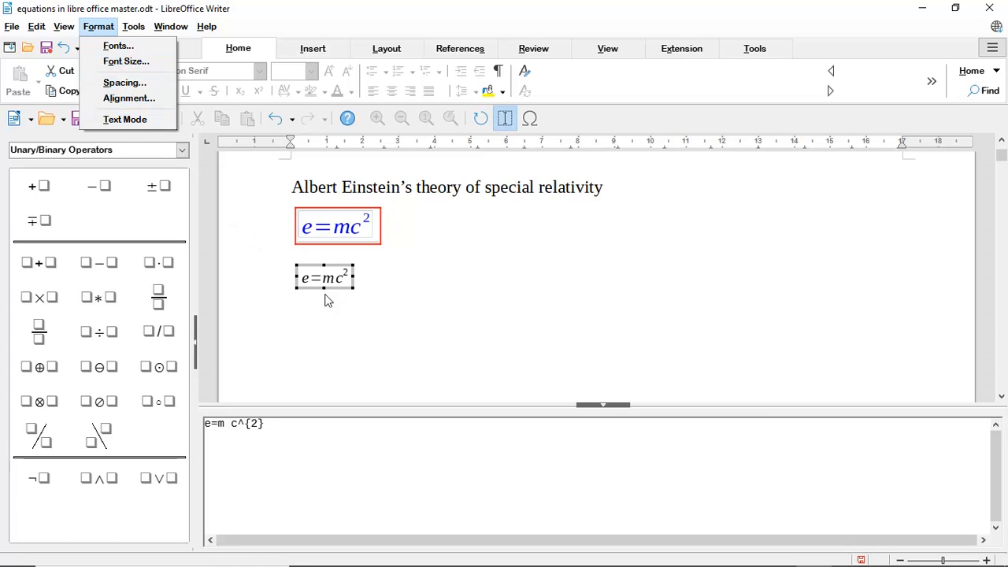
{"action": "left_click", "coordinate": [125, 51]}
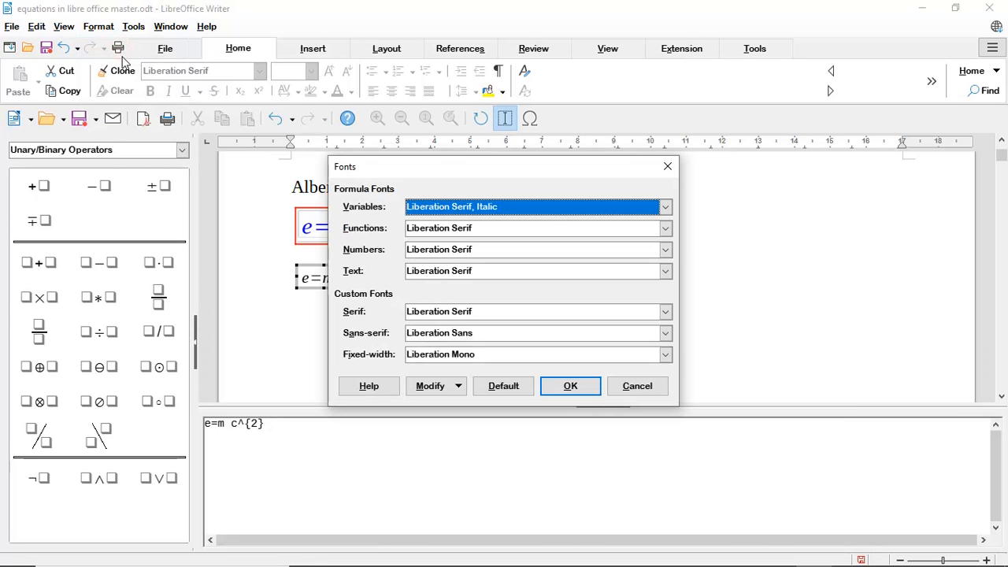
{"action": "left_click", "coordinate": [643, 388]}
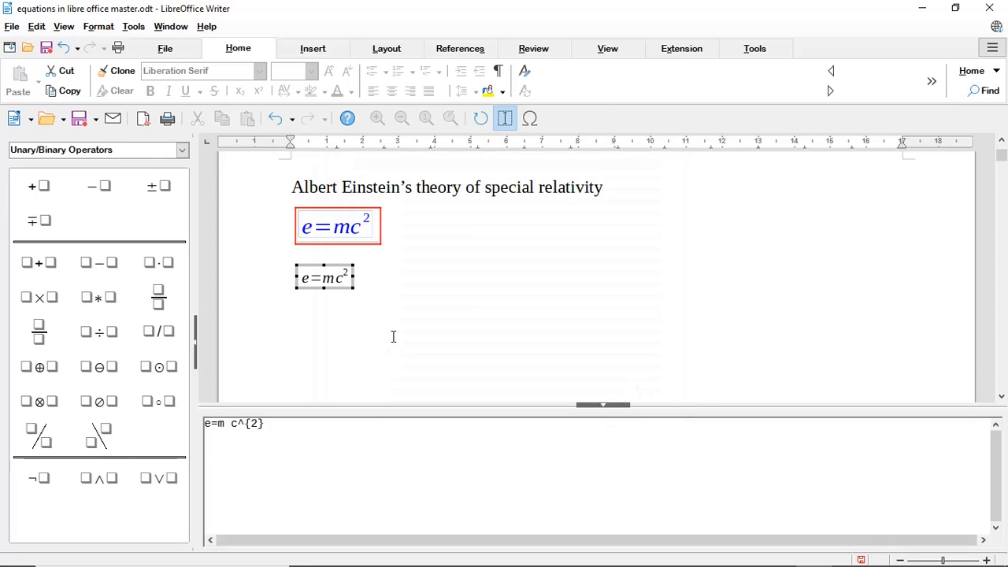
Step: Leave formula editing and start saving a copy of the new e=mc² formula in the math formula bank folder
{"action": "key", "text": "Escape"}
{"action": "left_click", "coordinate": [392, 335]}
{"action": "left_click", "coordinate": [239, 335]}
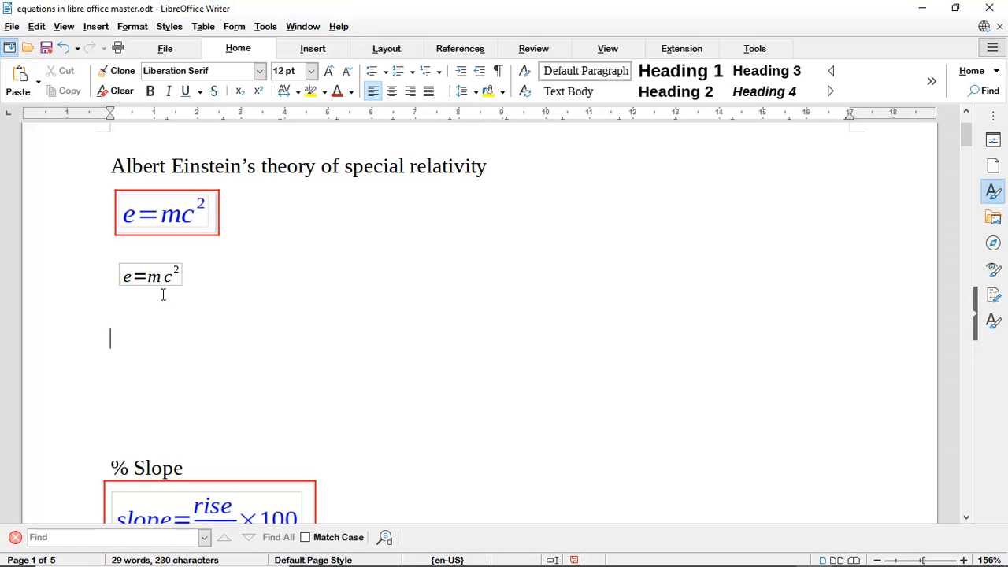
{"action": "right_click", "coordinate": [149, 281]}
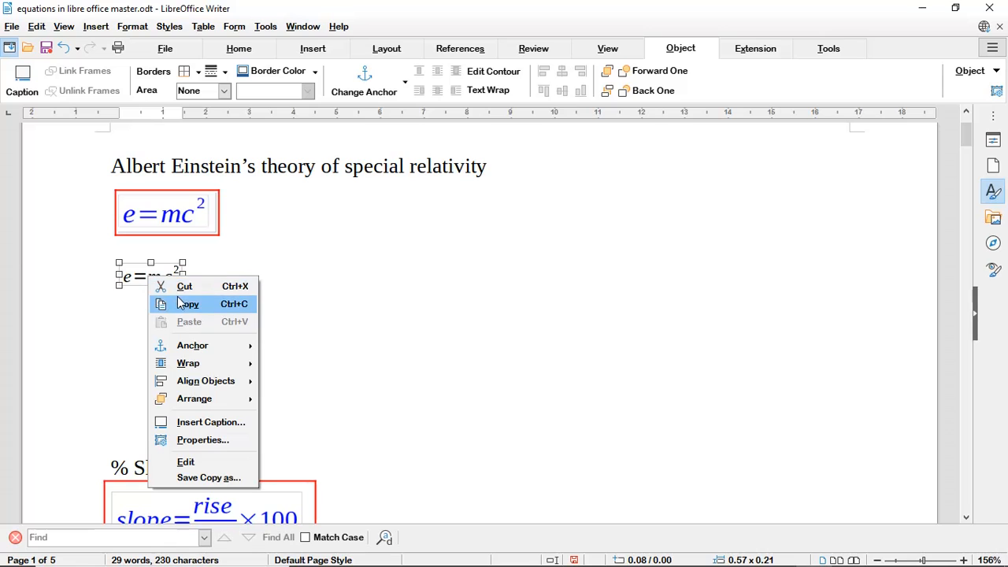
{"action": "left_click", "coordinate": [227, 480]}
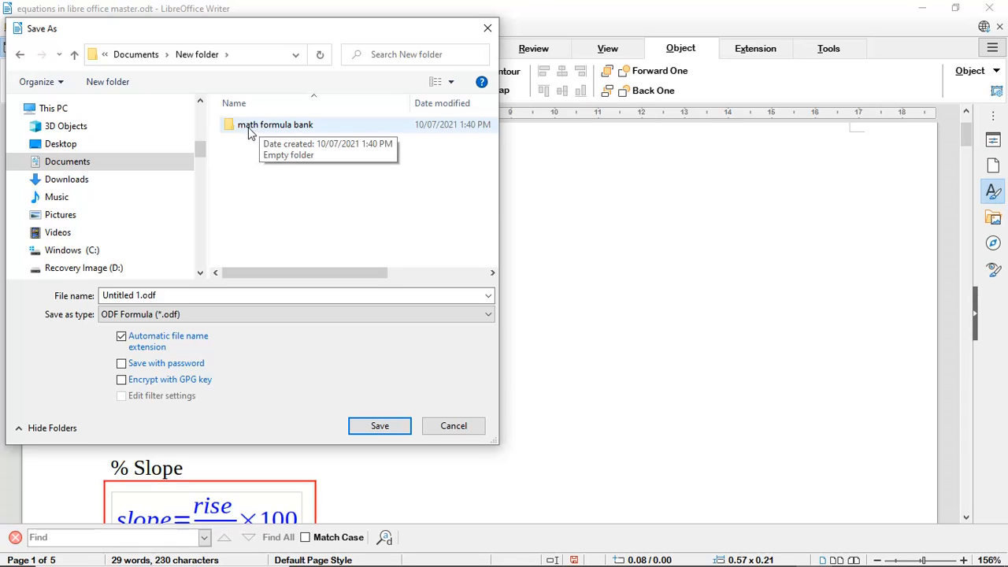
{"action": "left_click", "coordinate": [289, 131]}
{"action": "double_click", "coordinate": [290, 131]}
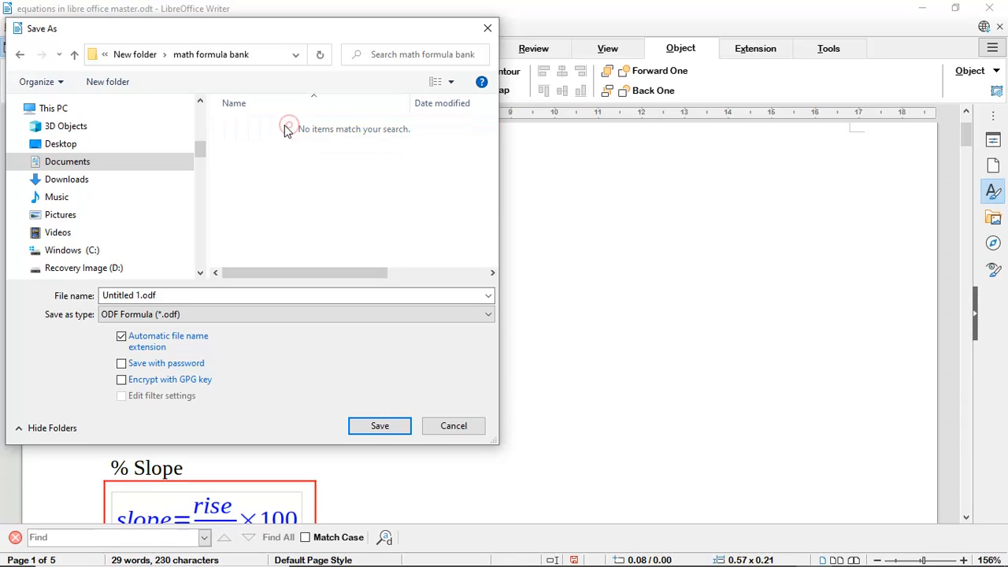
Step: Name the formula copy "relatitivty equation"
{"action": "left_click", "coordinate": [141, 295]}
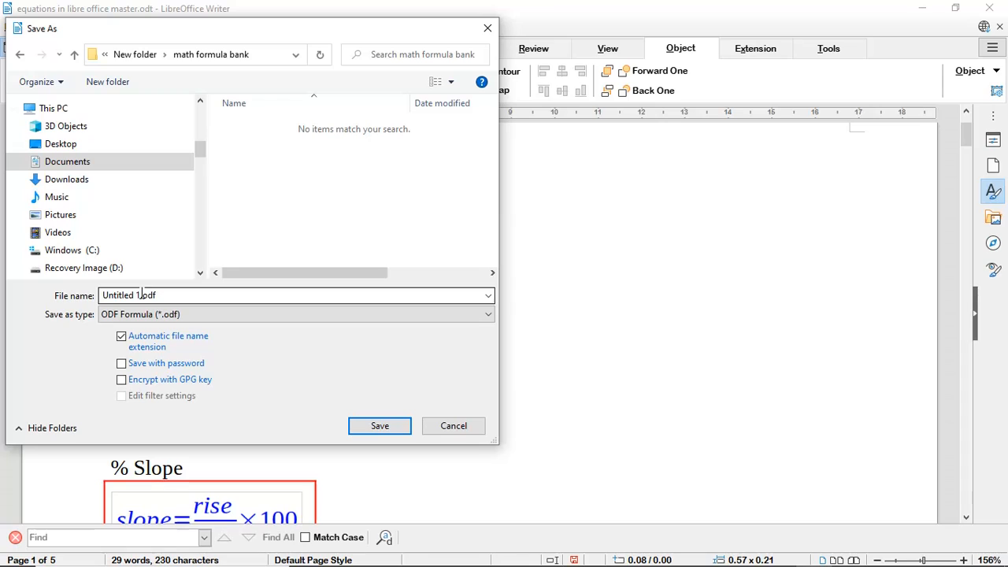
{"action": "left_click", "coordinate": [141, 294]}
{"action": "left_click", "coordinate": [140, 294]}
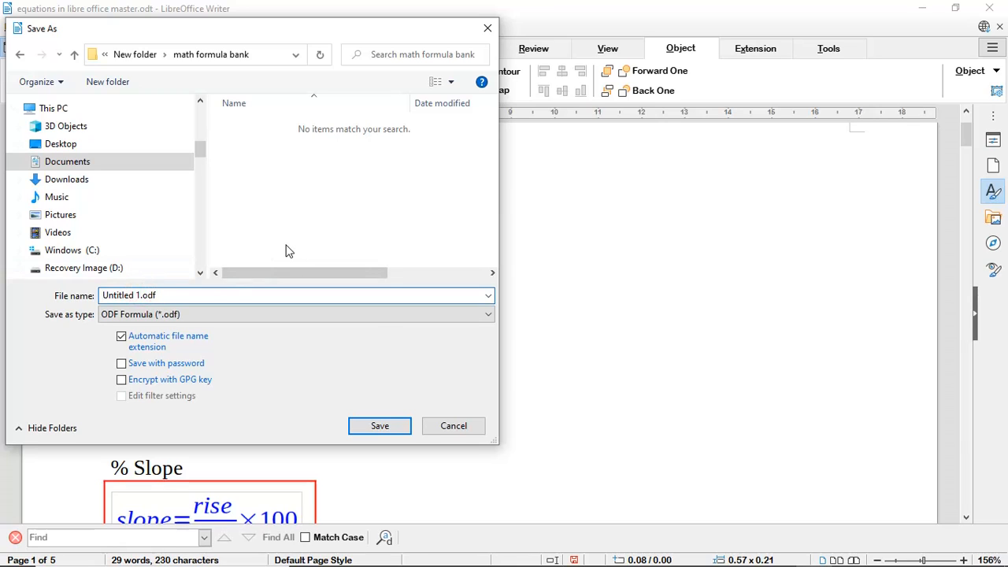
{"action": "key", "text": "BackSpace"}
{"action": "key", "text": "BackSpace"}
{"action": "key", "text": "BackSpace"}
{"action": "key", "text": "BackSpace"}
{"action": "key", "text": "BackSpace"}
{"action": "key", "text": "BackSpace"}
{"action": "key", "text": "BackSpace"}
{"action": "type", "text": "rela"}
{"action": "type", "text": "titiv"}
{"action": "type", "text": "ty"}
{"action": "type", "text": " equation"}
Step: Choose MathML 2.0 (*.mml) as the file type and save the formula copy
{"action": "left_click", "coordinate": [200, 314]}
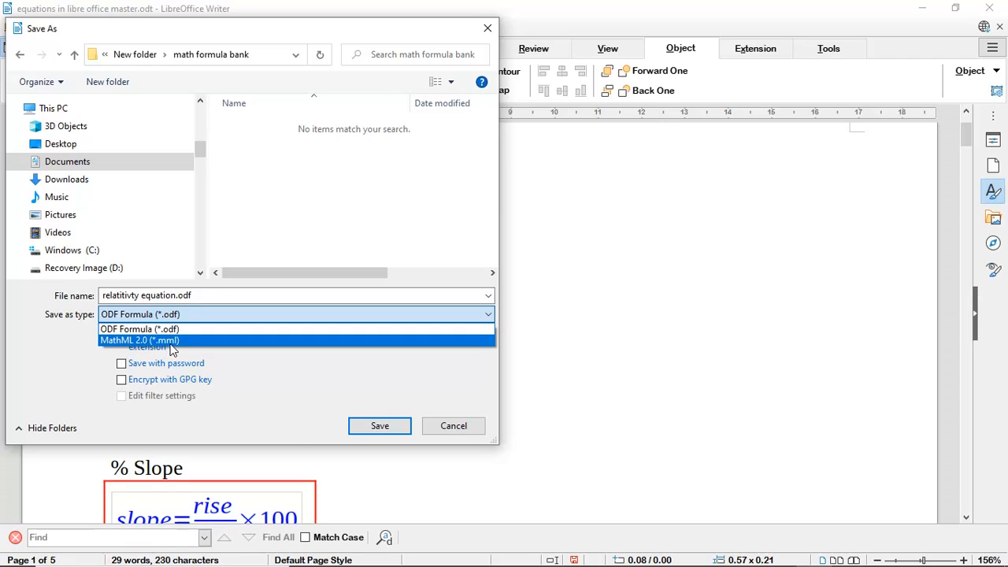
{"action": "left_click", "coordinate": [142, 340]}
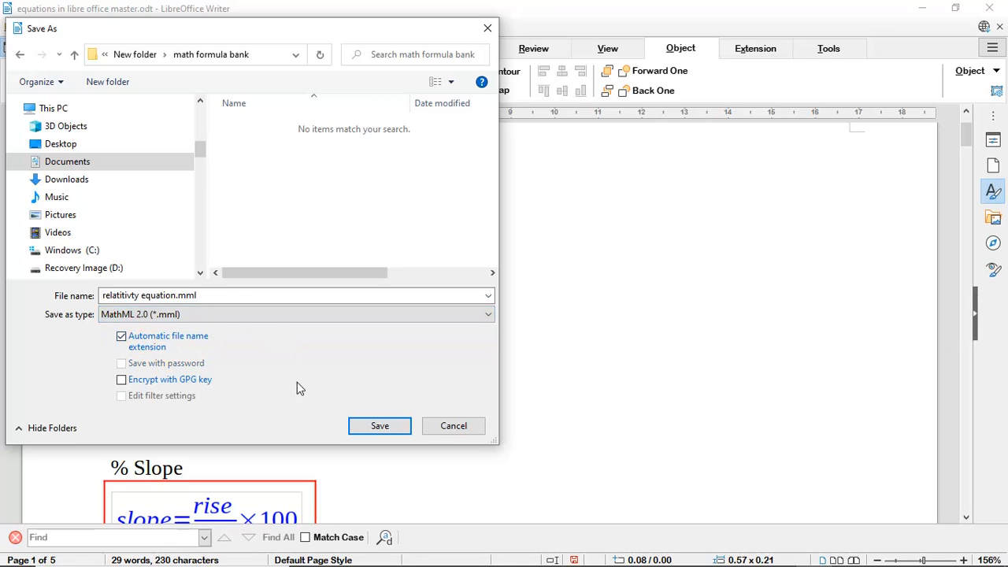
{"action": "left_click", "coordinate": [379, 428]}
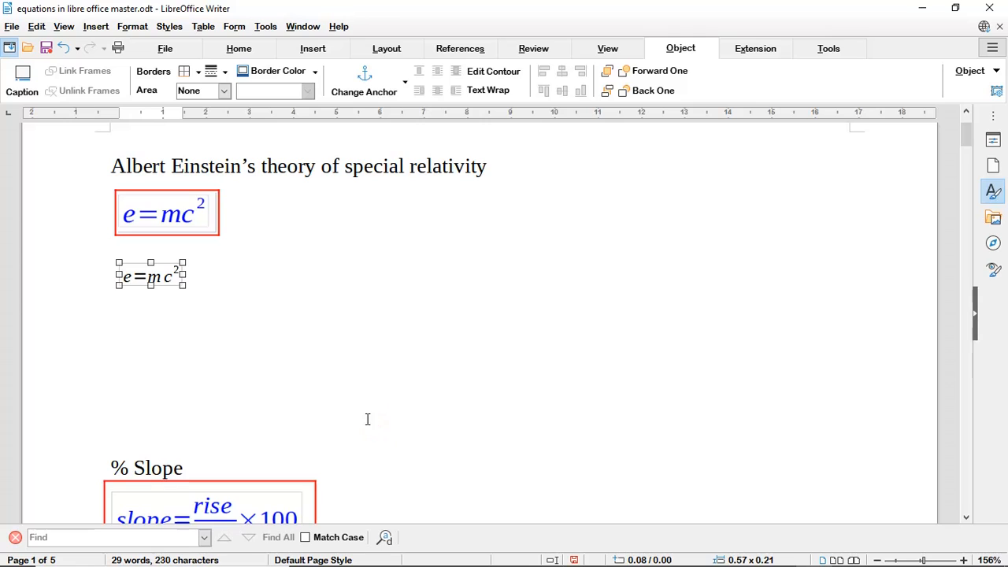
Step: Delete the black e=mc² formula object below the framed one
{"action": "left_click", "coordinate": [282, 298]}
{"action": "left_click", "coordinate": [154, 275]}
{"action": "key", "text": "Delete"}
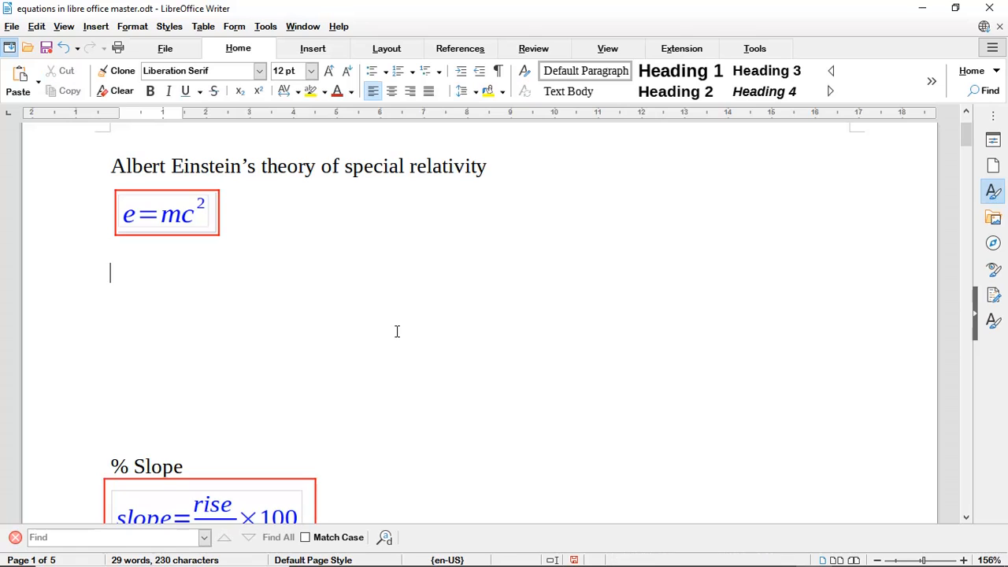
Step: Insert an empty formula object on the line below the framed e=mc² formula and activate its command editor
{"action": "left_click", "coordinate": [98, 27]}
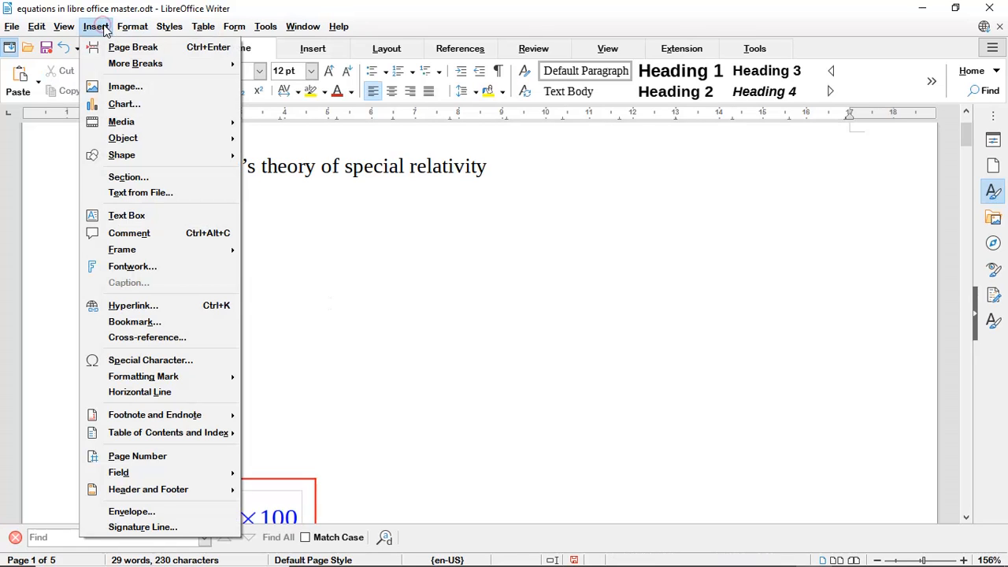
{"action": "mouse_move", "coordinate": [135, 139]}
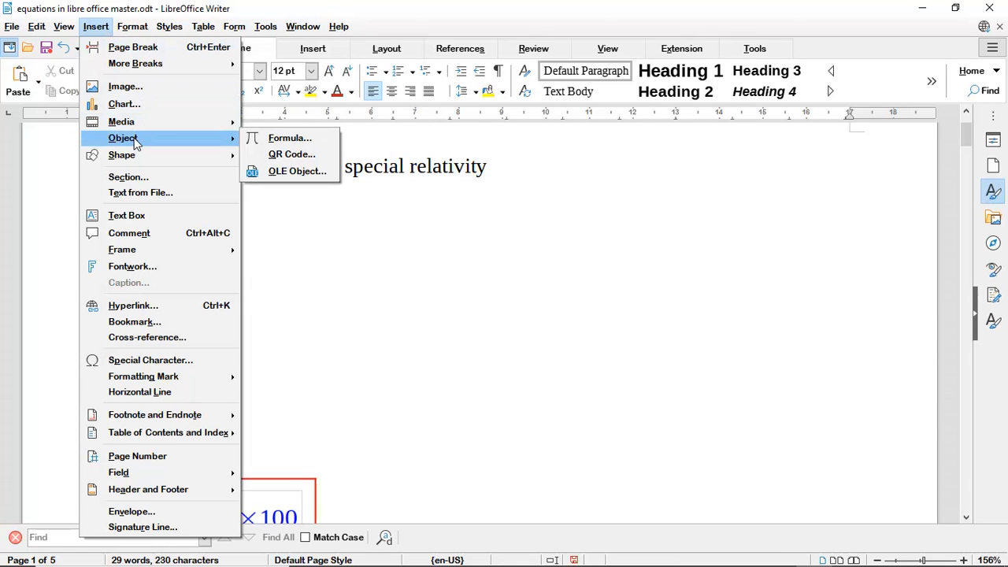
{"action": "left_click", "coordinate": [278, 141]}
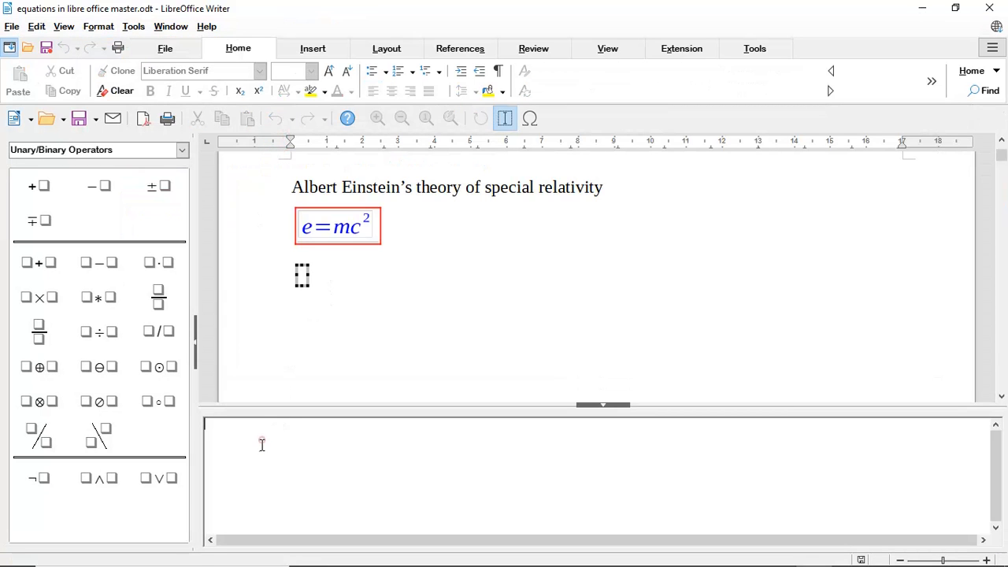
{"action": "left_click", "coordinate": [259, 444]}
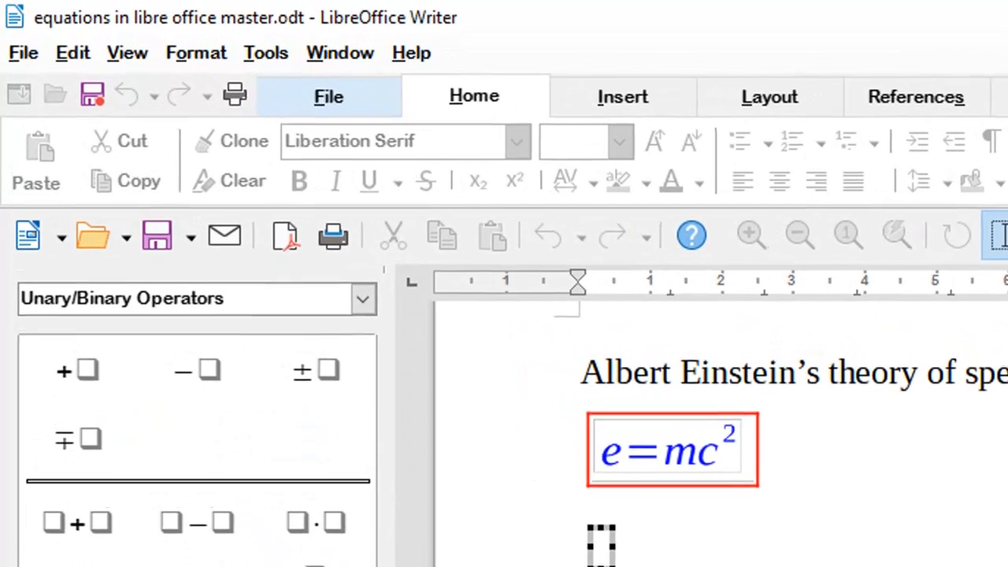
Step: Import relatitivty equation.mml from the math formula bank folder into the empty formula and return to the document text
{"action": "left_click", "coordinate": [134, 29]}
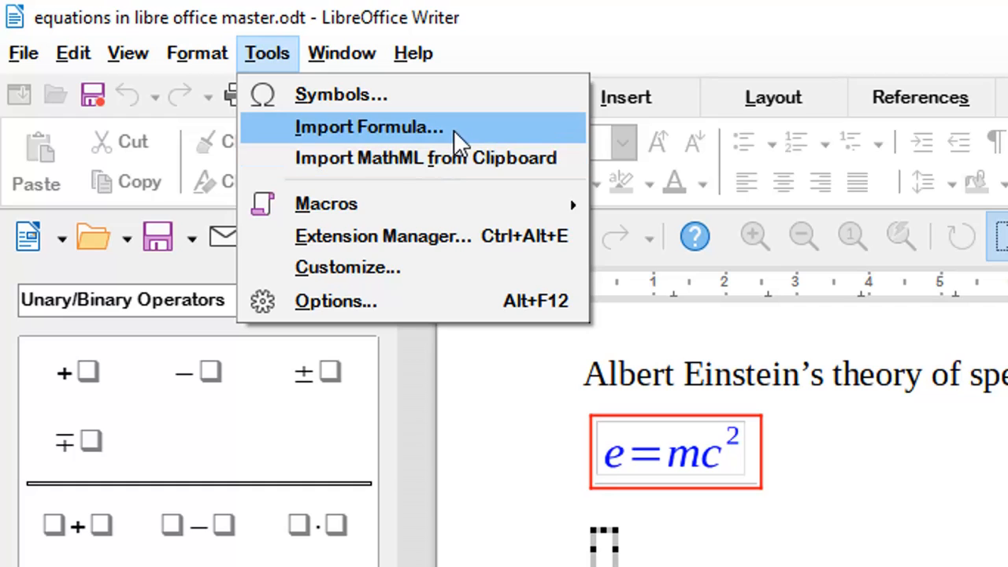
{"action": "left_click", "coordinate": [462, 130]}
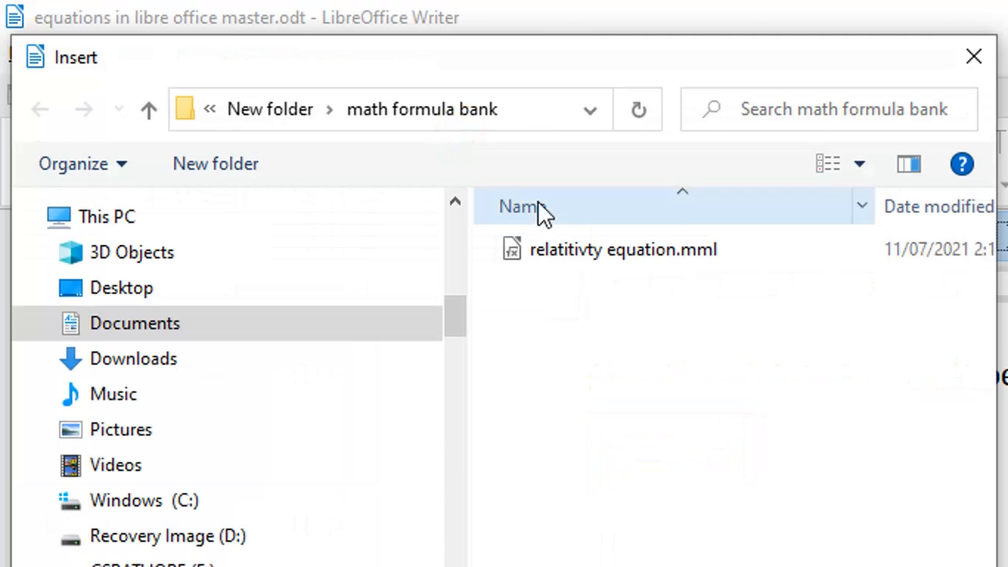
{"action": "left_click", "coordinate": [590, 251]}
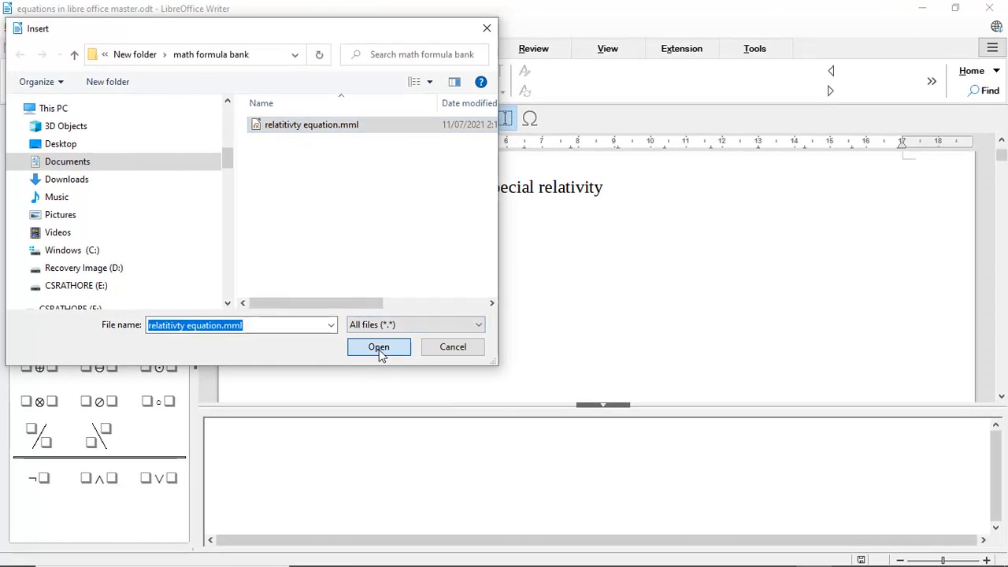
{"action": "left_click", "coordinate": [379, 348]}
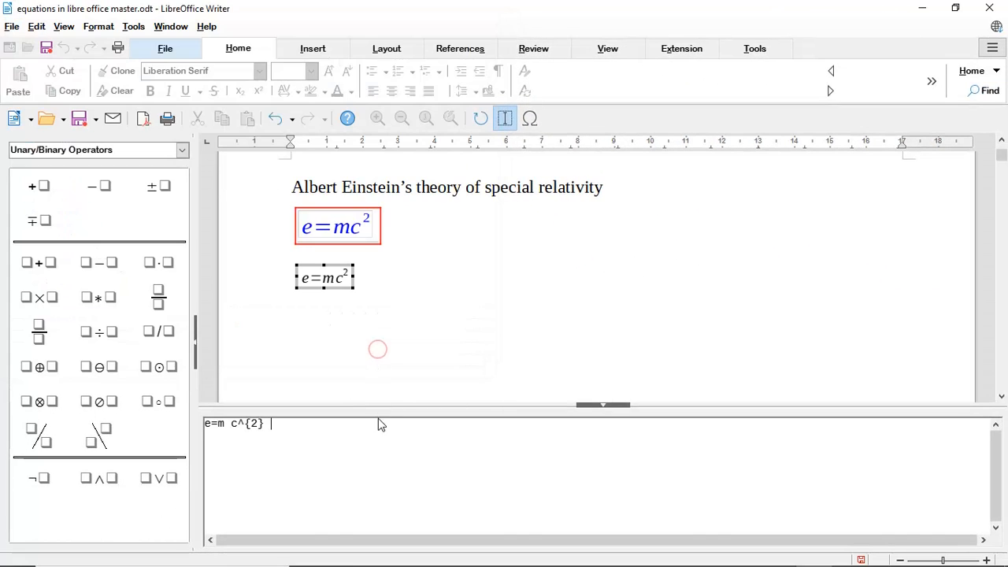
{"action": "left_click", "coordinate": [373, 332]}
{"action": "scroll", "coordinate": [203, 328], "scroll_direction": "down", "scroll_amount": 2}
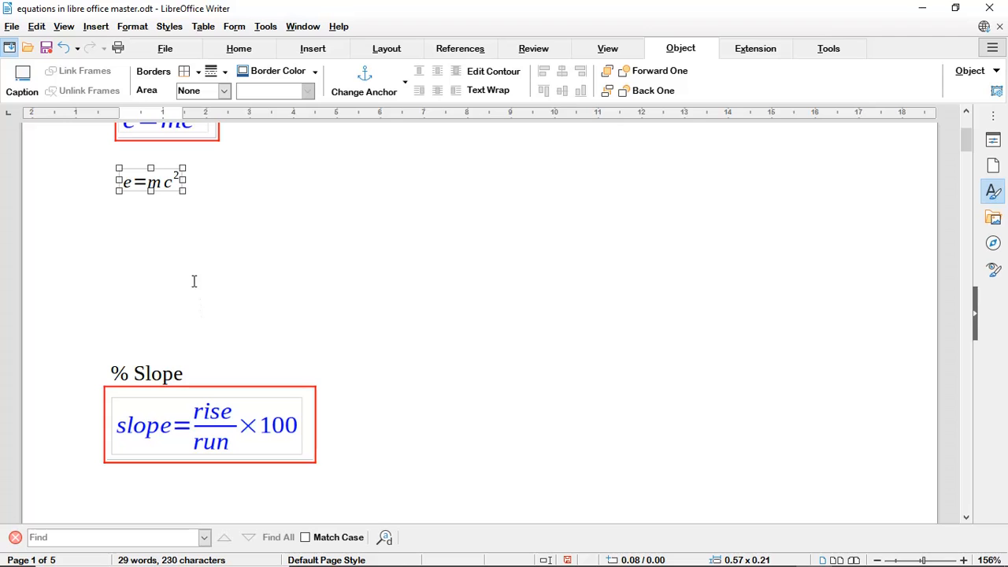
{"action": "scroll", "coordinate": [177, 238], "scroll_direction": "up", "scroll_amount": 2}
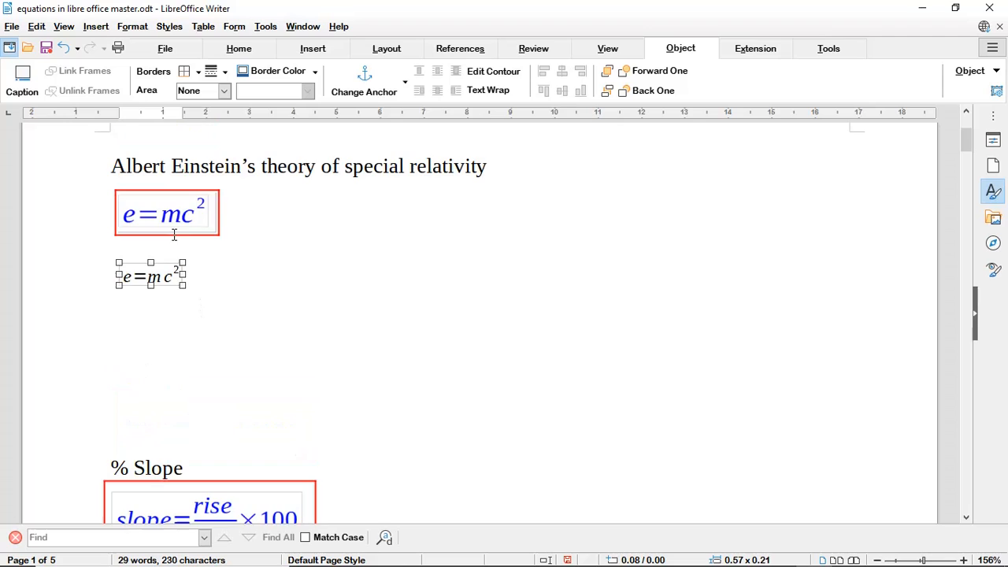
{"action": "left_click", "coordinate": [180, 313]}
Step: Insert a new formula object on the empty line below the framed % Slope formula
{"action": "scroll", "coordinate": [185, 321], "scroll_direction": "down", "scroll_amount": 2}
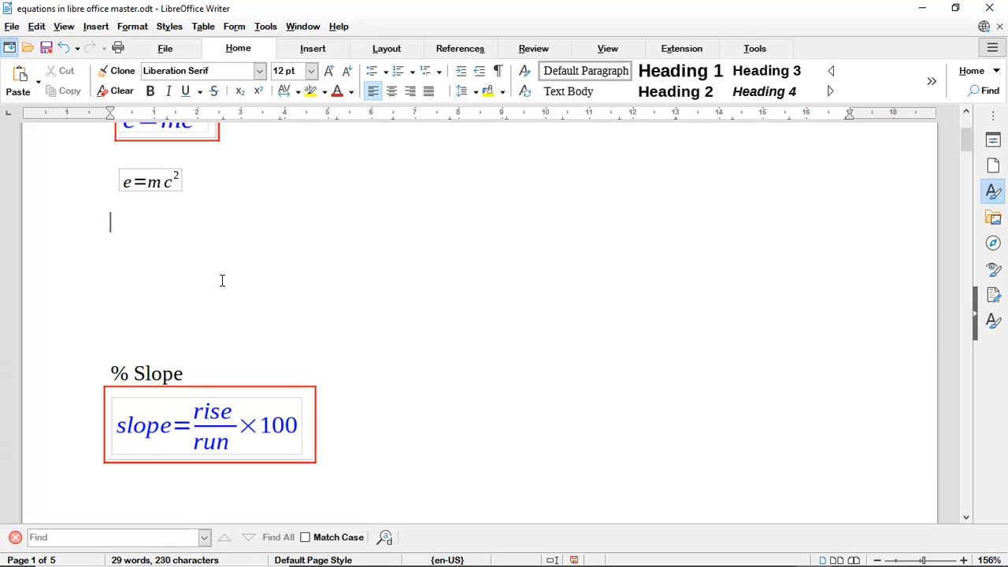
{"action": "scroll", "coordinate": [213, 282], "scroll_direction": "down", "scroll_amount": 4}
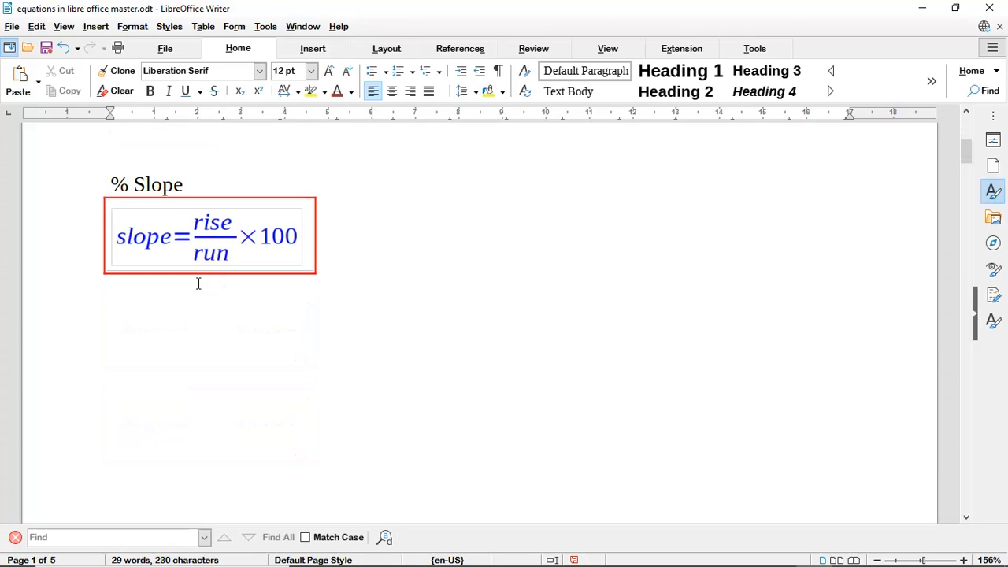
{"action": "left_click", "coordinate": [150, 311]}
{"action": "left_click", "coordinate": [96, 31]}
{"action": "mouse_move", "coordinate": [120, 139]}
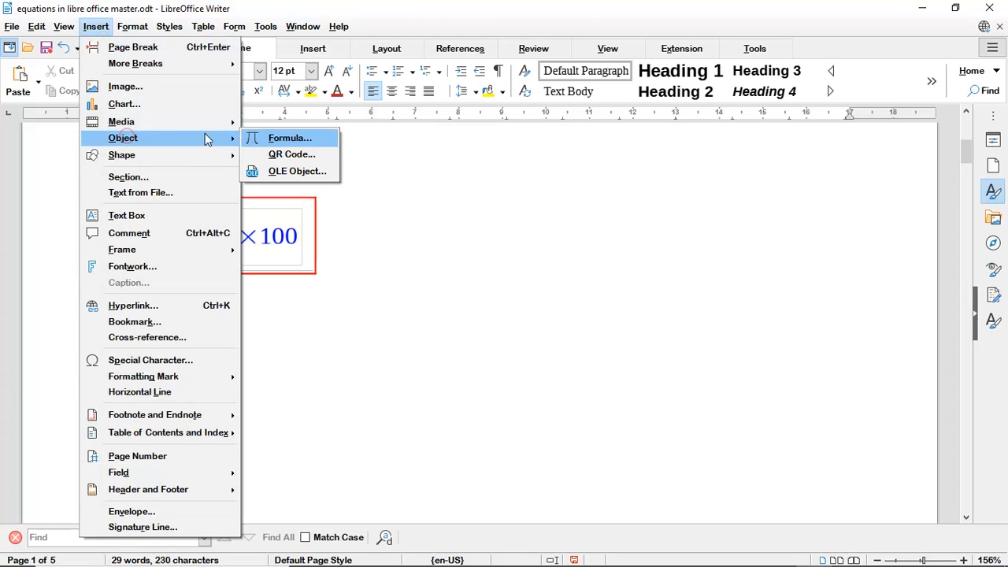
{"action": "left_click", "coordinate": [290, 140]}
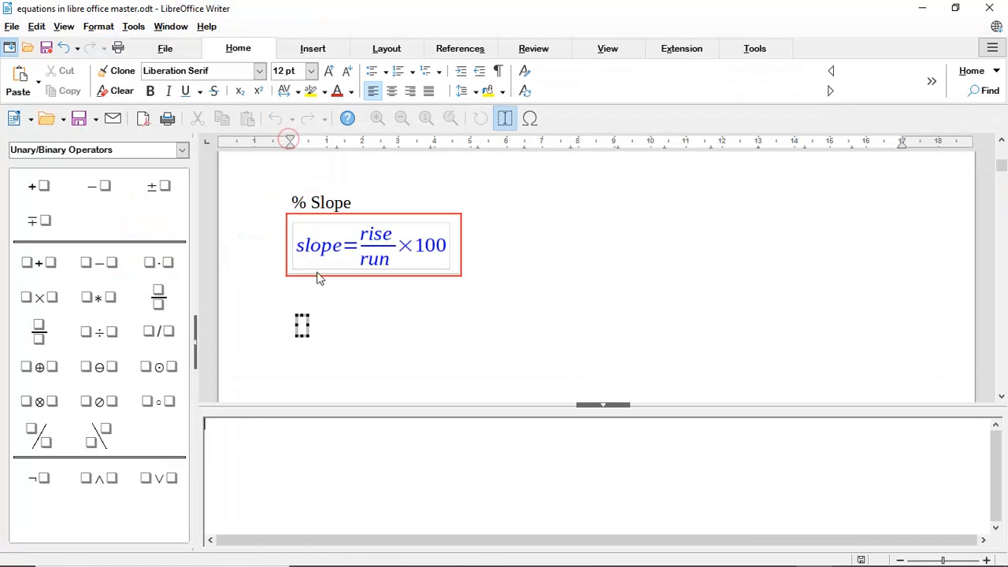
Step: Begin the new formula below the framed % Slope equation with the command text slope=
{"action": "left_click", "coordinate": [237, 433]}
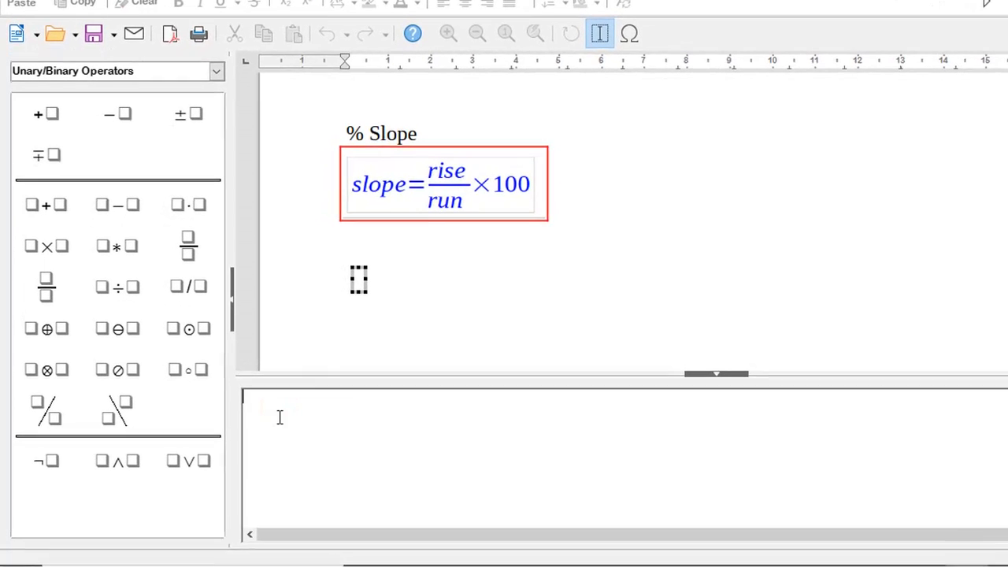
{"action": "type", "text": "slope"}
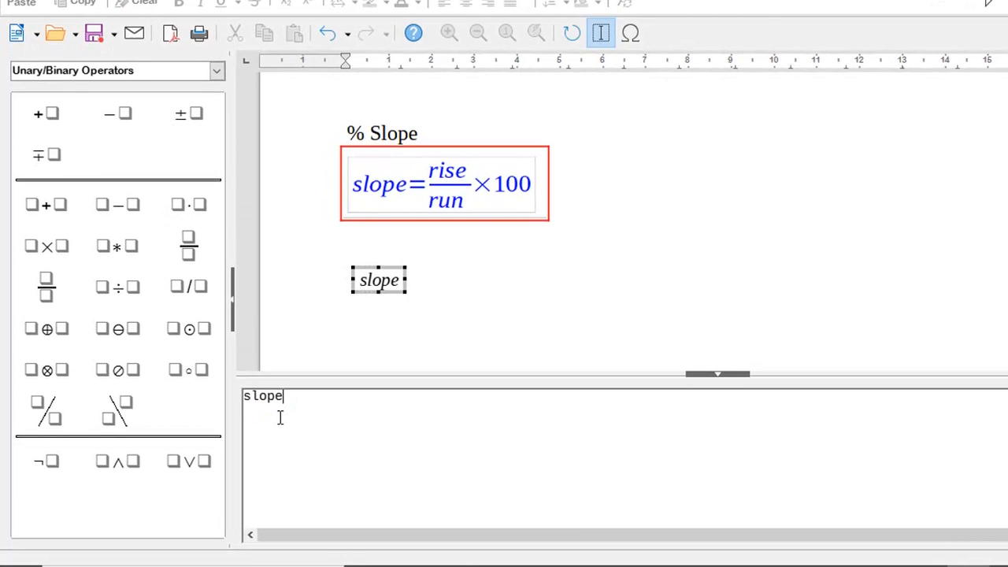
{"action": "type", "text": "="}
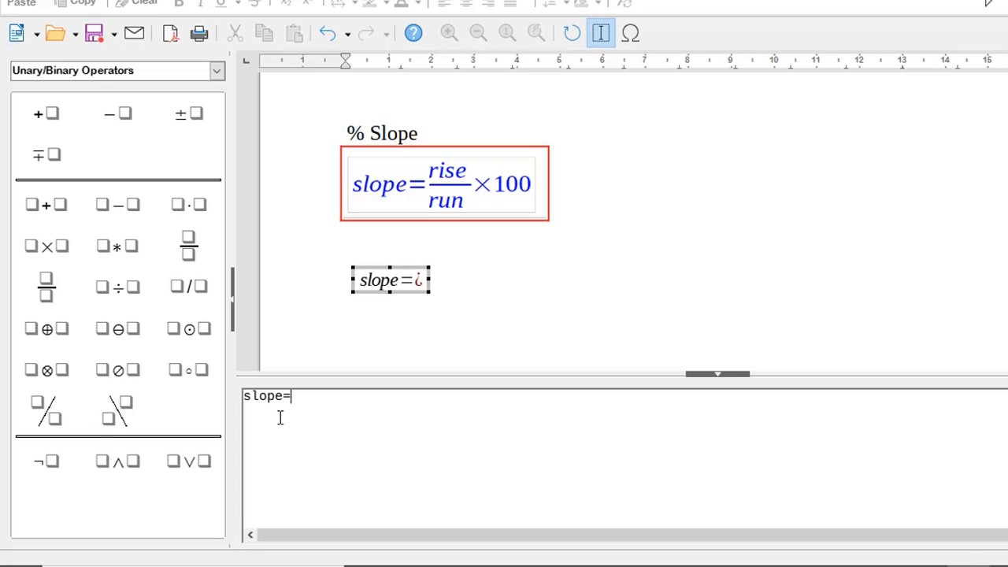
Step: Try writing the fraction inline as rise/run after slope=, and clear it from the formula
{"action": "type", "text": "rise"}
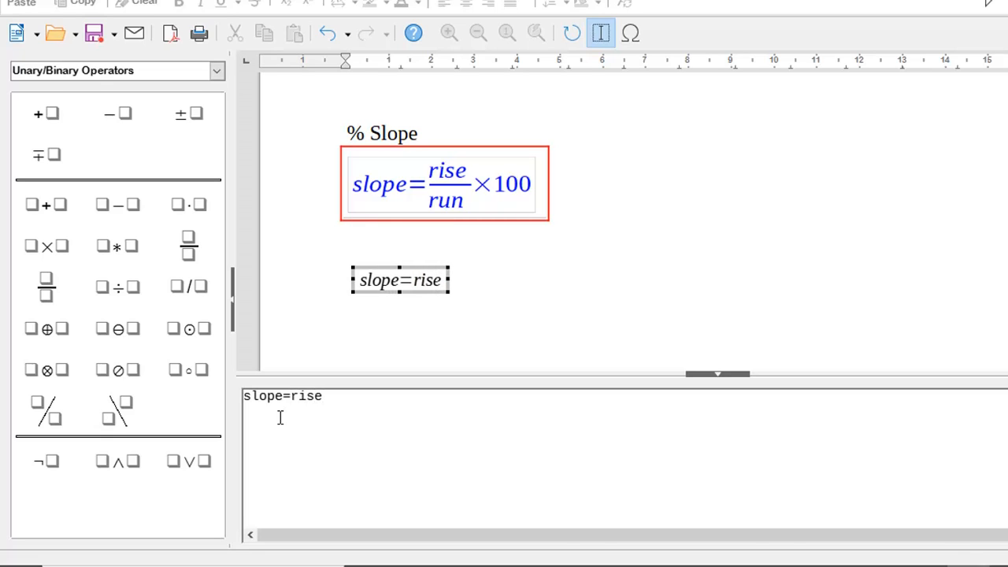
{"action": "type", "text": "/"}
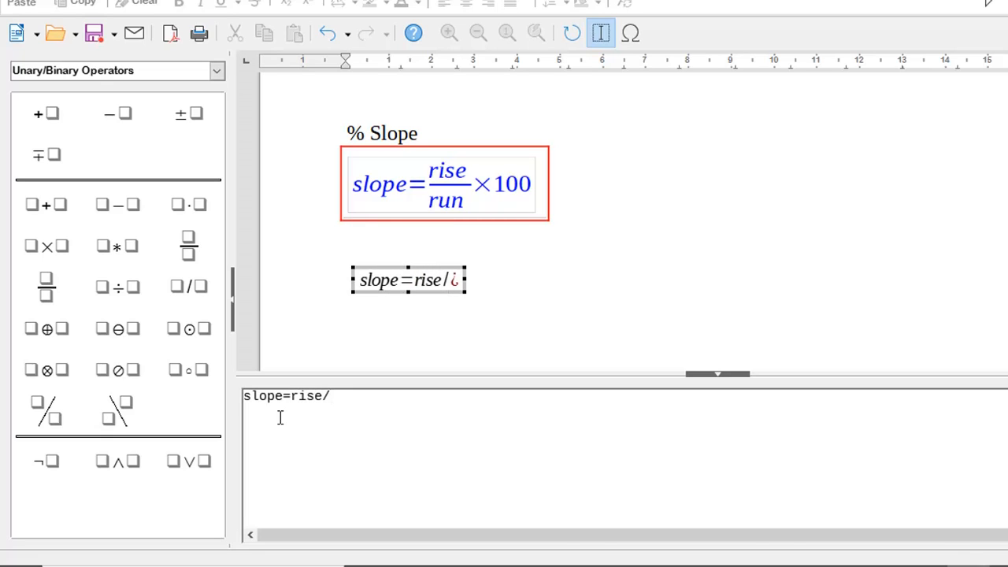
{"action": "type", "text": "run"}
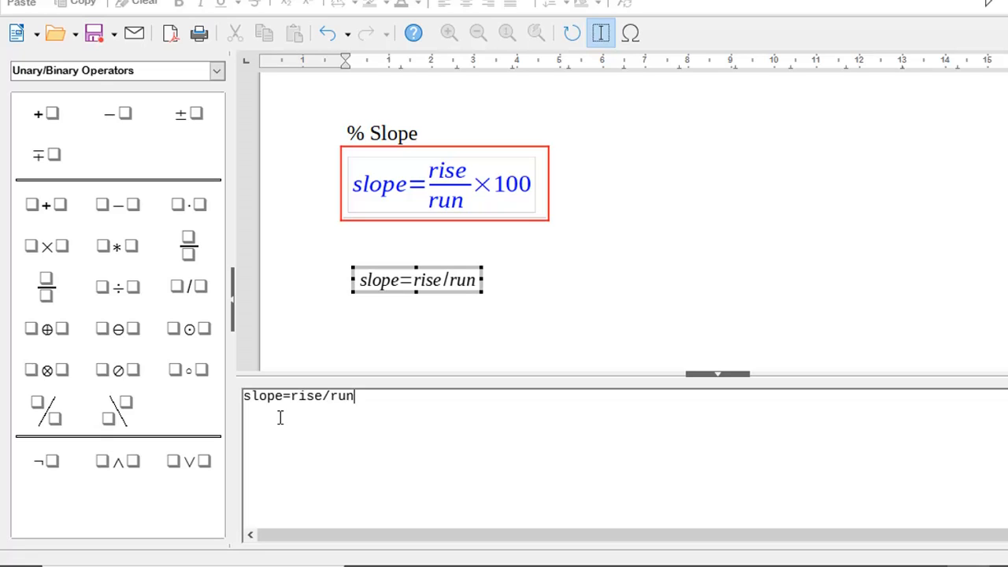
{"action": "key", "text": "BackSpace"}
{"action": "key", "text": "BackSpace"}
{"action": "key", "text": "BackSpace"}
{"action": "key", "text": "BackSpace"}
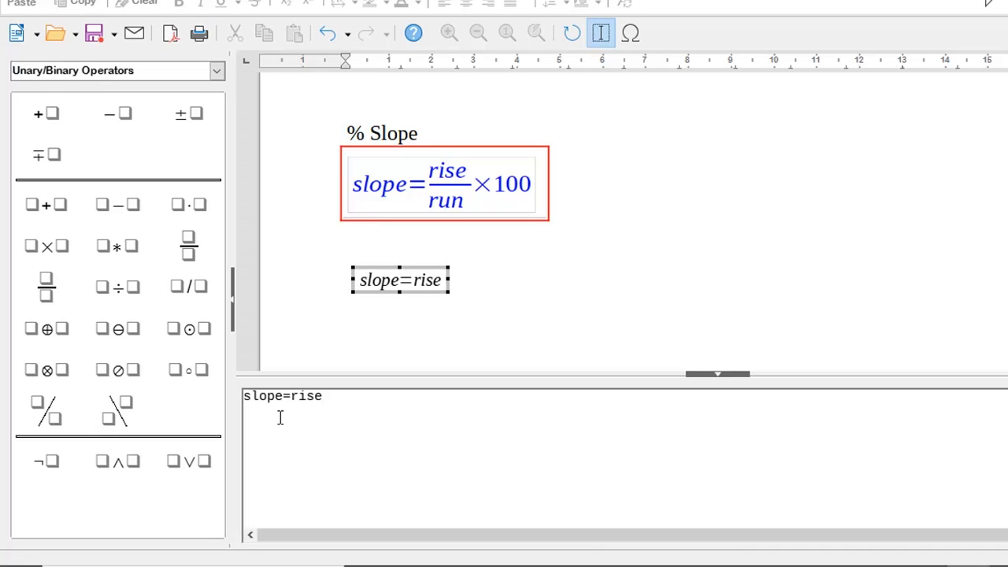
{"action": "left_click", "coordinate": [332, 398]}
{"action": "left_click_drag", "start_coordinate": [323, 395], "coordinate": [293, 396]}
{"action": "key", "text": "Delete"}
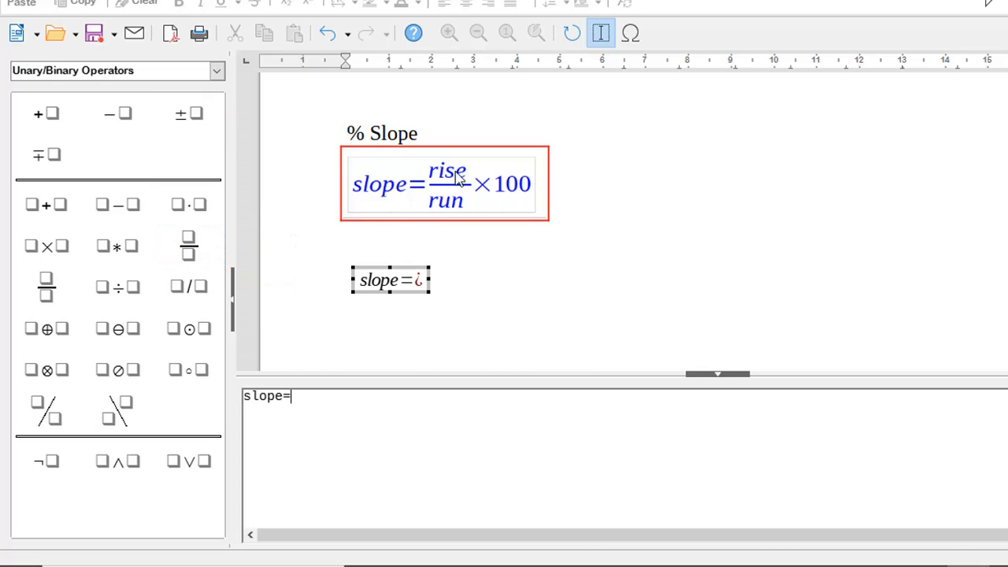
Step: Insert a stacked fraction template after slope= and replace its numerator placeholder with rise
{"action": "left_click", "coordinate": [196, 252]}
{"action": "left_click", "coordinate": [433, 423]}
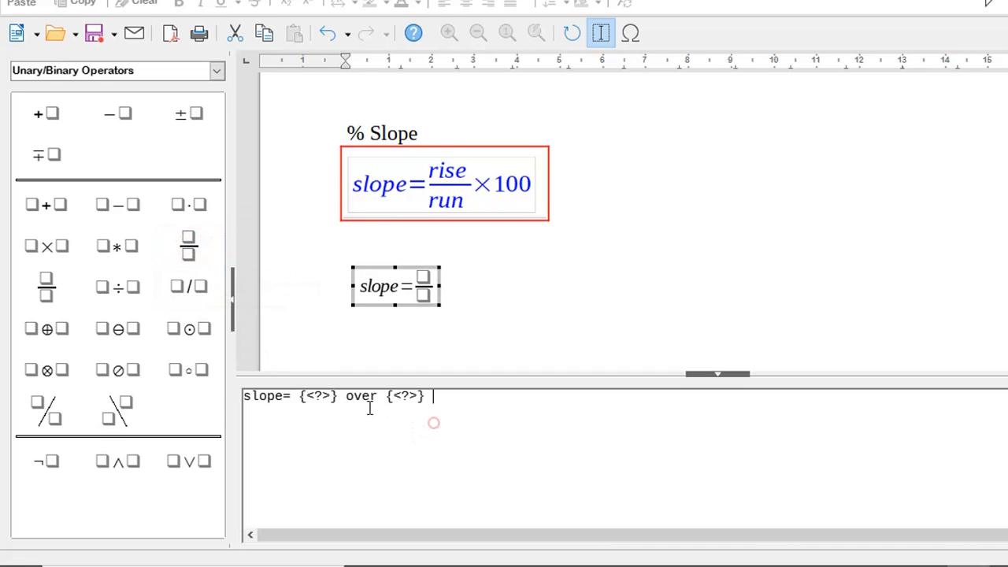
{"action": "double_click", "coordinate": [379, 396]}
{"action": "left_click", "coordinate": [339, 434]}
{"action": "left_click_drag", "start_coordinate": [344, 399], "coordinate": [435, 397]}
{"action": "left_click", "coordinate": [353, 398]}
{"action": "left_click", "coordinate": [401, 428]}
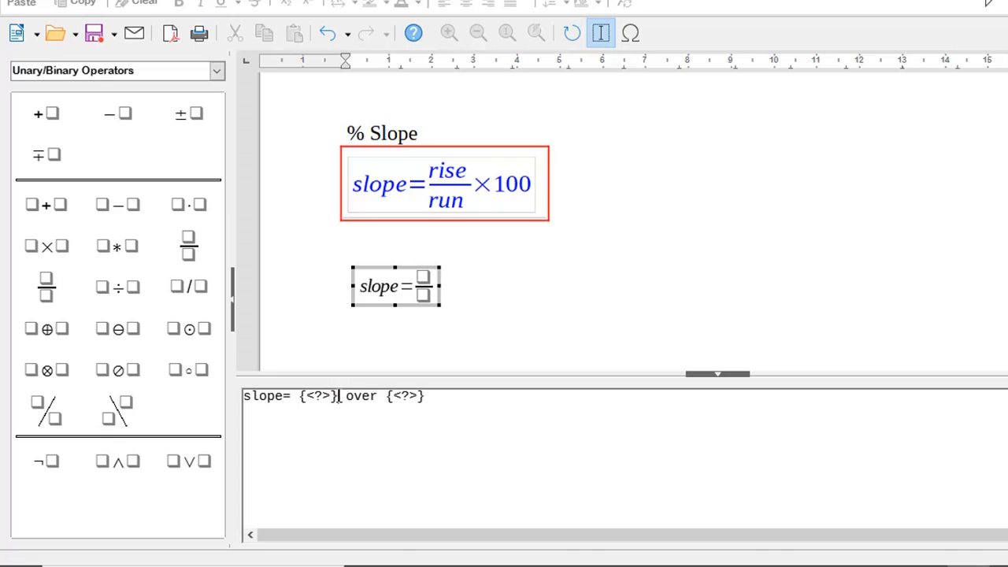
{"action": "left_click_drag", "start_coordinate": [339, 396], "coordinate": [299, 396]}
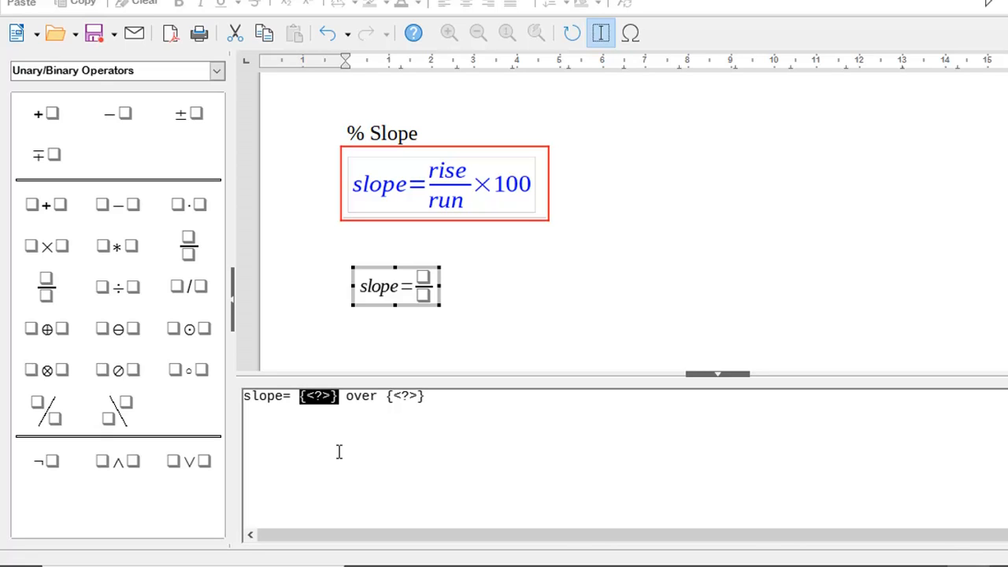
{"action": "type", "text": "rise"}
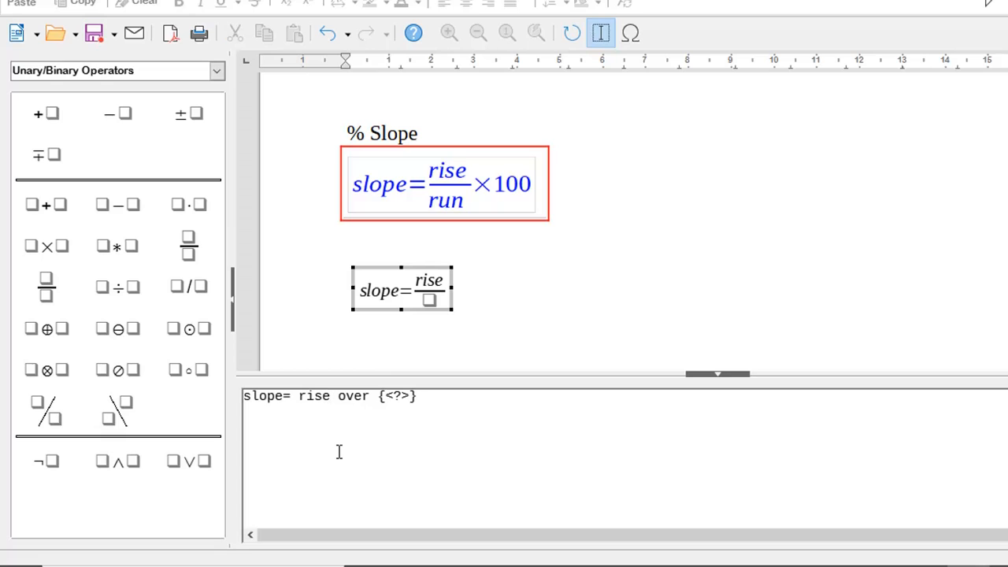
Step: Replace the fraction's denominator placeholder, including its braces, with run
{"action": "double_click", "coordinate": [380, 398]}
{"action": "double_click", "coordinate": [422, 400]}
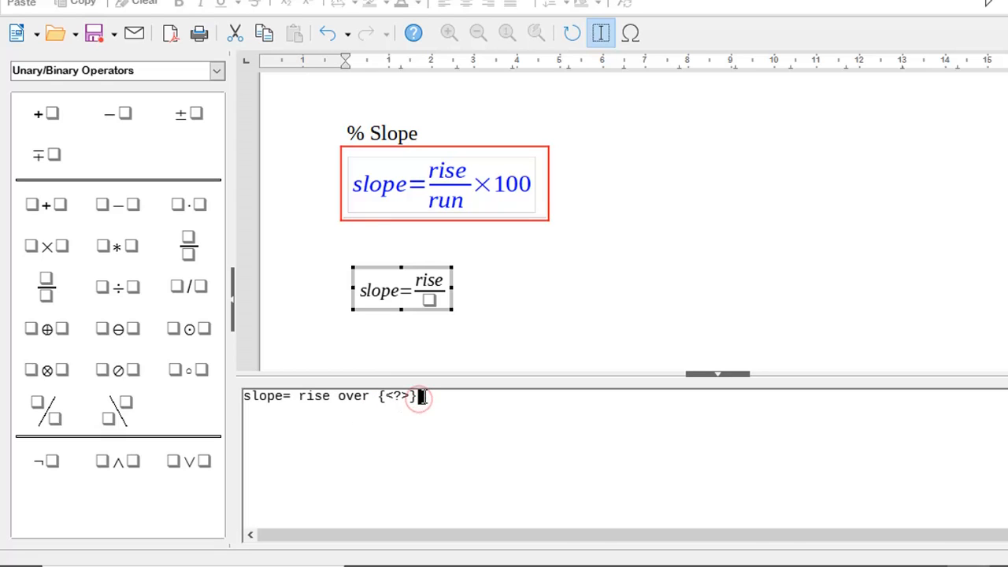
{"action": "left_click_drag", "start_coordinate": [422, 399], "coordinate": [380, 400]}
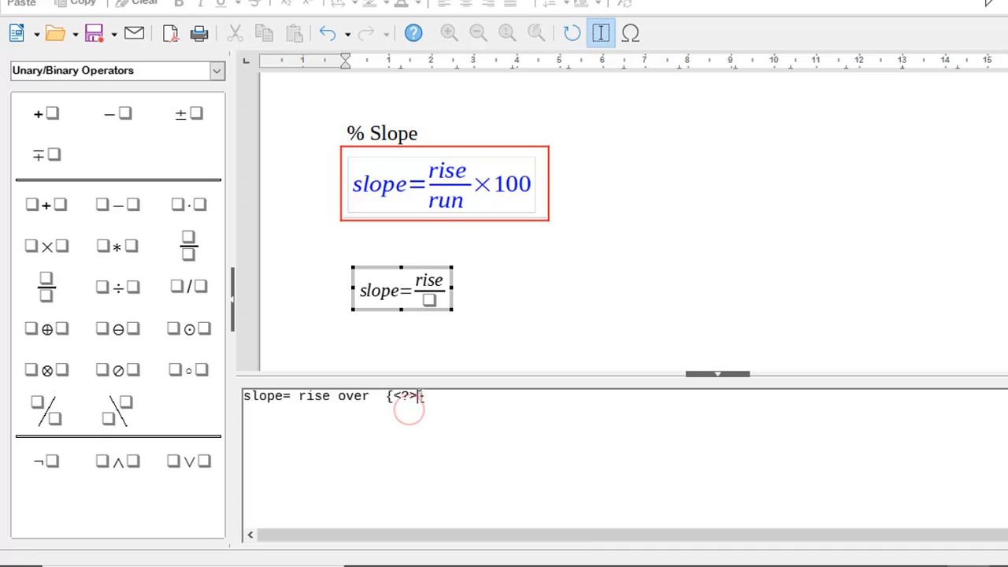
{"action": "double_click", "coordinate": [397, 395]}
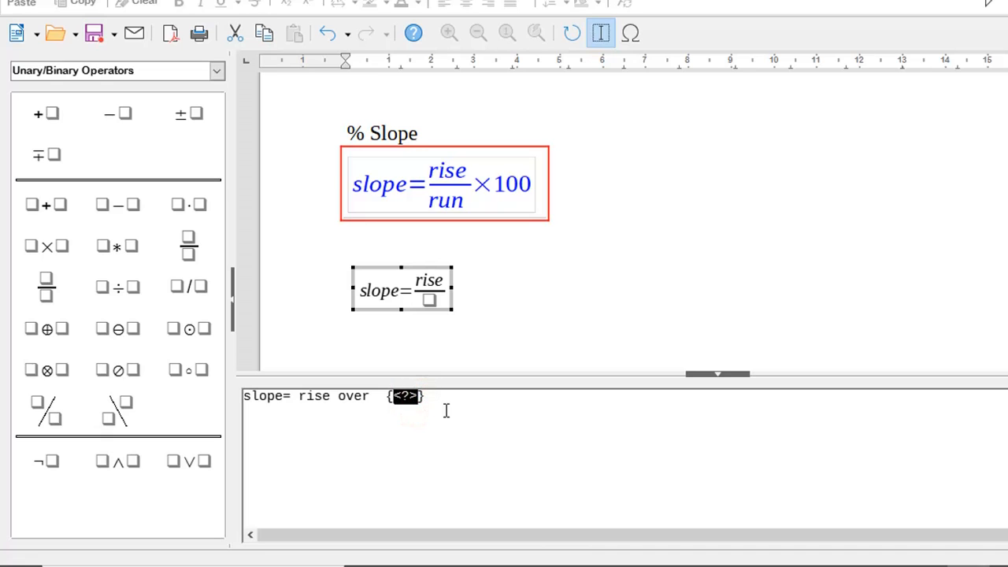
{"action": "left_click", "coordinate": [435, 402]}
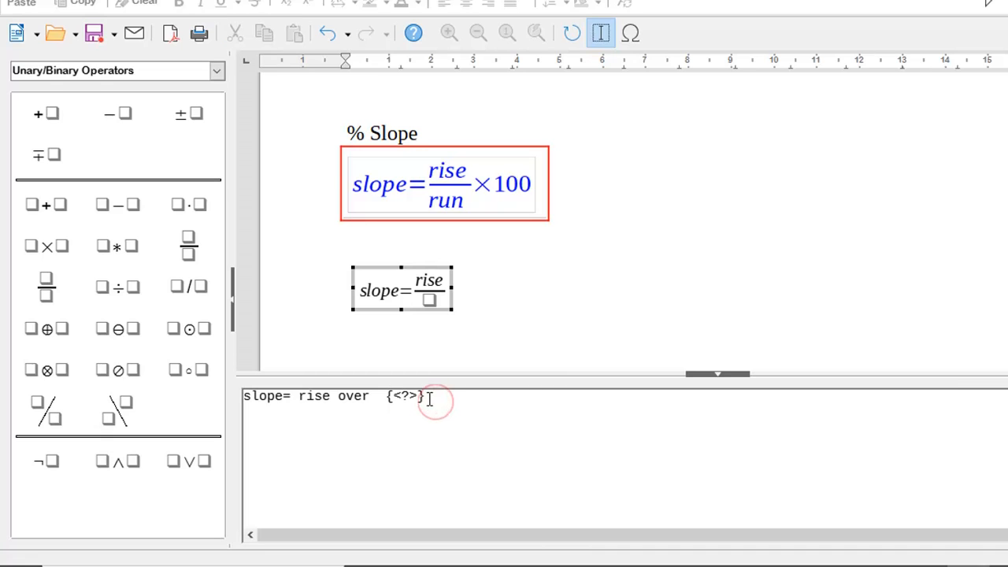
{"action": "key", "text": "shift+Left"}
{"action": "key", "text": "shift+Left"}
{"action": "key", "text": "shift+Left"}
{"action": "key", "text": "shift+Left"}
{"action": "key", "text": "shift+Left"}
{"action": "type", "text": "run"}
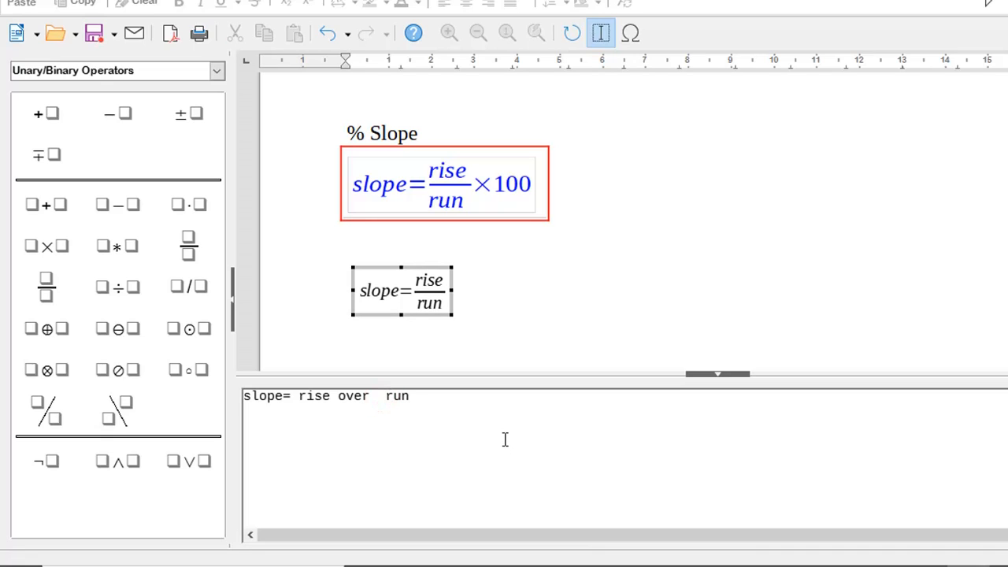
Step: Rewrite the denominator as { run } and enclose the numerator as {rise} in the formula's command text
{"action": "key", "text": "BackSpace"}
{"action": "key", "text": "BackSpace"}
{"action": "key", "text": "BackSpace"}
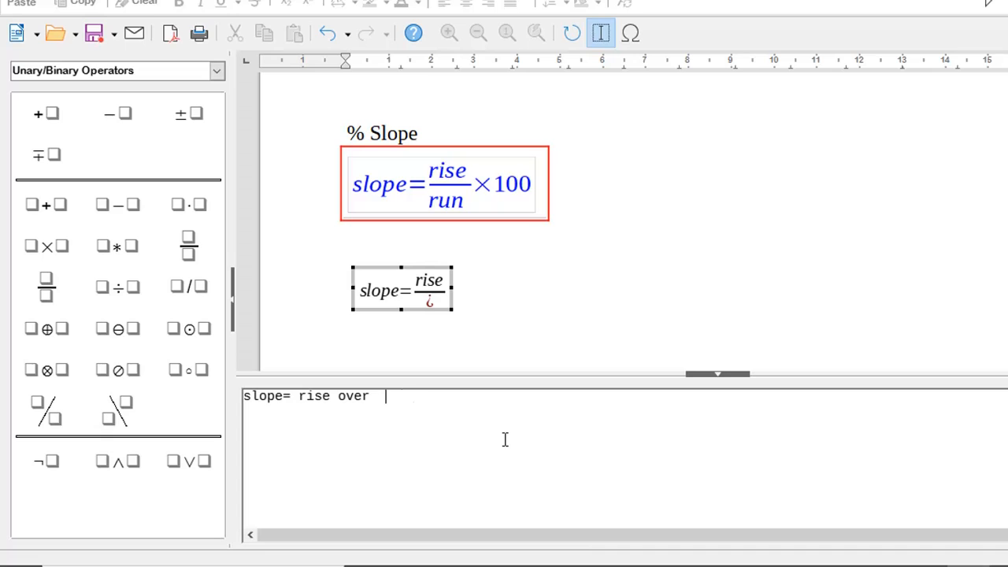
{"action": "type", "text": "{"}
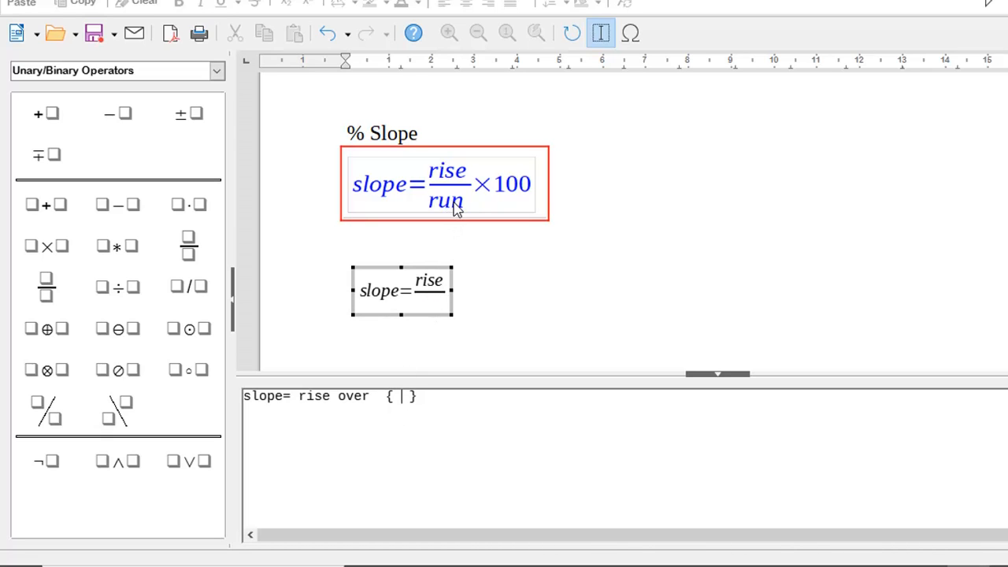
{"action": "type", "text": "r"}
{"action": "type", "text": "run"}
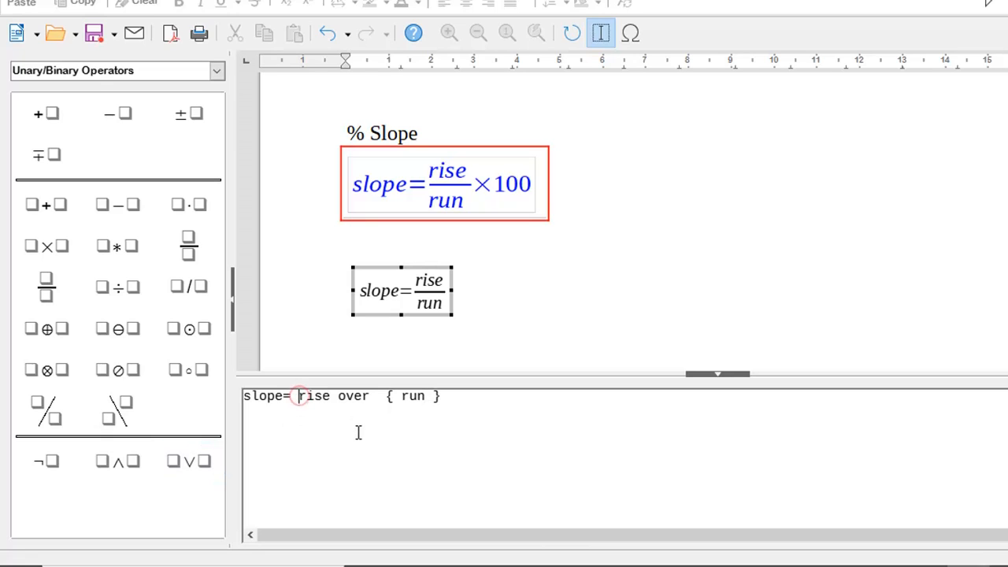
{"action": "type", "text": "{"}
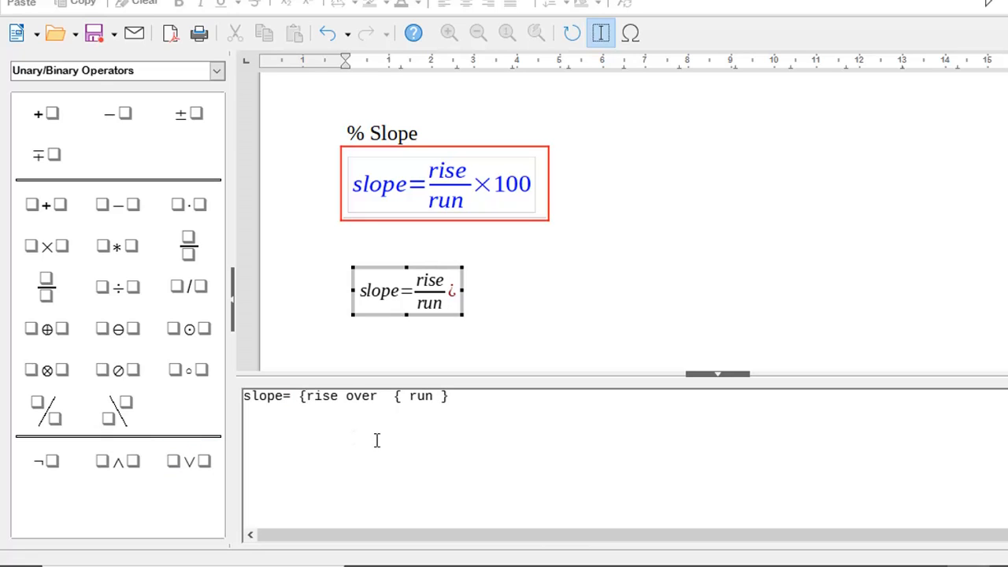
{"action": "left_click", "coordinate": [342, 395]}
{"action": "type", "text": "}"}
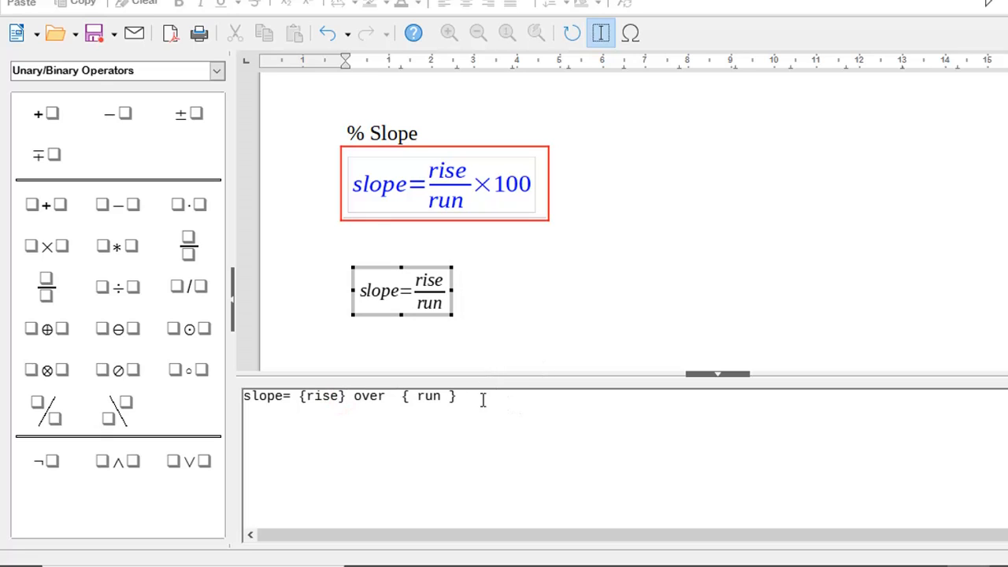
Step: Append times 100 after the fraction in the formula's command text
{"action": "left_click", "coordinate": [481, 399]}
{"action": "type", "text": "ti"}
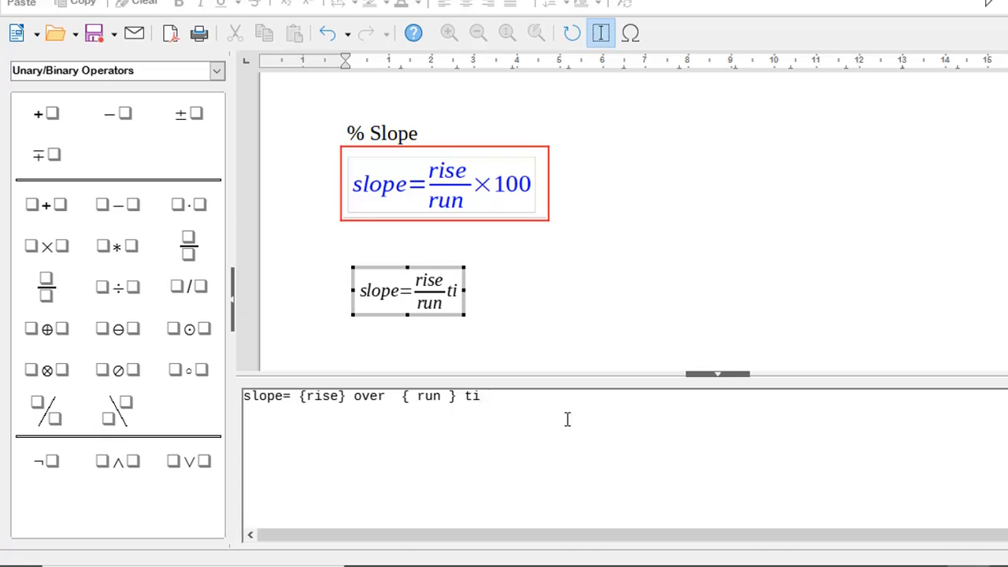
{"action": "type", "text": "mes"}
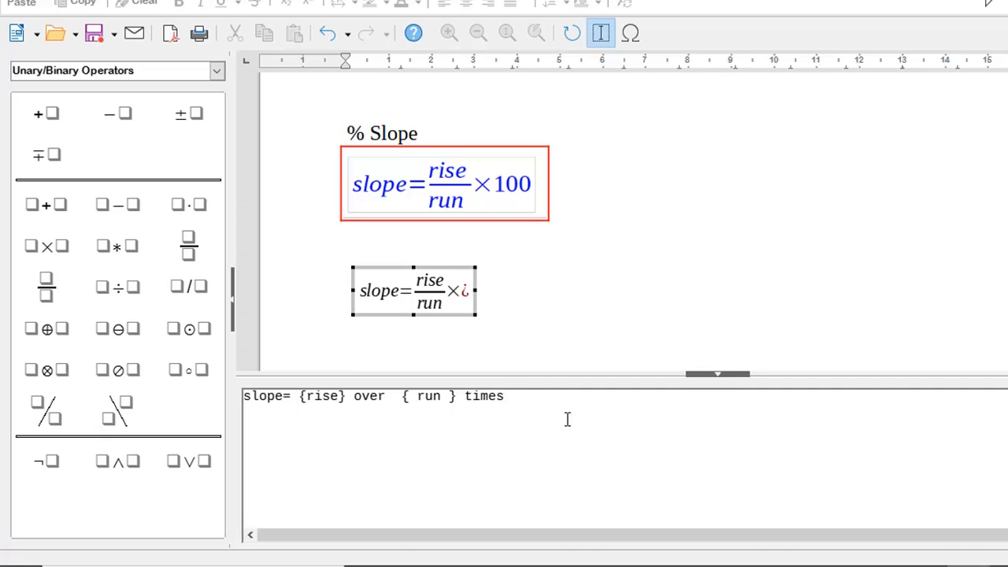
{"action": "type", "text": " 100"}
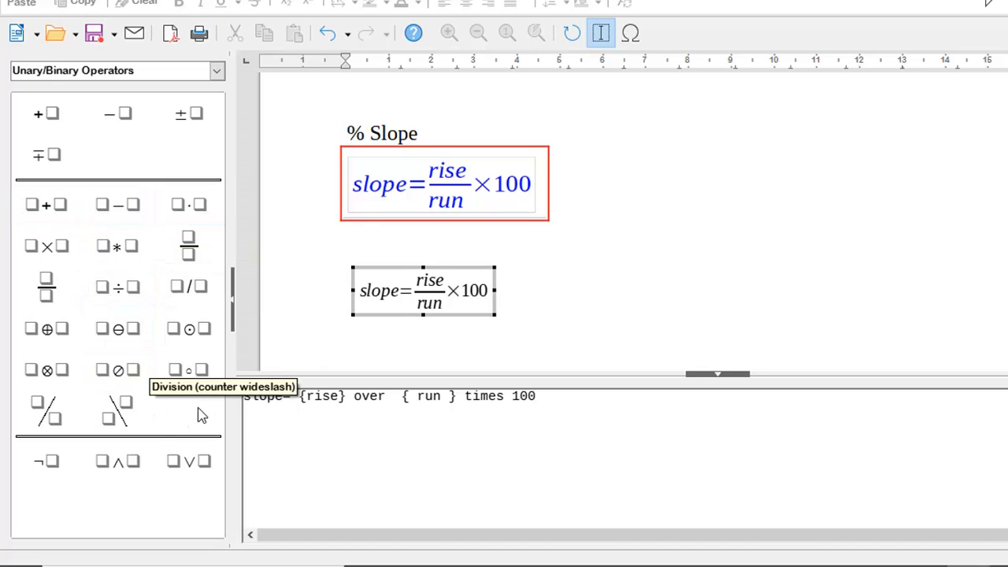
Step: Try adding the multiplication template after 100, and remove its placeholders and times operator
{"action": "left_click", "coordinate": [50, 249]}
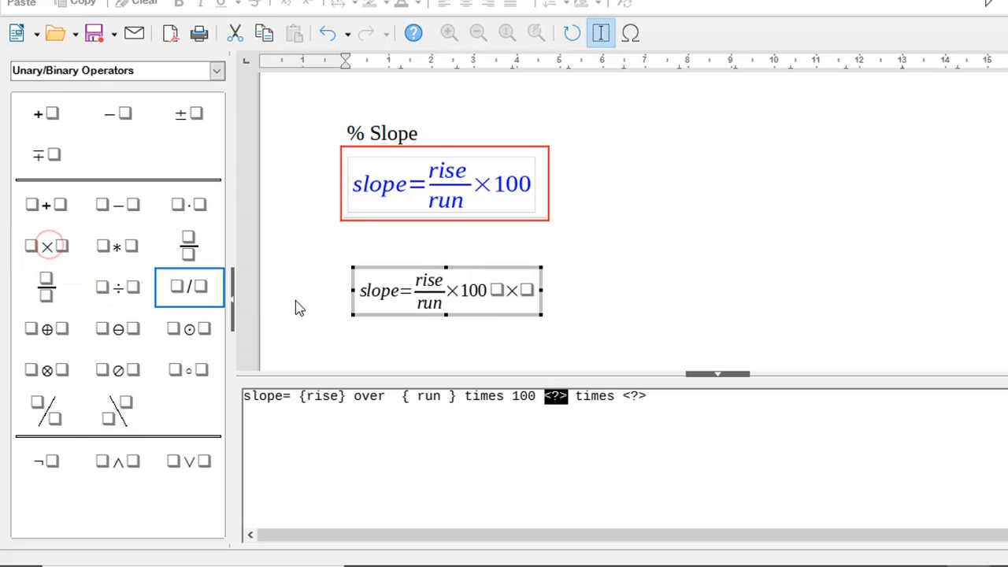
{"action": "left_click_drag", "start_coordinate": [615, 399], "coordinate": [577, 401]}
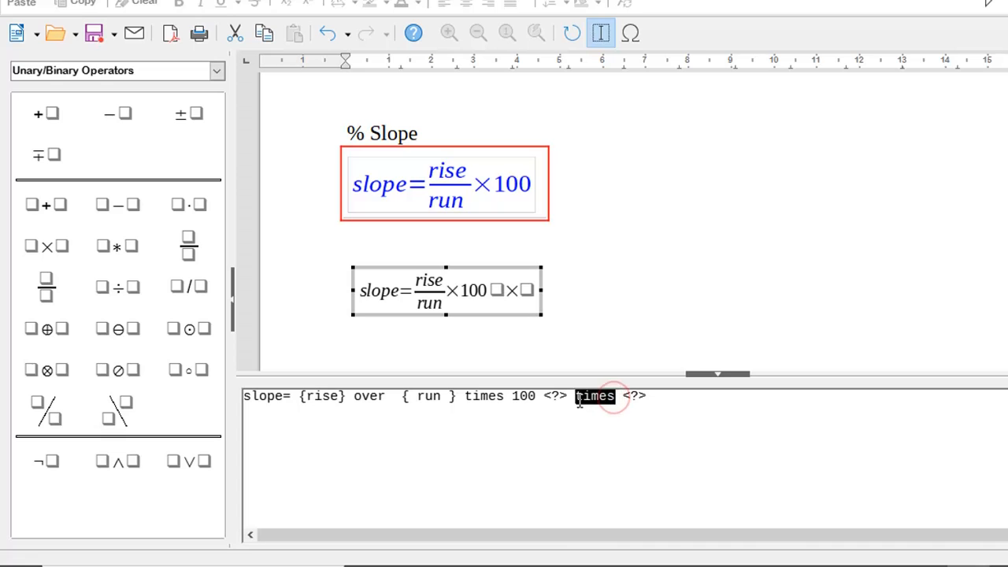
{"action": "left_click_drag", "start_coordinate": [647, 398], "coordinate": [545, 402]}
{"action": "key", "text": "BackSpace"}
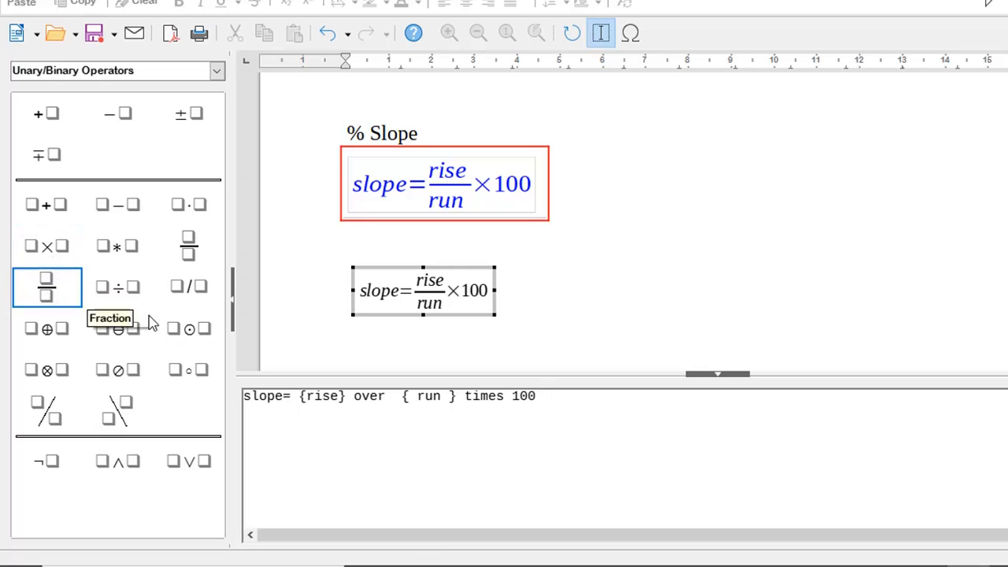
Step: Examine the times operator in the command text against the multiplication sign in the formula
{"action": "left_click", "coordinate": [507, 397]}
{"action": "left_click_drag", "start_coordinate": [510, 397], "coordinate": [466, 398]}
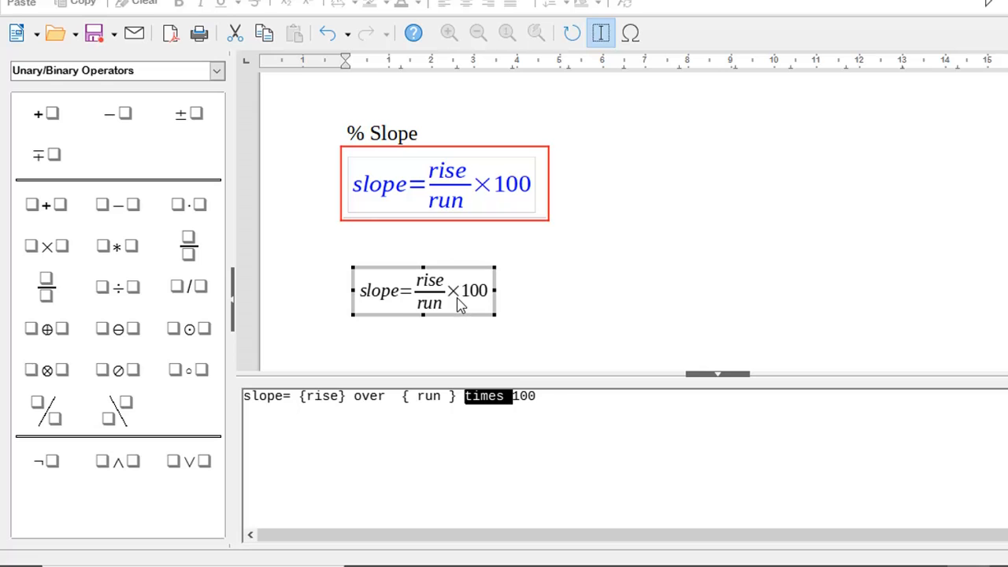
{"action": "left_click", "coordinate": [469, 417]}
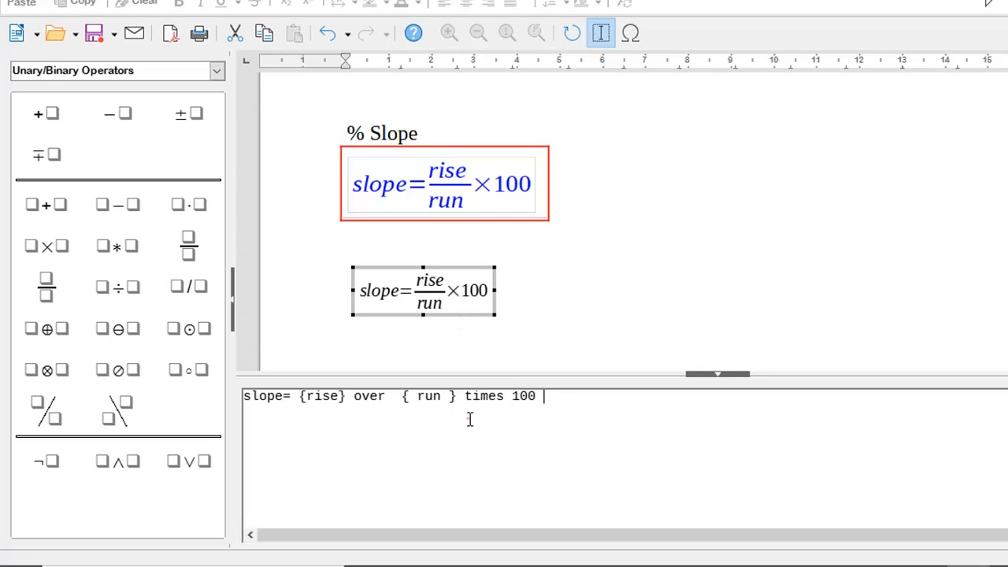
{"action": "left_click", "coordinate": [476, 400]}
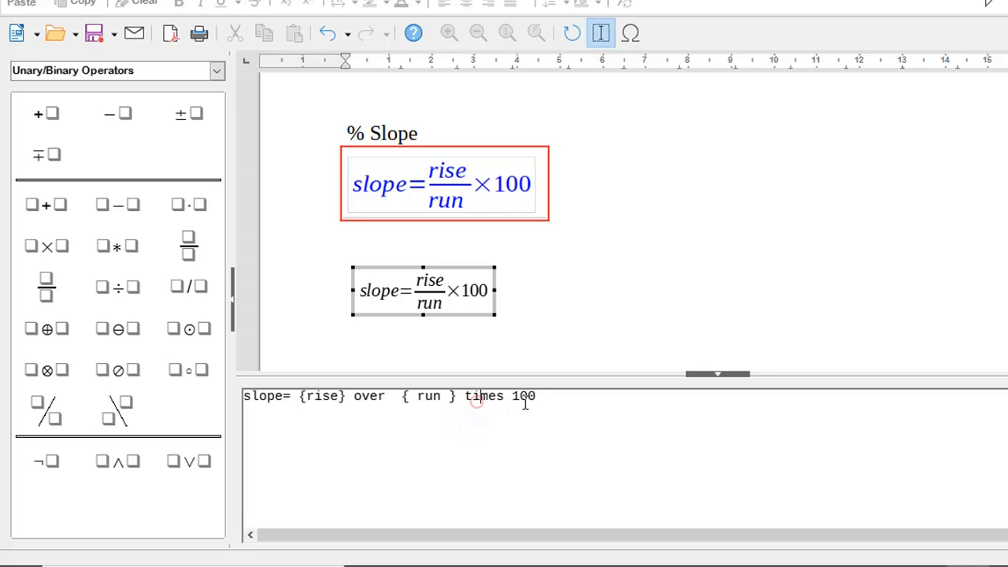
Step: Leave formula editing, return to the document text, and open Save Copy as for the new slope formula
{"action": "left_click", "coordinate": [523, 343]}
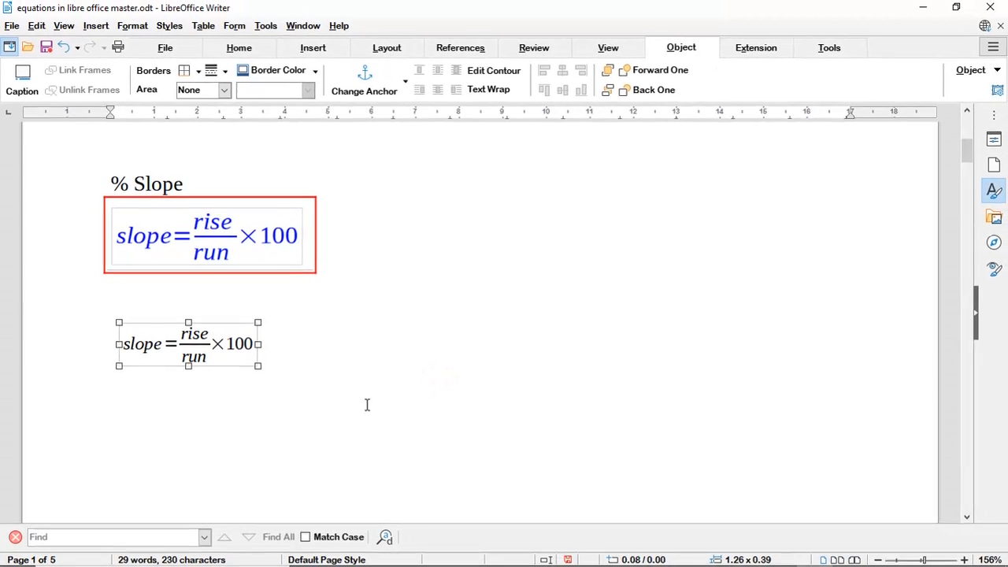
{"action": "left_click", "coordinate": [389, 388]}
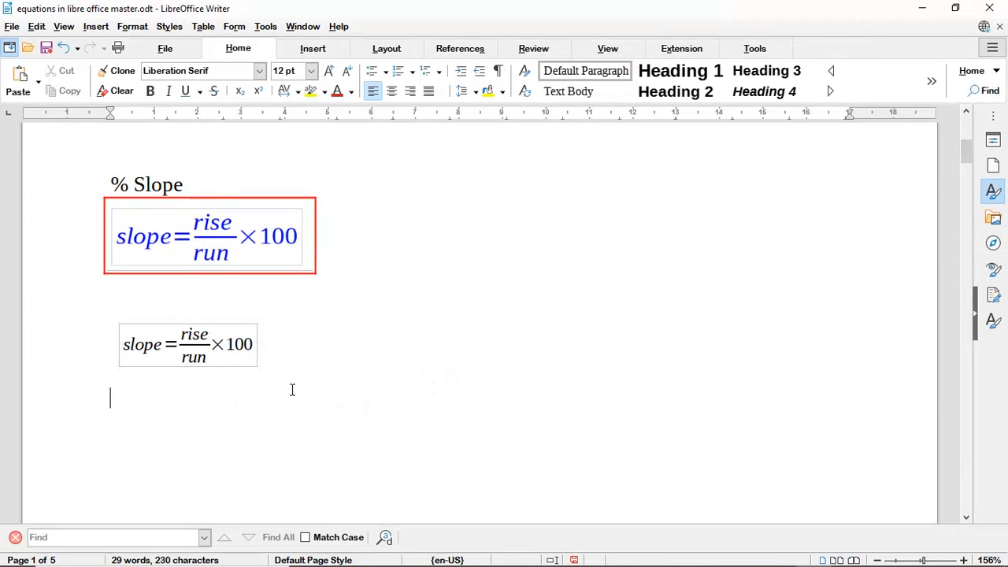
{"action": "right_click", "coordinate": [211, 359]}
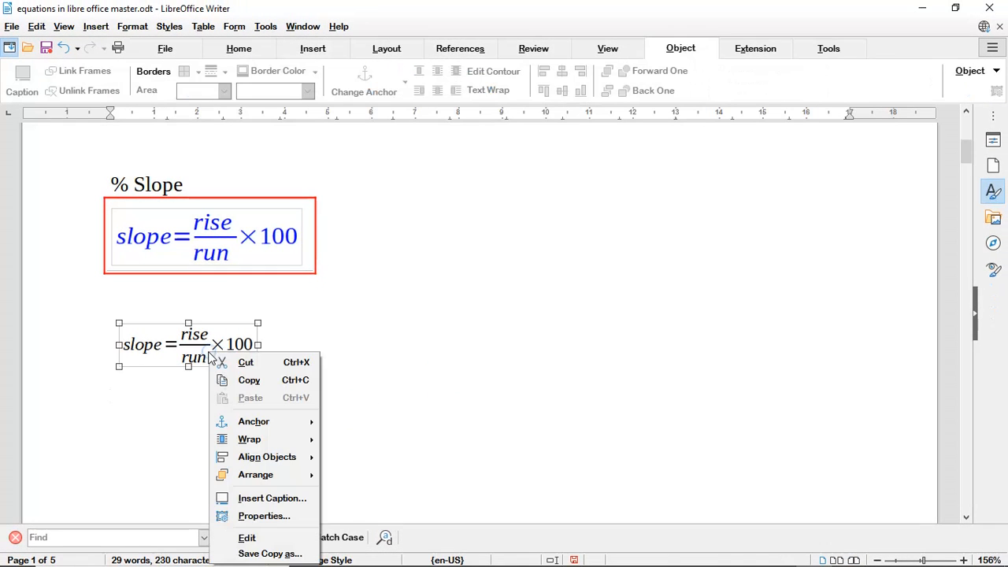
{"action": "left_click", "coordinate": [270, 553]}
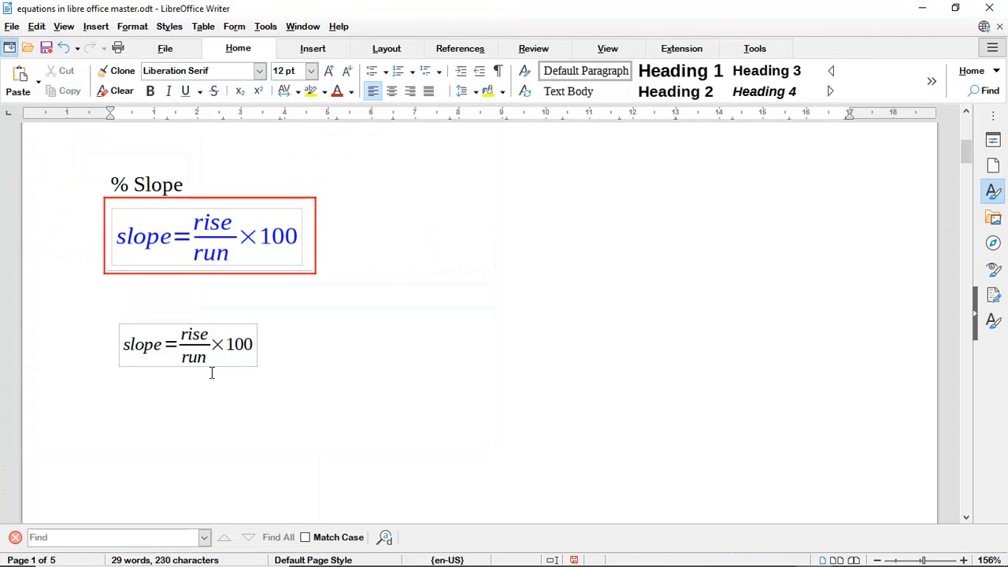
Step: Insert a new formula object below the Pythagoras Theorem sample equation
{"action": "scroll", "coordinate": [211, 373], "scroll_direction": "down", "scroll_amount": 2}
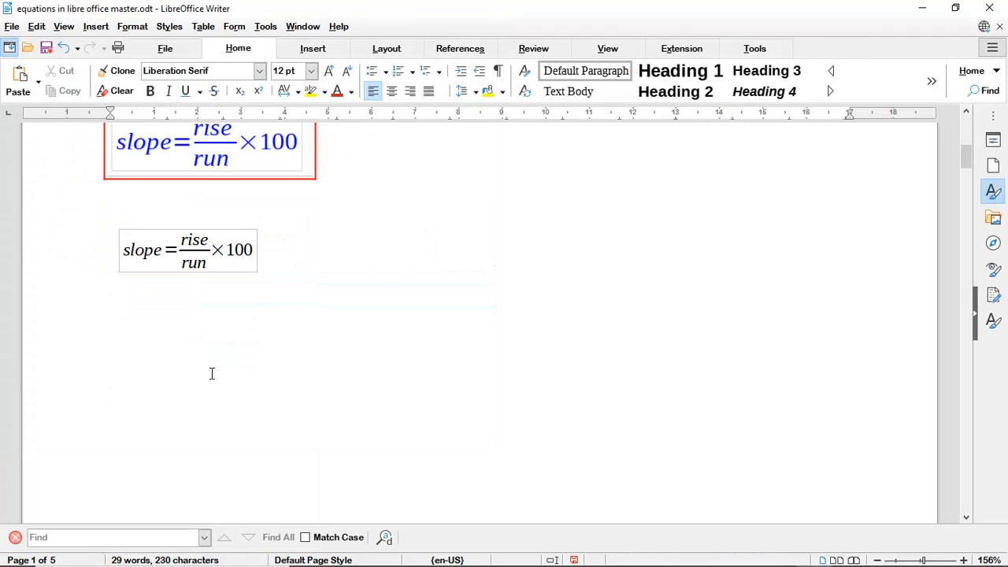
{"action": "scroll", "coordinate": [211, 373], "scroll_direction": "down", "scroll_amount": 6}
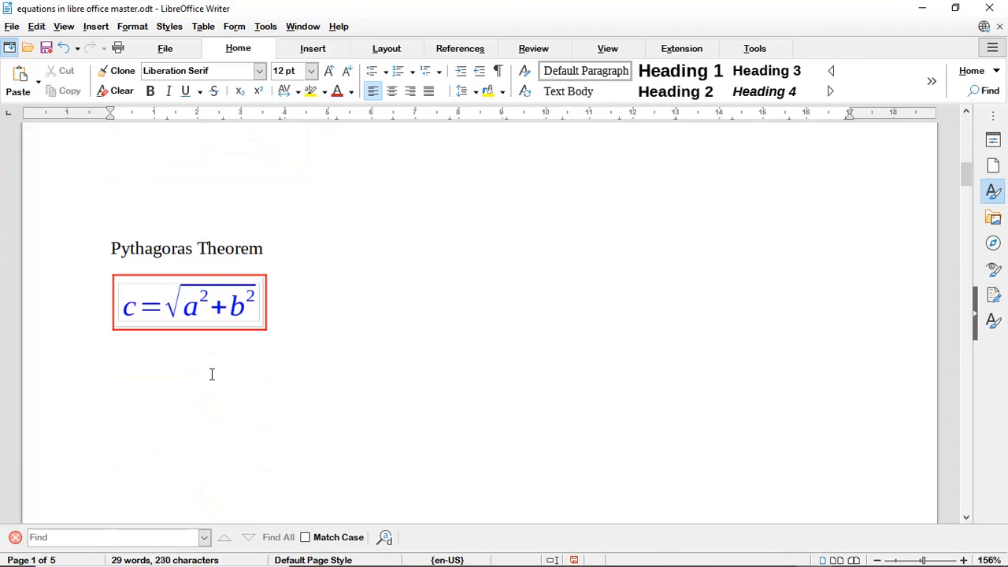
{"action": "scroll", "coordinate": [211, 373], "scroll_direction": "down", "scroll_amount": 2}
{"action": "left_click", "coordinate": [145, 293]}
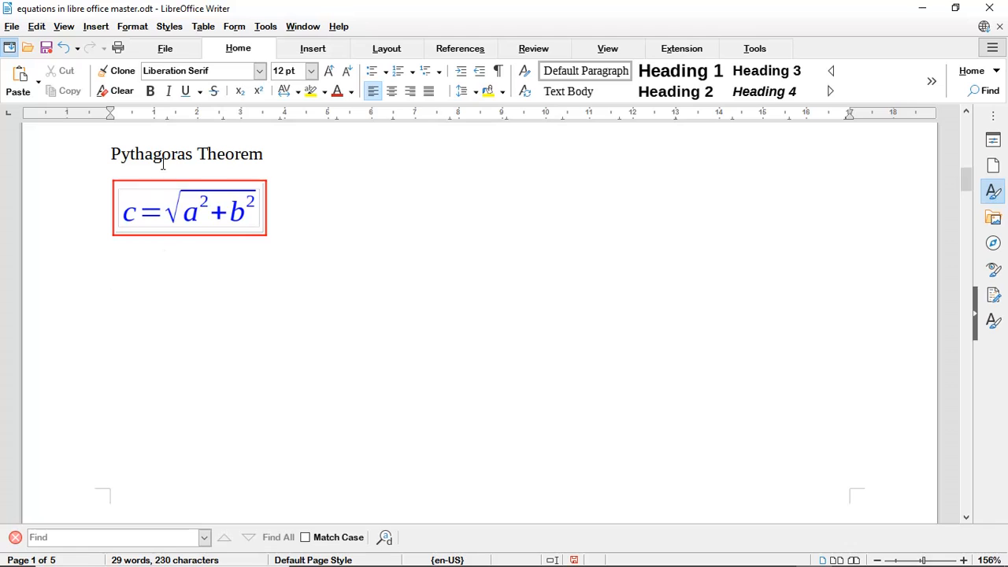
{"action": "left_click", "coordinate": [95, 26]}
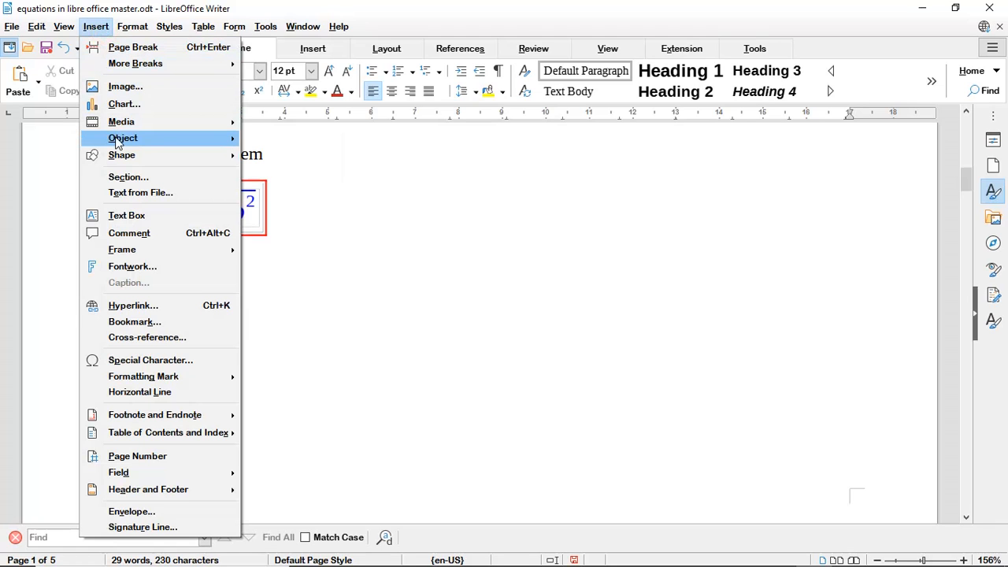
{"action": "mouse_move", "coordinate": [158, 140]}
{"action": "left_click", "coordinate": [283, 139]}
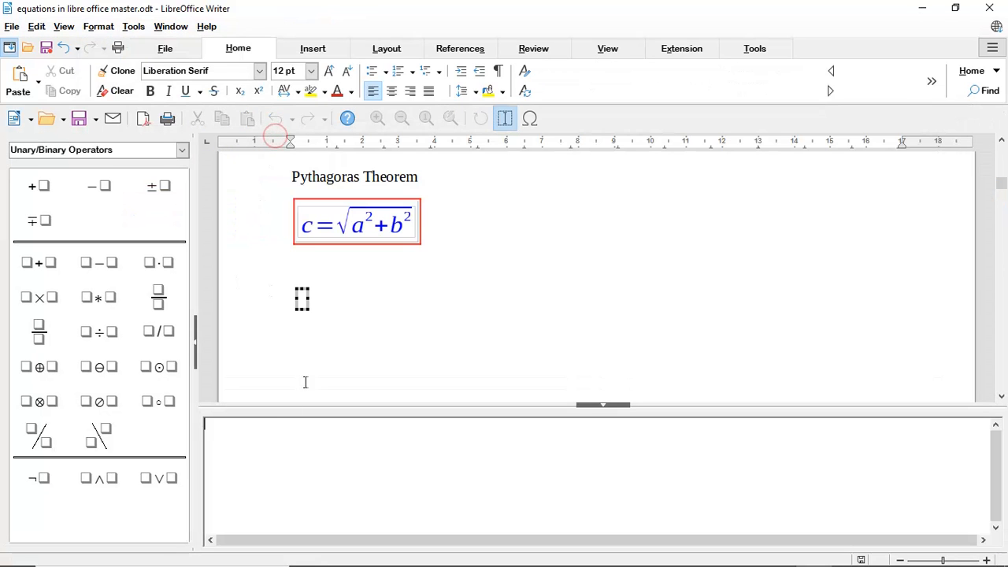
Step: Enter c= in the formula's command text and open the list of formula element categories
{"action": "type", "text": "c"}
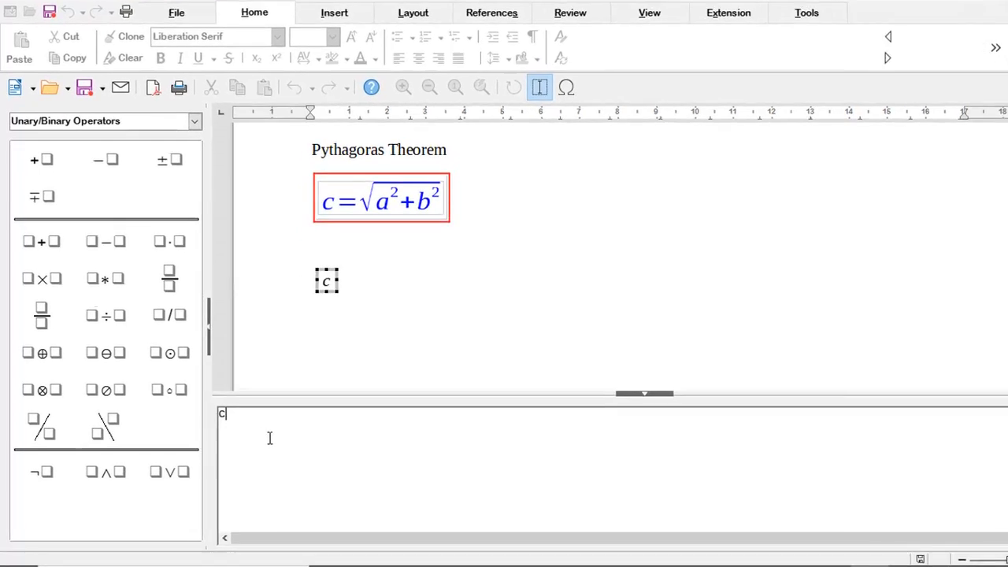
{"action": "type", "text": "="}
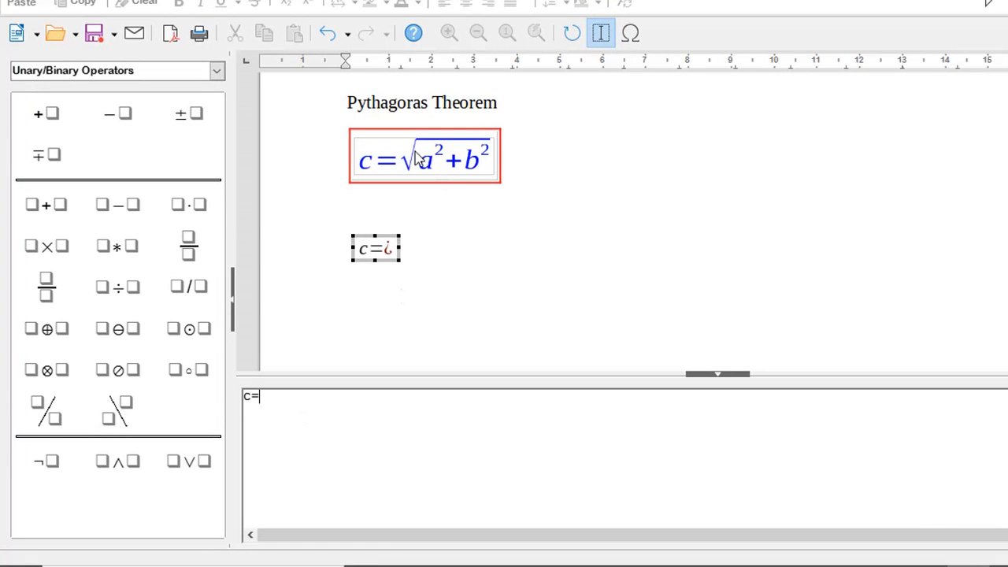
{"action": "left_click", "coordinate": [215, 73]}
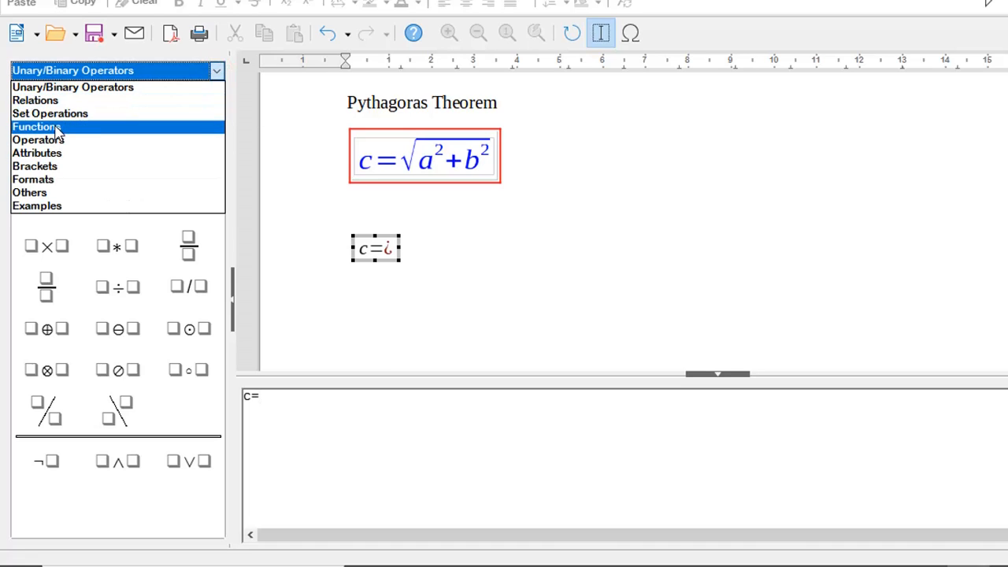
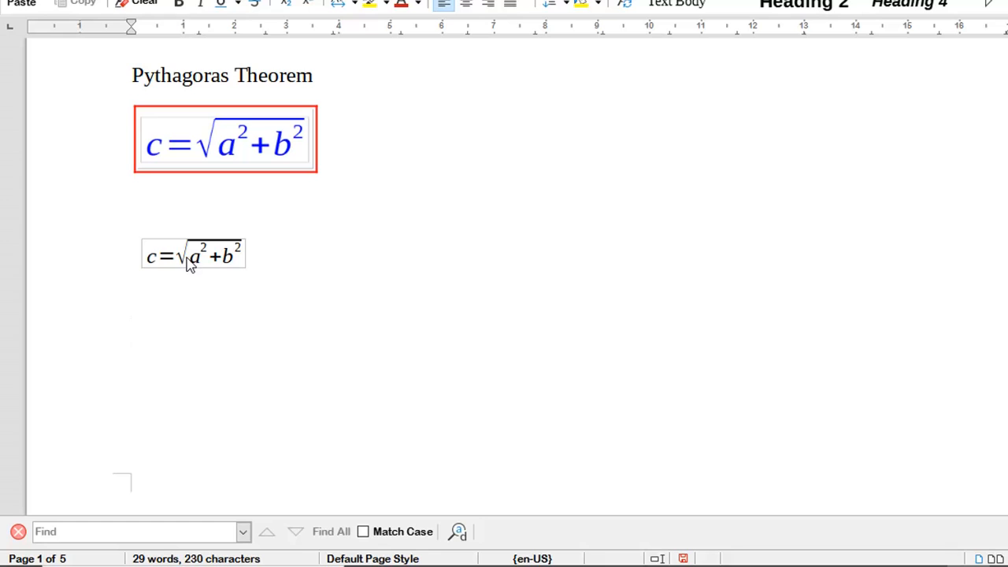
Step: Reopen the recreated Pythagoras formula to review its command text, and leave formula editing
{"action": "double_click", "coordinate": [189, 265]}
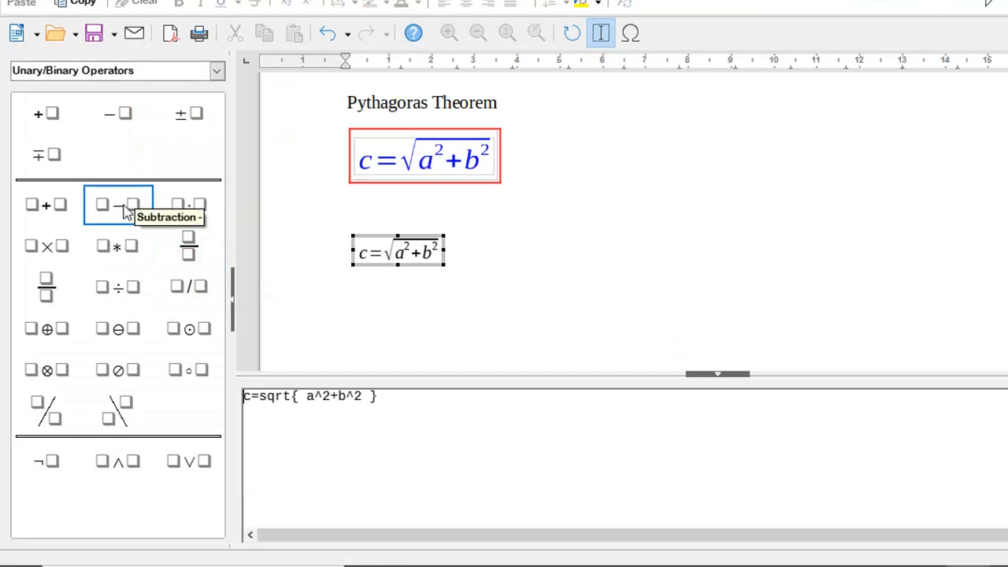
{"action": "left_click", "coordinate": [394, 322]}
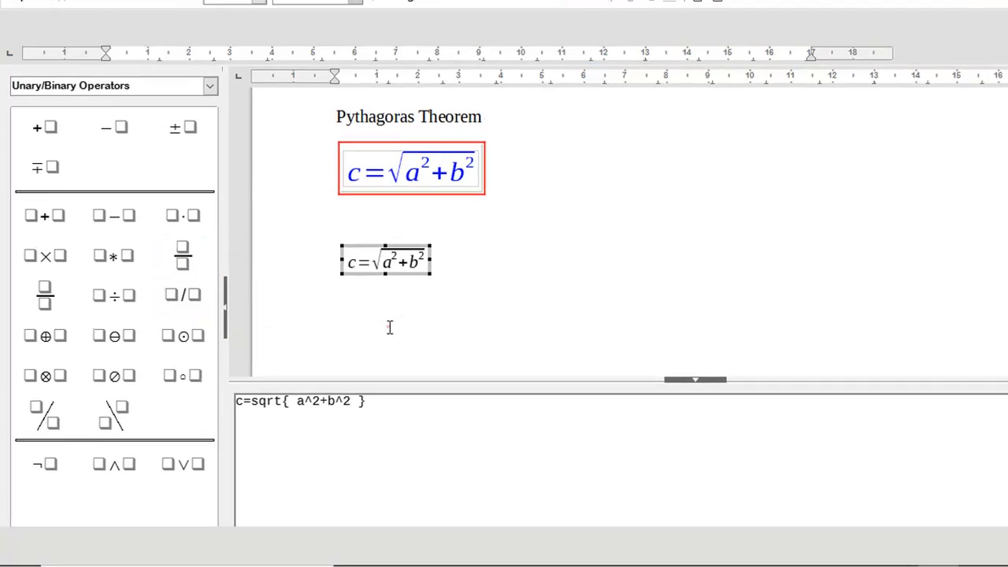
Step: Insert a new formula object below the Normalized Difference Vegetation Index sample equation
{"action": "scroll", "coordinate": [341, 356], "scroll_direction": "down", "scroll_amount": 12}
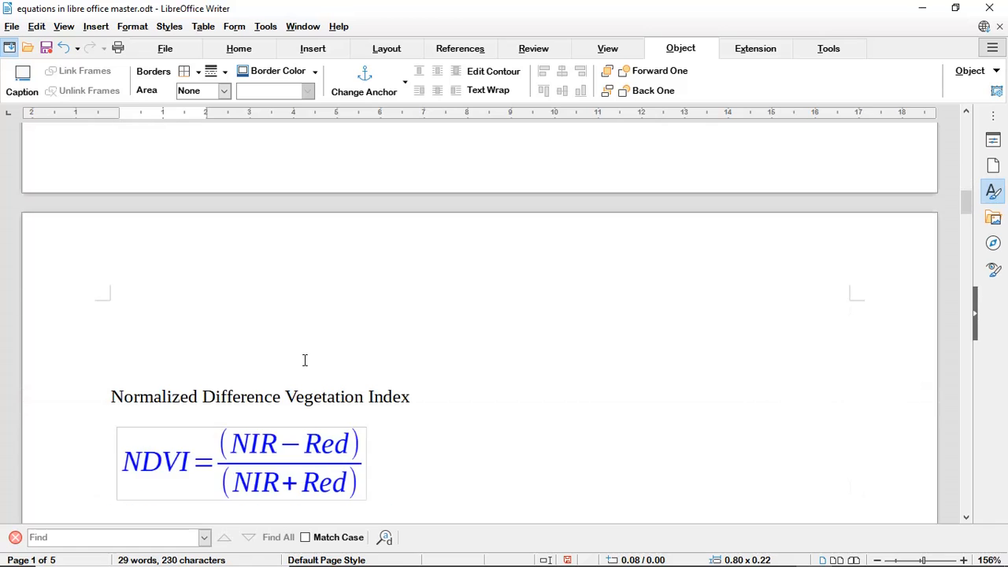
{"action": "scroll", "coordinate": [305, 360], "scroll_direction": "down", "scroll_amount": 2}
{"action": "scroll", "coordinate": [305, 359], "scroll_direction": "up", "scroll_amount": 2}
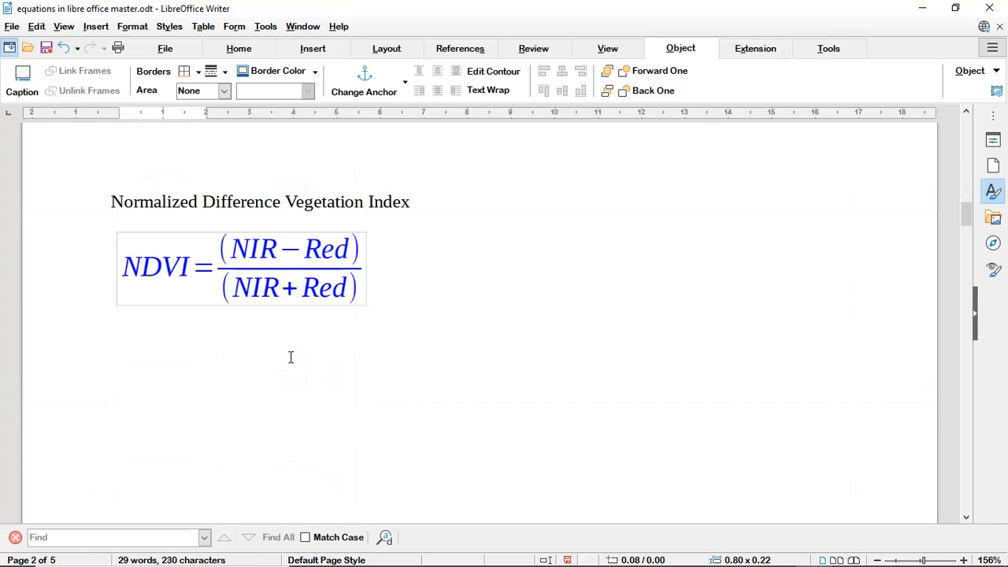
{"action": "left_click", "coordinate": [144, 373]}
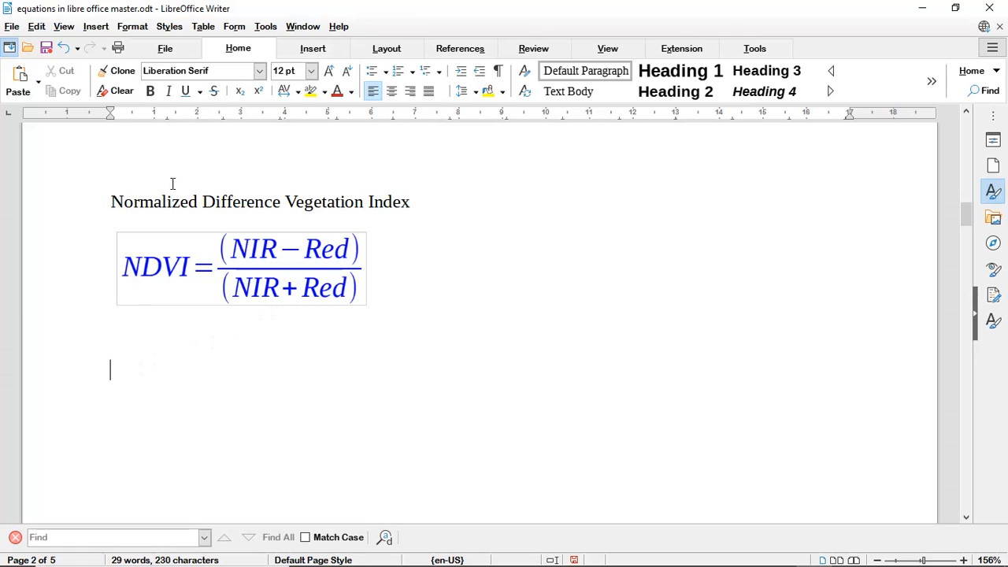
{"action": "left_click", "coordinate": [97, 26]}
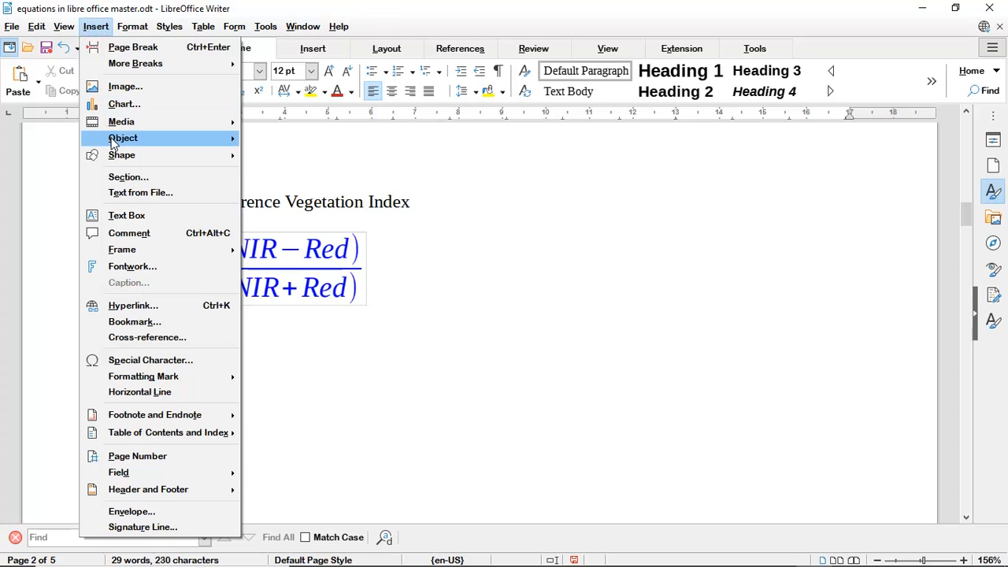
{"action": "mouse_move", "coordinate": [114, 142]}
{"action": "left_click", "coordinate": [292, 139]}
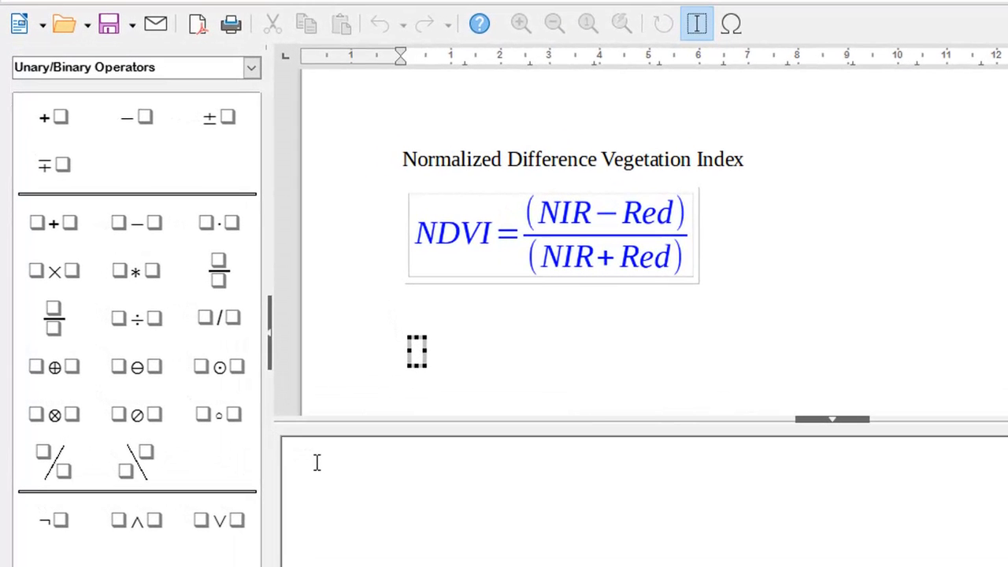
{"action": "type", "text": "nDV"}
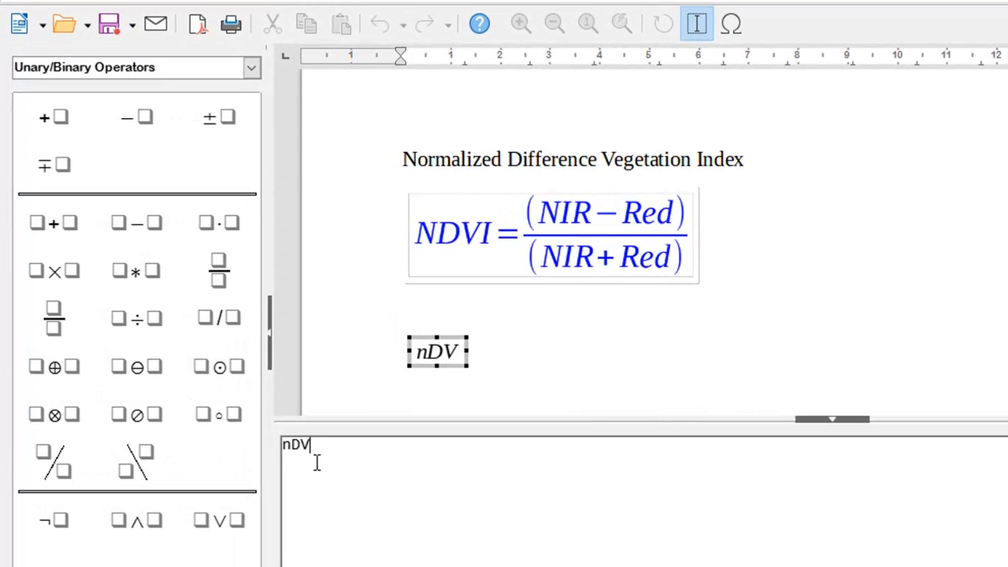
{"action": "type", "text": "I"}
{"action": "key", "text": "BackSpace"}
{"action": "key", "text": "BackSpace"}
{"action": "key", "text": "BackSpace"}
{"action": "key", "text": "BackSpace"}
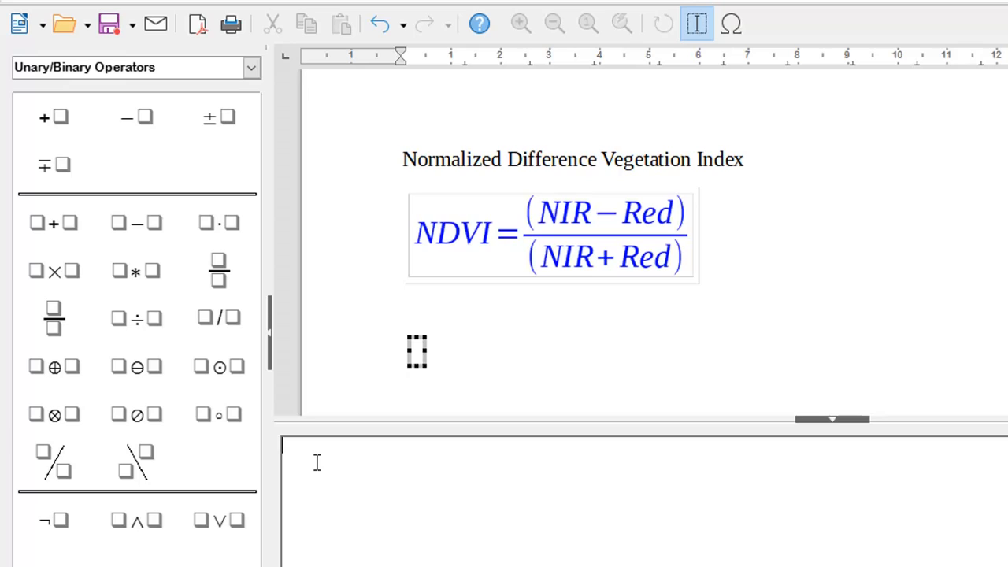
Step: Enter NDVI= a over b as the new formula's command text
{"action": "type", "text": "NDVI="}
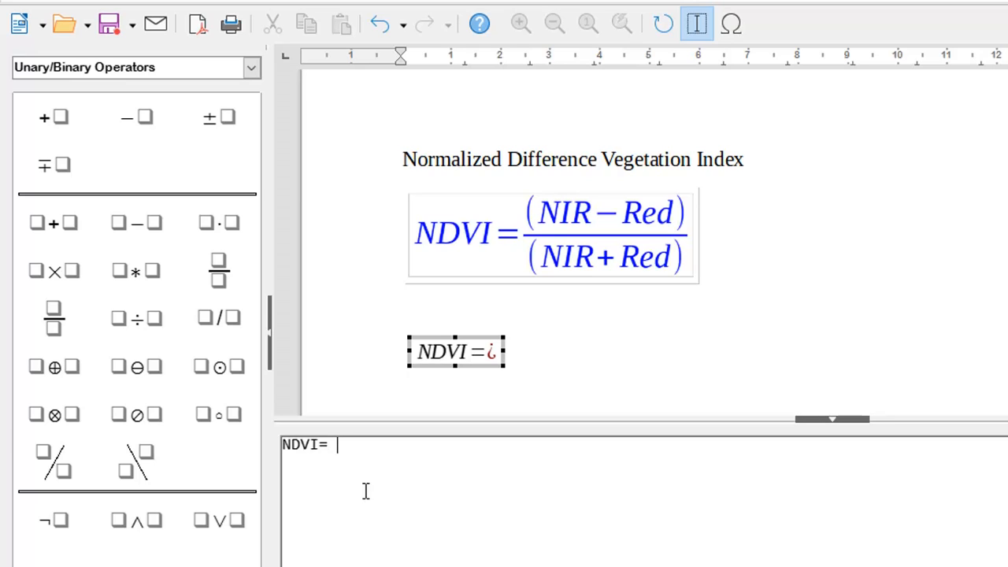
{"action": "type", "text": "a over b"}
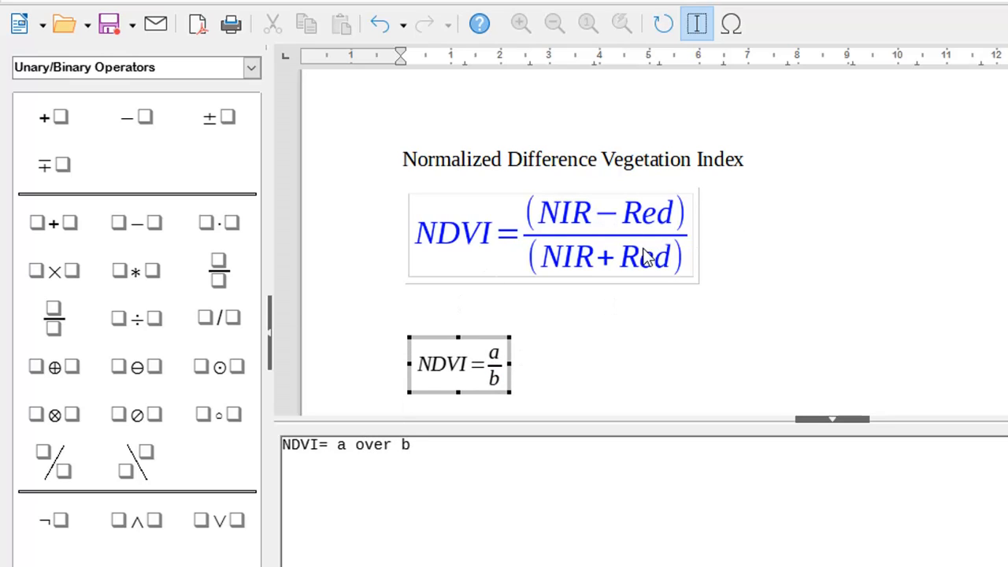
Step: Enclose both a and b in their own curly braces on either side of the over command
{"action": "left_click", "coordinate": [348, 445]}
{"action": "double_click", "coordinate": [341, 445]}
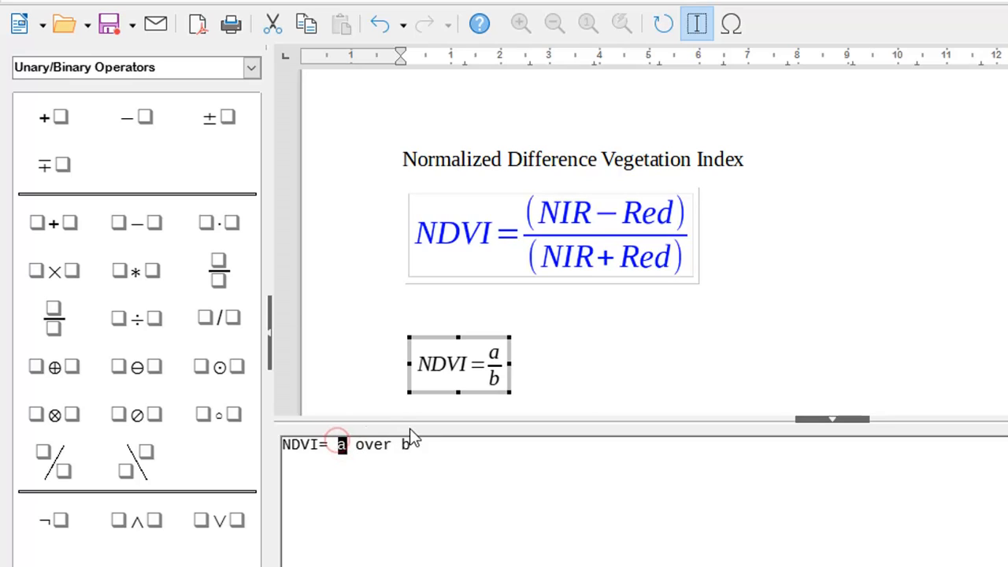
{"action": "left_click", "coordinate": [337, 444]}
{"action": "type", "text": "{"}
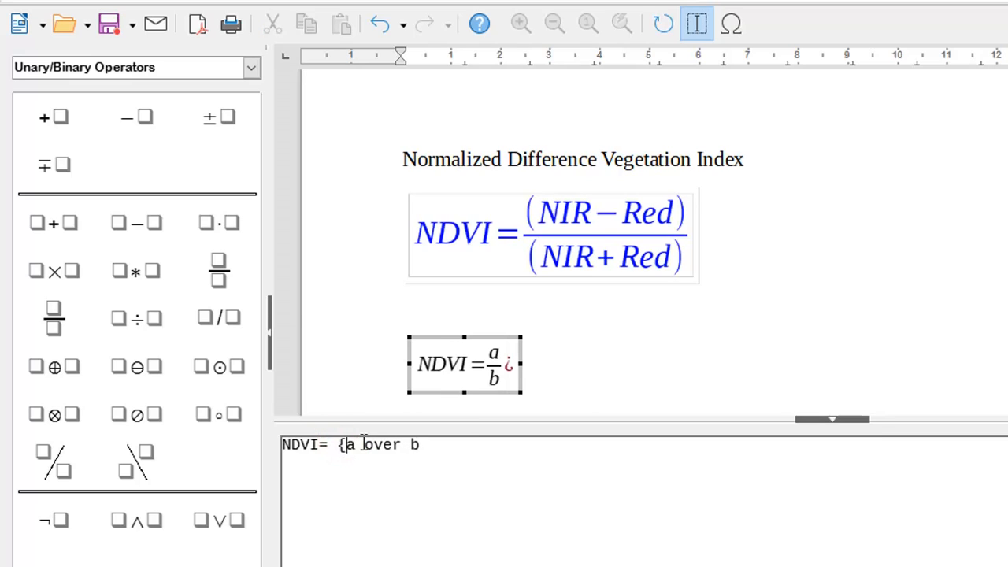
{"action": "left_click", "coordinate": [356, 444]}
{"action": "type", "text": "}"}
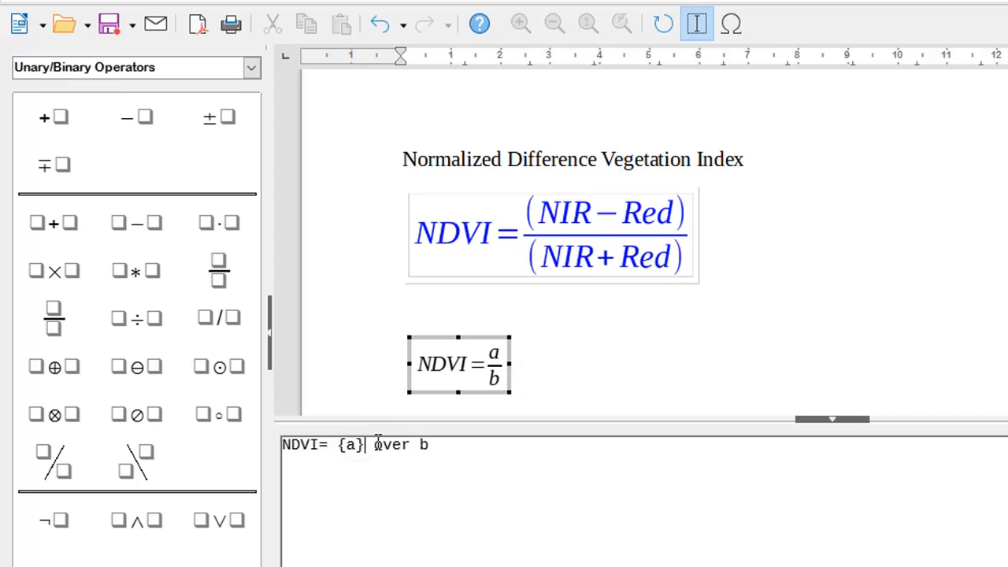
{"action": "left_click", "coordinate": [421, 444]}
{"action": "type", "text": "{"}
{"action": "left_click", "coordinate": [450, 443]}
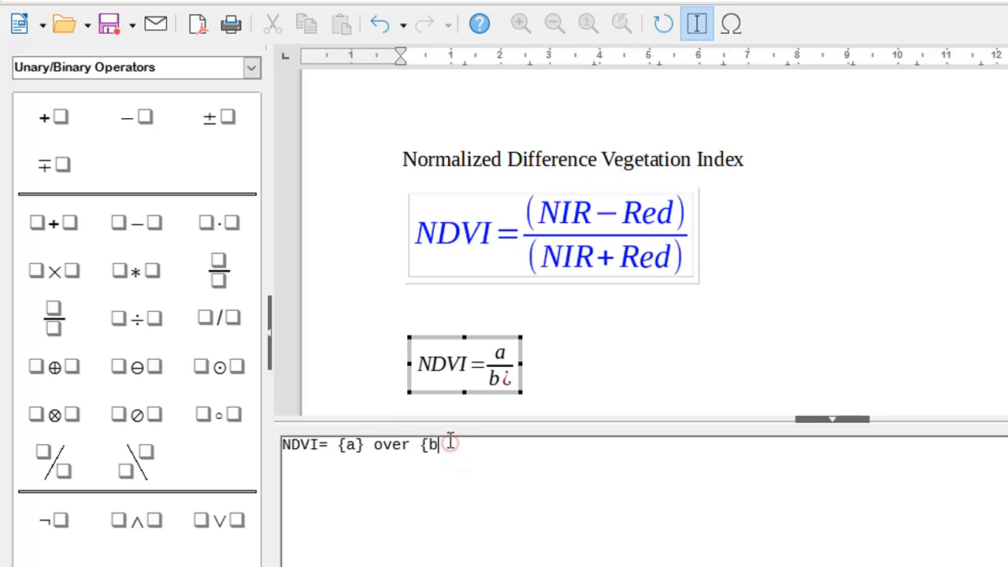
{"action": "type", "text": "}"}
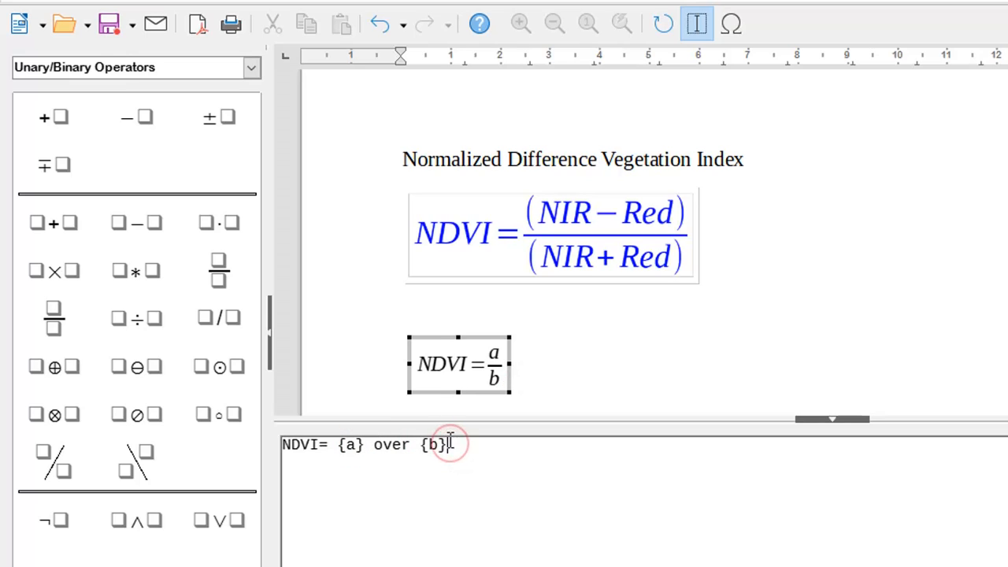
Step: Replace the placeholder a in the numerator's braces with NIR-Red
{"action": "double_click", "coordinate": [352, 445]}
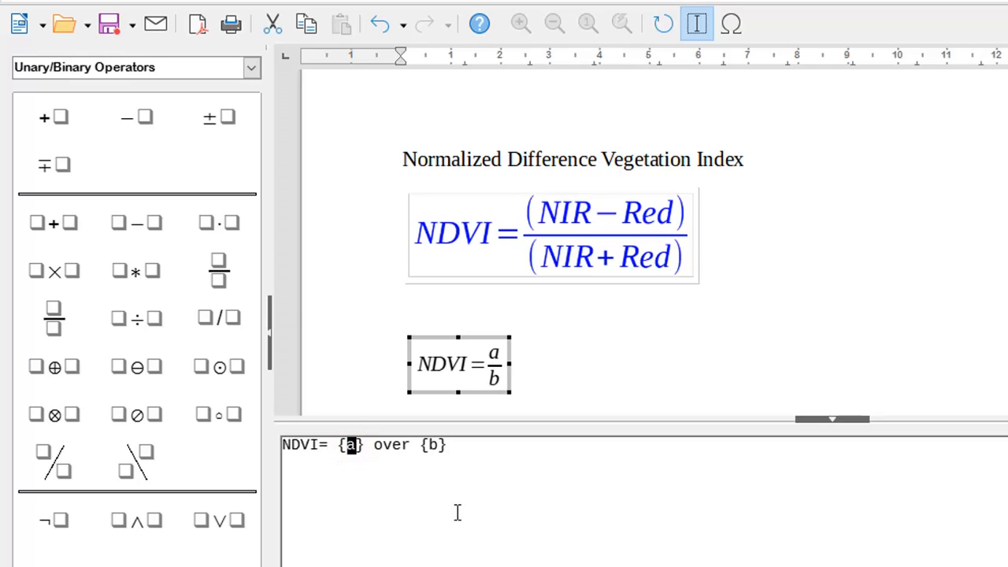
{"action": "type", "text": "NIR"}
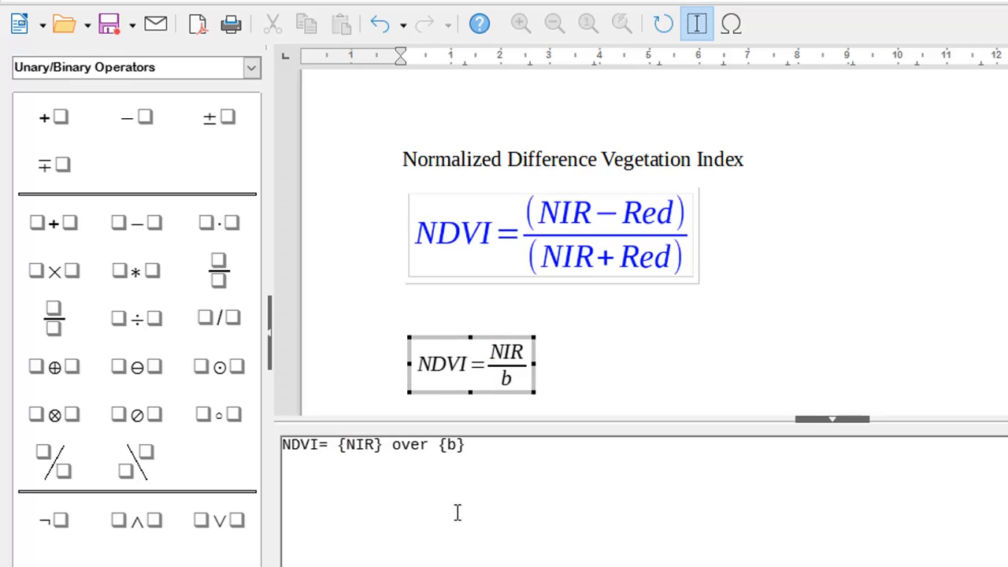
{"action": "type", "text": "-Red"}
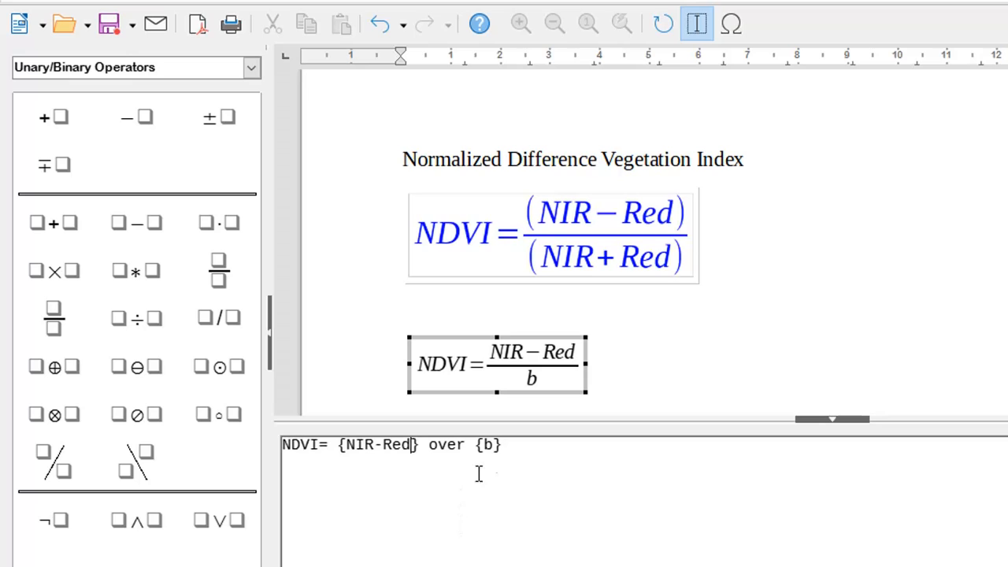
Step: Replace the placeholder b in the denominator's braces with NIR+Red, capitalizing Red
{"action": "double_click", "coordinate": [495, 446]}
{"action": "type", "text": "NIR+"}
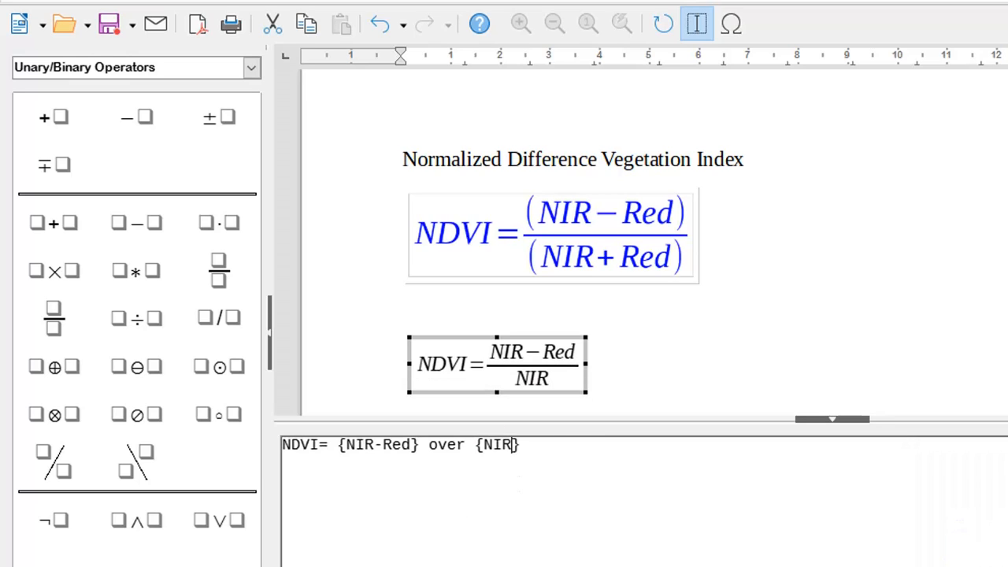
{"action": "type", "text": "red"}
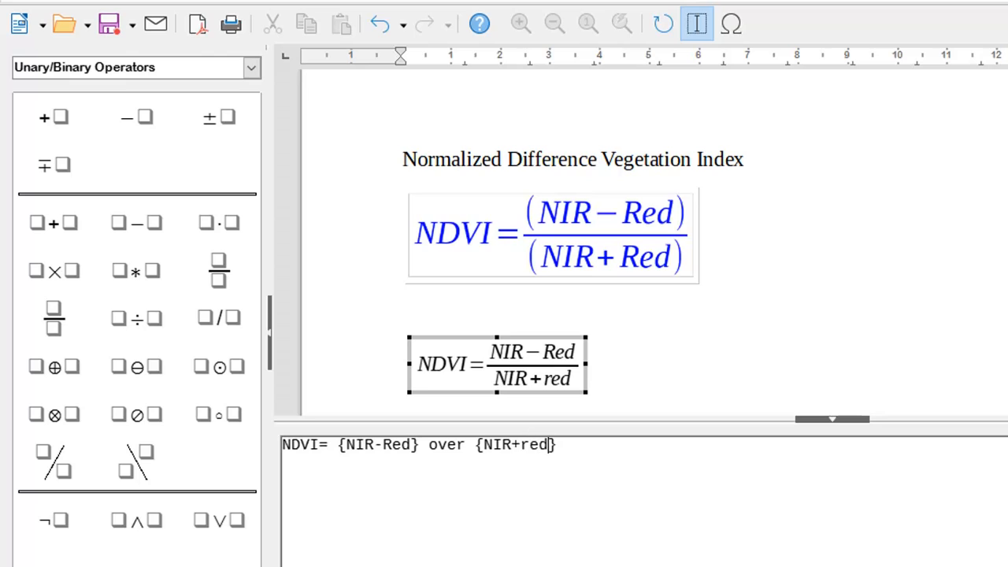
{"action": "key", "text": "BackSpace"}
{"action": "key", "text": "BackSpace"}
{"action": "key", "text": "BackSpace"}
{"action": "type", "text": "Red"}
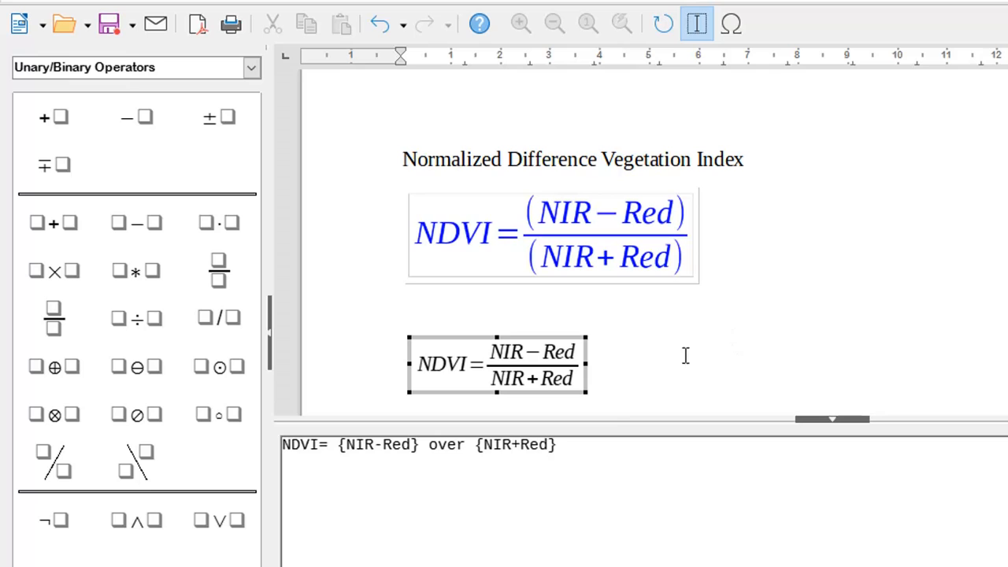
Step: Examine the over command between the braced numerator and denominator in the NDVI command text
{"action": "left_click", "coordinate": [598, 464]}
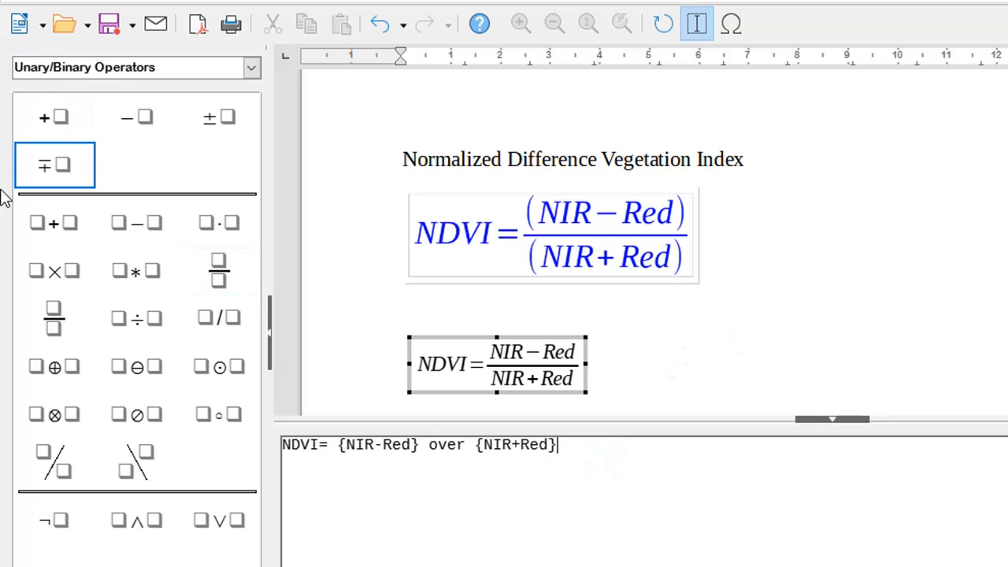
{"action": "left_click", "coordinate": [559, 516]}
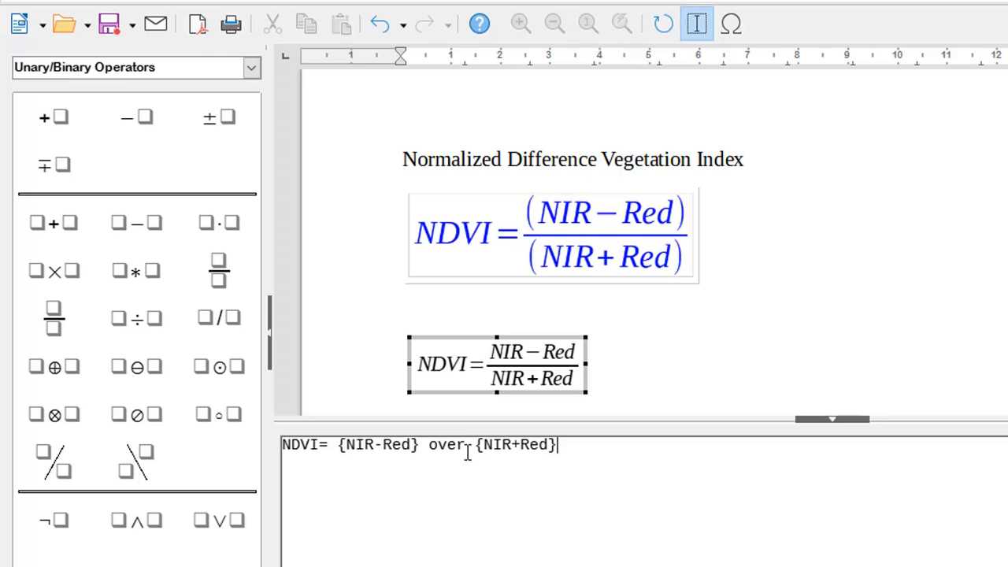
{"action": "left_click_drag", "start_coordinate": [465, 446], "coordinate": [429, 446]}
{"action": "left_click", "coordinate": [574, 460]}
{"action": "left_click", "coordinate": [385, 495]}
Step: Prefix the NDVI command text with size 20 and enclose the whole equation in curly braces
{"action": "left_click", "coordinate": [284, 443]}
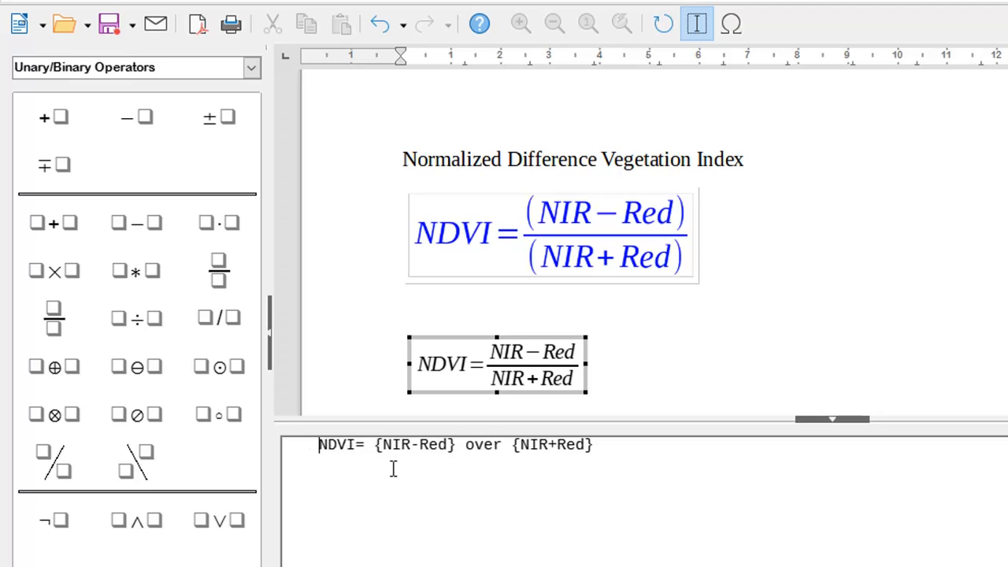
{"action": "left_click", "coordinate": [292, 450]}
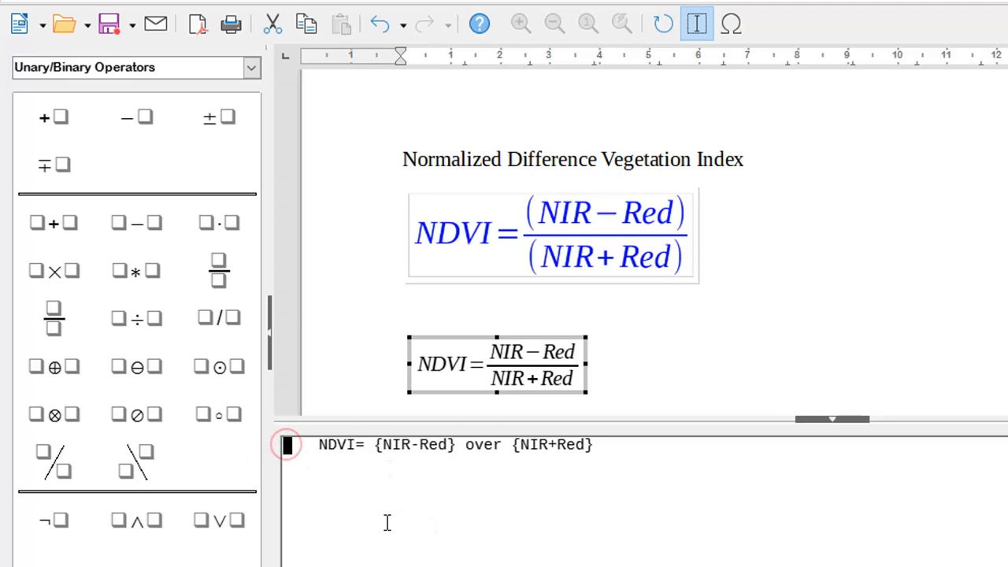
{"action": "type", "text": "size    "}
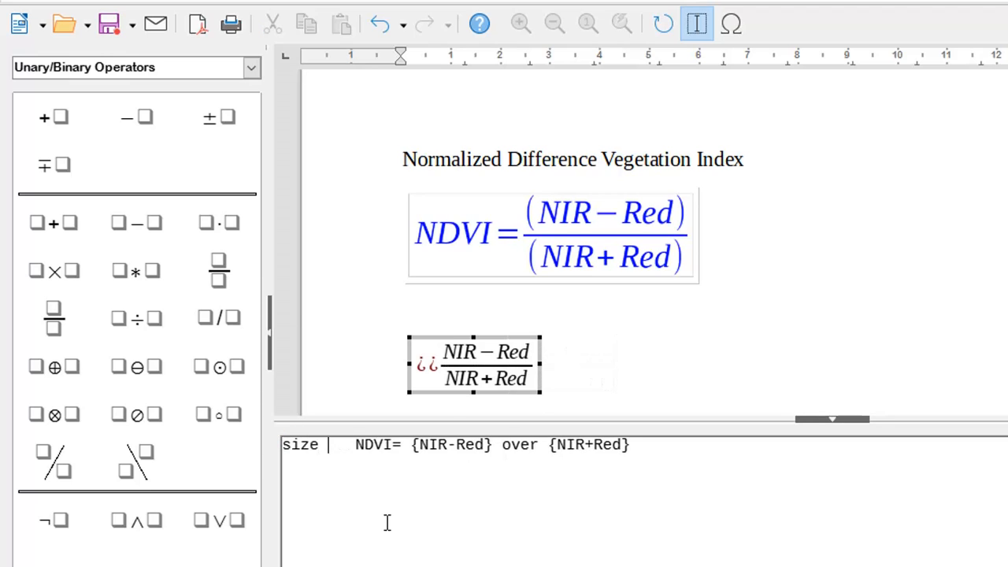
{"action": "type", "text": "20"}
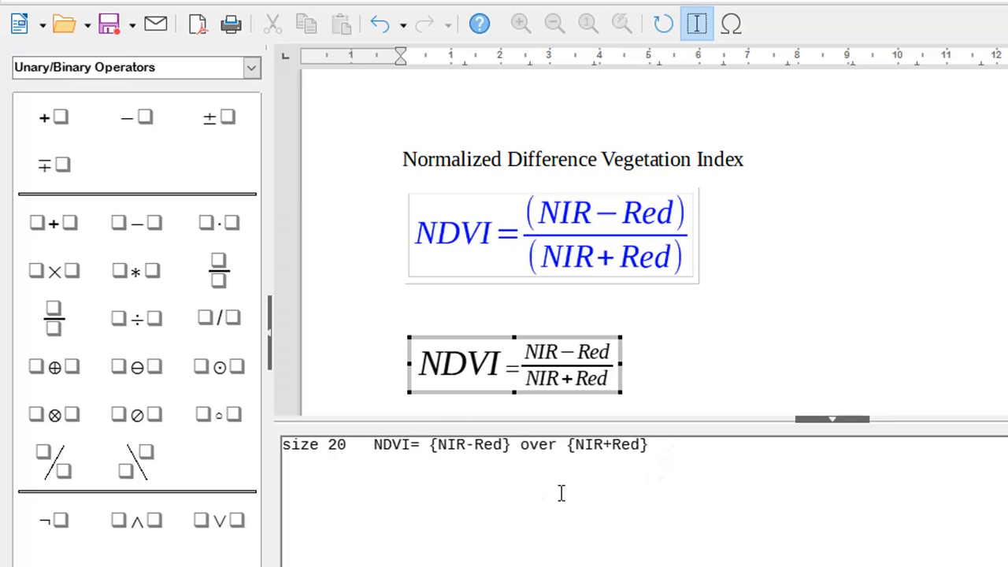
{"action": "type", "text": "{"}
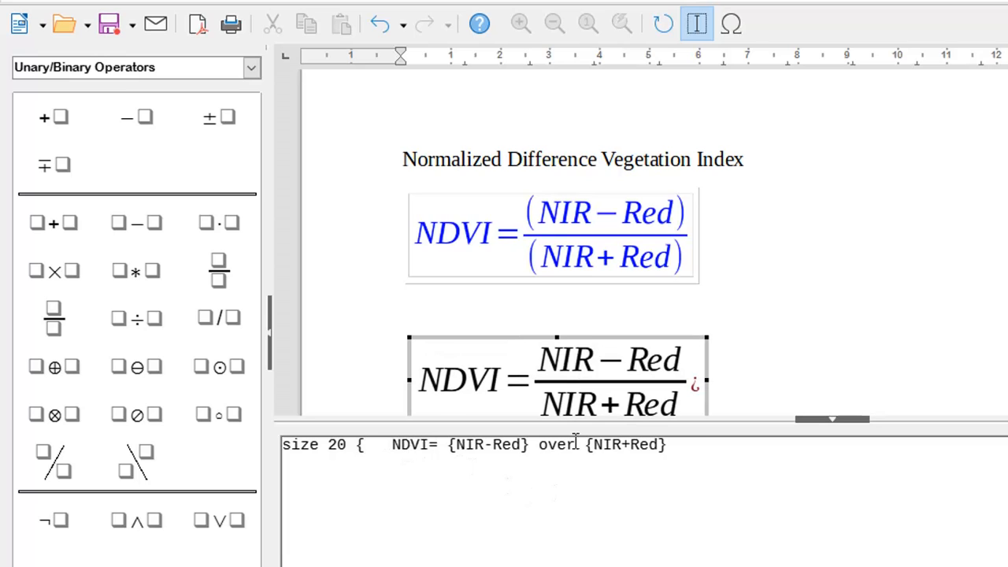
{"action": "left_click", "coordinate": [690, 447]}
{"action": "type", "text": "}"}
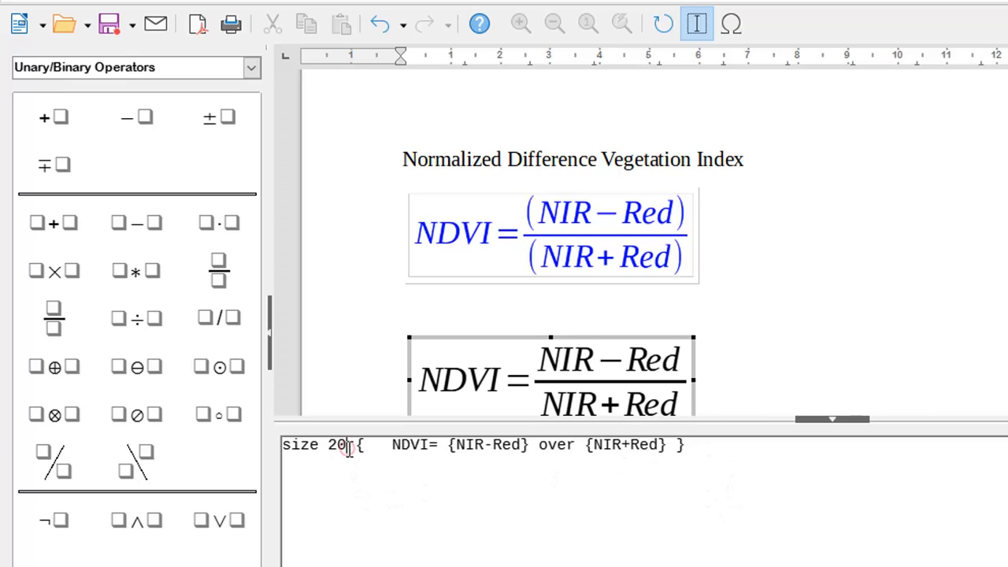
Step: Try size 10 for the braced NDVI equation, and set the size back to 20
{"action": "left_click_drag", "start_coordinate": [349, 448], "coordinate": [337, 447]}
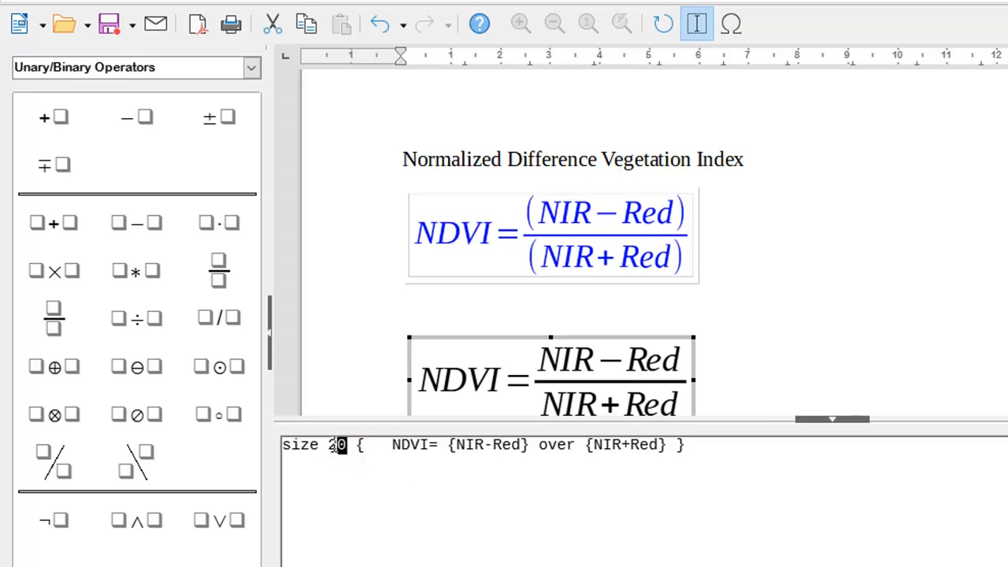
{"action": "type", "text": "10"}
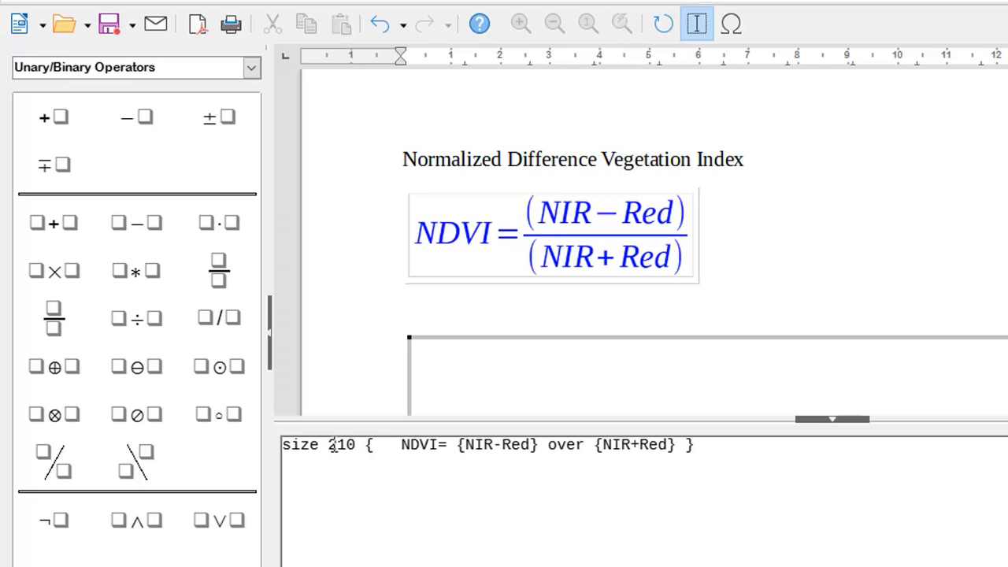
{"action": "key", "text": "BackSpace"}
{"action": "key", "text": "BackSpace"}
{"action": "type", "text": "1"}
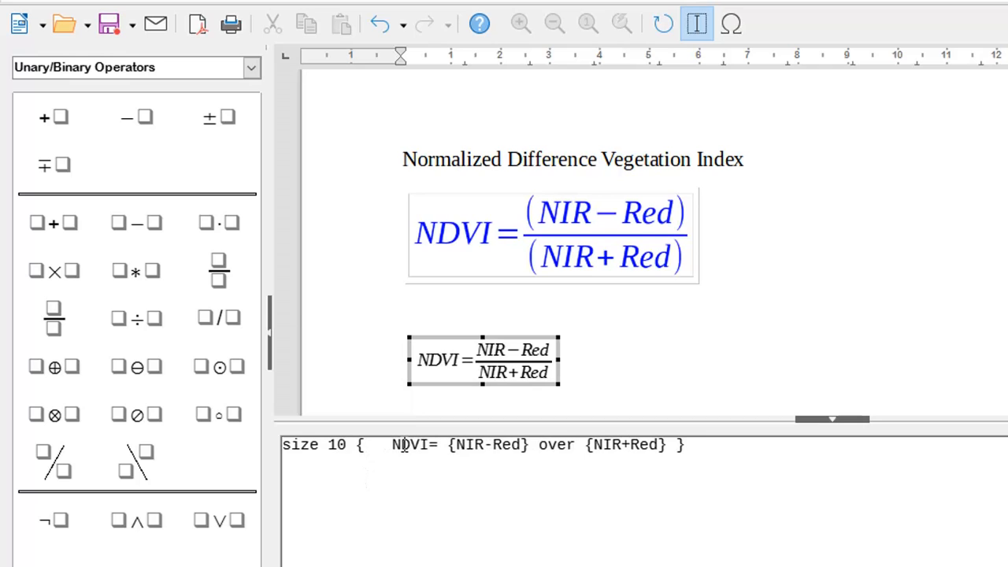
{"action": "key", "text": "BackSpace"}
{"action": "type", "text": "2"}
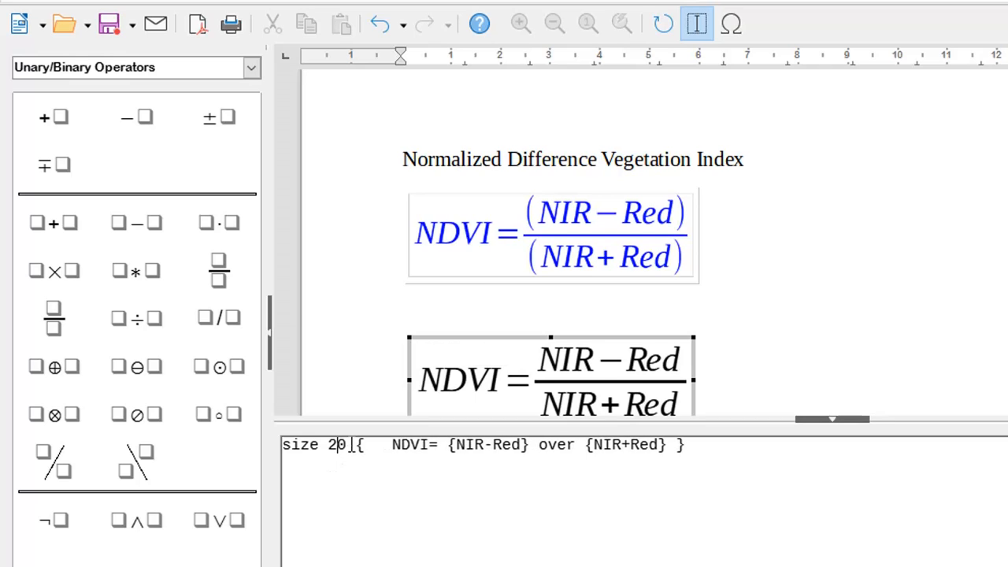
{"action": "key", "text": "Left"}
Step: Add color red between the size command and the opening brace of the NDVI equation
{"action": "left_click", "coordinate": [505, 513]}
{"action": "left_click", "coordinate": [355, 445]}
{"action": "type", "text": "color "}
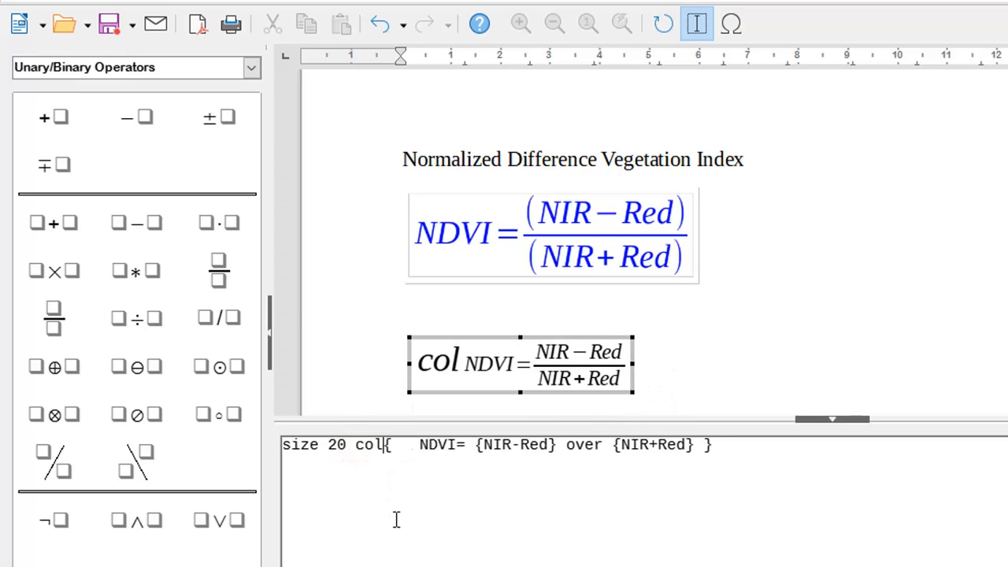
{"action": "type", "text": "red"}
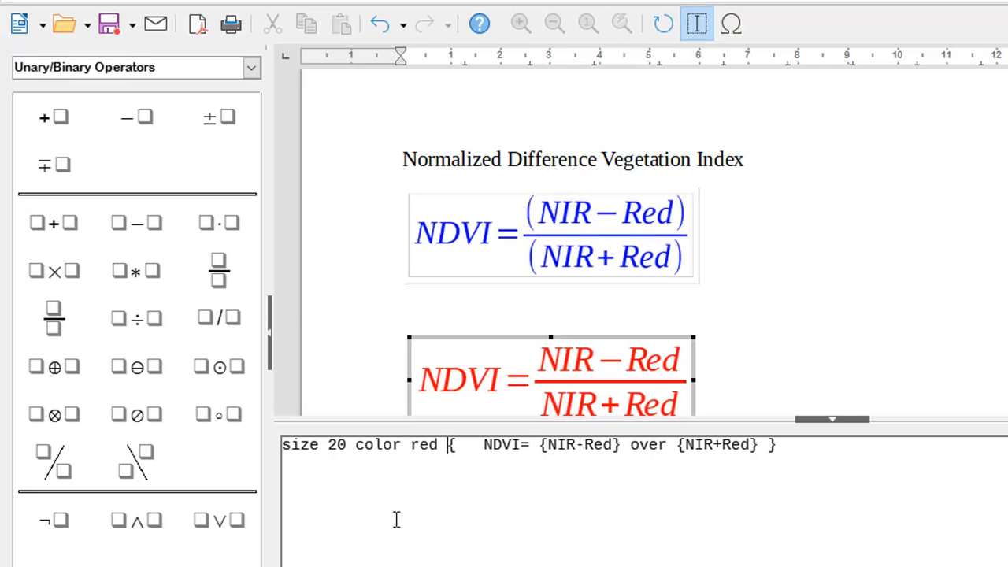
Step: Remove the color red command from the NDVI command text
{"action": "key", "text": "BackSpace"}
{"action": "key", "text": "BackSpace"}
{"action": "key", "text": "BackSpace"}
{"action": "key", "text": "BackSpace"}
{"action": "key", "text": "BackSpace"}
{"action": "key", "text": "BackSpace"}
{"action": "key", "text": "BackSpace"}
{"action": "key", "text": "BackSpace"}
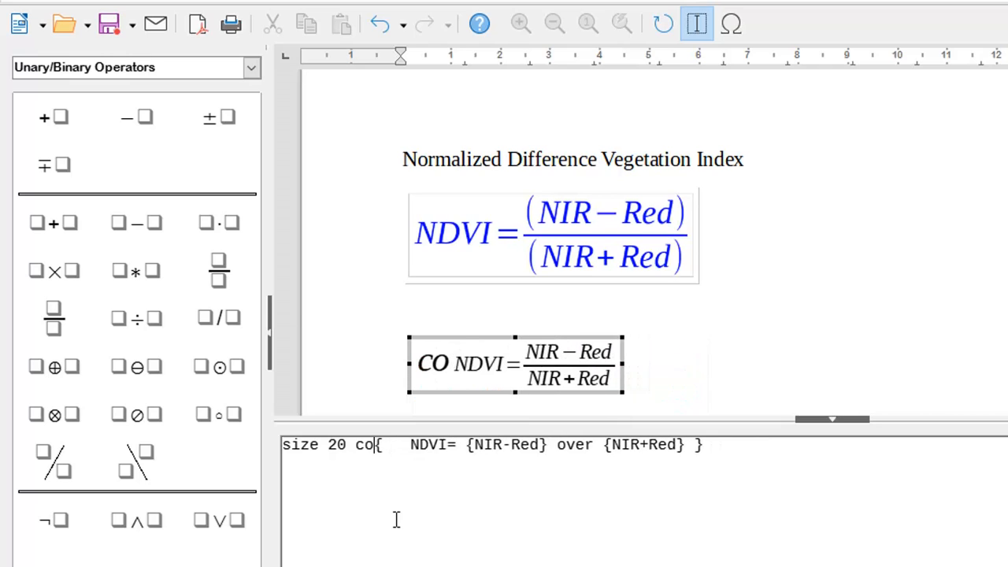
{"action": "key", "text": "BackSpace"}
{"action": "key", "text": "BackSpace"}
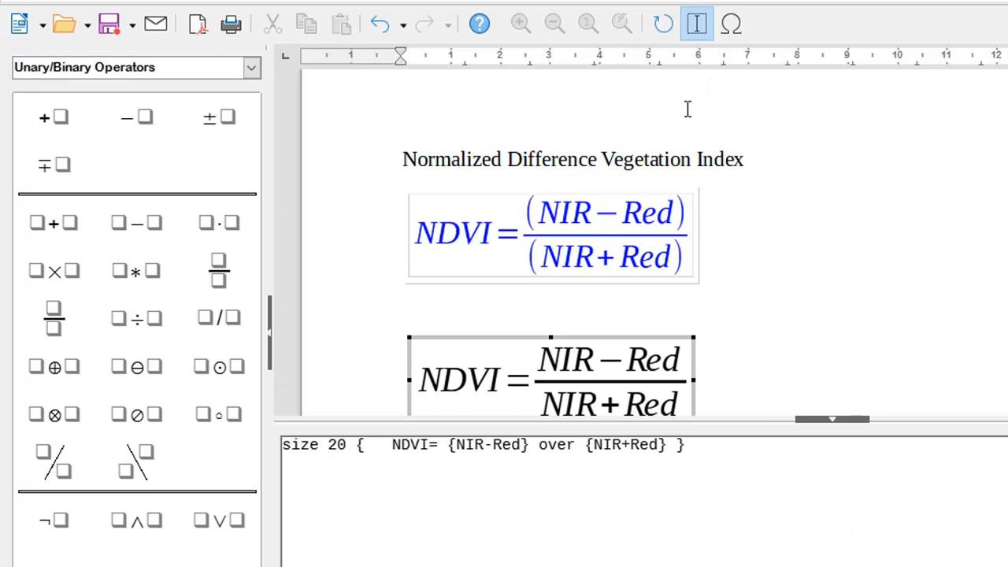
Step: Leave NDVI formula editing and place the text cursor on the blank line below the Z Score equation
{"action": "left_click", "coordinate": [781, 367]}
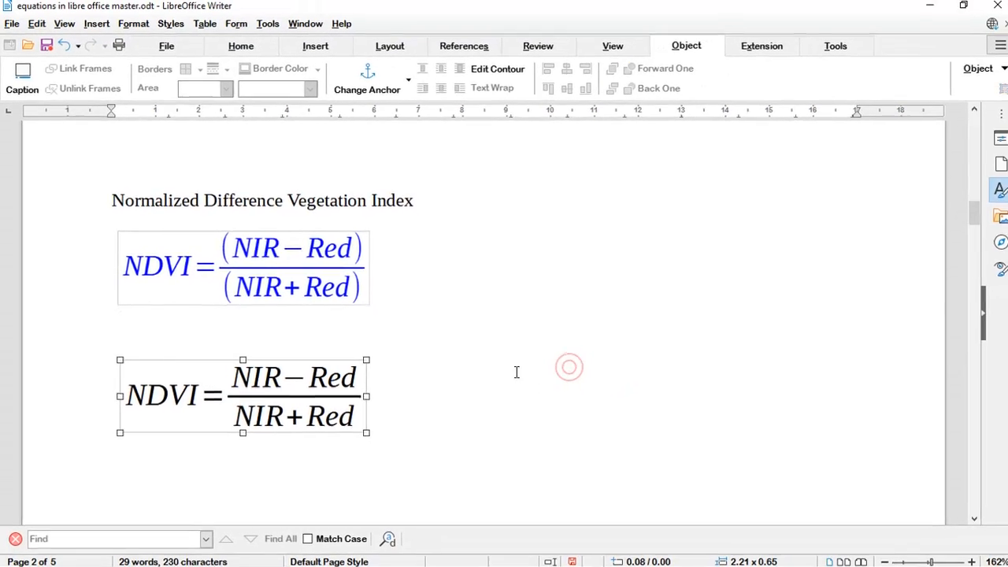
{"action": "scroll", "coordinate": [781, 368], "scroll_direction": "down", "scroll_amount": 5}
{"action": "scroll", "coordinate": [514, 369], "scroll_direction": "down", "scroll_amount": 5}
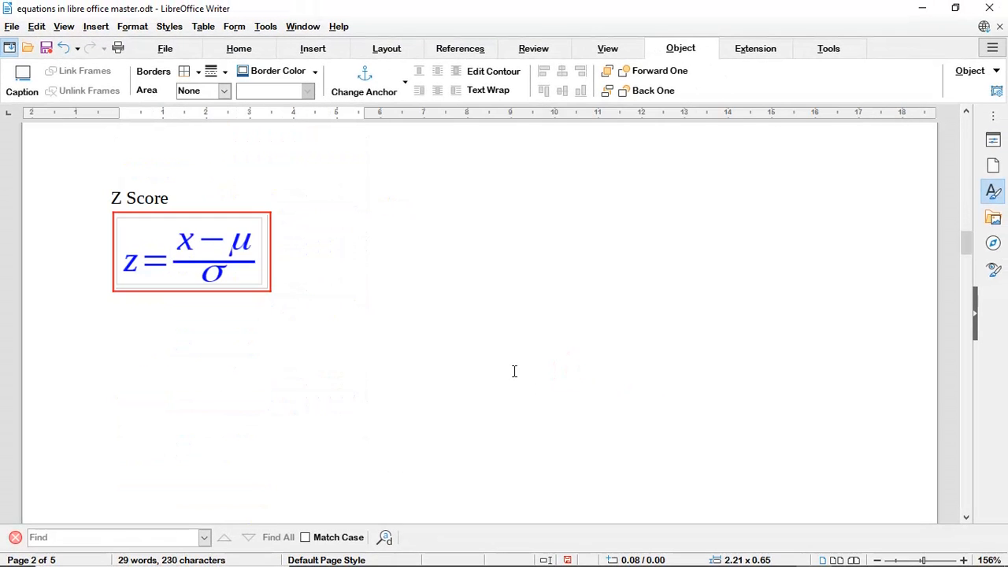
{"action": "left_click", "coordinate": [155, 364]}
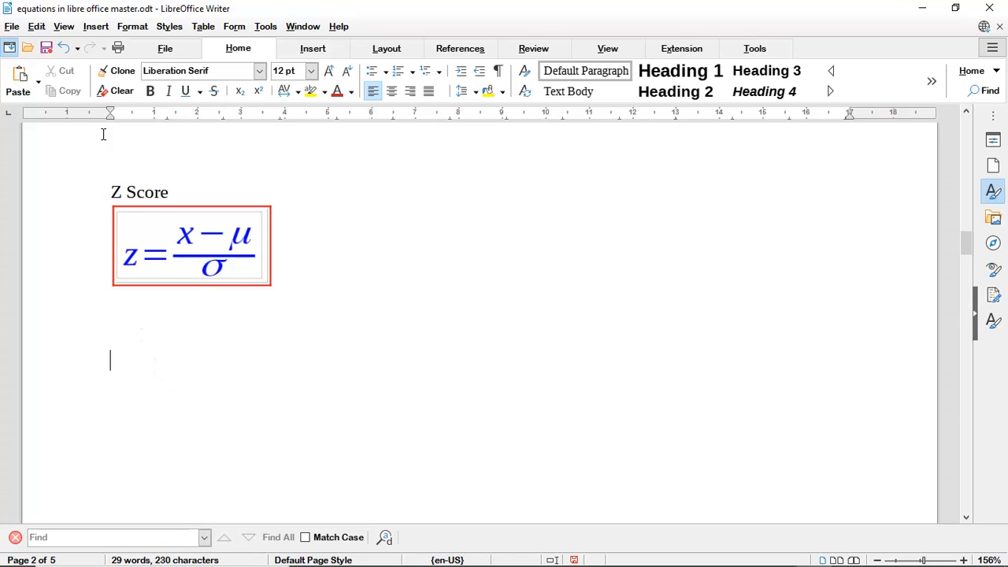
{"action": "left_click", "coordinate": [92, 28]}
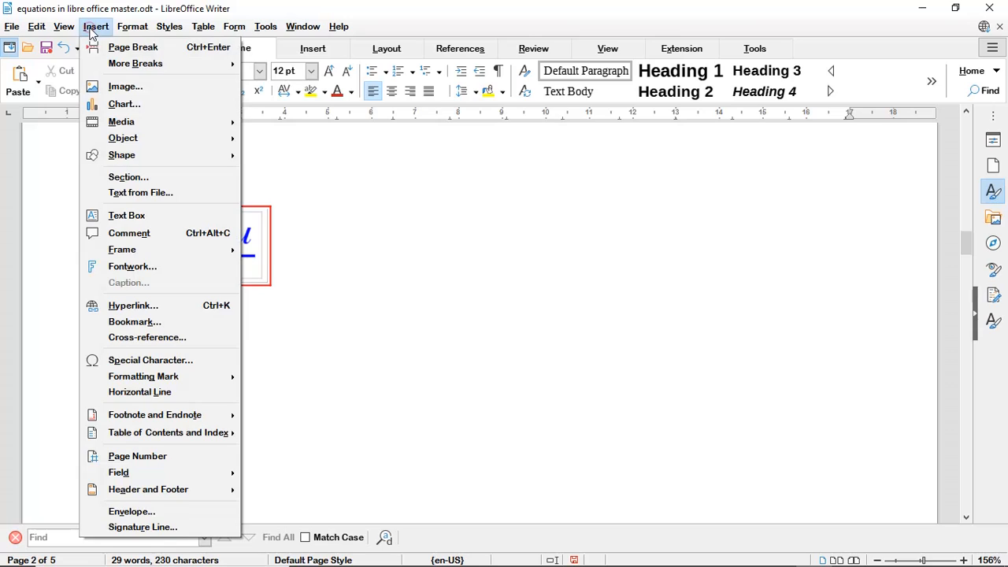
{"action": "mouse_move", "coordinate": [143, 139]}
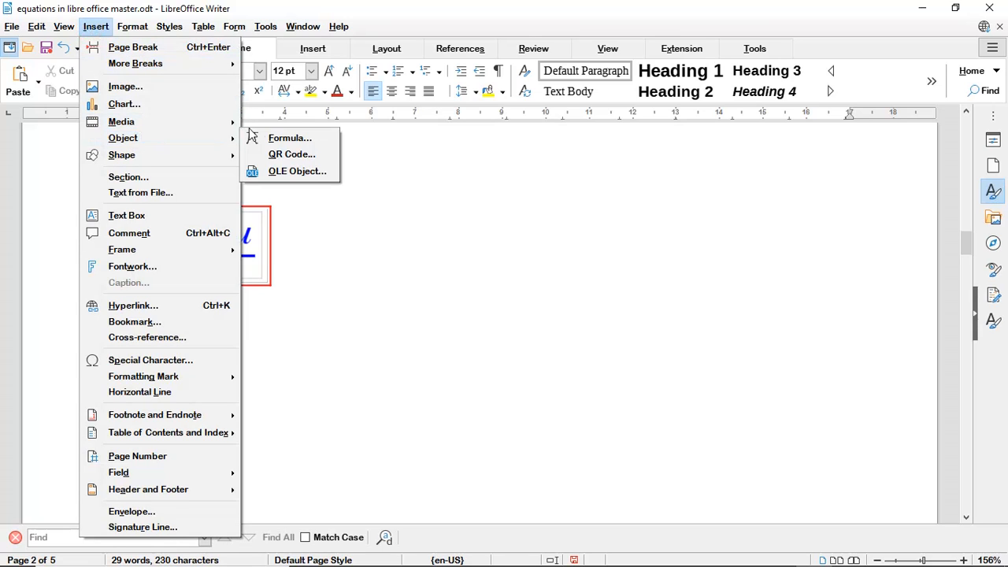
{"action": "left_click", "coordinate": [271, 365]}
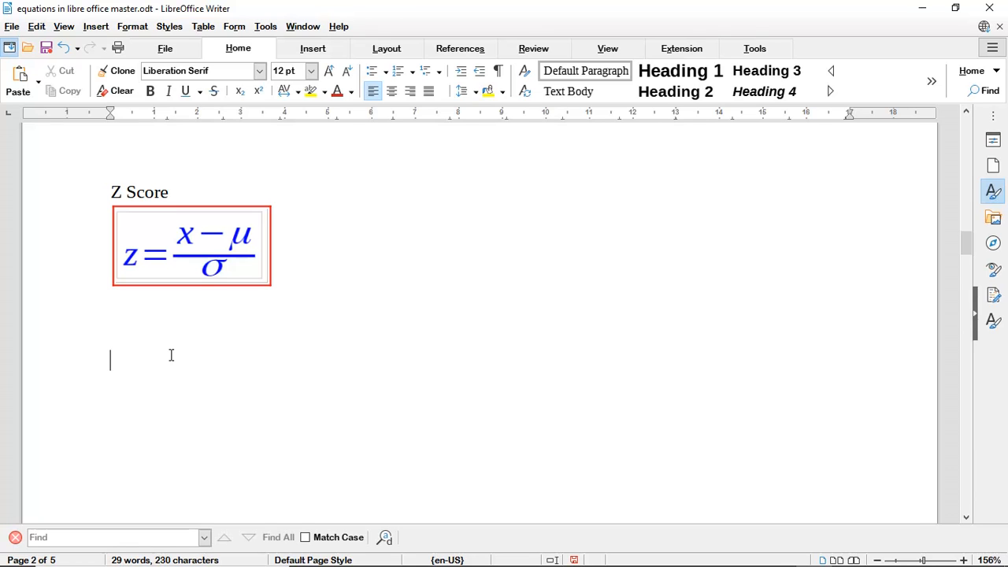
Step: Try the fn AutoText entry for a numbered equation below the Z Score equation, and delete its table row
{"action": "type", "text": "f"}
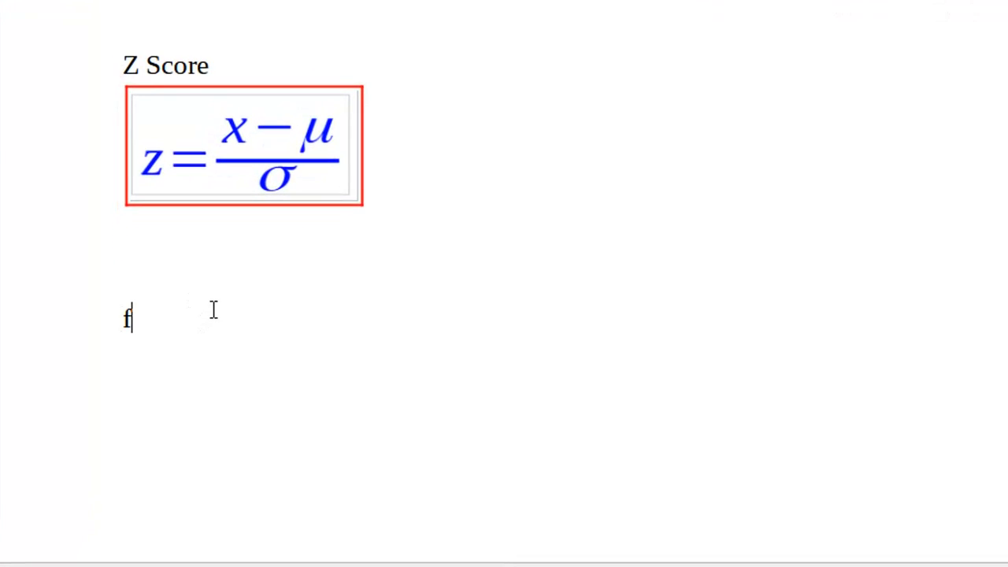
{"action": "type", "text": "n"}
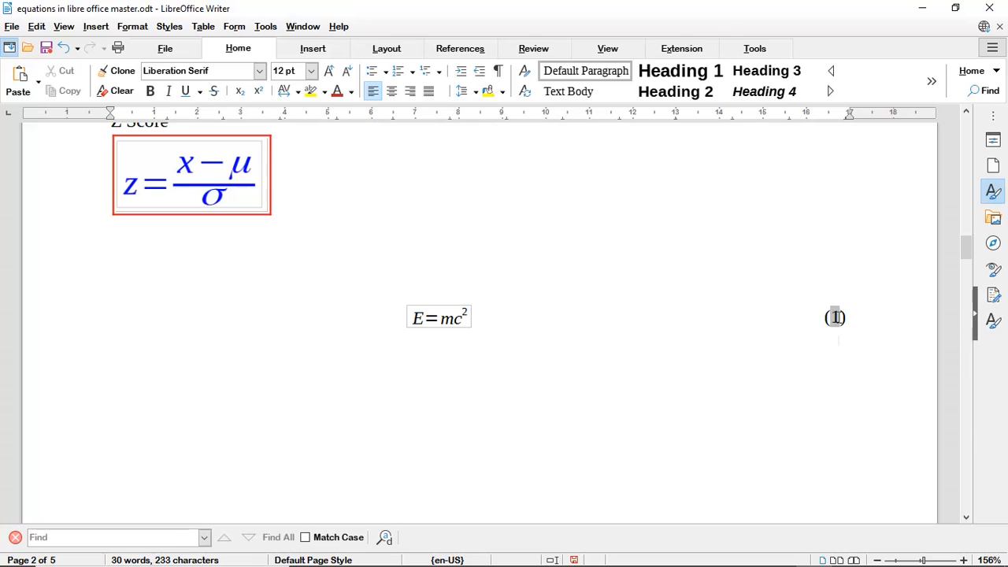
{"action": "left_click", "coordinate": [834, 318]}
{"action": "double_click", "coordinate": [835, 318]}
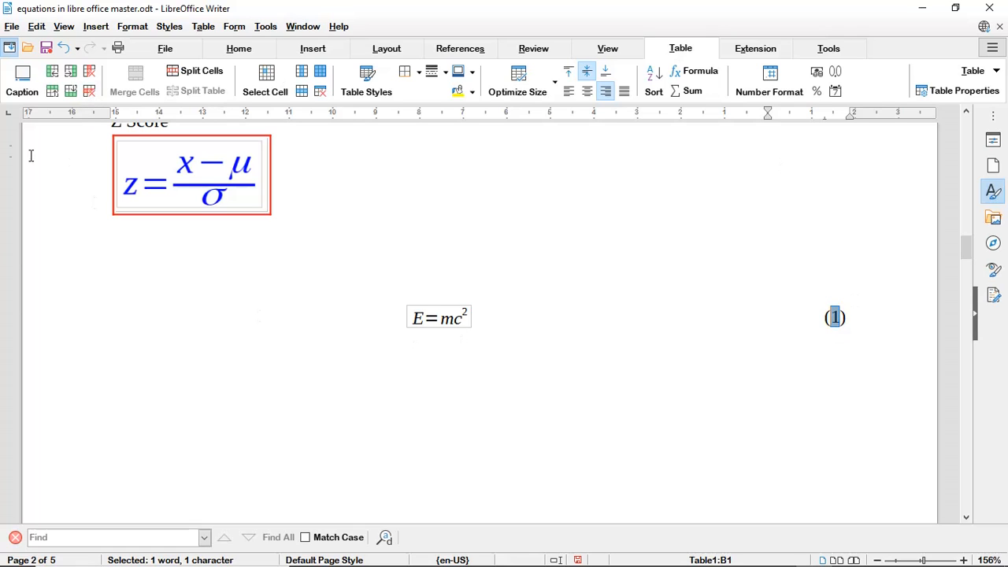
{"action": "left_click", "coordinate": [90, 92]}
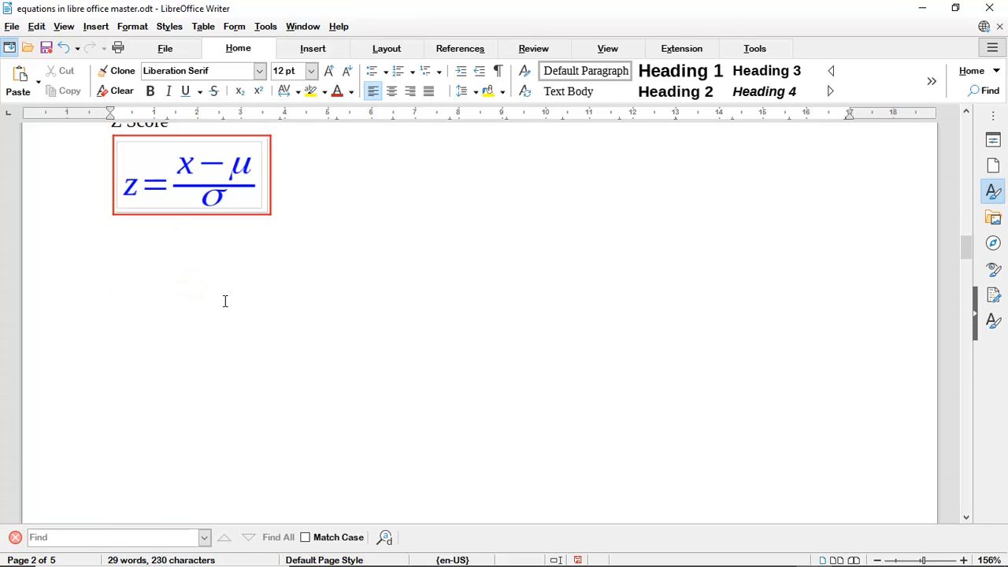
Step: Insert a numbered equation below the Z Score equation by expanding the AutoText shortcut fn
{"action": "type", "text": "fn"}
{"action": "key", "text": "F3"}
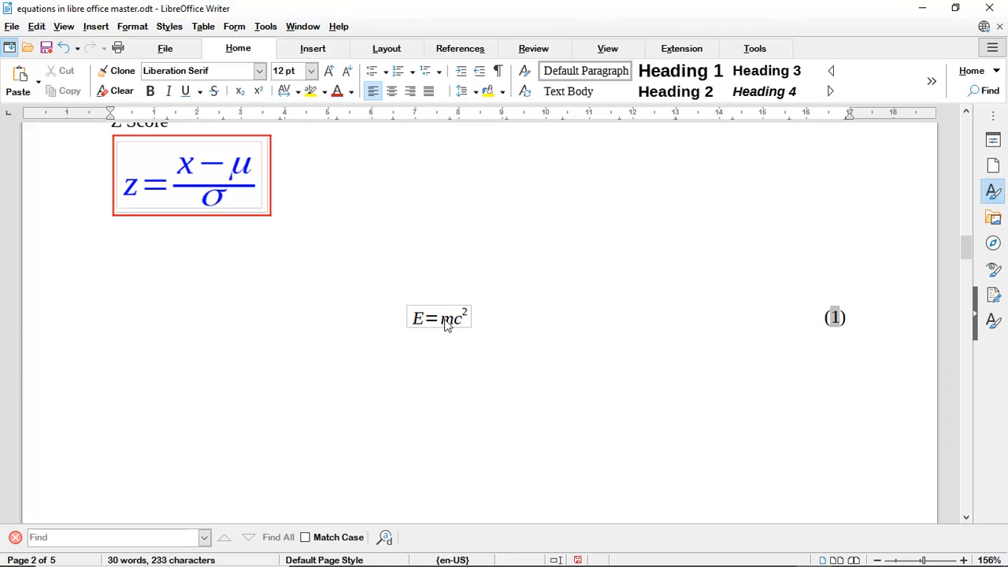
{"action": "left_click", "coordinate": [477, 52]}
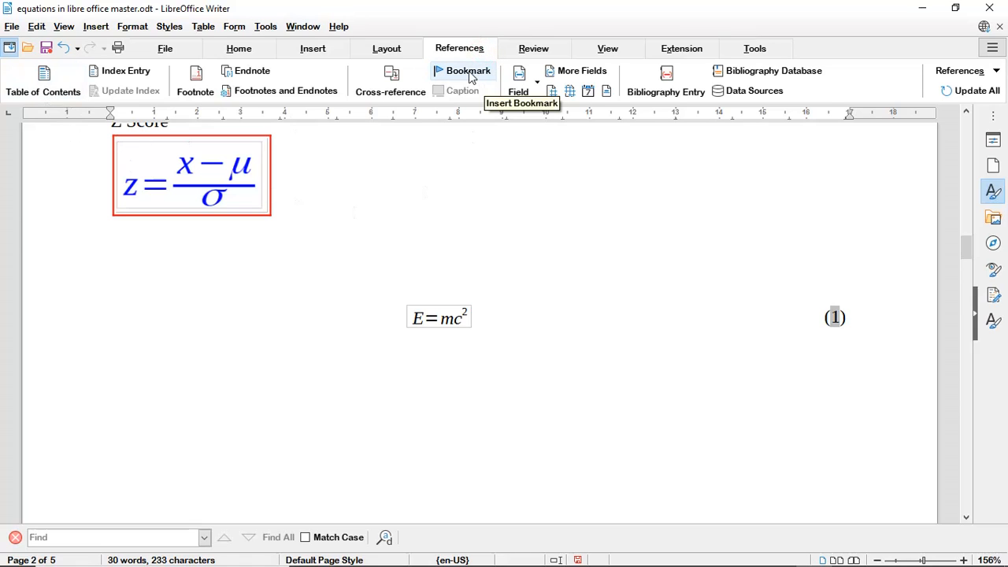
{"action": "left_click", "coordinate": [236, 49]}
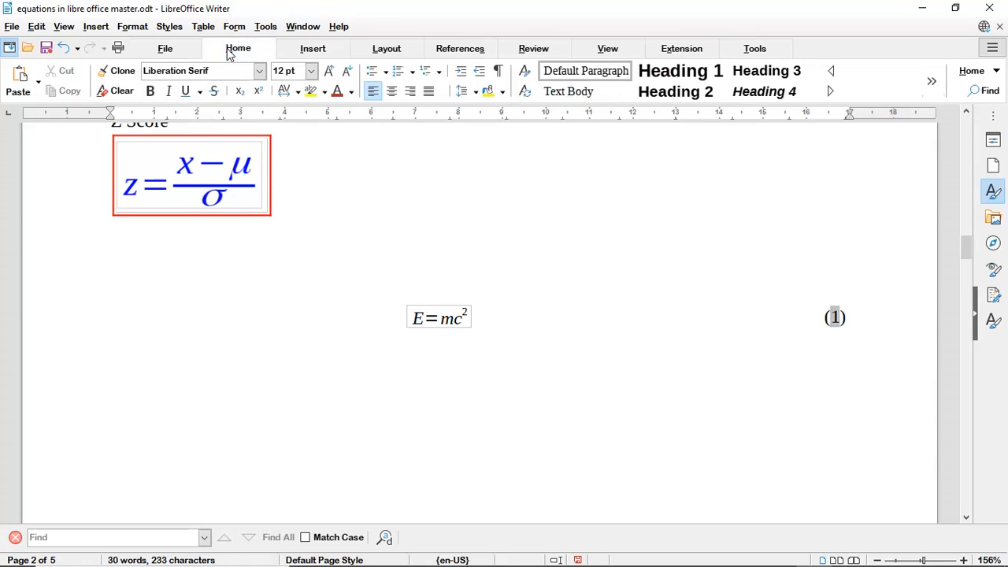
Step: Open the inserted E=mc^2 formula for editing and replace its whole command text with z=
{"action": "double_click", "coordinate": [449, 319]}
{"action": "left_click", "coordinate": [267, 445]}
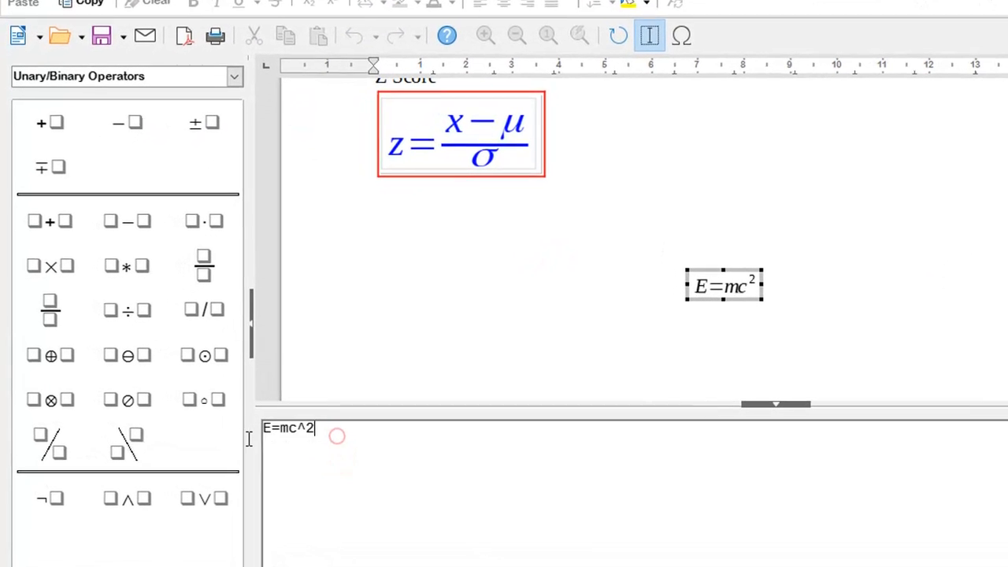
{"action": "key", "text": "ctrl+a"}
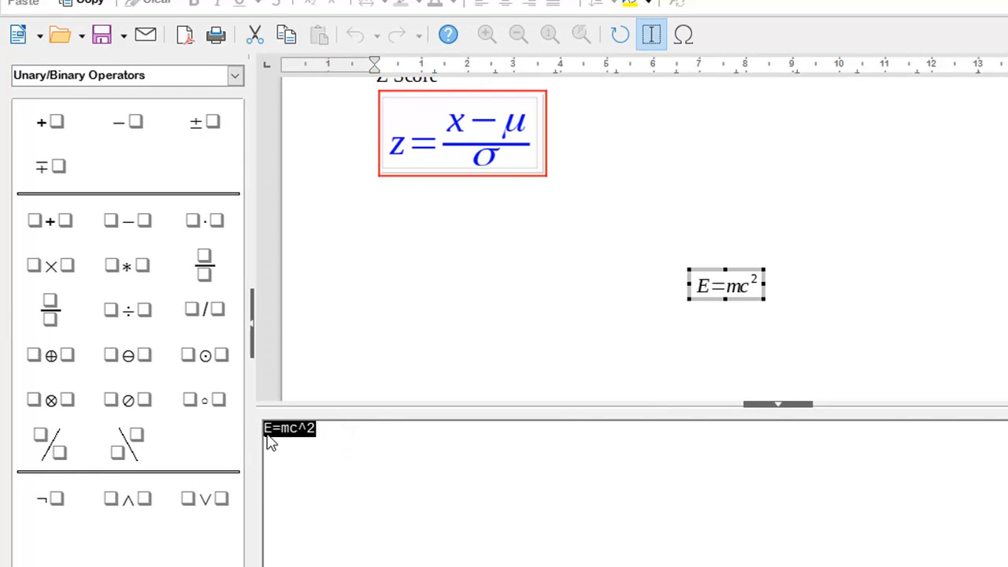
{"action": "key", "text": "Delete"}
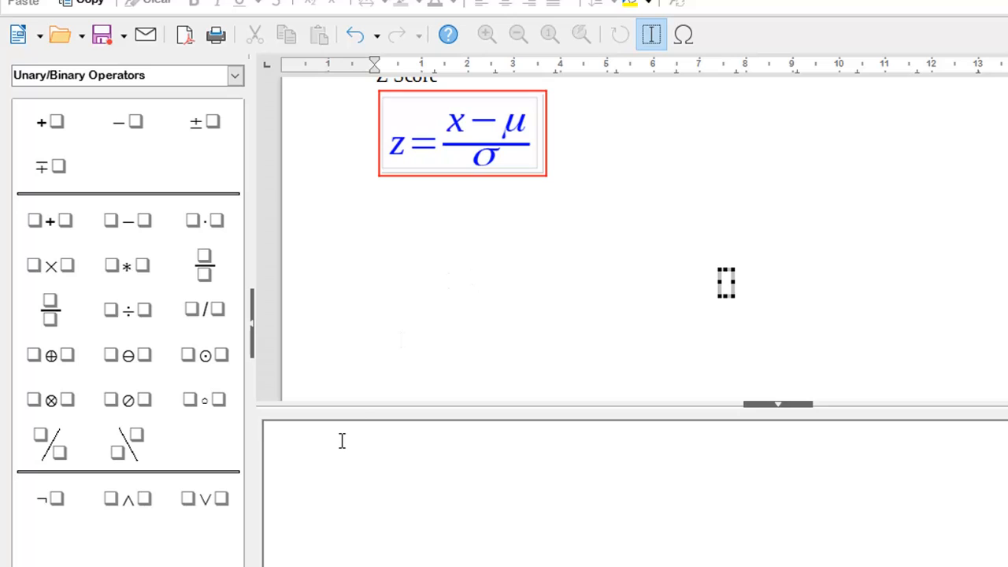
{"action": "type", "text": "z="}
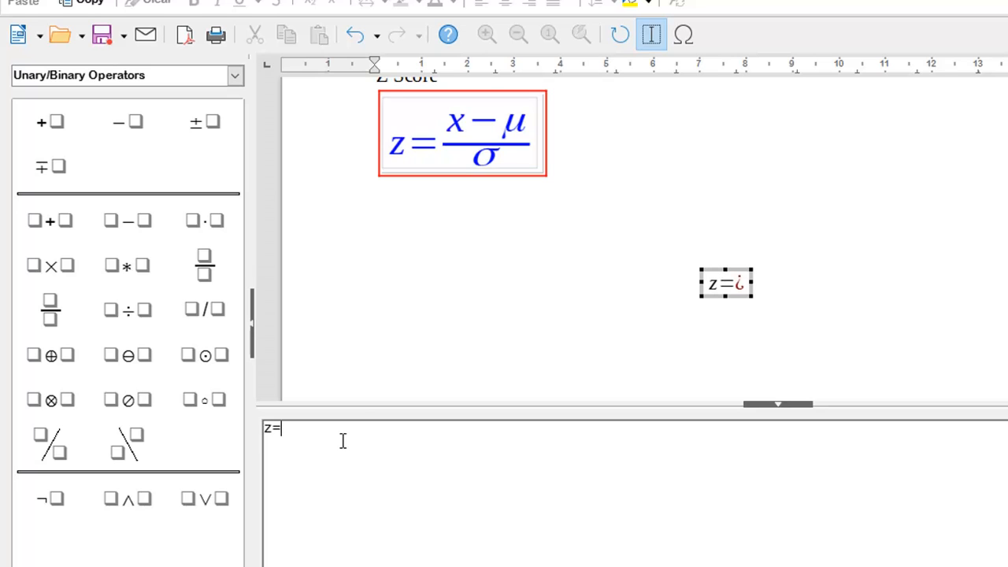
Step: Add an over fraction with empty curly braces for numerator and denominator after z=
{"action": "type", "text": "{"}
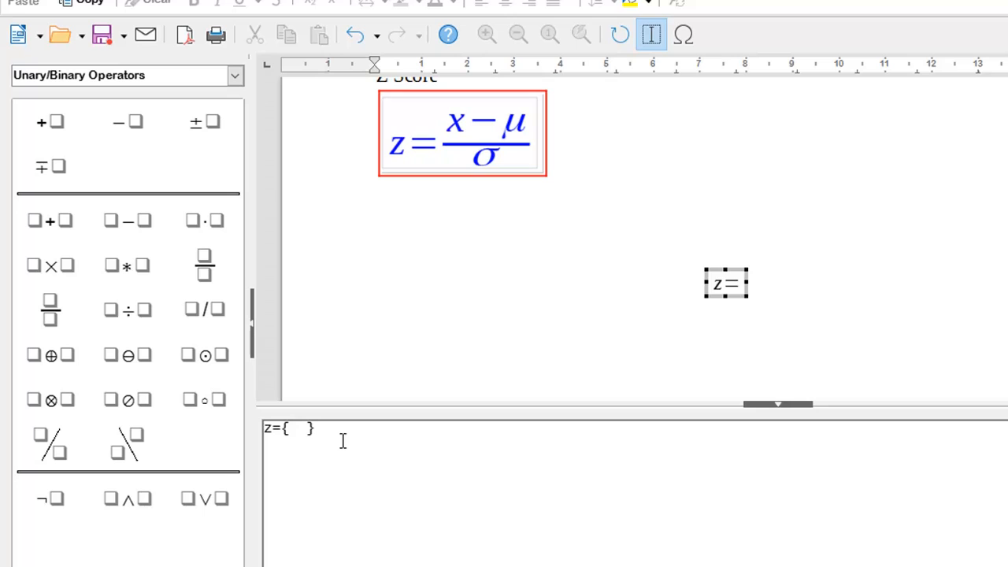
{"action": "left_click", "coordinate": [344, 429]}
{"action": "type", "text": "over"}
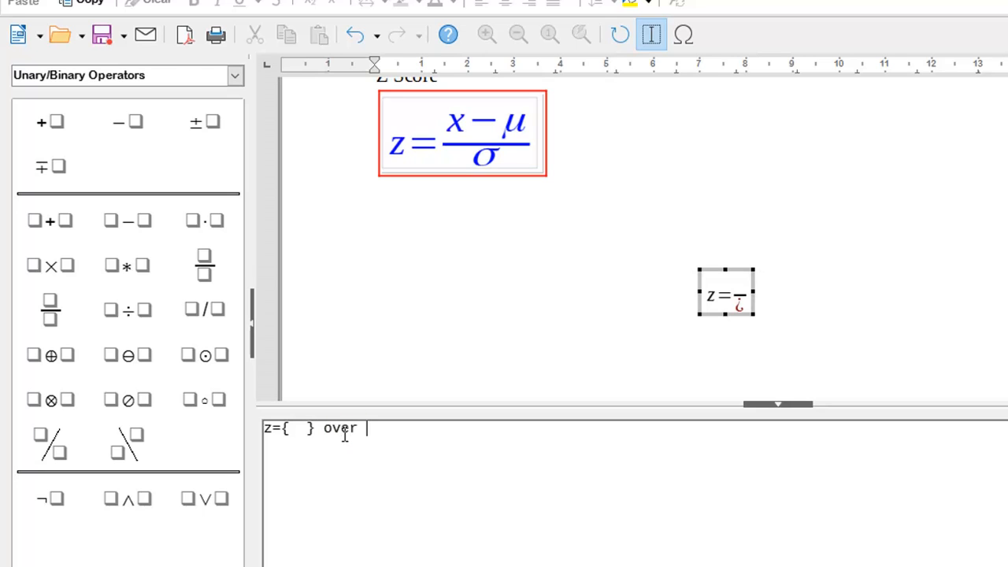
{"action": "type", "text": " {"}
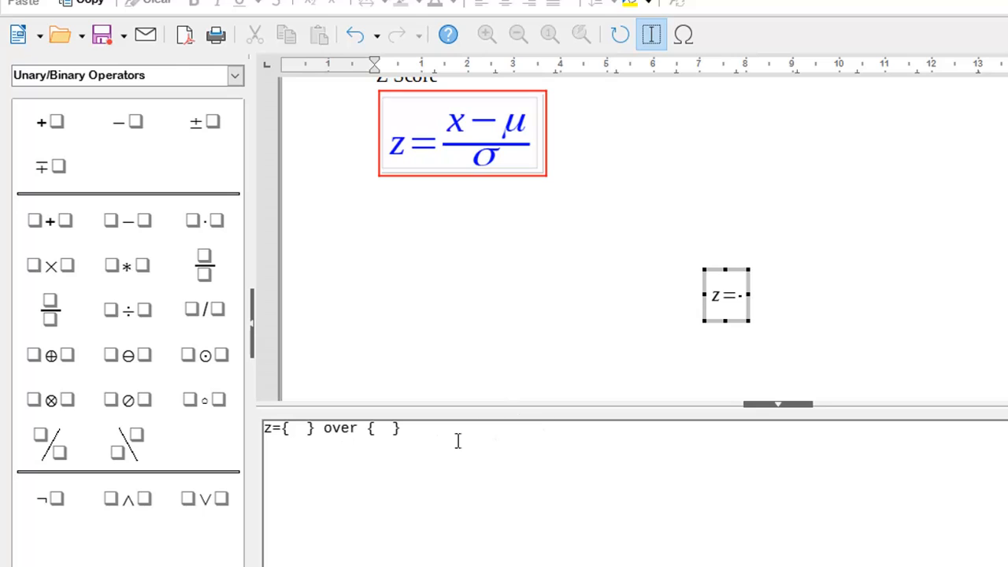
{"action": "left_click", "coordinate": [412, 433]}
Step: Fill the numerator of the z= fraction with x- followed by the Greek symbol mu
{"action": "left_click", "coordinate": [289, 427]}
{"action": "type", "text": "x-"}
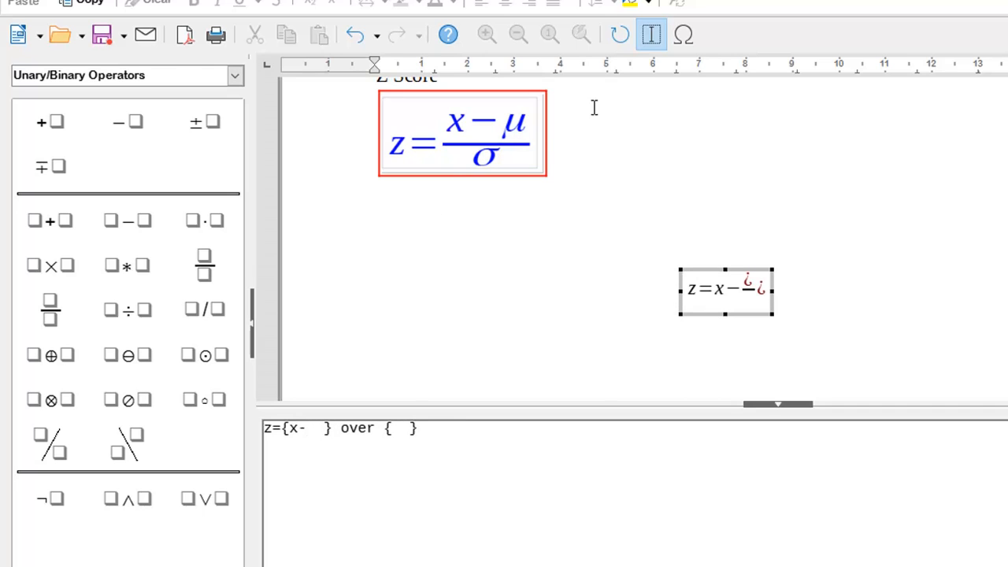
{"action": "left_click", "coordinate": [684, 38]}
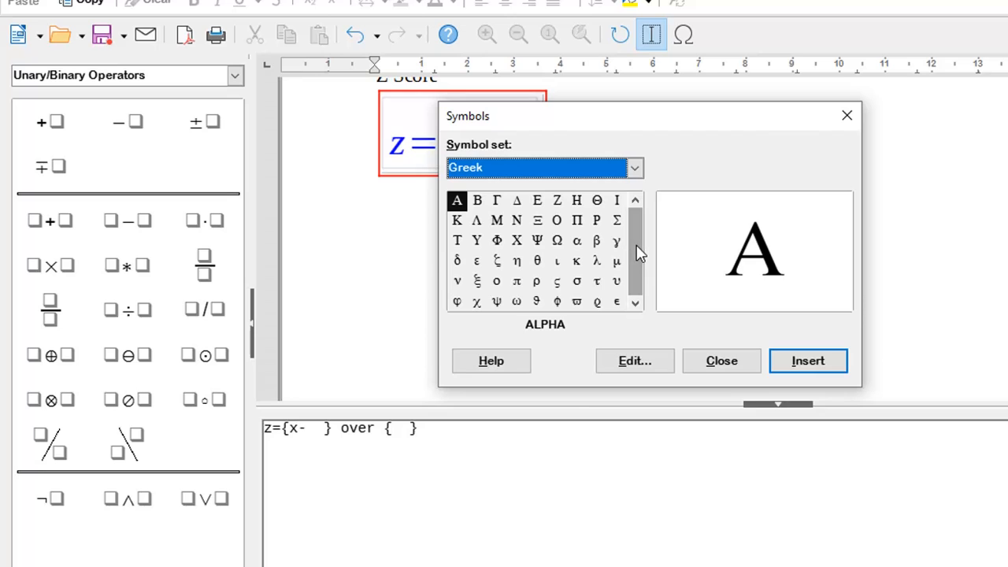
{"action": "left_click", "coordinate": [617, 261]}
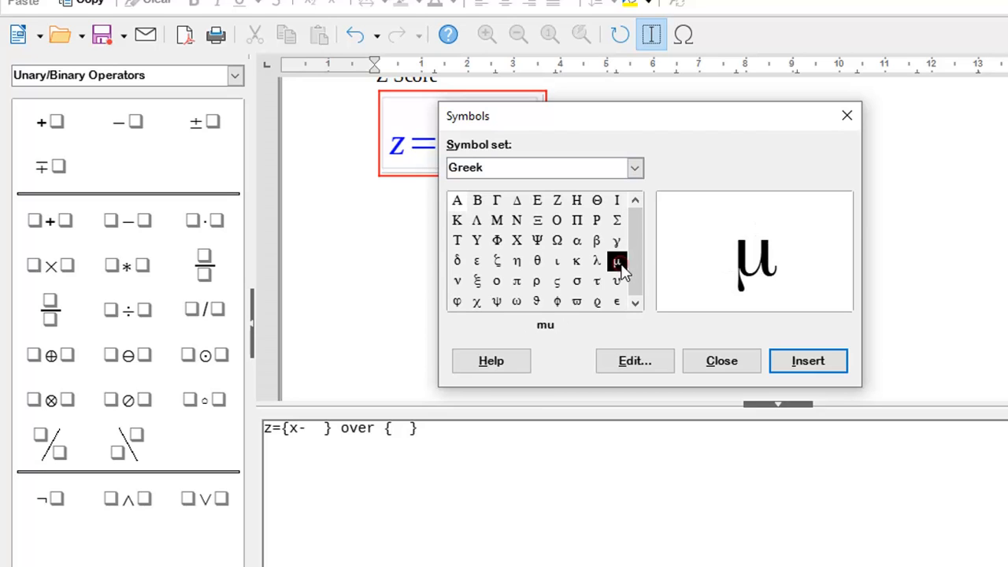
{"action": "left_click", "coordinate": [809, 362]}
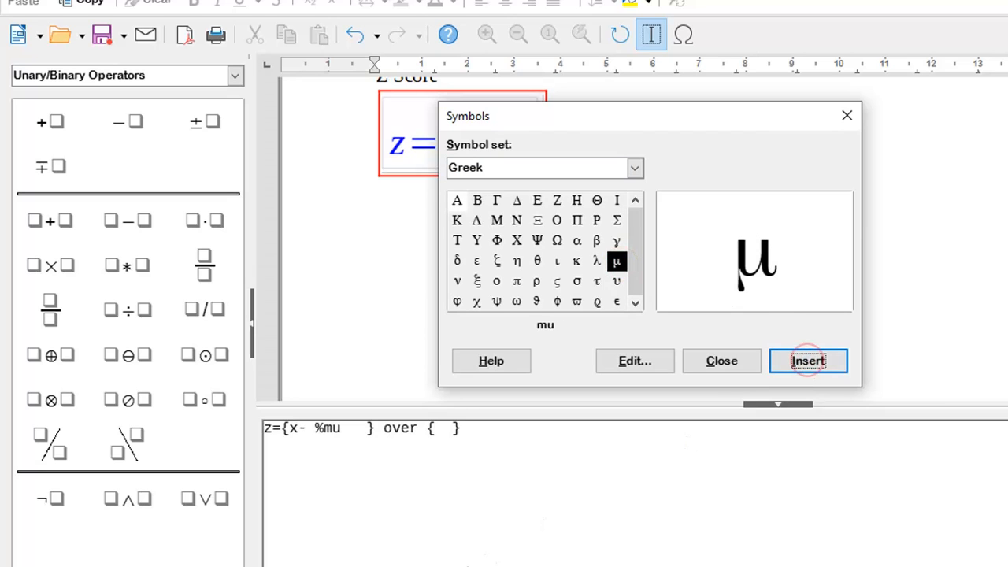
{"action": "left_click", "coordinate": [738, 373]}
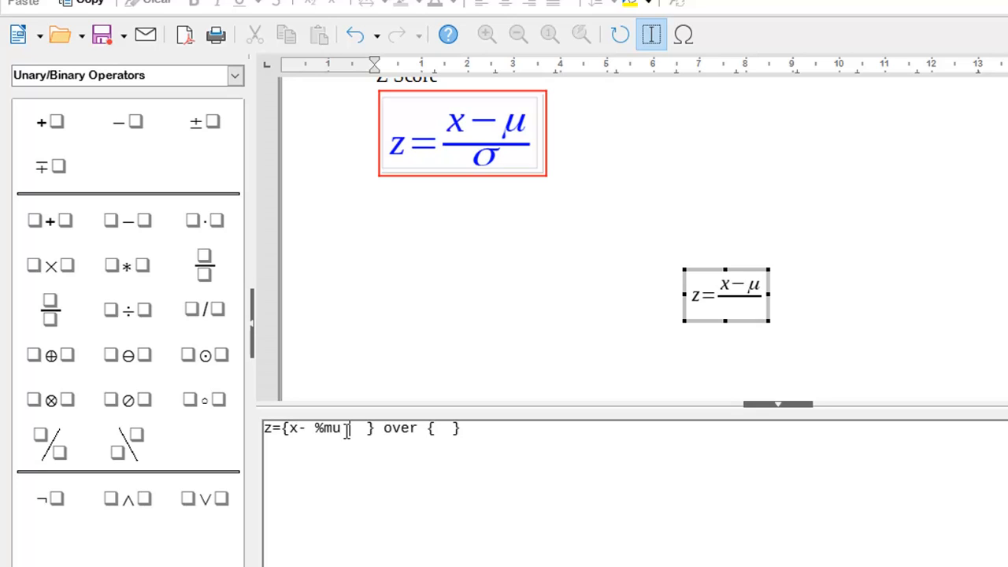
Step: Insert the Greek symbol sigma as the denominator of the z= fraction and finish editing the formula
{"action": "left_click", "coordinate": [682, 36]}
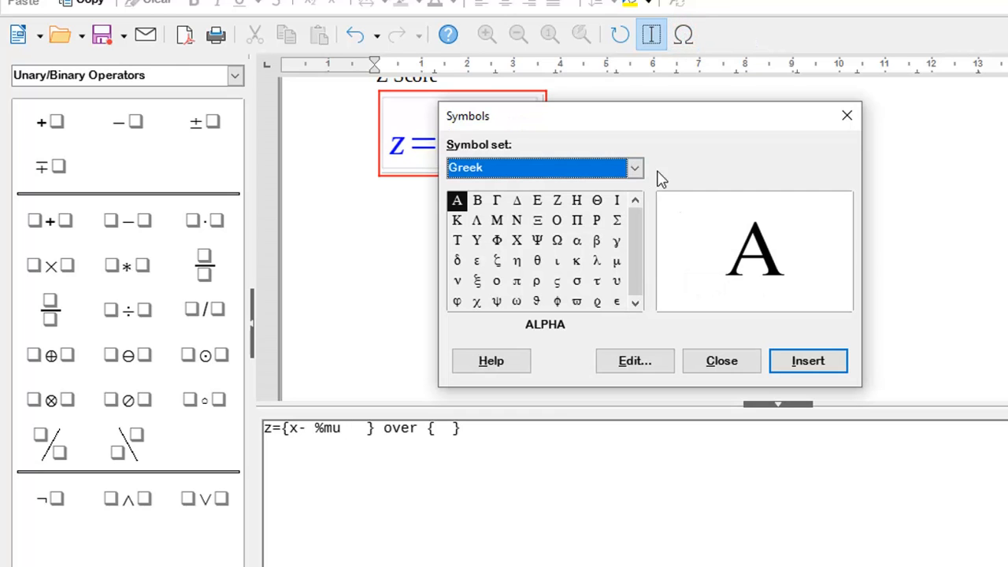
{"action": "left_click", "coordinate": [713, 362]}
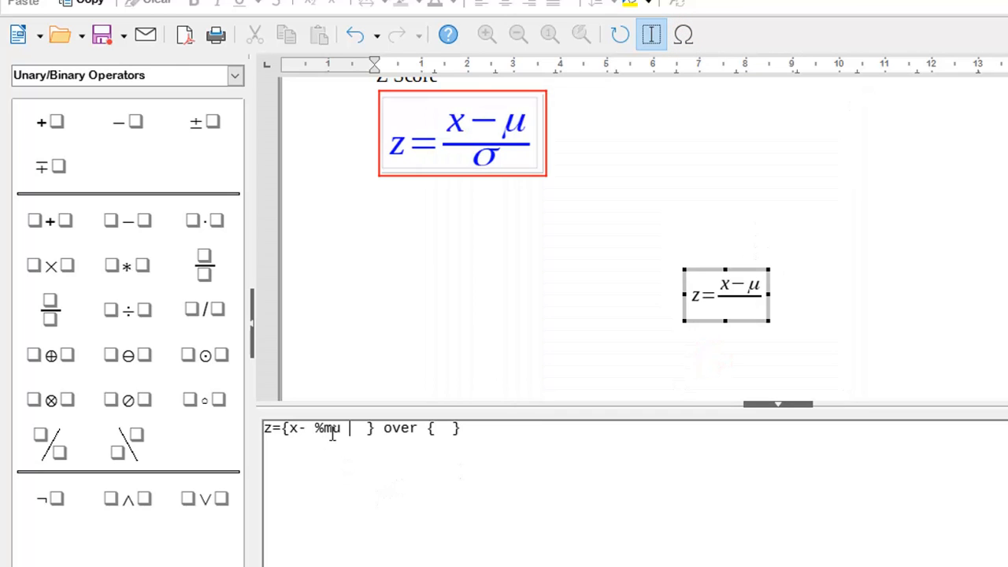
{"action": "left_click", "coordinate": [442, 429]}
{"action": "left_click", "coordinate": [682, 35]}
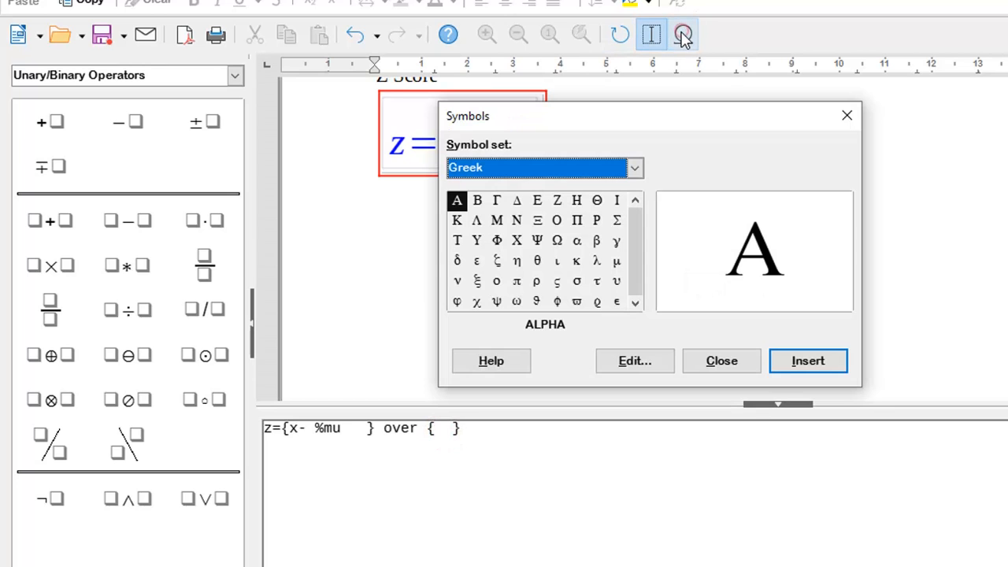
{"action": "left_click", "coordinate": [577, 283]}
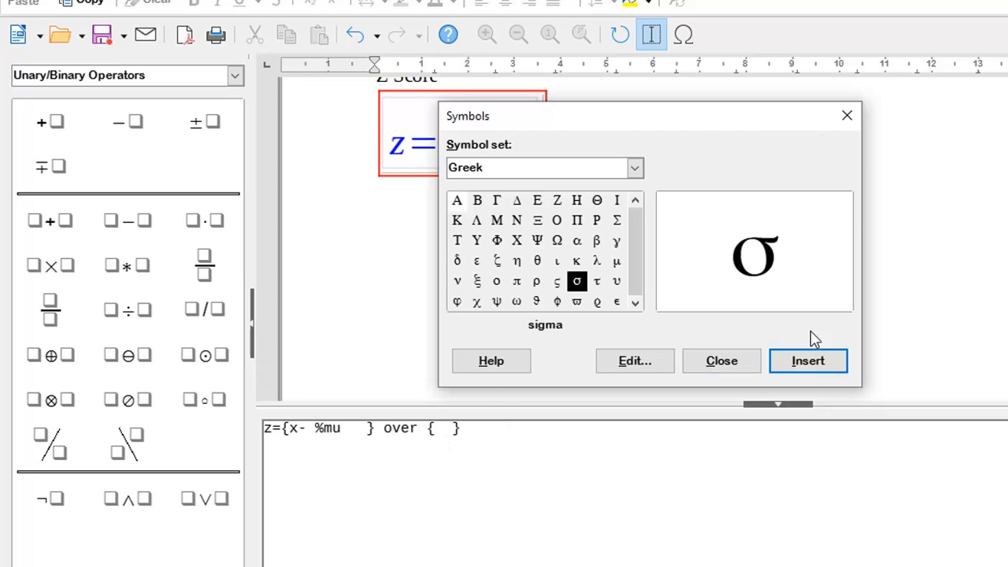
{"action": "left_click", "coordinate": [810, 364]}
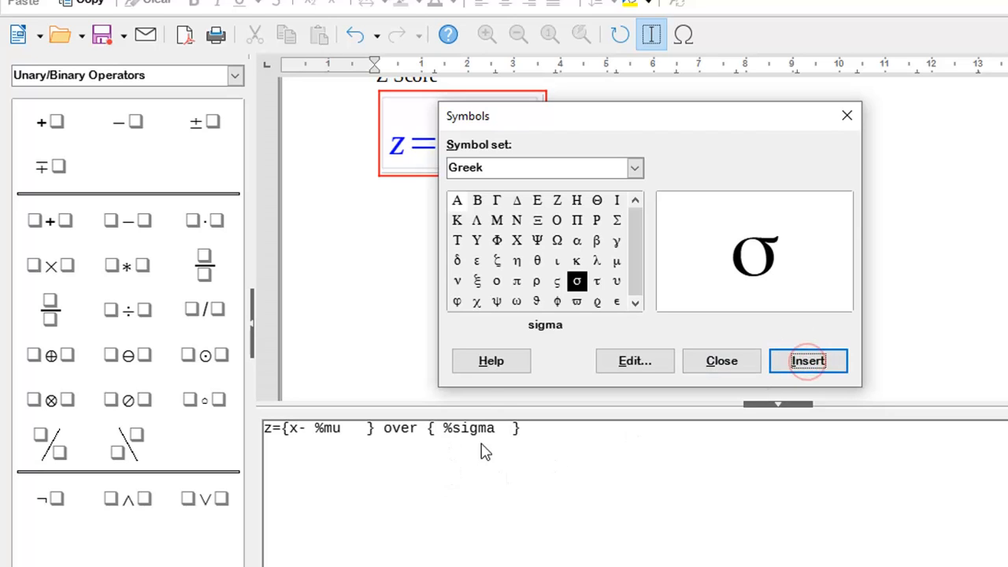
{"action": "left_click", "coordinate": [718, 360]}
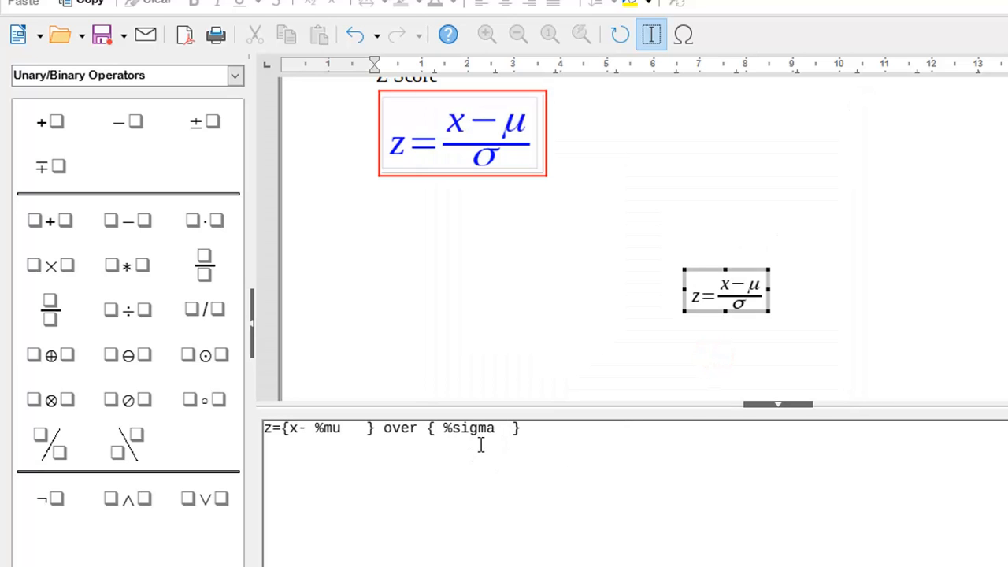
{"action": "left_click", "coordinate": [572, 454]}
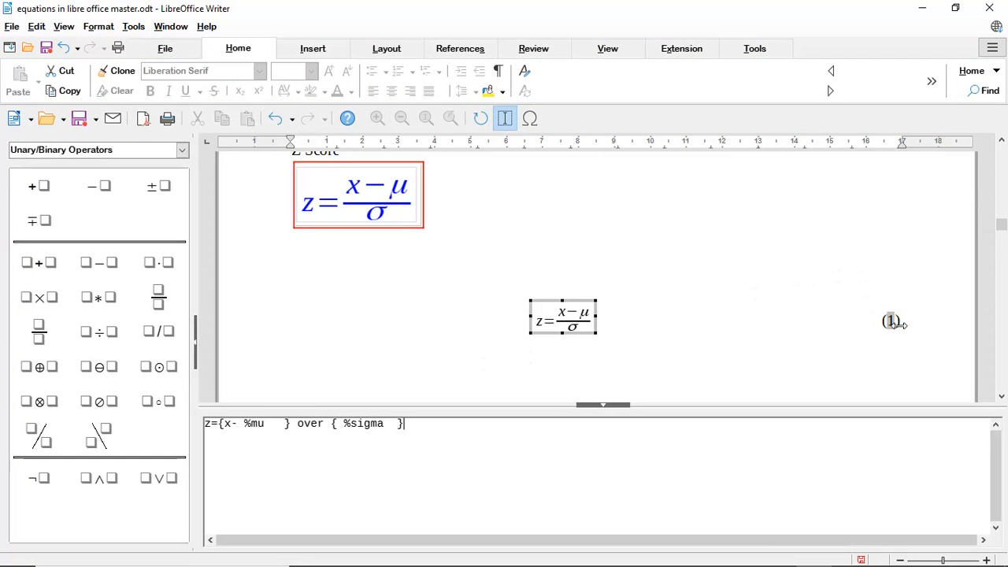
{"action": "left_click", "coordinate": [535, 384]}
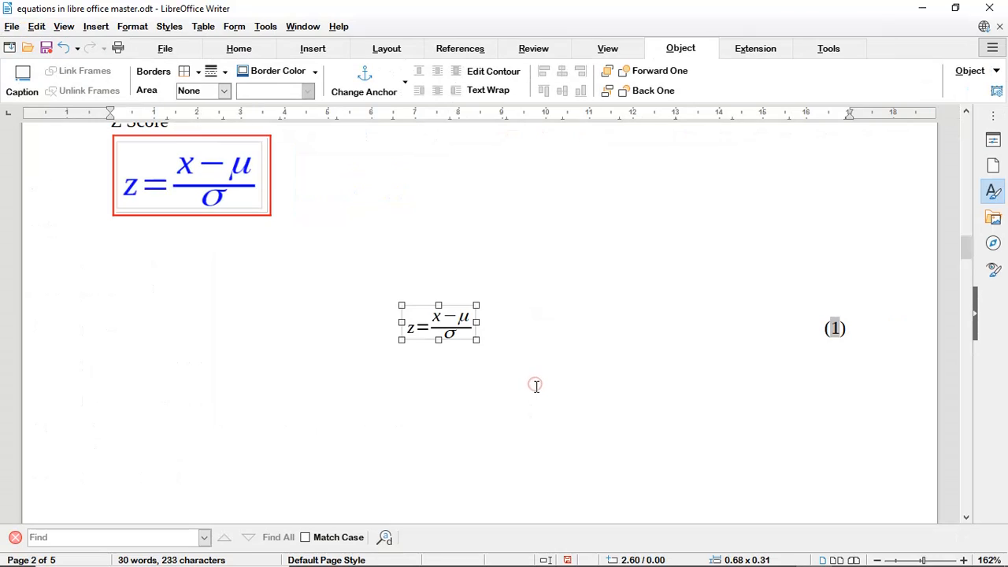
{"action": "left_click", "coordinate": [427, 389]}
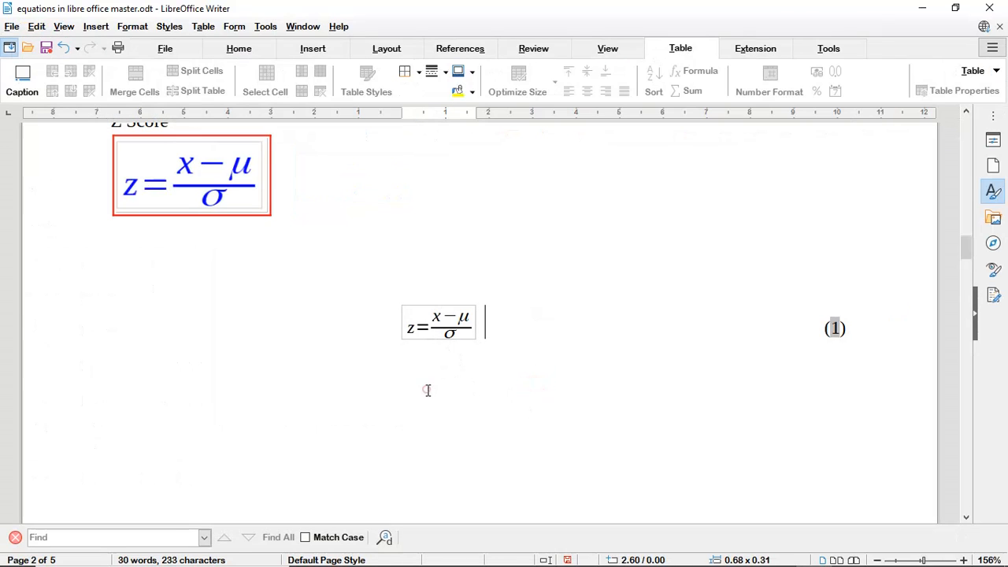
Step: Try left alignment for the z equation in its table cell, and set it back to centred
{"action": "left_click", "coordinate": [447, 331]}
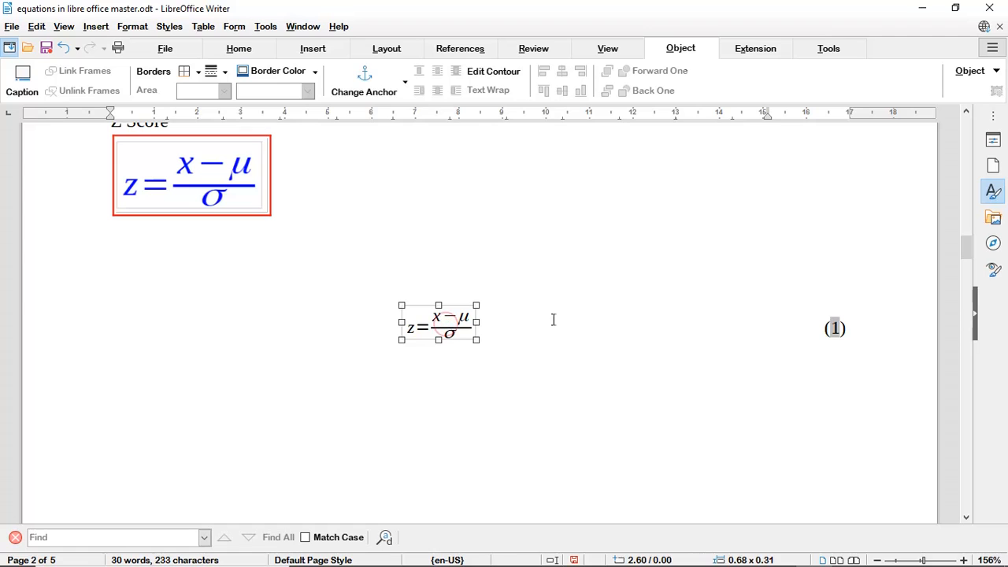
{"action": "double_click", "coordinate": [835, 329]}
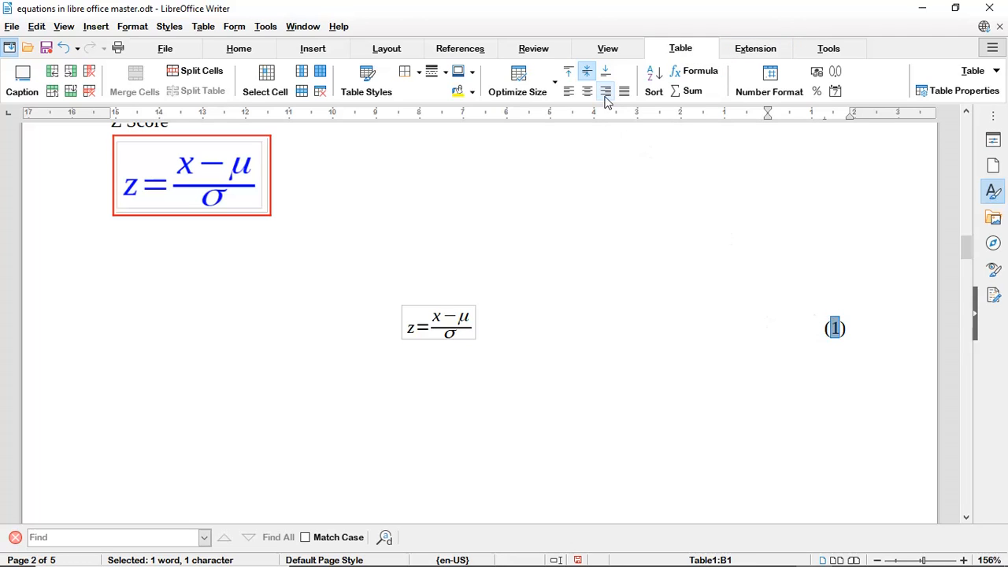
{"action": "left_click", "coordinate": [484, 318]}
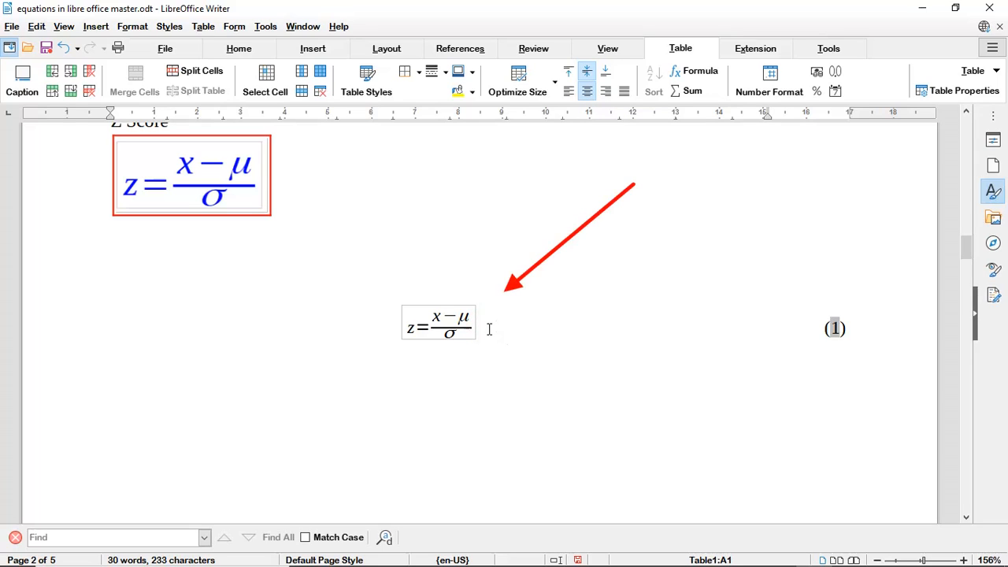
{"action": "left_click", "coordinate": [568, 93]}
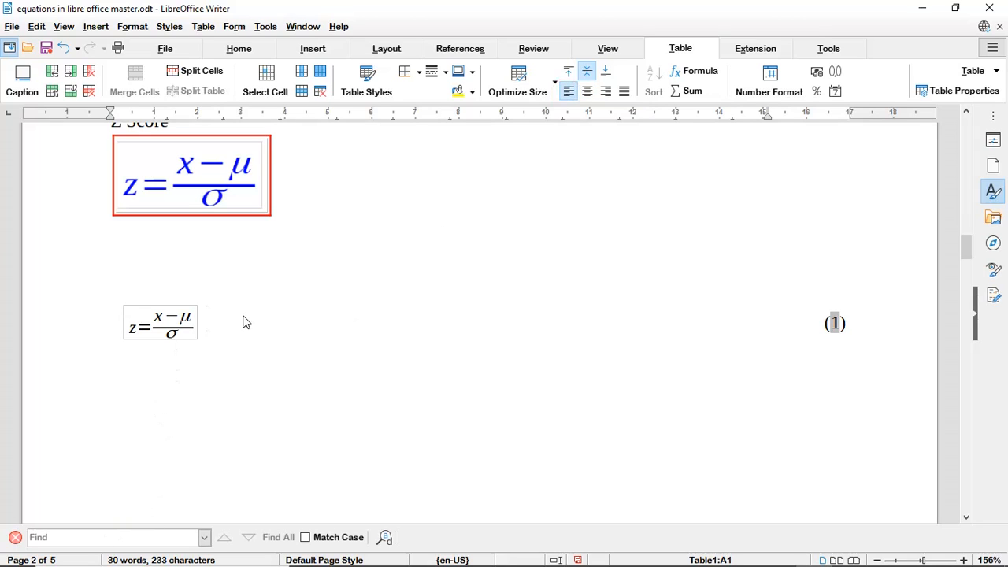
{"action": "left_click", "coordinate": [587, 92]}
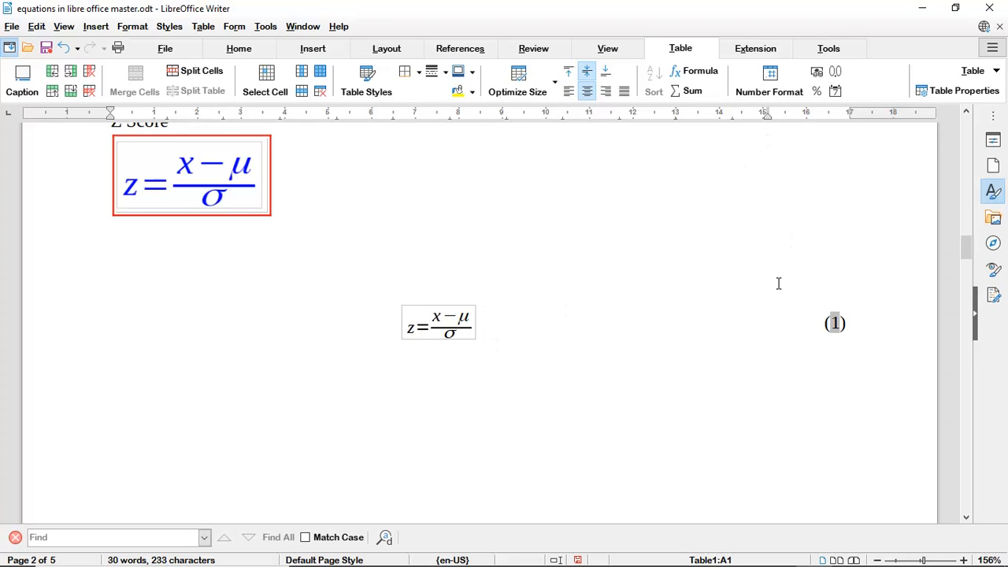
{"action": "left_click", "coordinate": [454, 407]}
{"action": "double_click", "coordinate": [833, 323]}
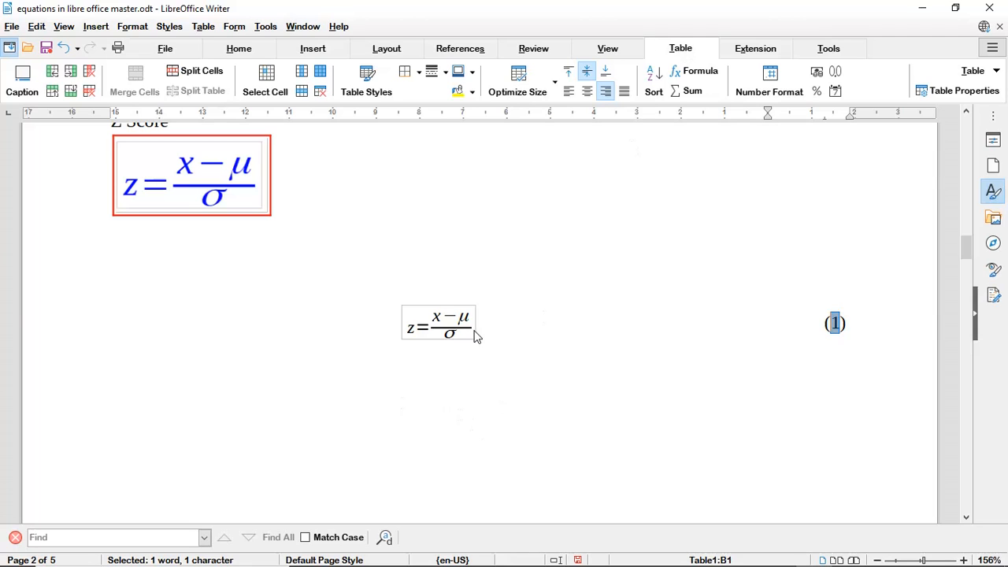
{"action": "left_click", "coordinate": [247, 405]}
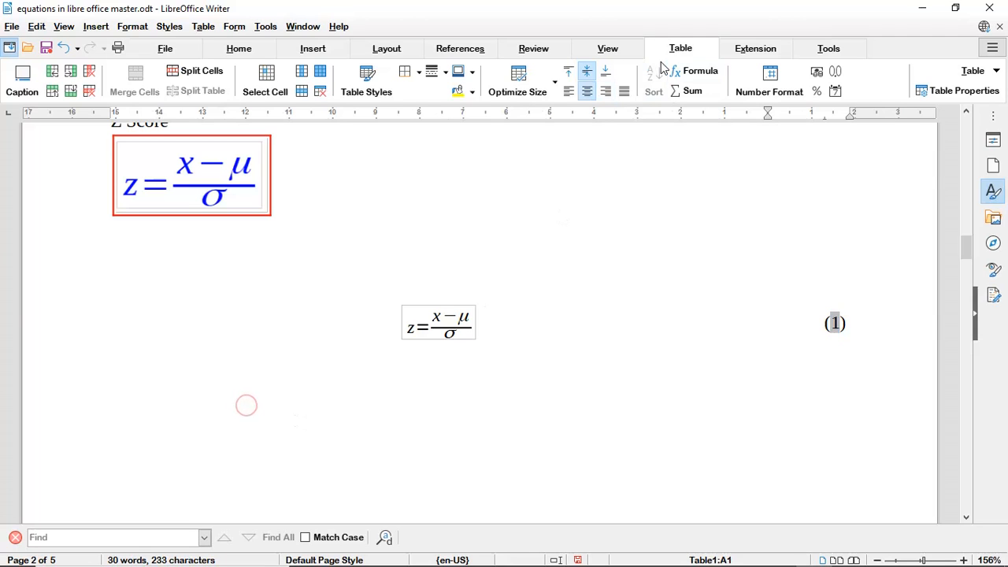
{"action": "left_click", "coordinate": [417, 268]}
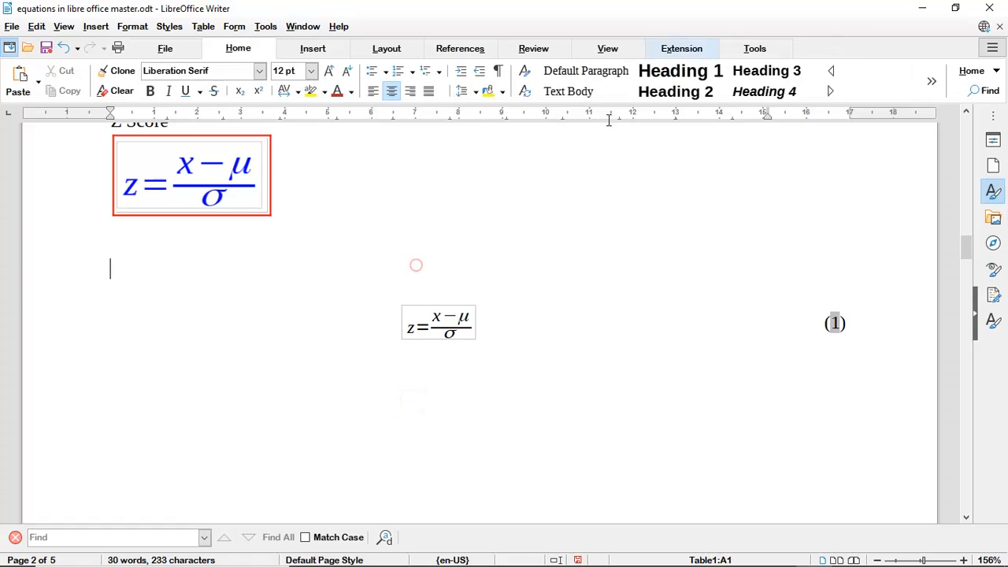
{"action": "left_click", "coordinate": [481, 317]}
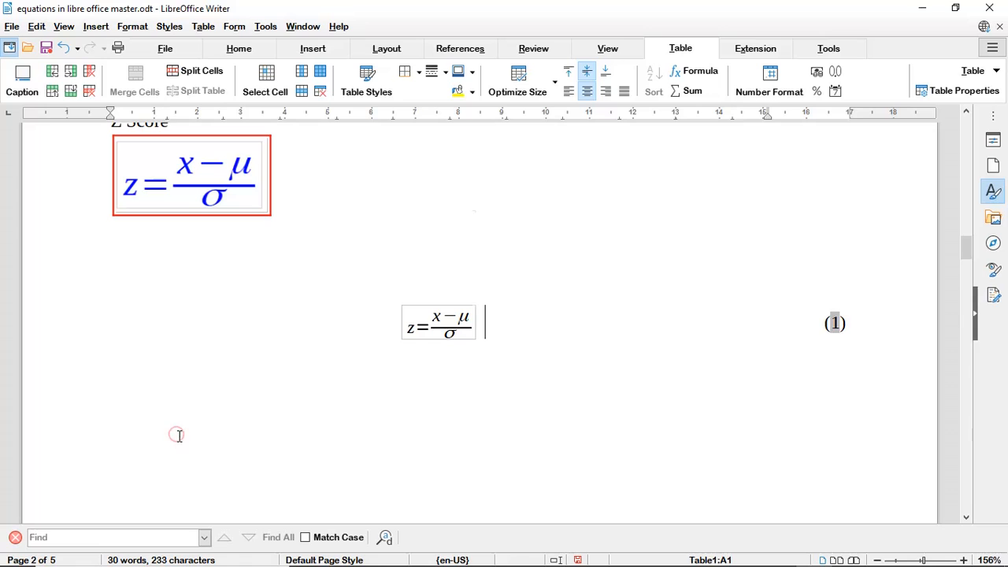
Step: Insert a numbered equation below the Sample Standard Deviation equation by expanding the AutoText shortcut fn
{"action": "scroll", "coordinate": [178, 437], "scroll_direction": "down", "scroll_amount": 3}
{"action": "scroll", "coordinate": [179, 442], "scroll_direction": "down", "scroll_amount": 10}
{"action": "scroll", "coordinate": [181, 448], "scroll_direction": "up", "scroll_amount": 2}
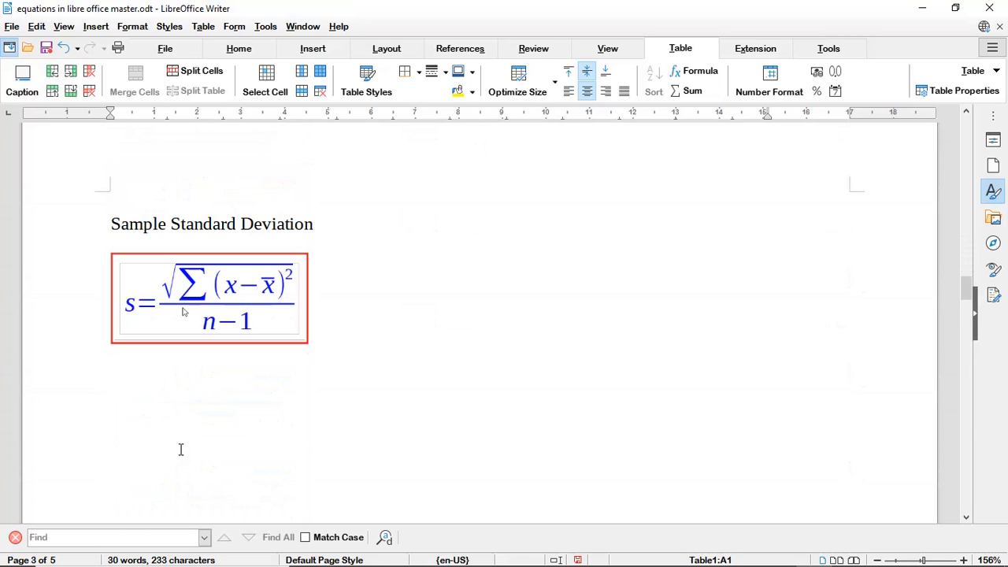
{"action": "left_click", "coordinate": [121, 401]}
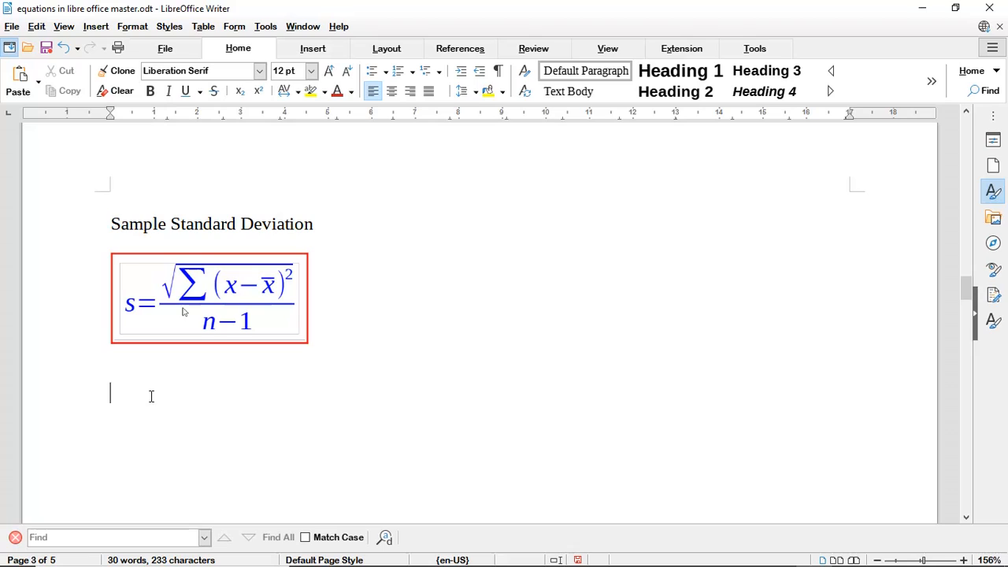
{"action": "type", "text": "n"}
{"action": "key", "text": "F3"}
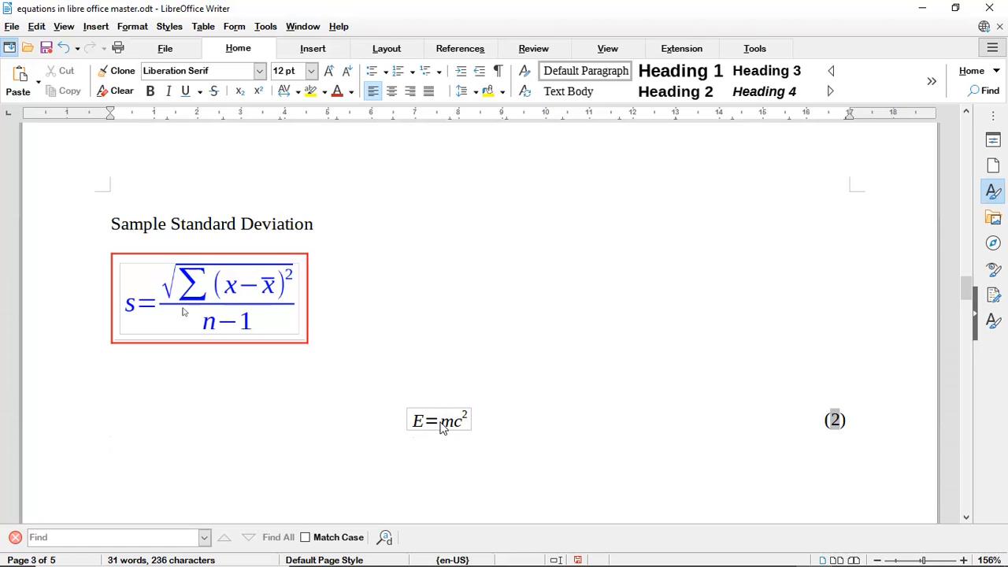
Step: Open the new E=mc^2 formula for editing and replace its whole command text with s=
{"action": "double_click", "coordinate": [441, 425]}
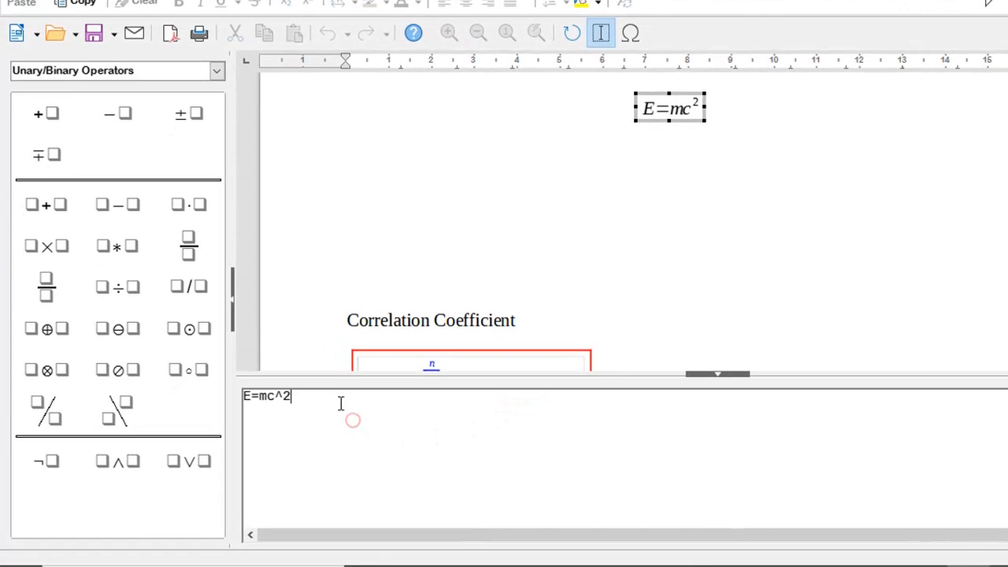
{"action": "left_click_drag", "start_coordinate": [341, 403], "coordinate": [236, 403]}
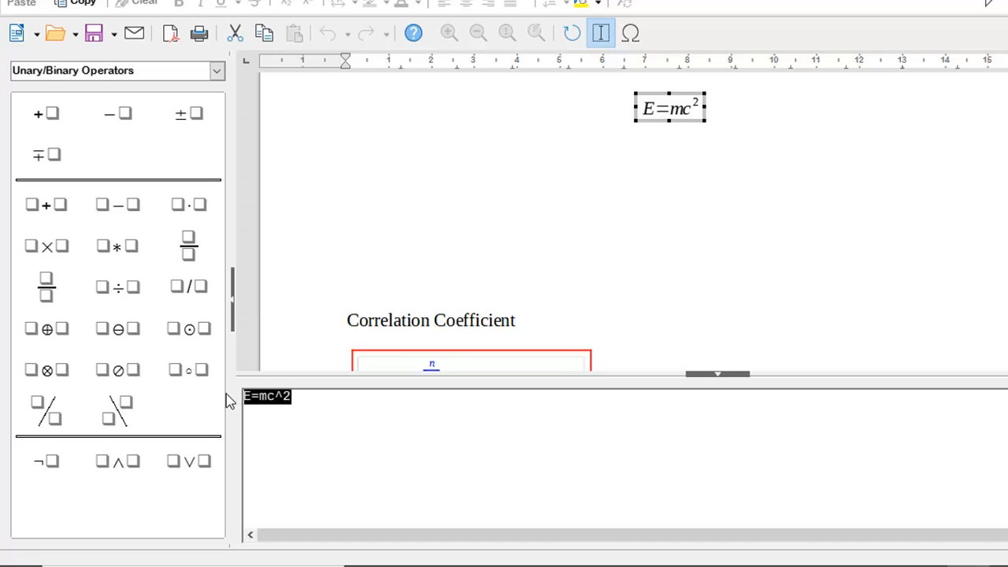
{"action": "key", "text": "Delete"}
{"action": "scroll", "coordinate": [650, 155], "scroll_direction": "up", "scroll_amount": 5}
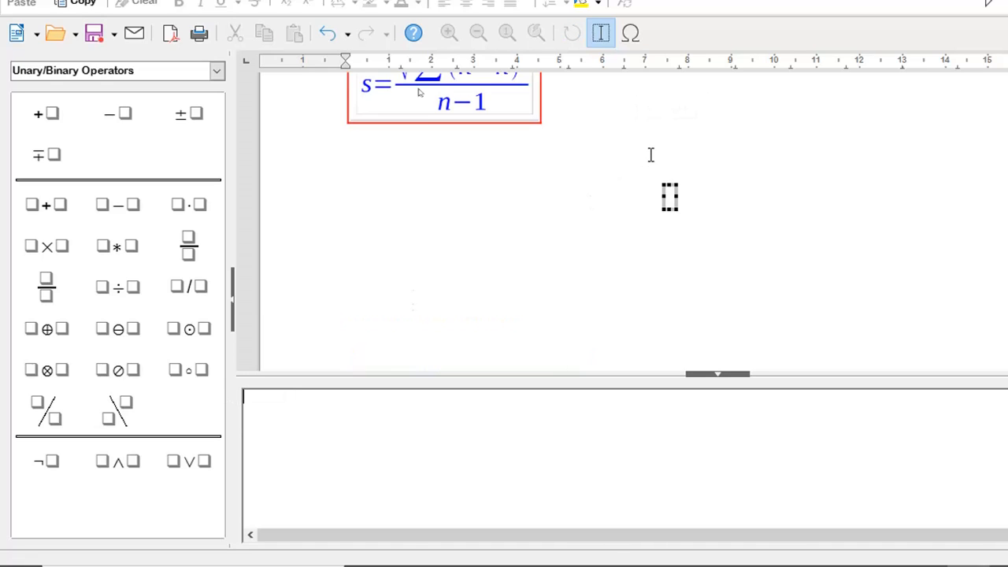
{"action": "left_click", "coordinate": [307, 402]}
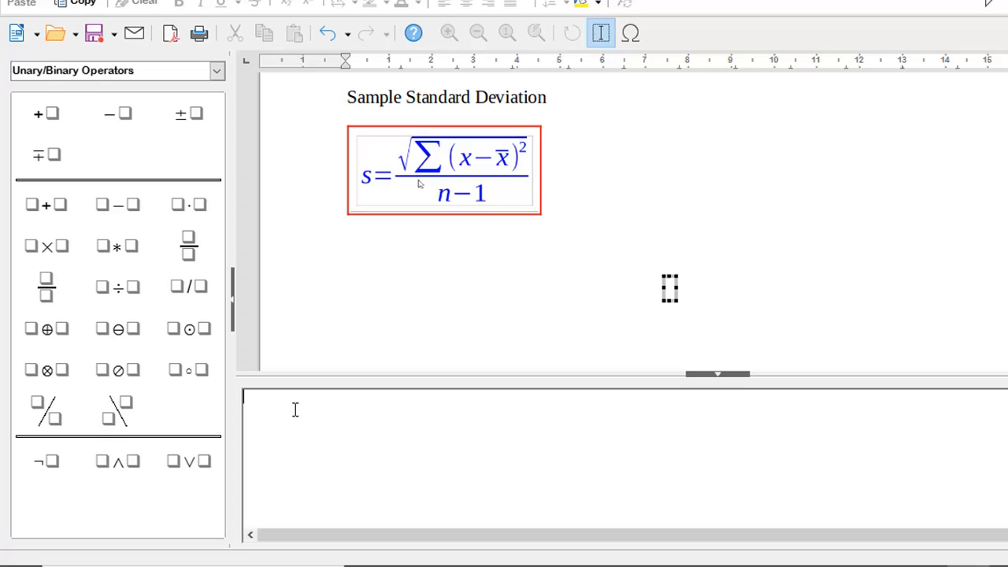
{"action": "type", "text": "s="}
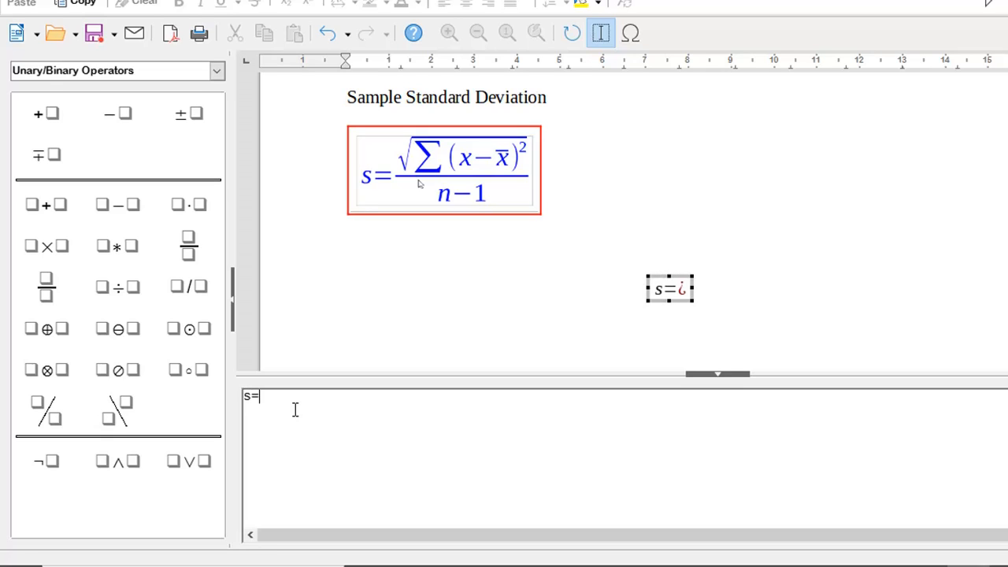
Step: Add an over fraction with empty curly braces for numerator and denominator after s=
{"action": "type", "text": "{"}
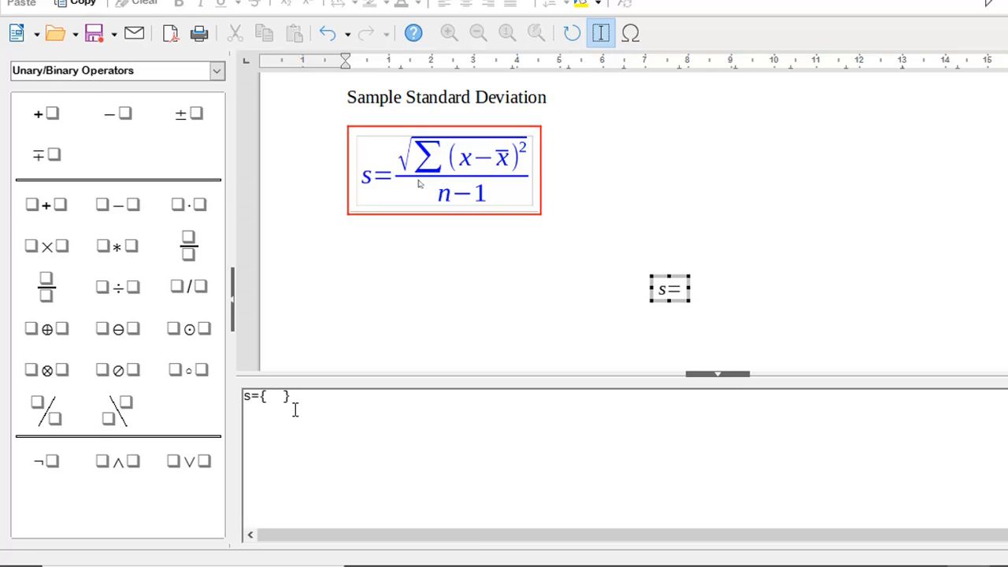
{"action": "left_click", "coordinate": [308, 396]}
{"action": "type", "text": "over "}
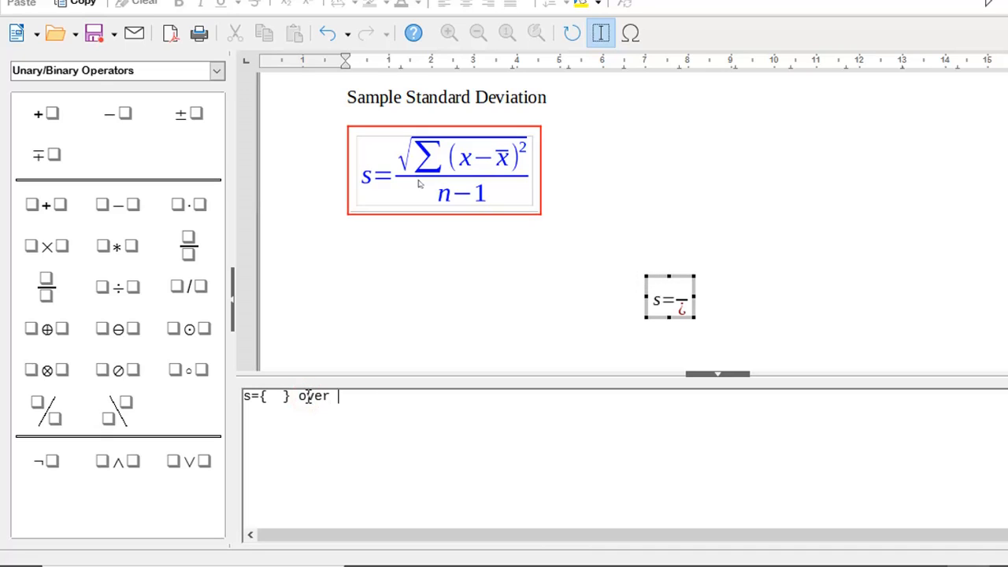
{"action": "type", "text": "{"}
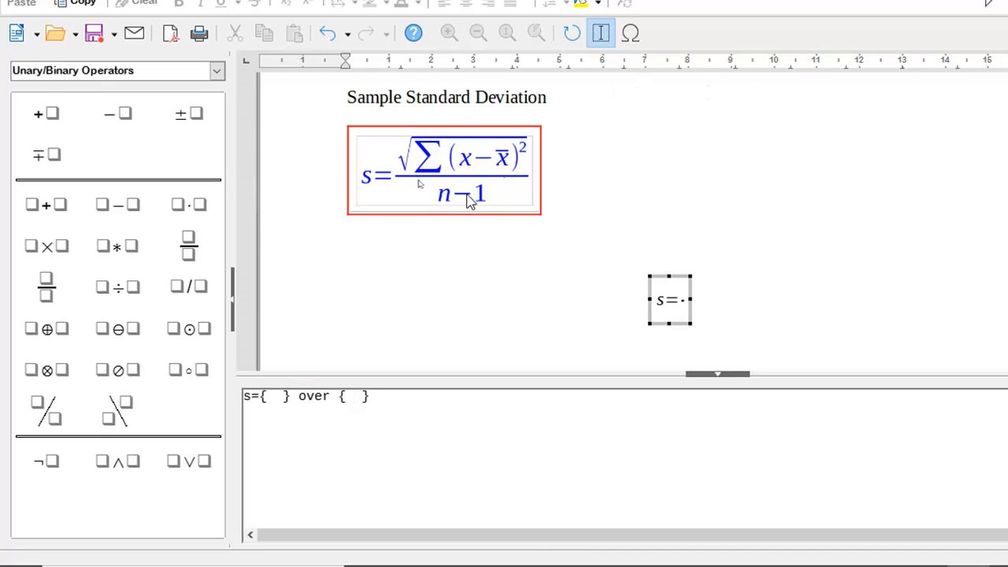
Step: Put sqrt into the numerator braces of the s= fraction
{"action": "left_click", "coordinate": [277, 397]}
{"action": "type", "text": "sqrt"}
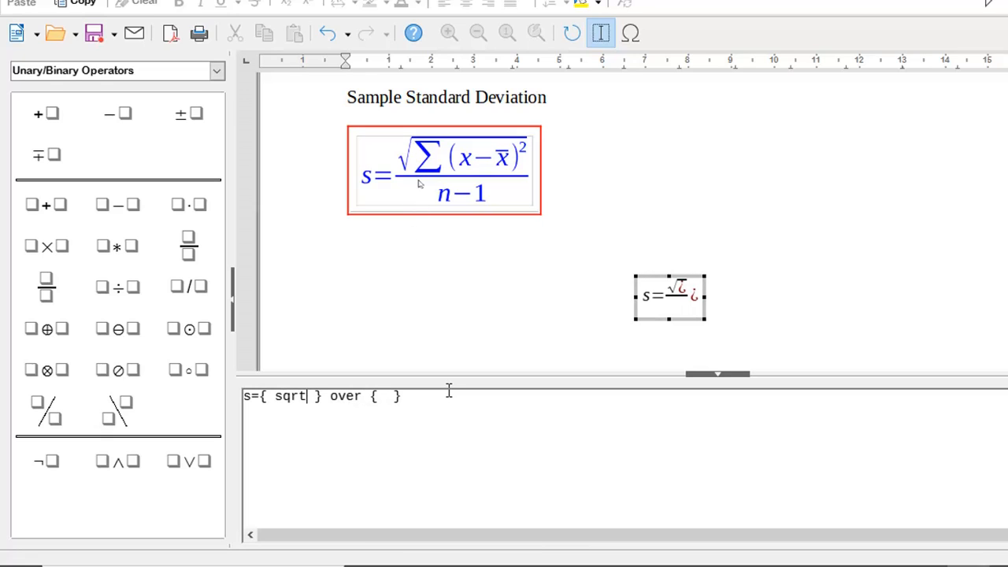
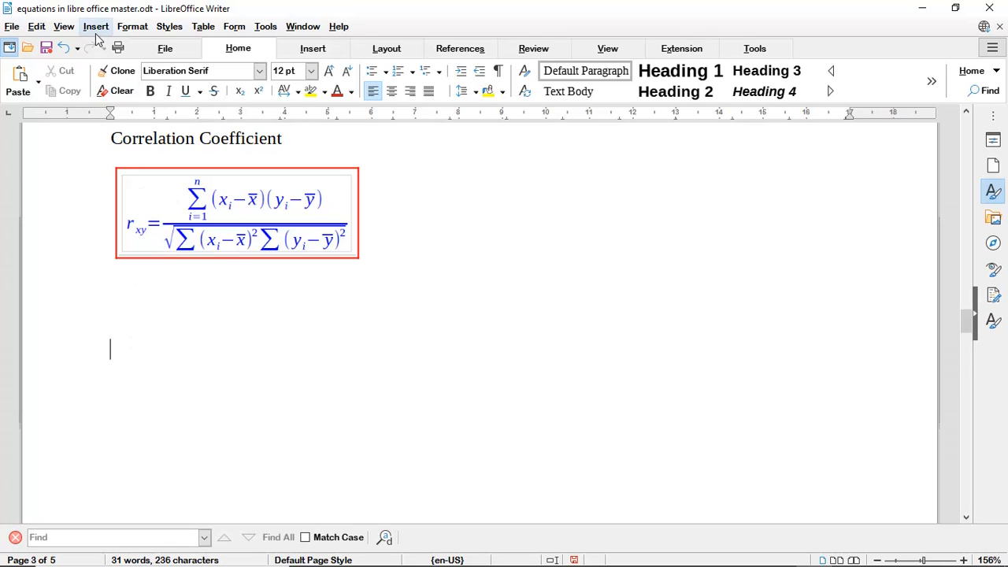
Step: Insert a numbered equation below the Correlation Coefficient equation by expanding the AutoText shortcut fn, and open its formula for editing
{"action": "type", "text": "fn"}
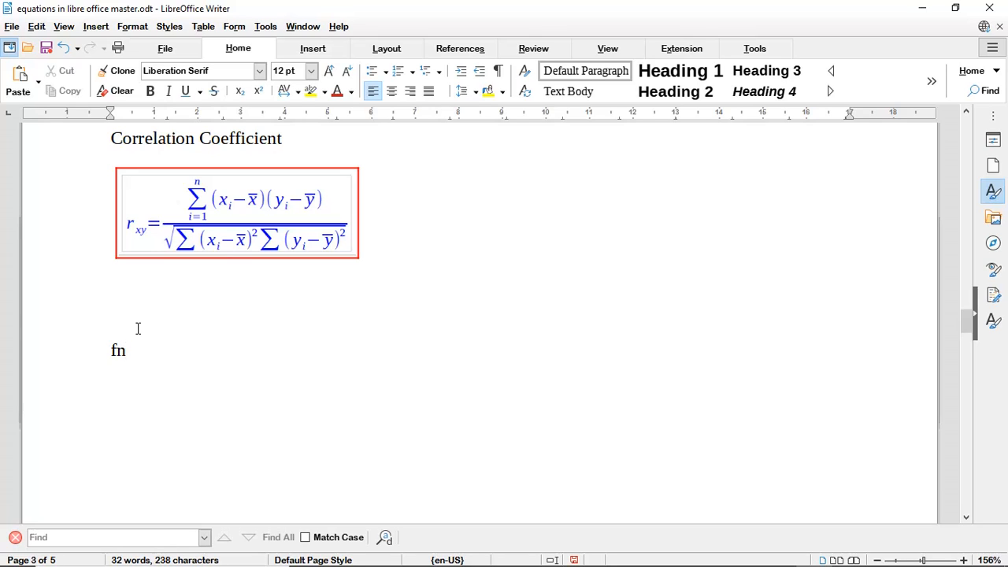
{"action": "key", "text": "F3"}
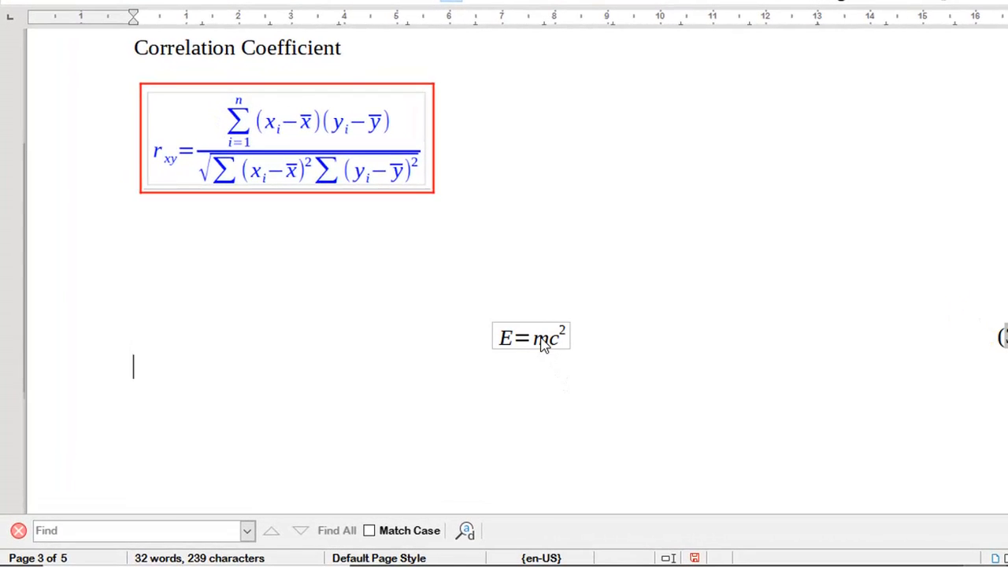
{"action": "double_click", "coordinate": [501, 356]}
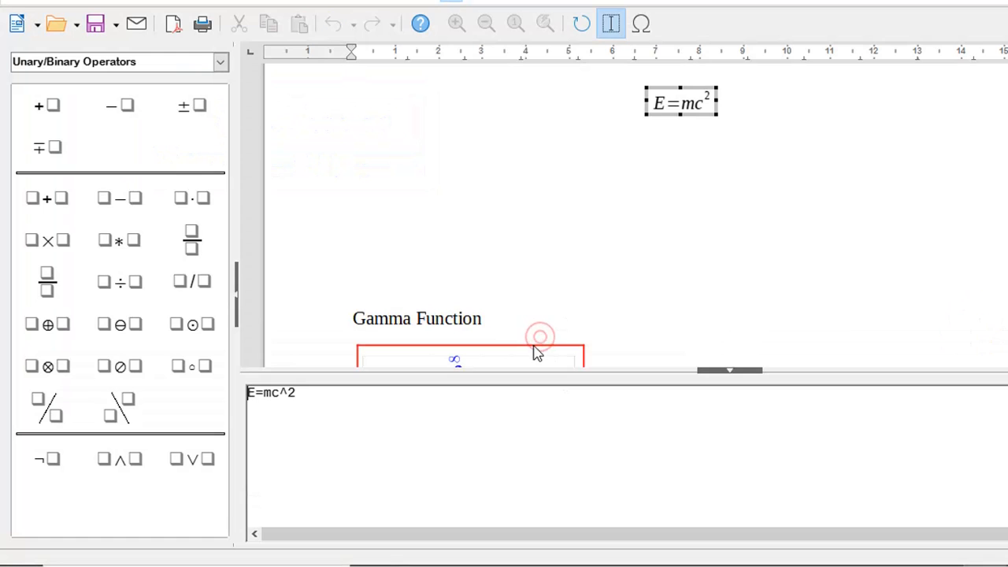
Step: Replace the new formula's whole command text E=mc^2 with rxy
{"action": "left_click", "coordinate": [339, 394]}
{"action": "scroll", "coordinate": [585, 196], "scroll_direction": "down", "scroll_amount": 5}
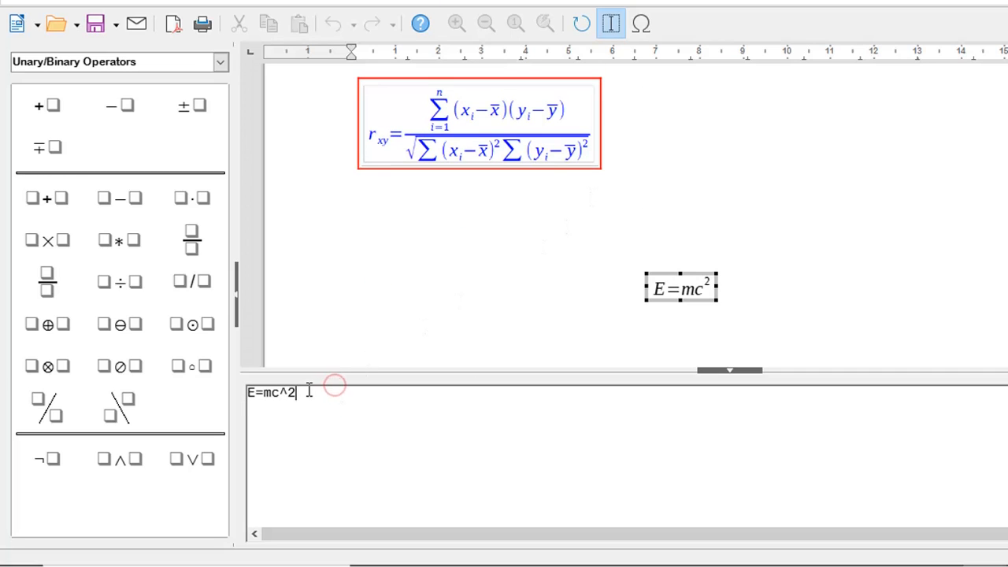
{"action": "left_click_drag", "start_coordinate": [337, 386], "coordinate": [252, 387]}
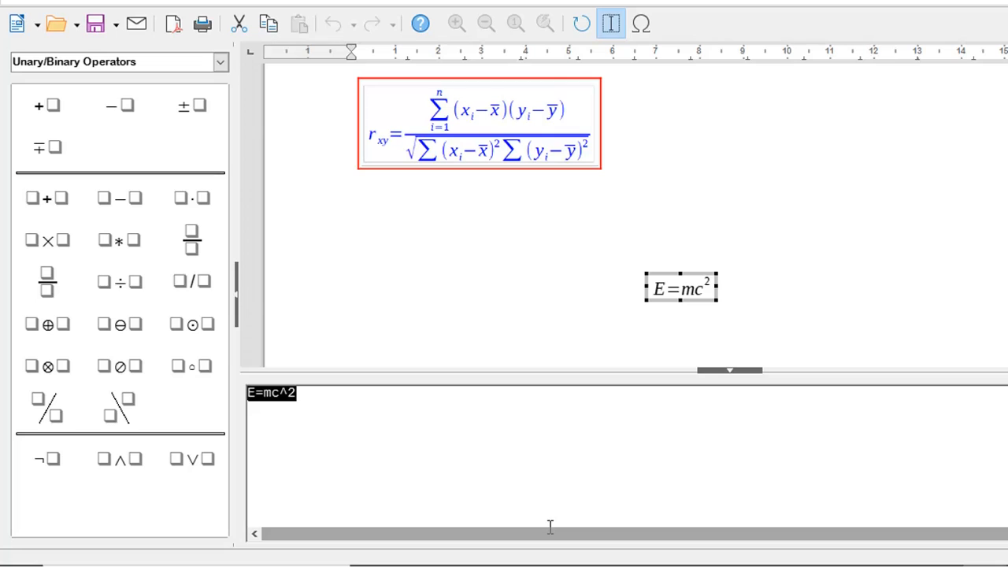
{"action": "type", "text": "r"}
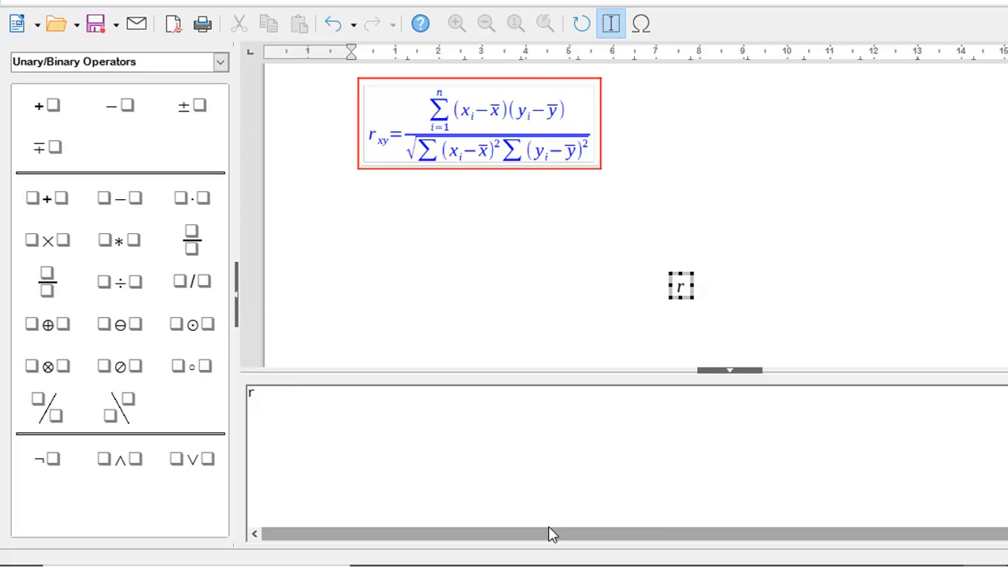
{"action": "type", "text": "xy"}
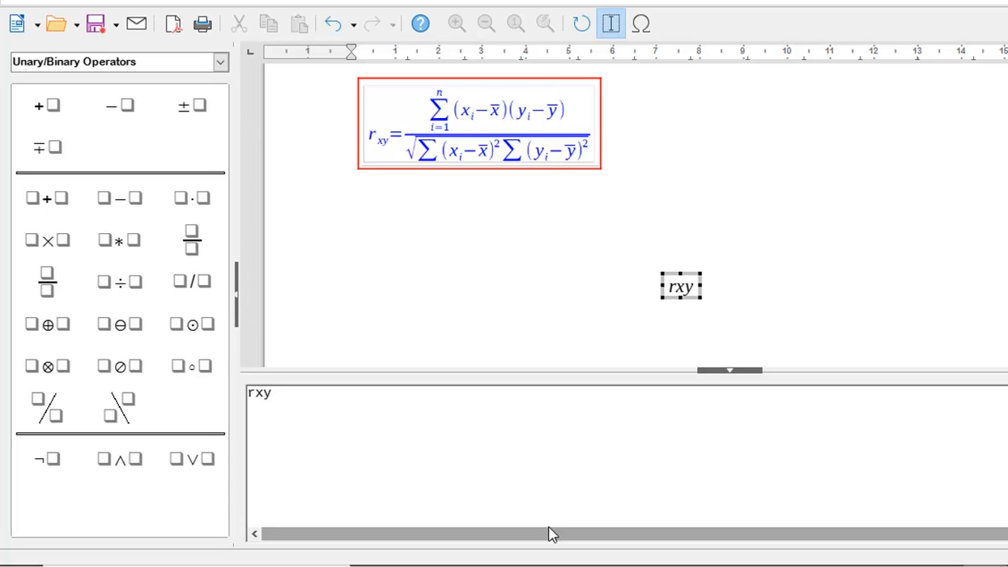
Step: Insert the right subscript template after rxy and select the underscore in its code
{"action": "left_click", "coordinate": [275, 398]}
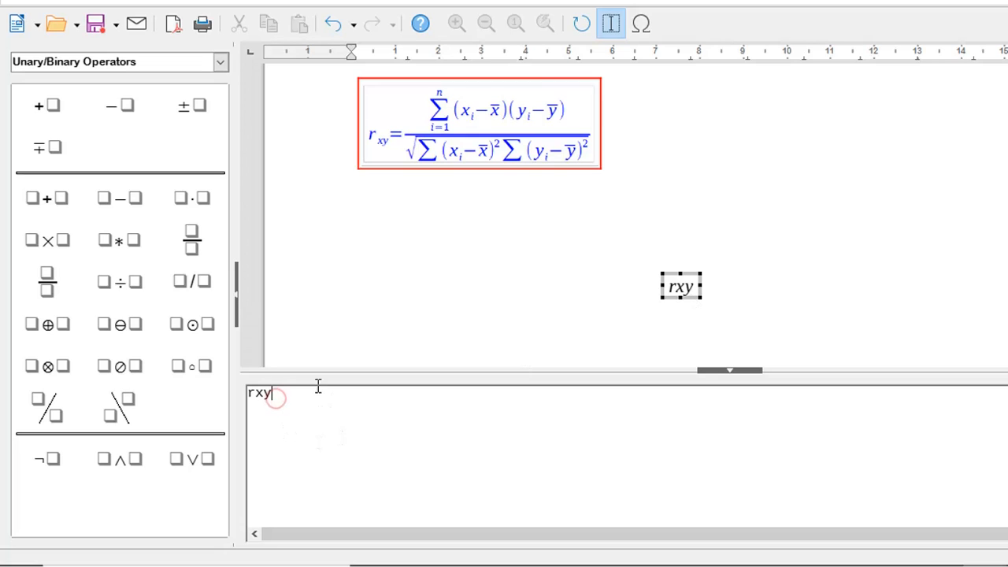
{"action": "left_click", "coordinate": [221, 63]}
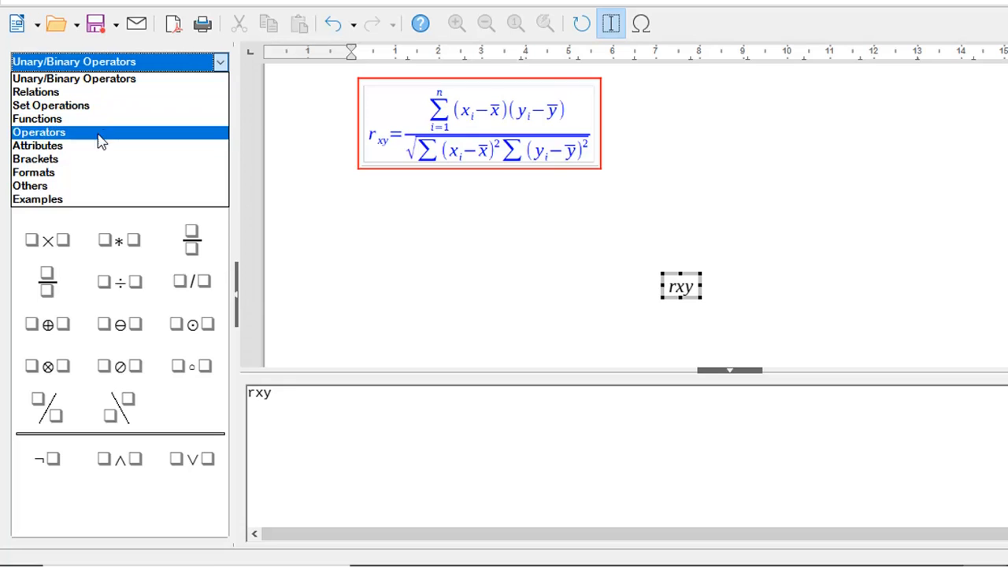
{"action": "left_click", "coordinate": [77, 179]}
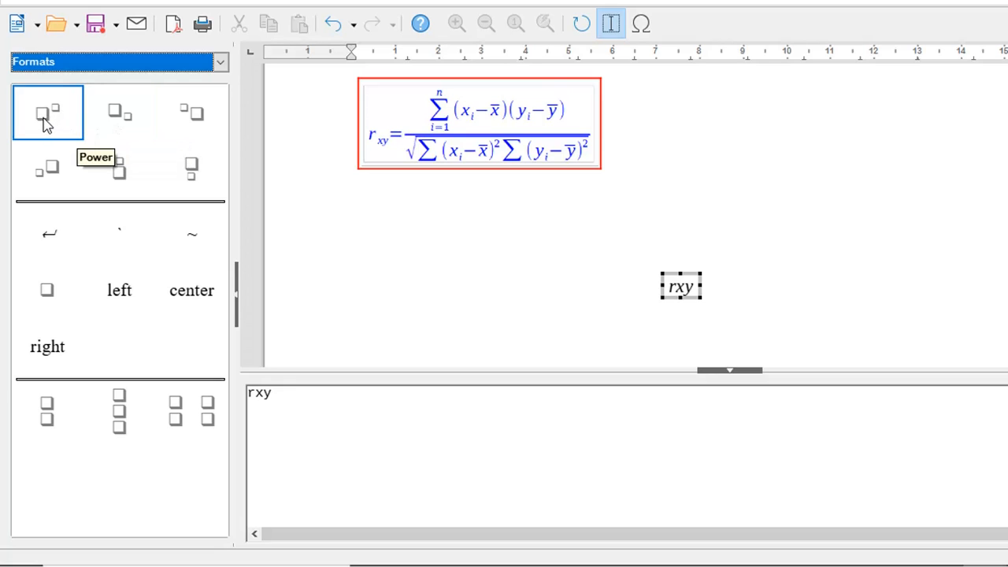
{"action": "left_click", "coordinate": [122, 118]}
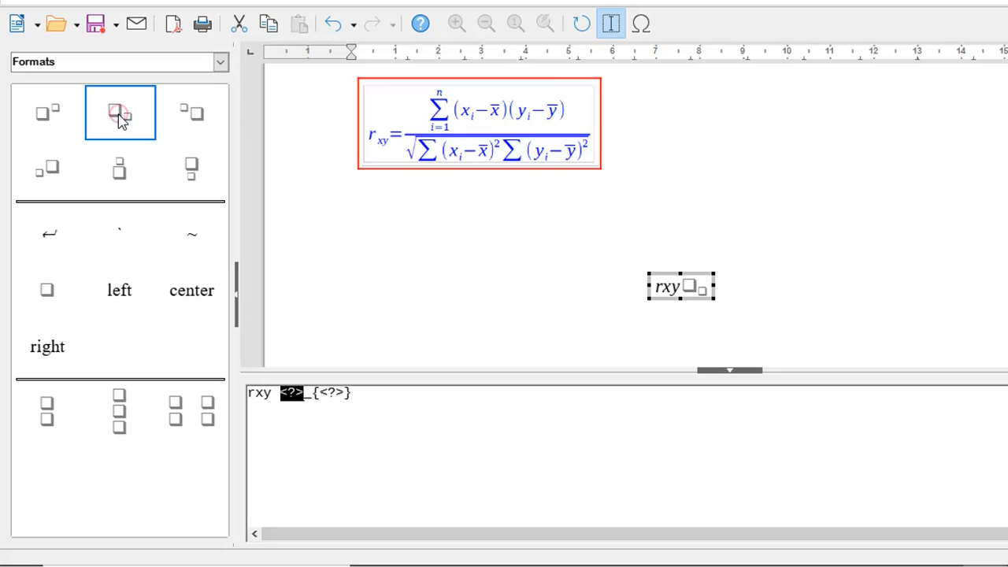
{"action": "left_click", "coordinate": [362, 443]}
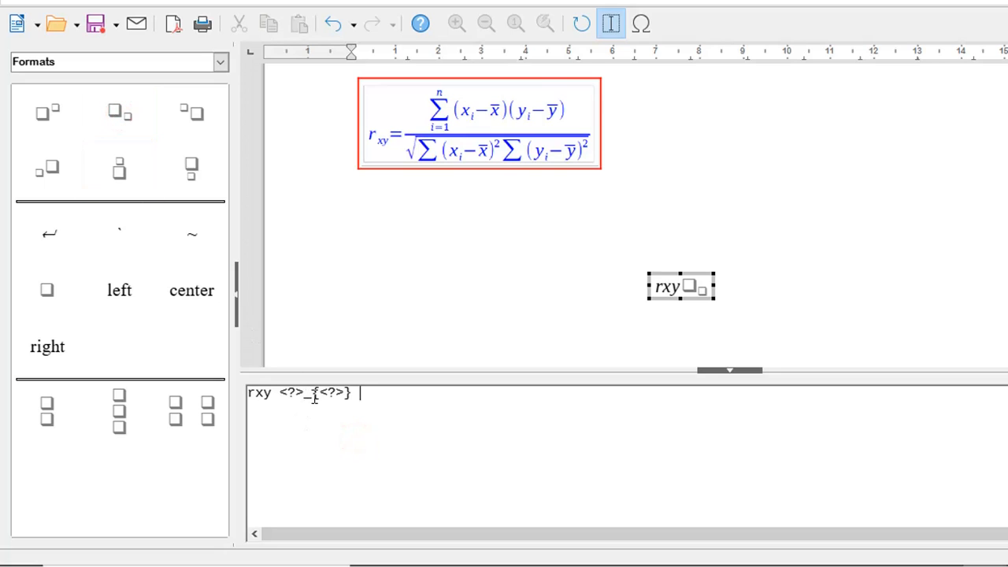
{"action": "left_click_drag", "start_coordinate": [302, 396], "coordinate": [310, 398]}
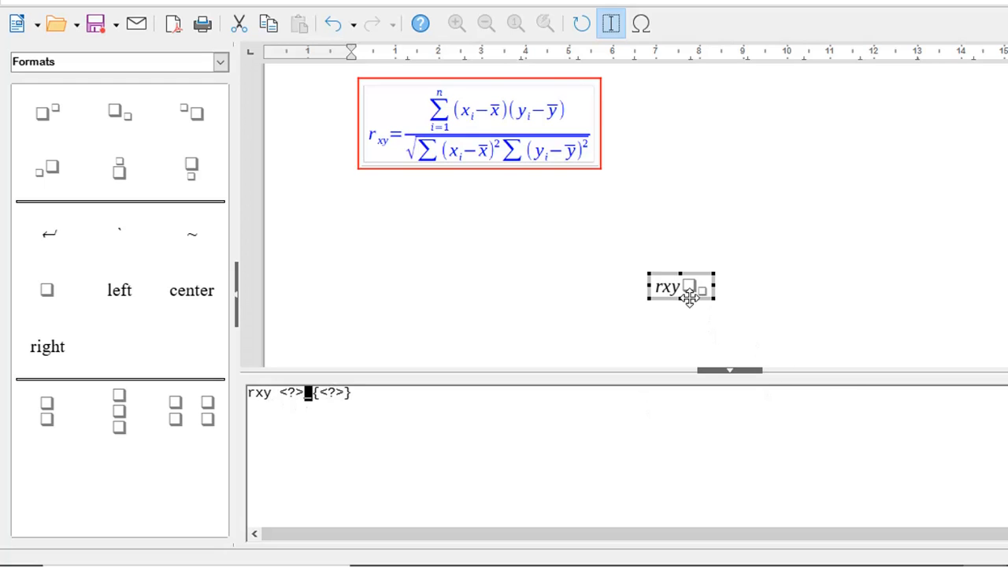
Step: Replace the whole command text with r_xy= so that xy is a subscript of r
{"action": "triple_click", "coordinate": [363, 399]}
{"action": "type", "text": "r"}
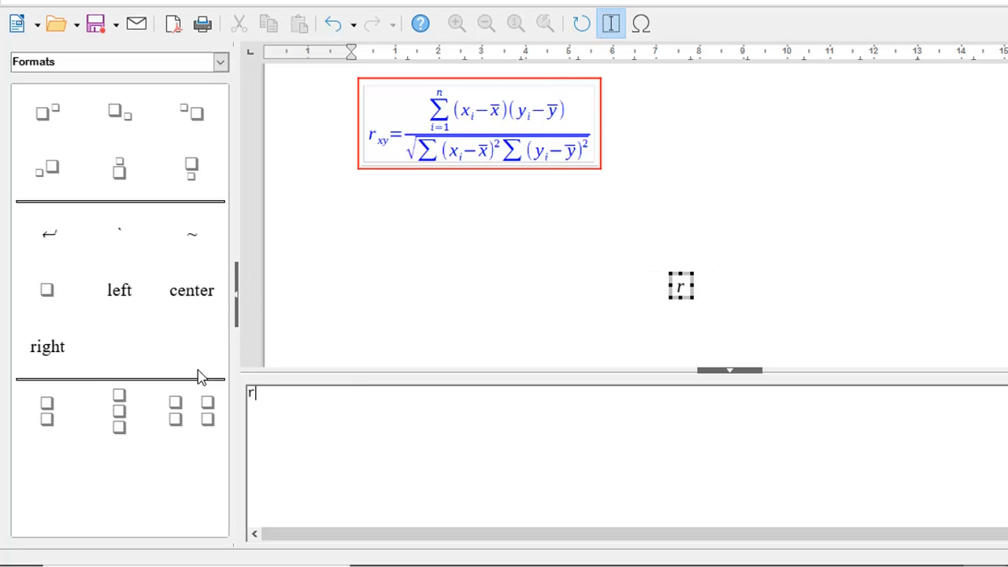
{"action": "type", "text": "_"}
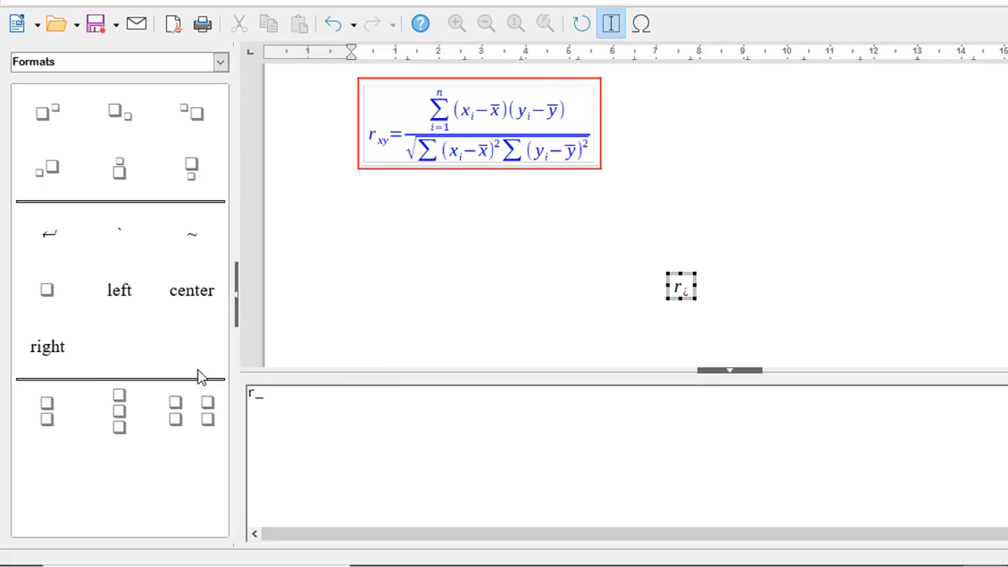
{"action": "type", "text": "xy"}
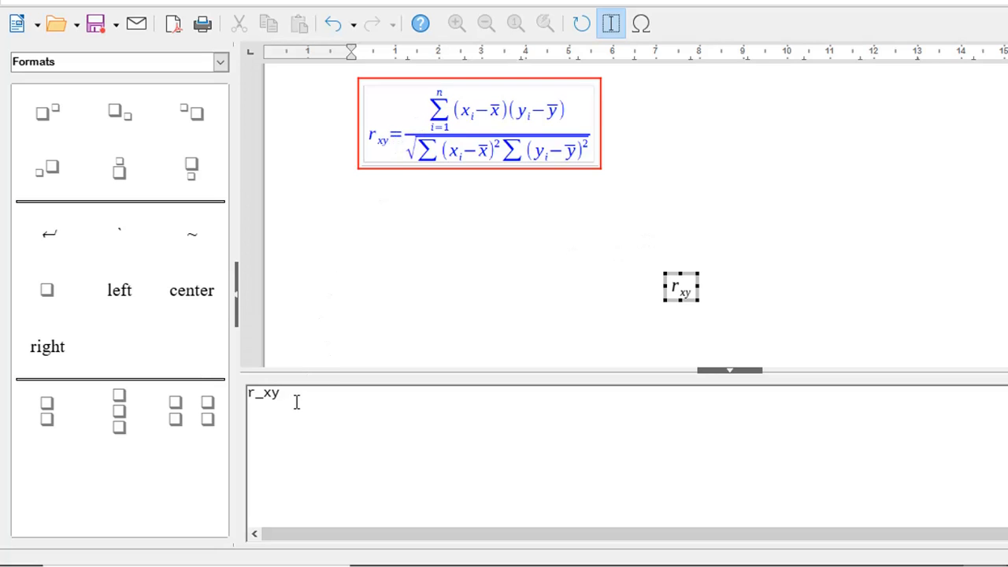
{"action": "type", "text": "="}
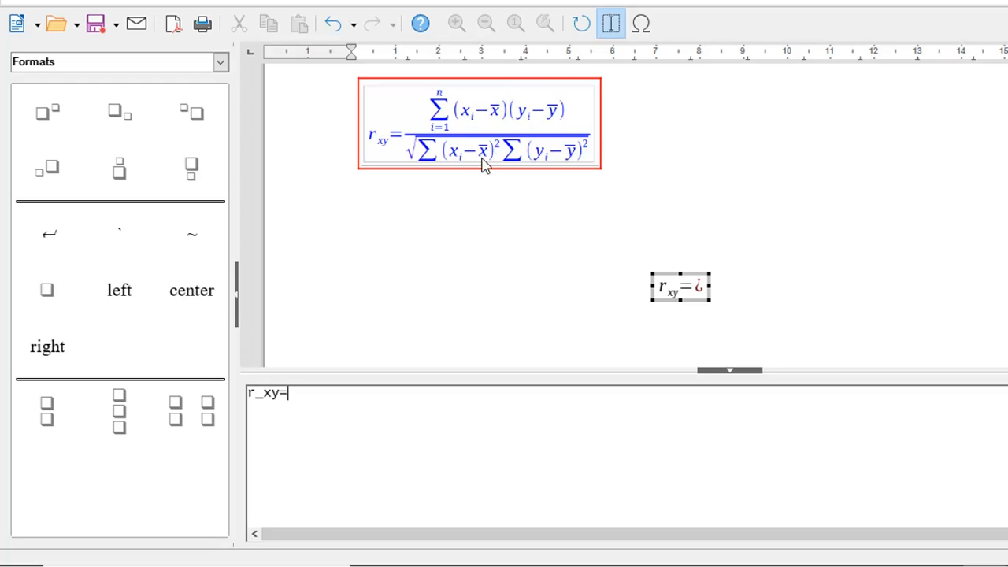
Step: Add an over fraction with empty curly braces for numerator and denominator after r_xy=
{"action": "type", "text": "{"}
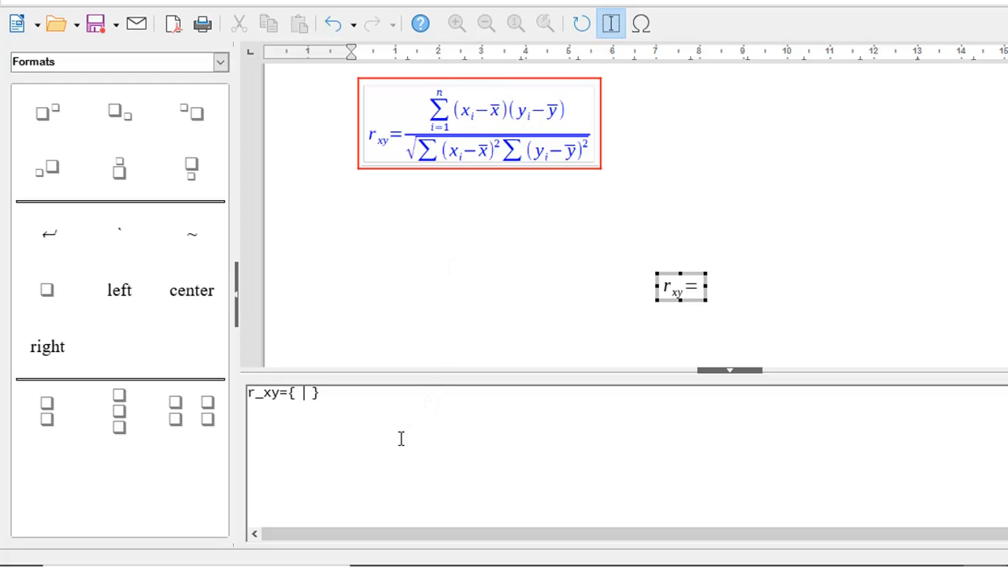
{"action": "left_click", "coordinate": [382, 399]}
{"action": "type", "text": "over"}
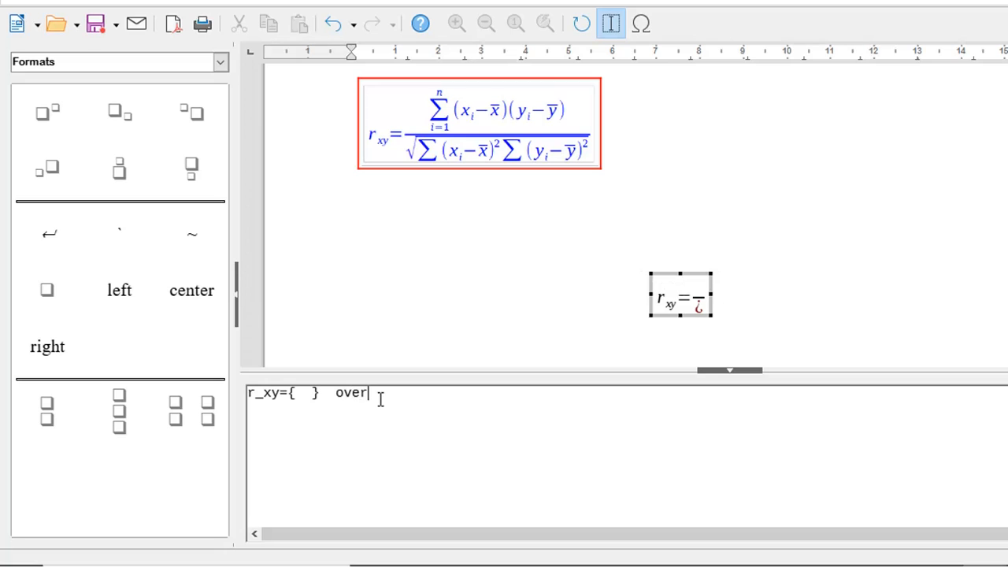
{"action": "type", "text": " {"}
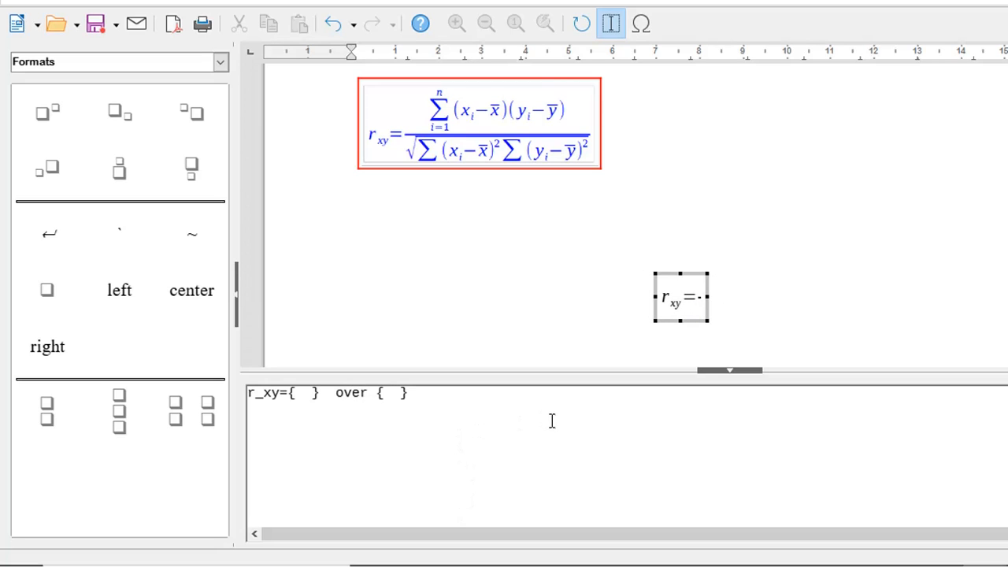
Step: Enter the factor (x_i- bar x) inside the numerator braces of the r_xy fraction
{"action": "left_click", "coordinate": [307, 396]}
{"action": "type", "text": "("}
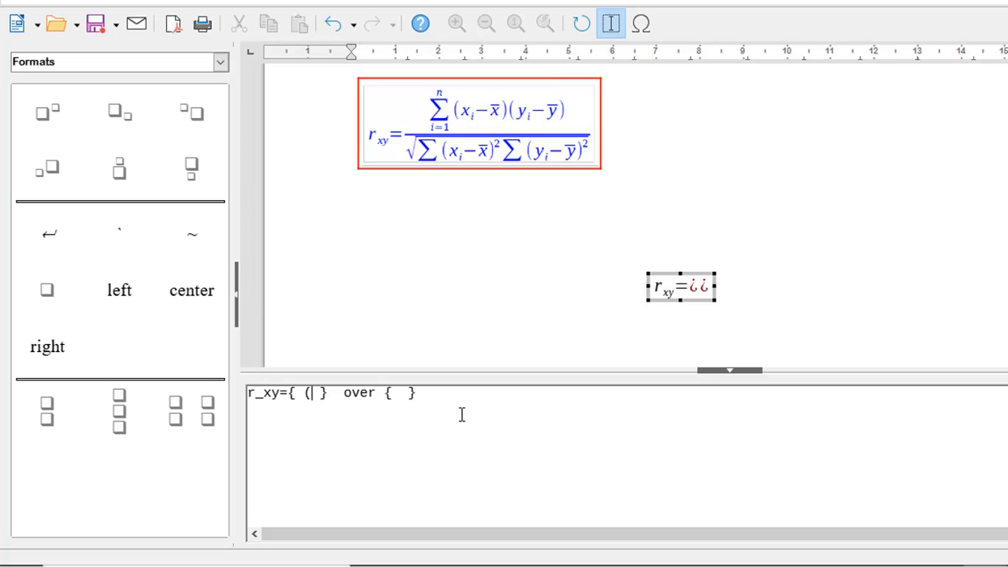
{"action": "type", "text": "x"}
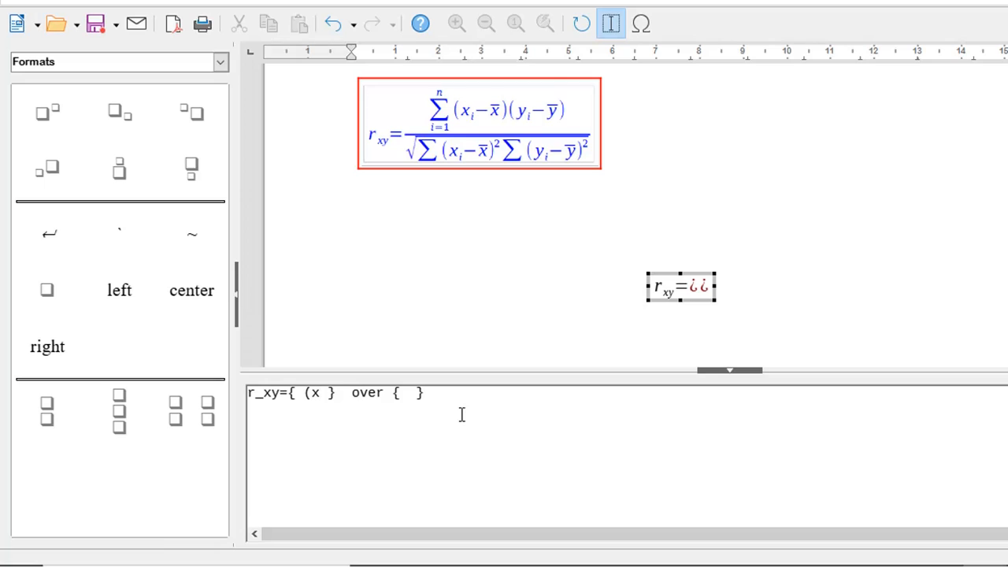
{"action": "type", "text": "_"}
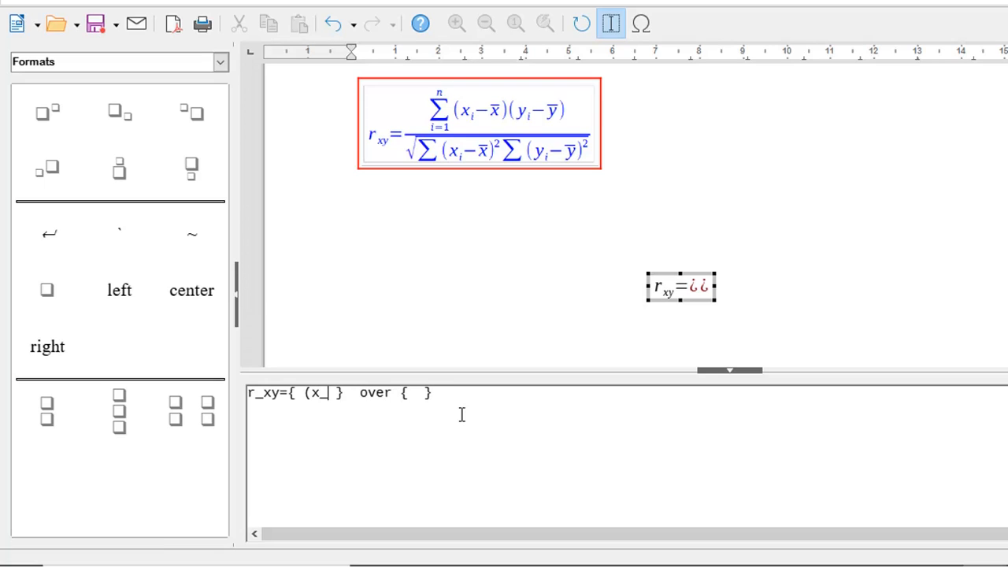
{"action": "type", "text": "i"}
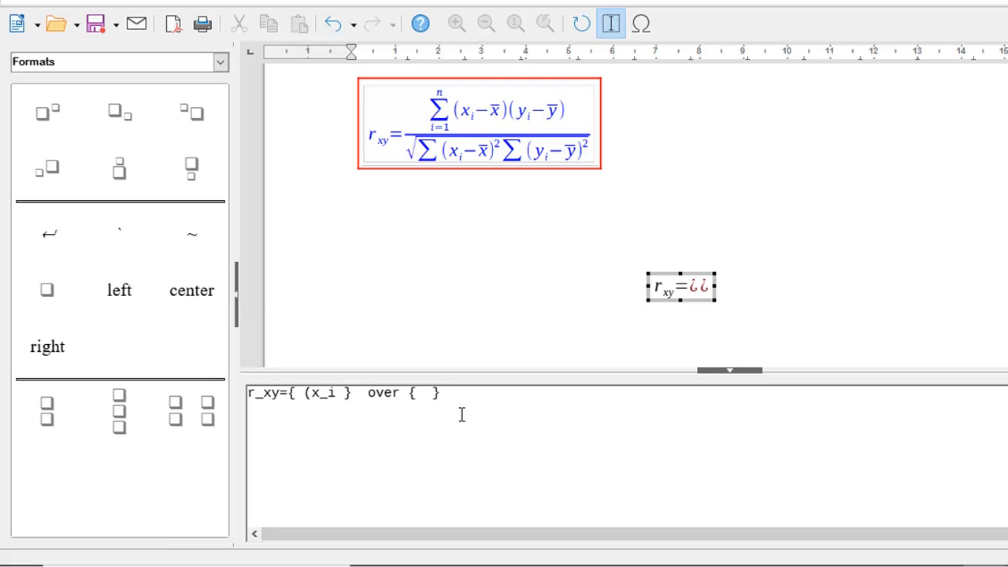
{"action": "type", "text": "- bar"}
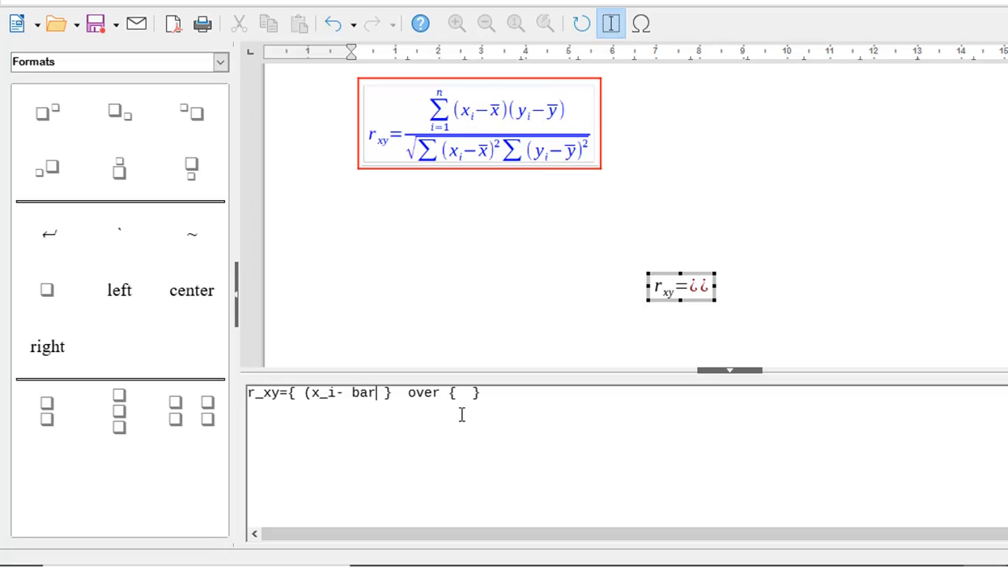
{"action": "type", "text": "x"}
{"action": "left_click", "coordinate": [378, 387]}
{"action": "left_click", "coordinate": [396, 392]}
{"action": "type", "text": ")"}
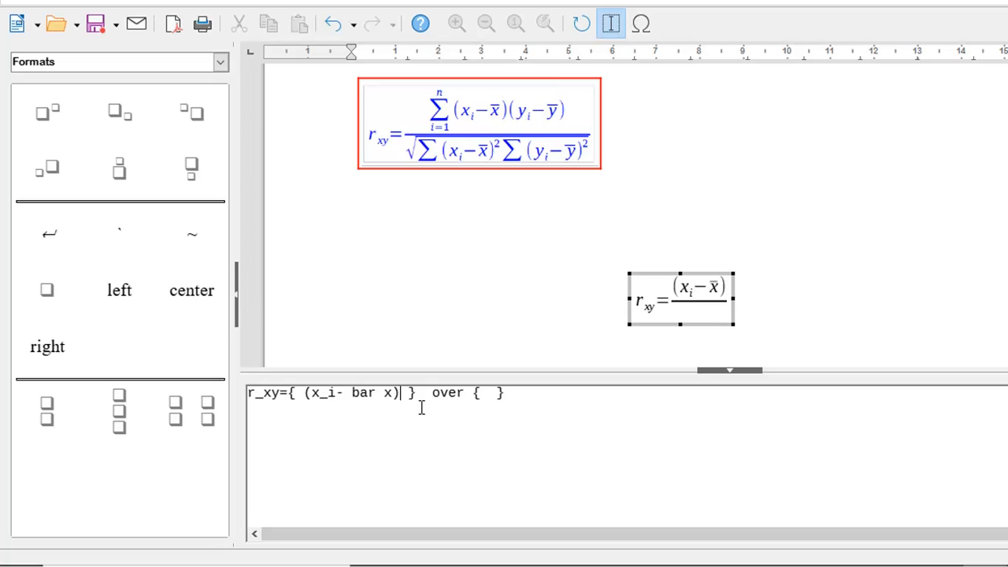
Step: Add the second factor (y_i- bar y) directly after (x_i- bar x) in the numerator
{"action": "type", "text": "("}
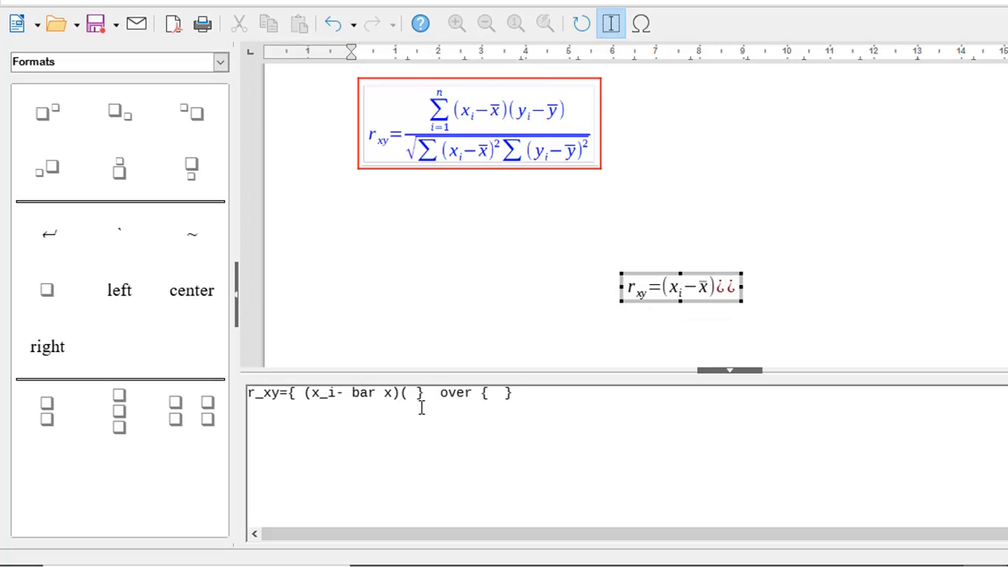
{"action": "type", "text": ")"}
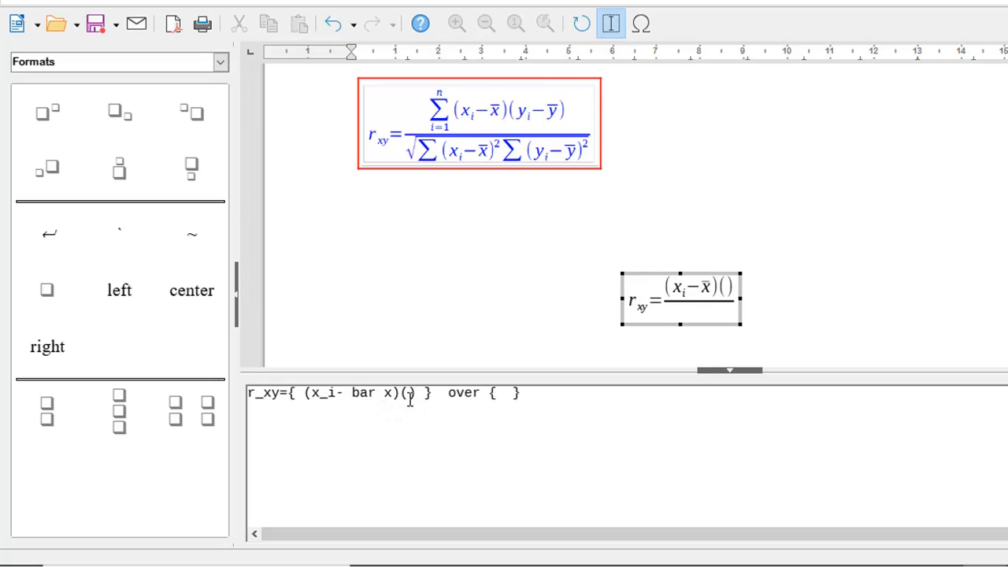
{"action": "left_click", "coordinate": [410, 399]}
{"action": "type", "text": "y"}
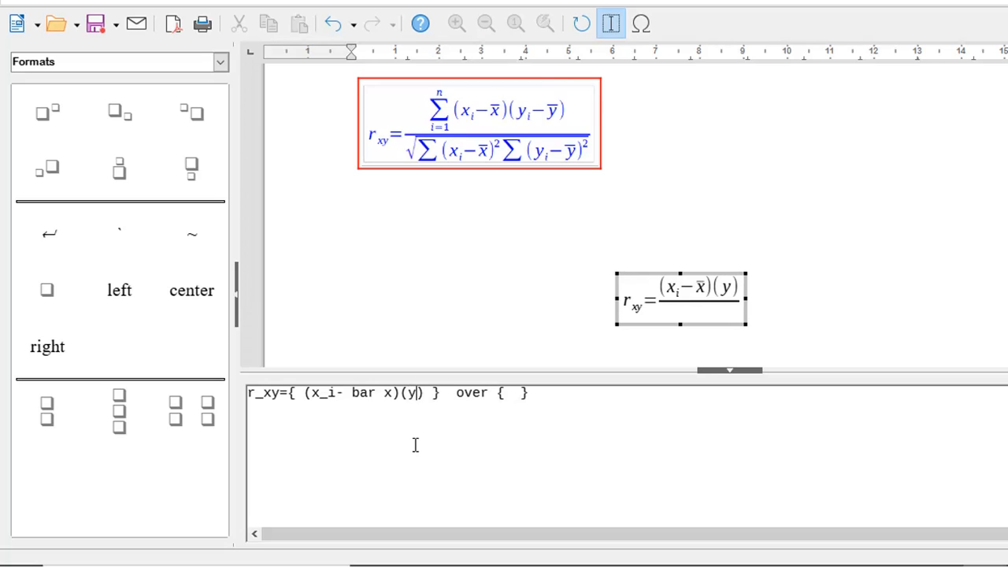
{"action": "type", "text": "_i"}
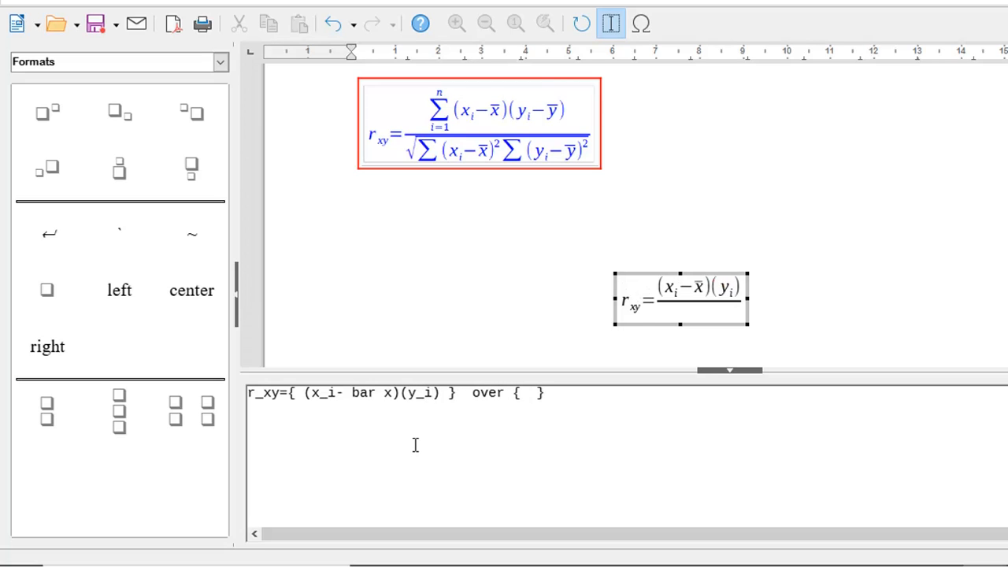
{"action": "type", "text": "- bar "}
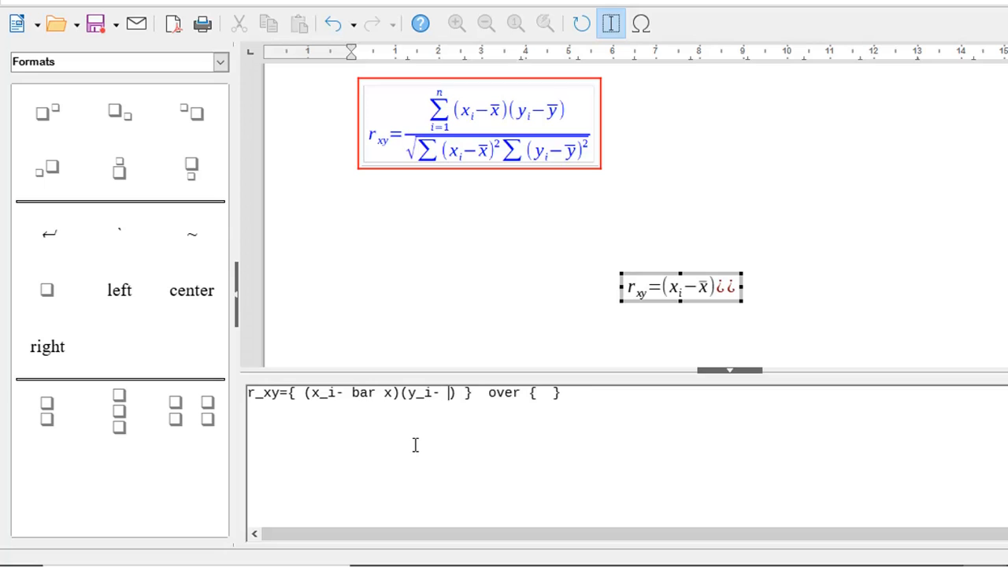
{"action": "type", "text": "y"}
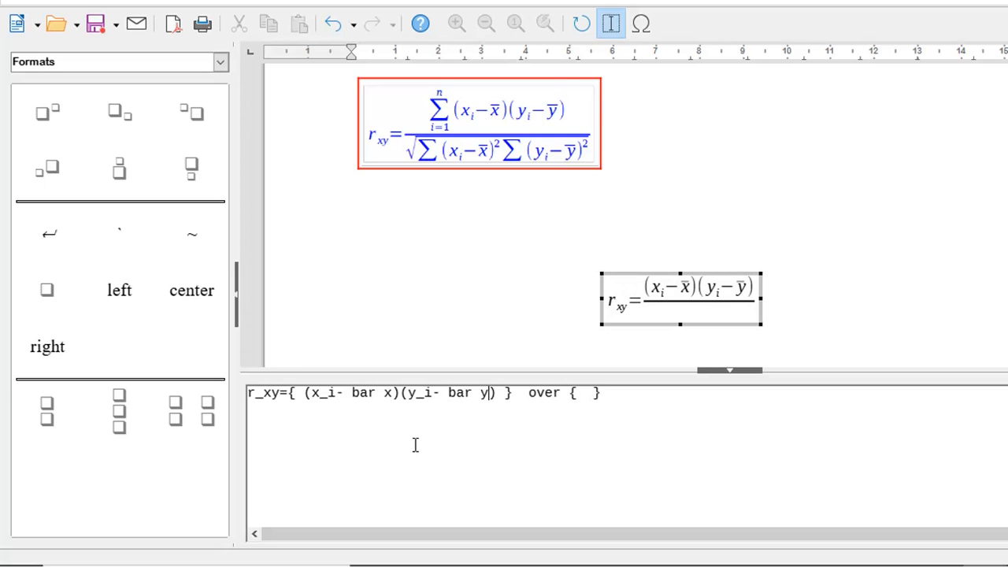
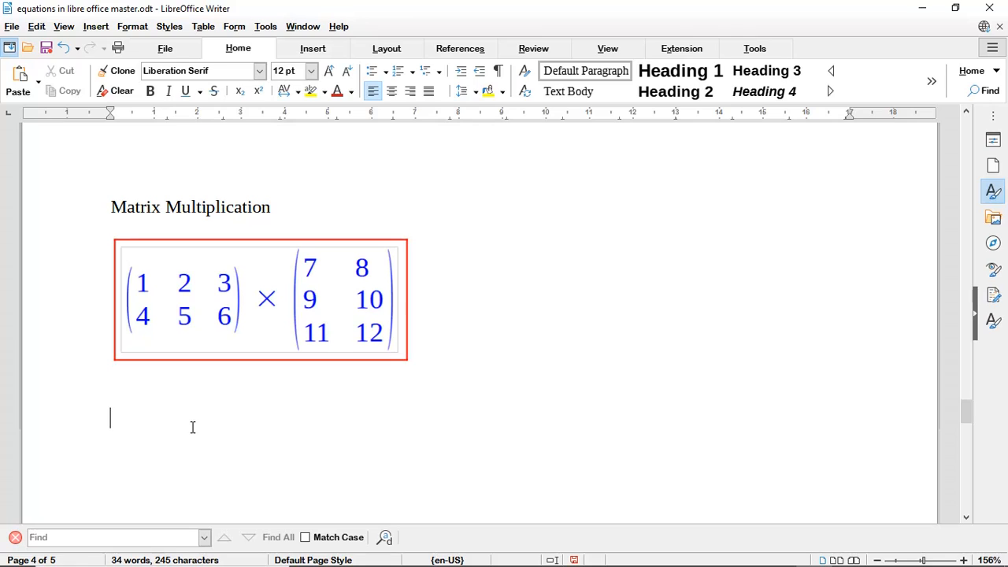
Step: Insert a numbered formula with the fn AutoText in the empty paragraph below the Matrix Multiplication sample
{"action": "scroll", "coordinate": [194, 427], "scroll_direction": "down", "scroll_amount": 3}
{"action": "scroll", "coordinate": [229, 355], "scroll_direction": "up", "scroll_amount": 3}
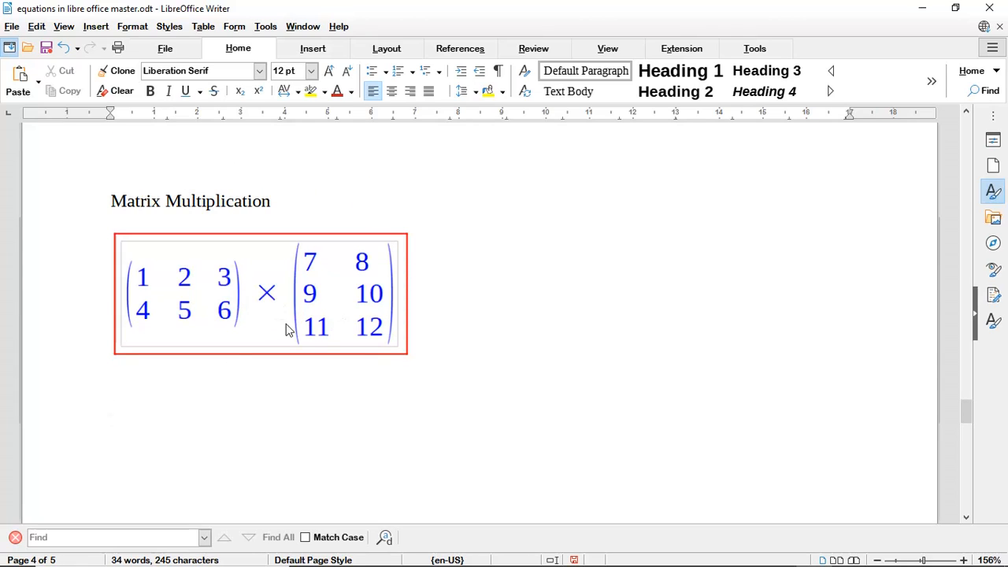
{"action": "left_click", "coordinate": [130, 414]}
{"action": "type", "text": "fn"}
{"action": "key", "text": "F3"}
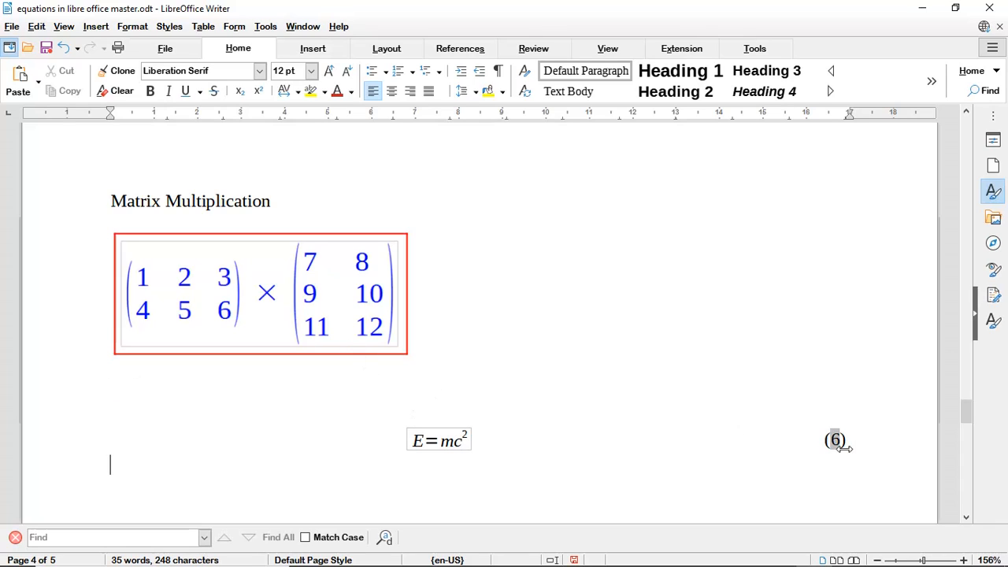
Step: Open the newly inserted E=mc^2 formula for editing and clear its whole command text
{"action": "left_click", "coordinate": [446, 444]}
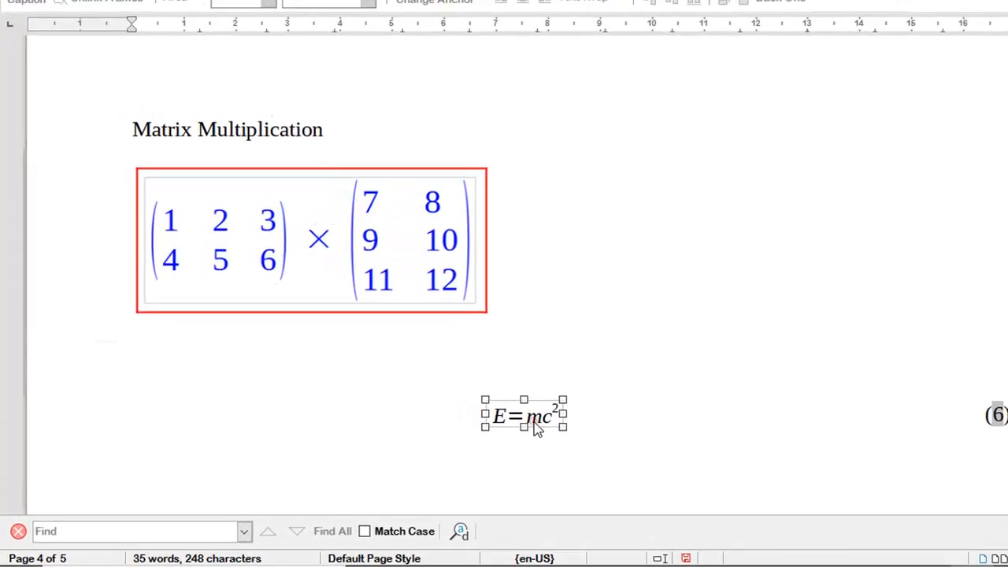
{"action": "double_click", "coordinate": [536, 430]}
{"action": "left_click", "coordinate": [332, 382]}
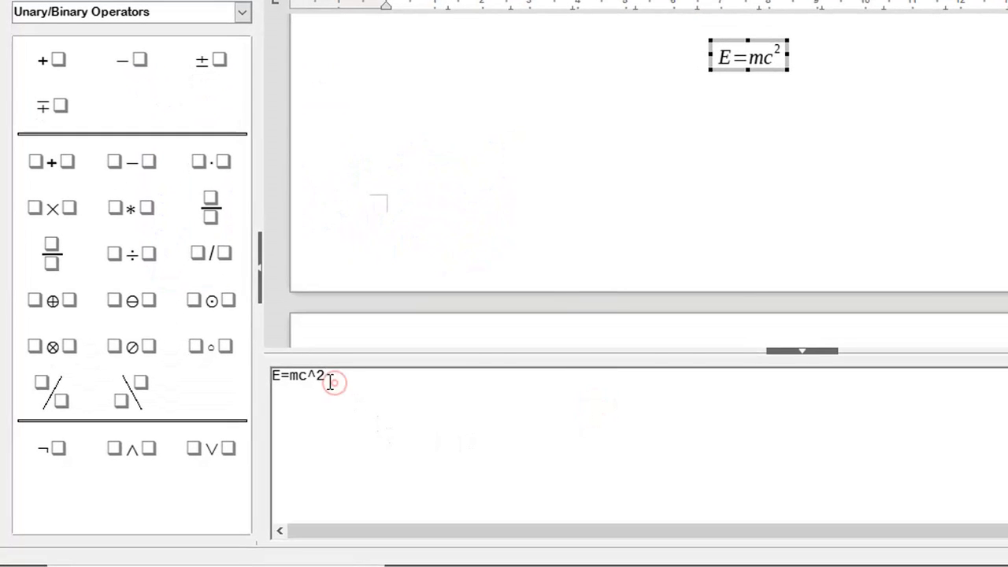
{"action": "left_click_drag", "start_coordinate": [330, 381], "coordinate": [275, 378]}
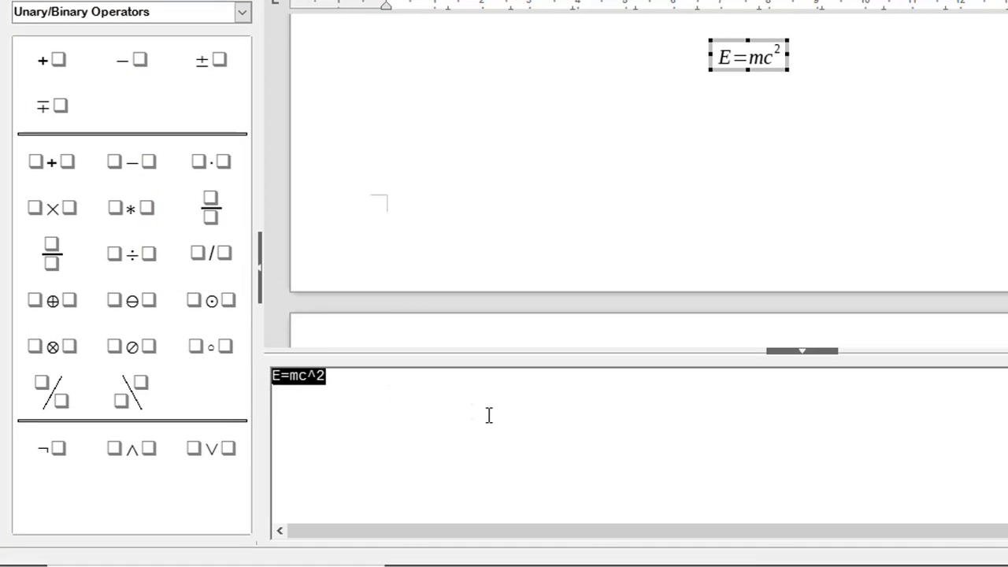
{"action": "scroll", "coordinate": [536, 162], "scroll_direction": "up", "scroll_amount": 5}
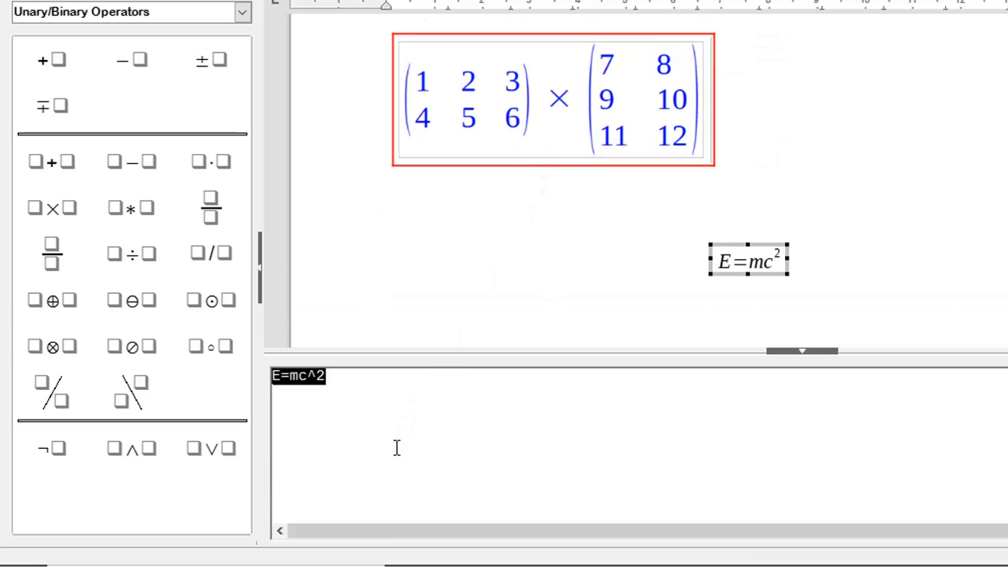
{"action": "key", "text": "Delete"}
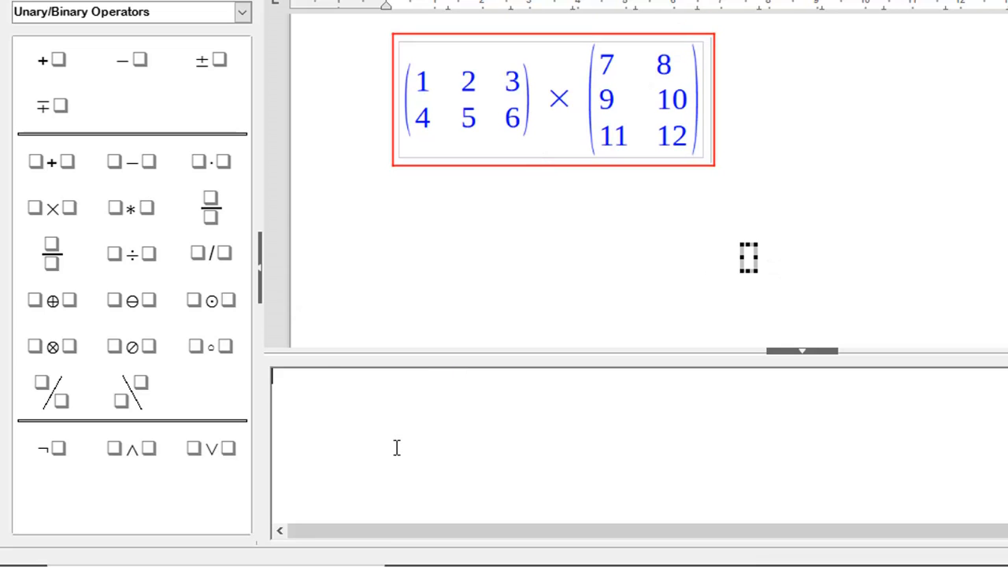
Step: Enter two matrix commands with empty curly braces joined by times: matrix{ } times matrix{ }
{"action": "type", "text": "matrix"}
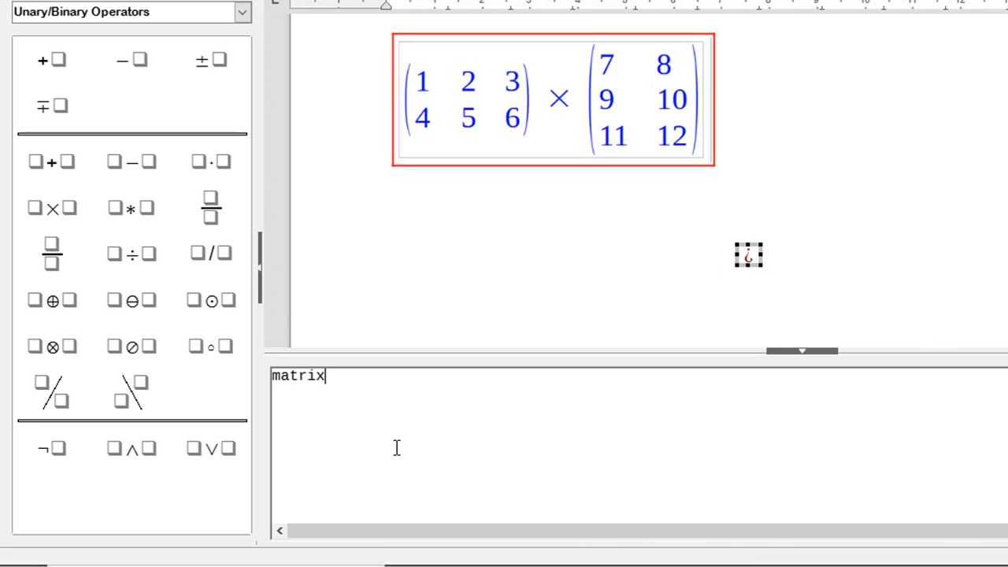
{"action": "type", "text": "{"}
{"action": "left_click", "coordinate": [421, 385]}
{"action": "type", "text": "times matrix"}
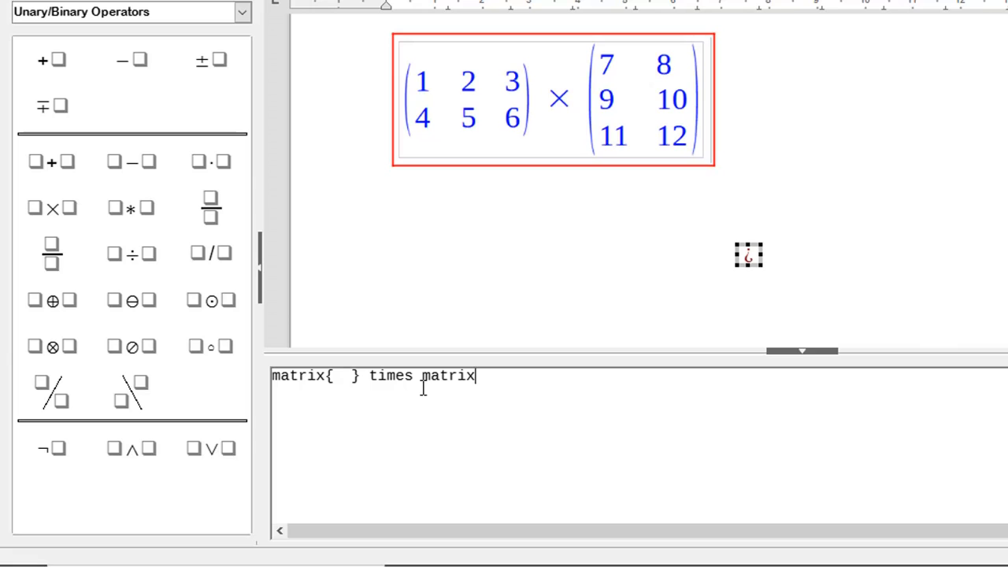
{"action": "type", "text": "{"}
Step: Fill the first row of the first matrix with 1#2#3
{"action": "left_click", "coordinate": [343, 375]}
{"action": "type", "text": "1"}
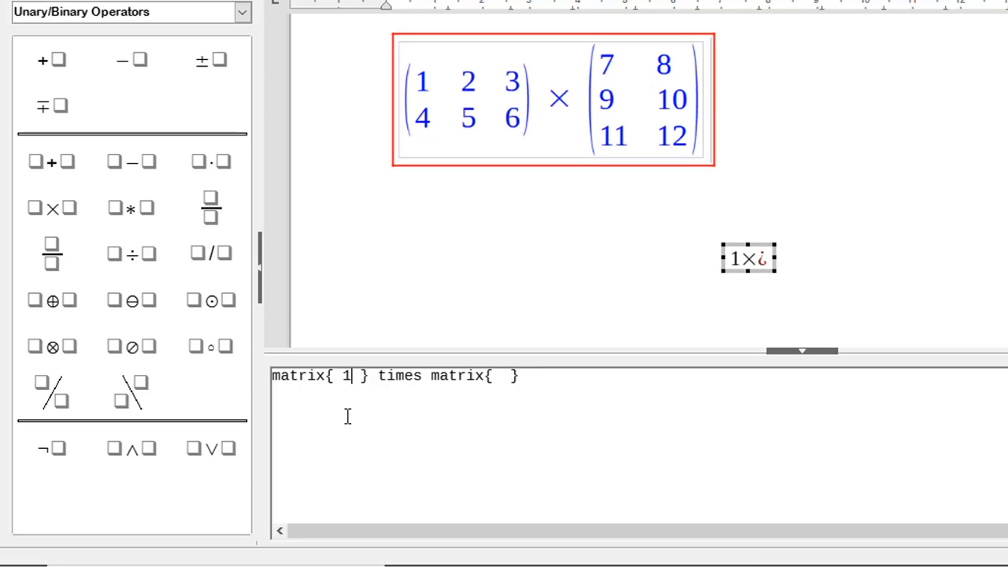
{"action": "type", "text": "#"}
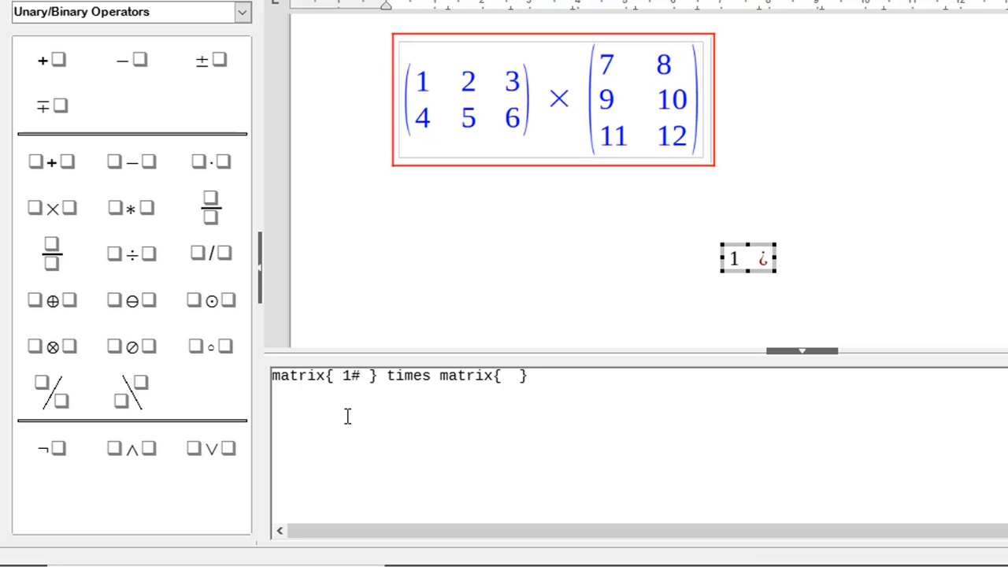
{"action": "type", "text": "2"}
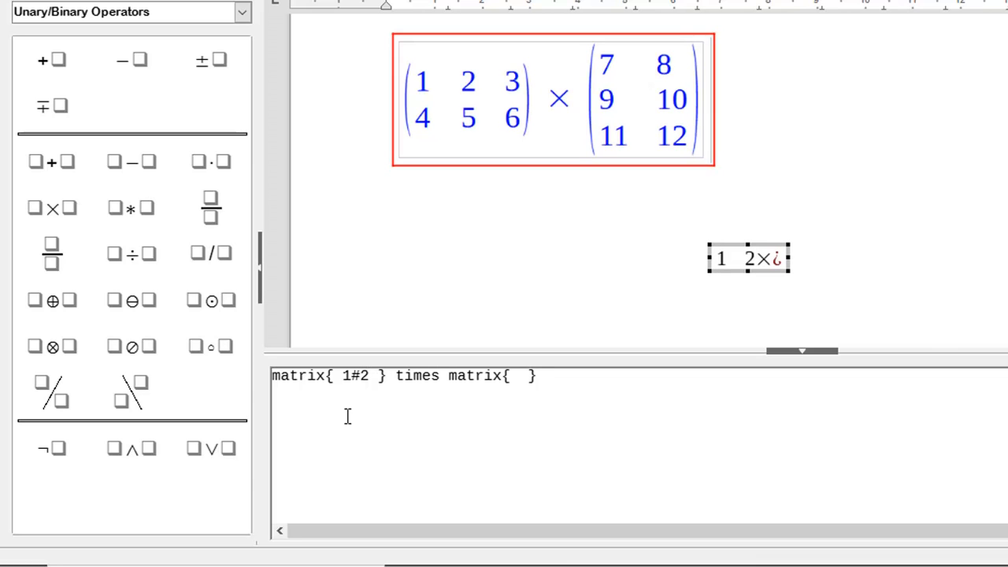
{"action": "type", "text": "#"}
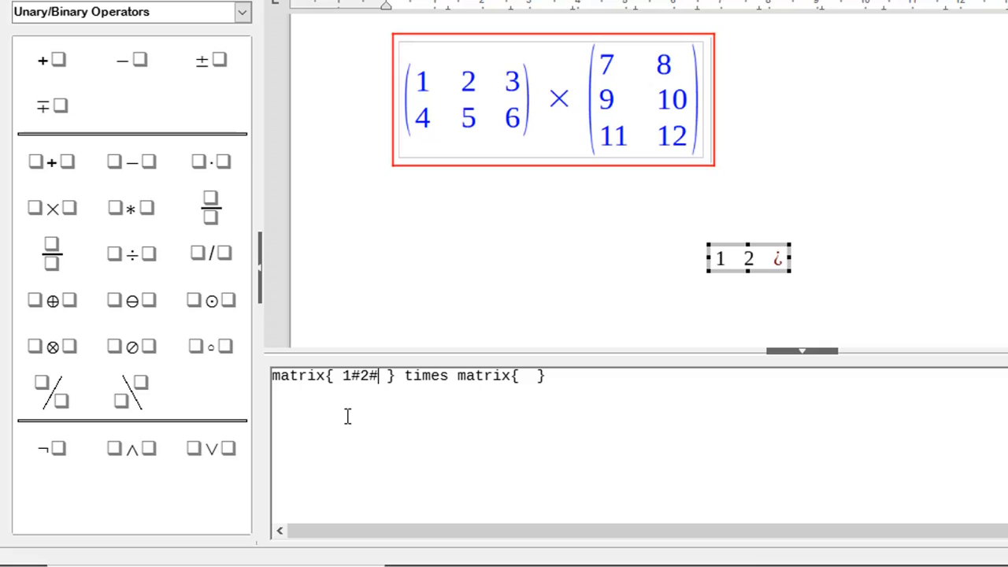
{"action": "type", "text": "3"}
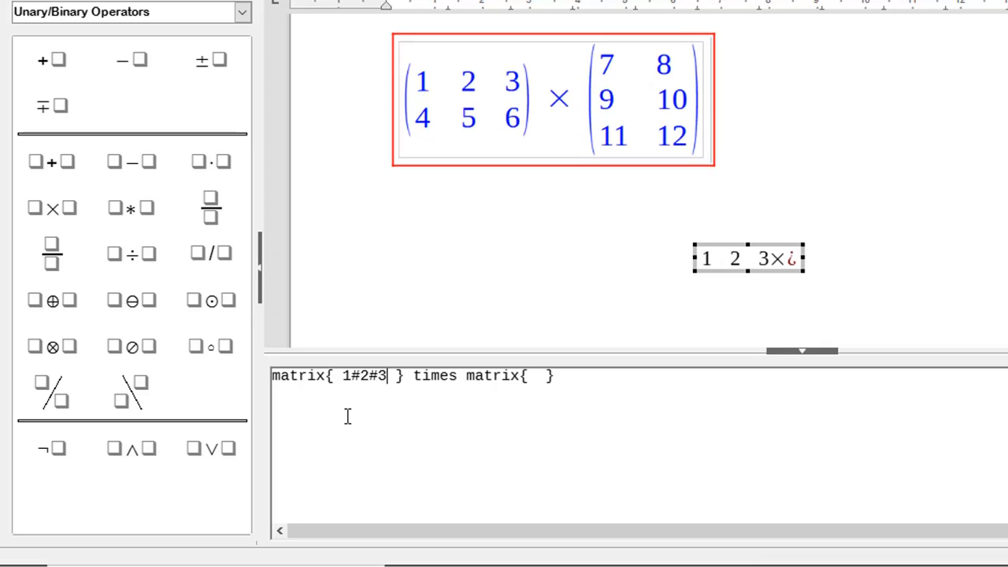
Step: Add a second row with 4, 5 and 6 to the first matrix by appending ##4#5#6
{"action": "type", "text": "##"}
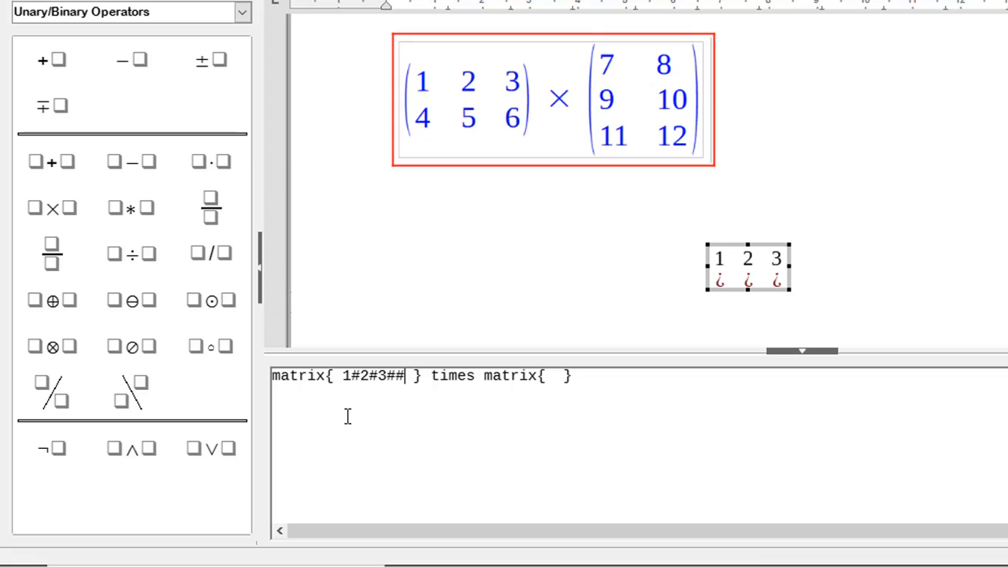
{"action": "type", "text": "4"}
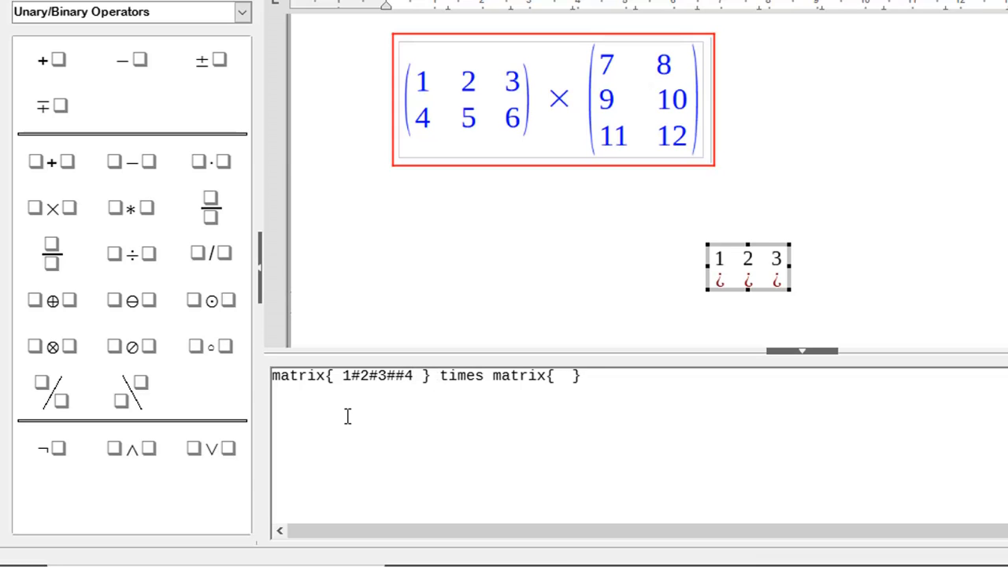
{"action": "type", "text": "#5"}
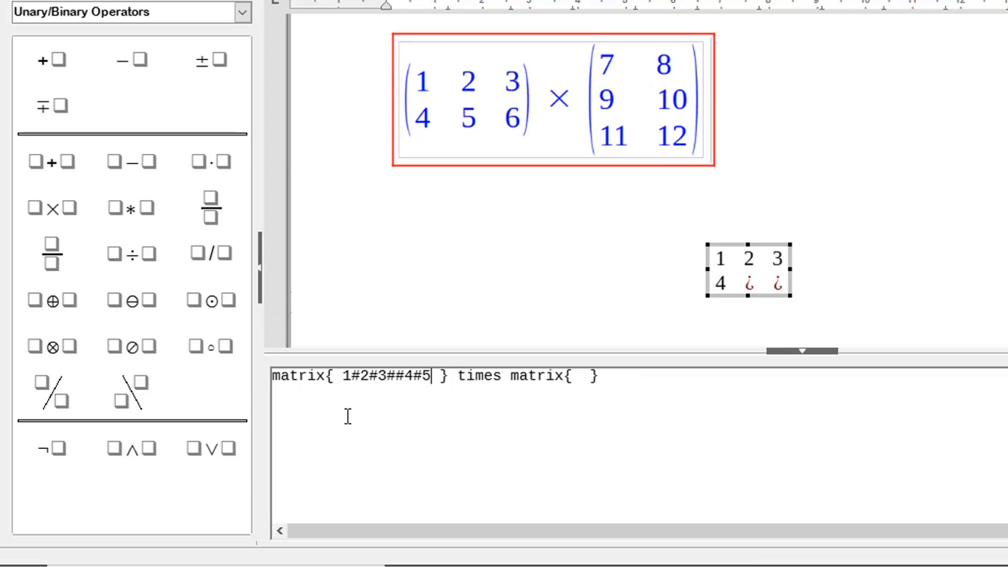
{"action": "type", "text": "#"}
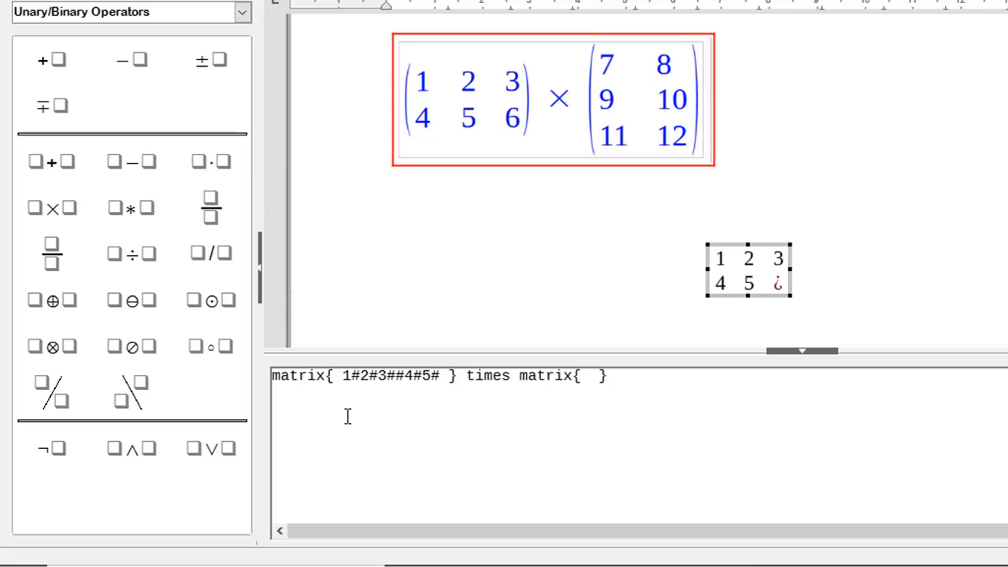
{"action": "type", "text": "6"}
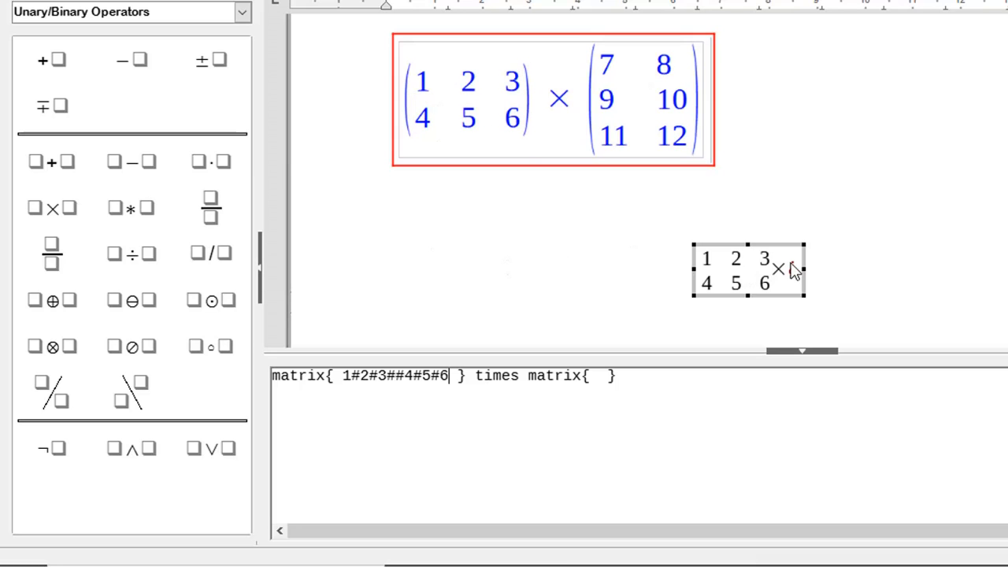
Step: Fill the second matrix with three rows of two values as 7#8##9#10##11#12
{"action": "left_click", "coordinate": [603, 376]}
{"action": "type", "text": "7# "}
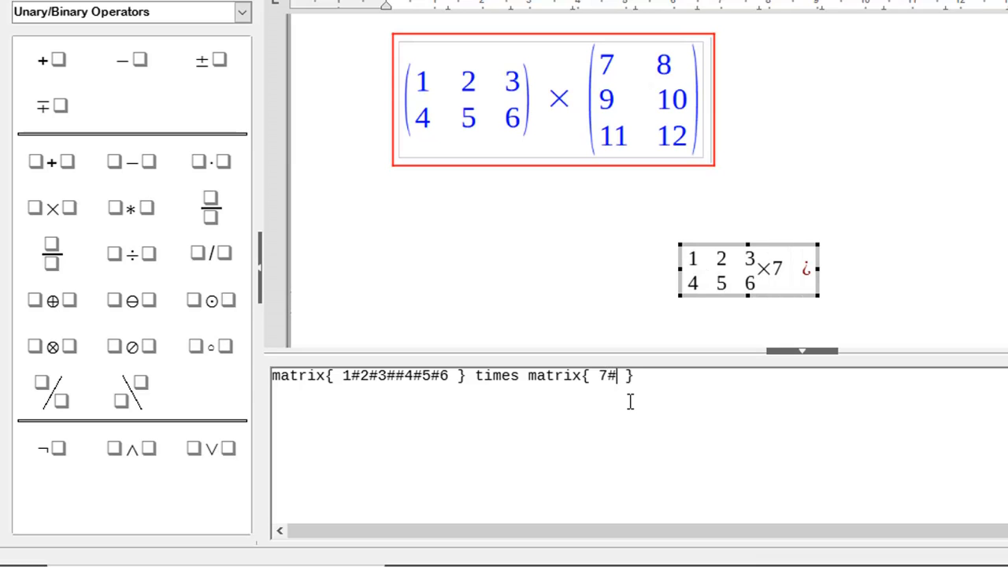
{"action": "type", "text": "8"}
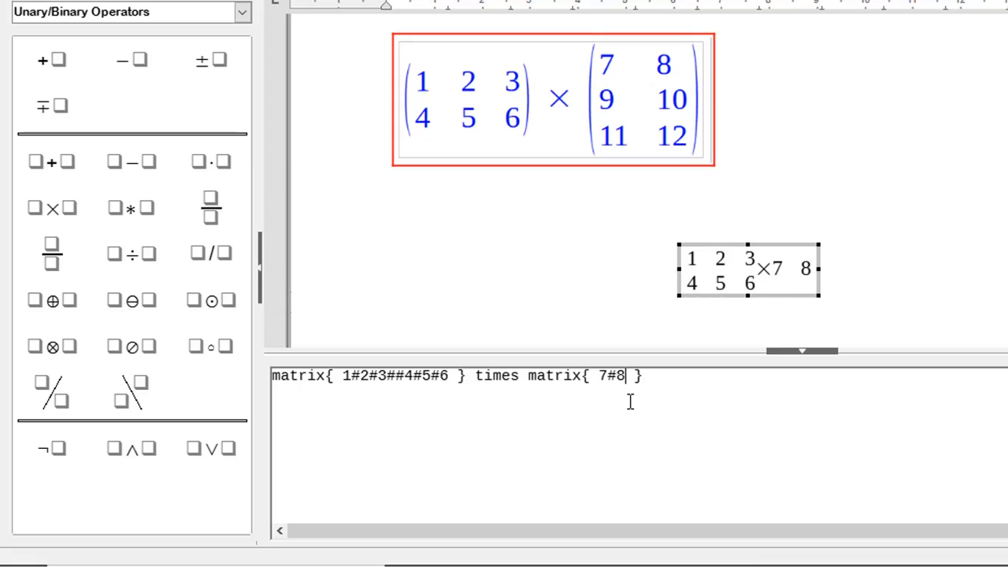
{"action": "type", "text": "##"}
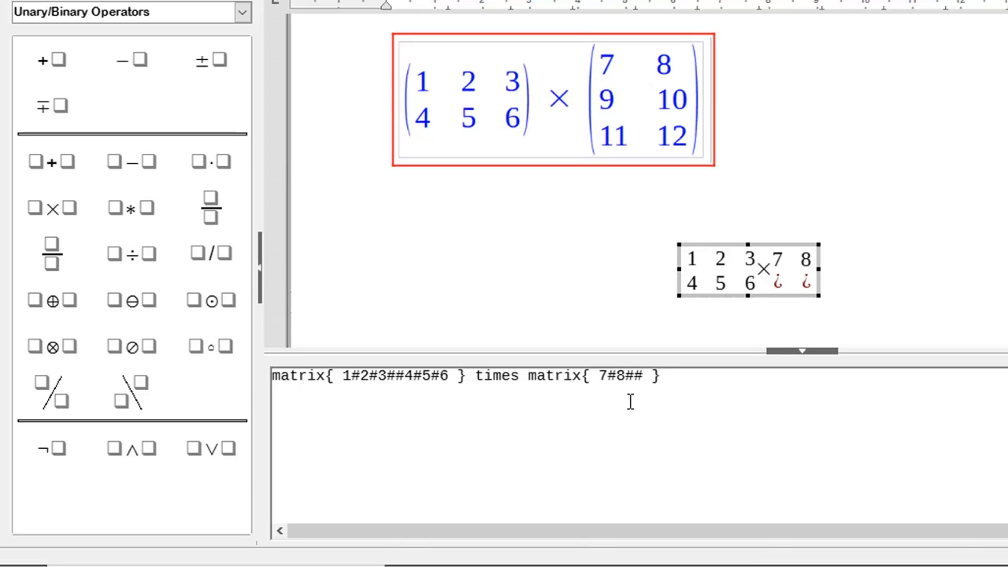
{"action": "type", "text": "9#"}
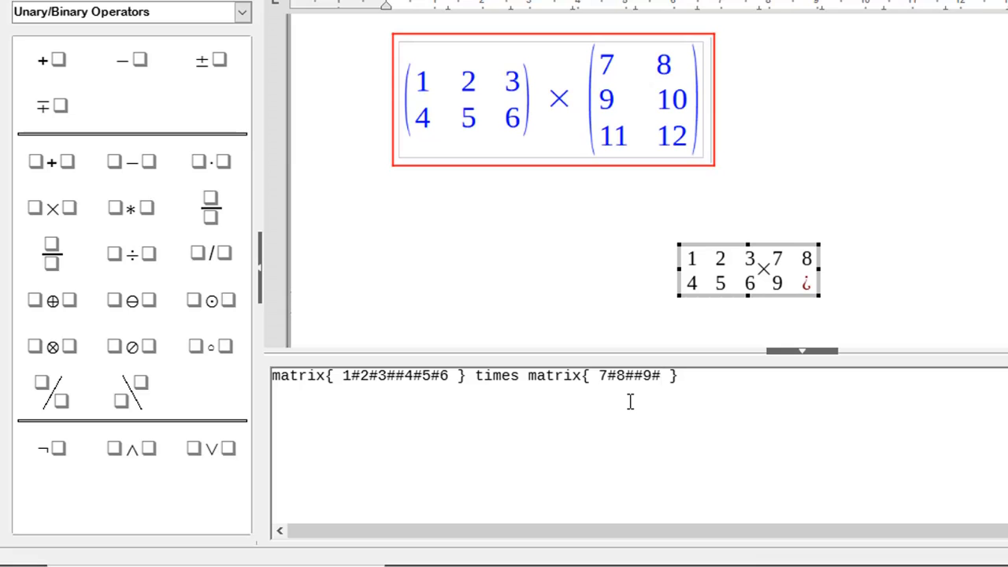
{"action": "type", "text": "10"}
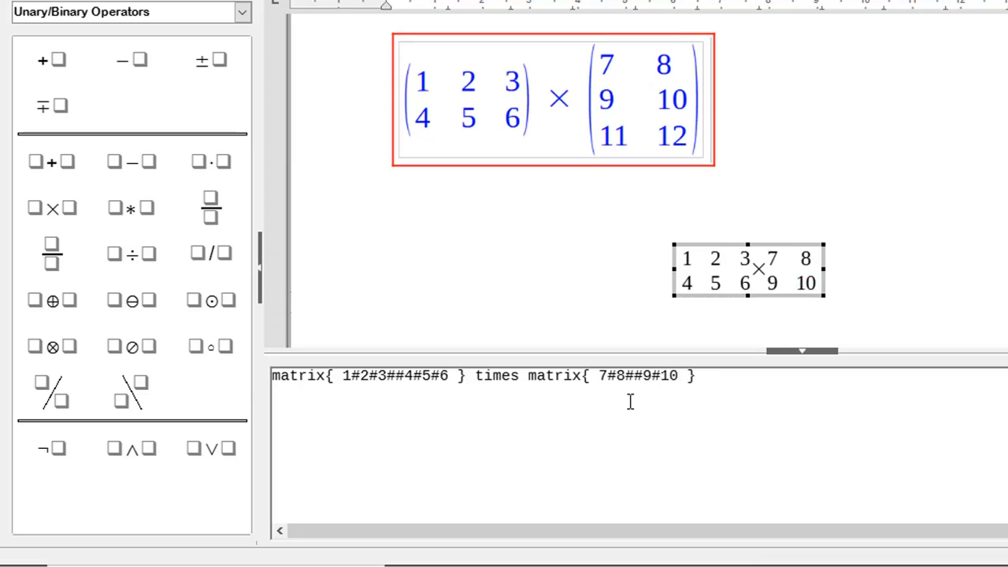
{"action": "type", "text": "##"}
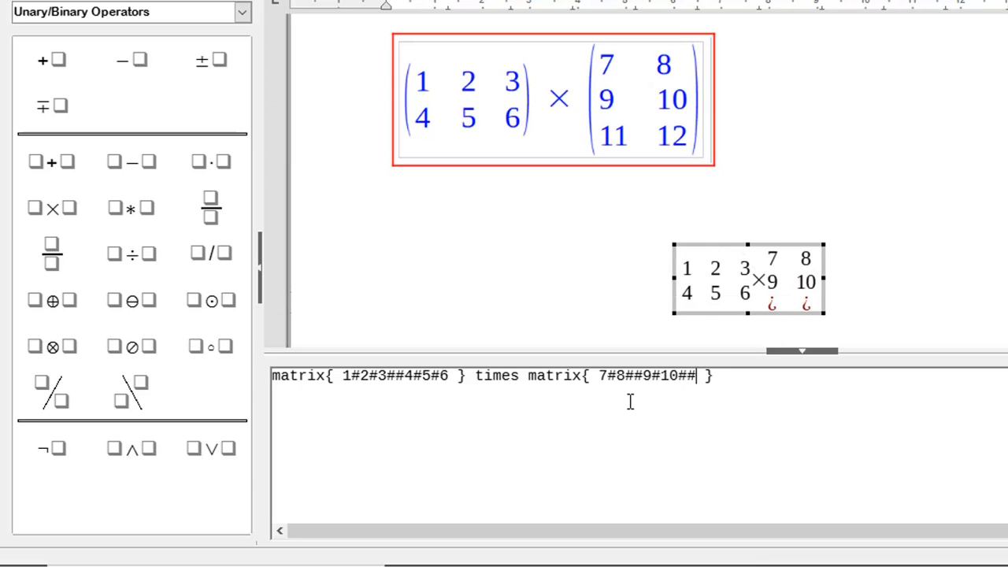
{"action": "type", "text": "11#12"}
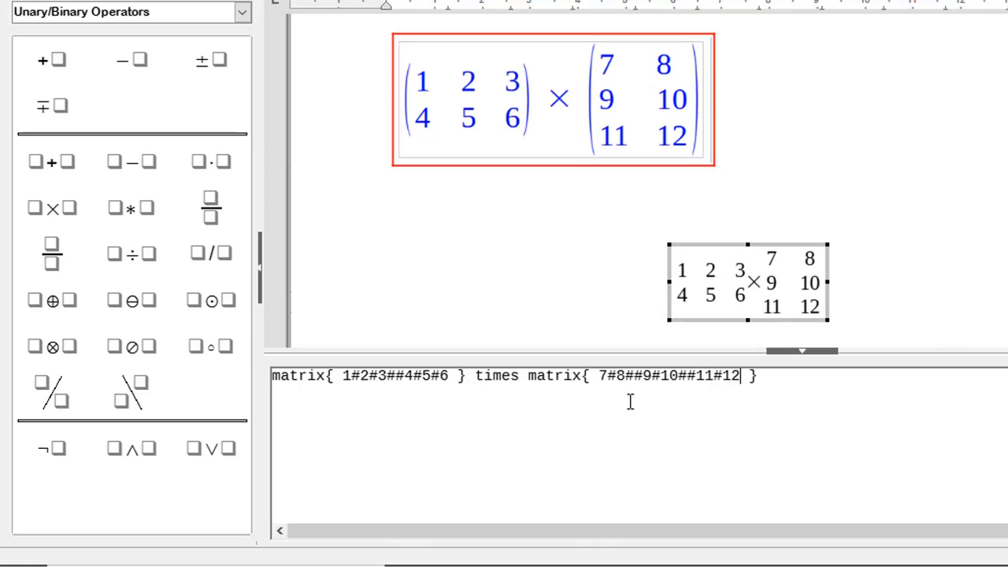
Step: Enclose the whole first matrix command, including its curly braces, in round parentheses
{"action": "left_click", "coordinate": [787, 387]}
{"action": "left_click", "coordinate": [273, 376]}
{"action": "type", "text": "("}
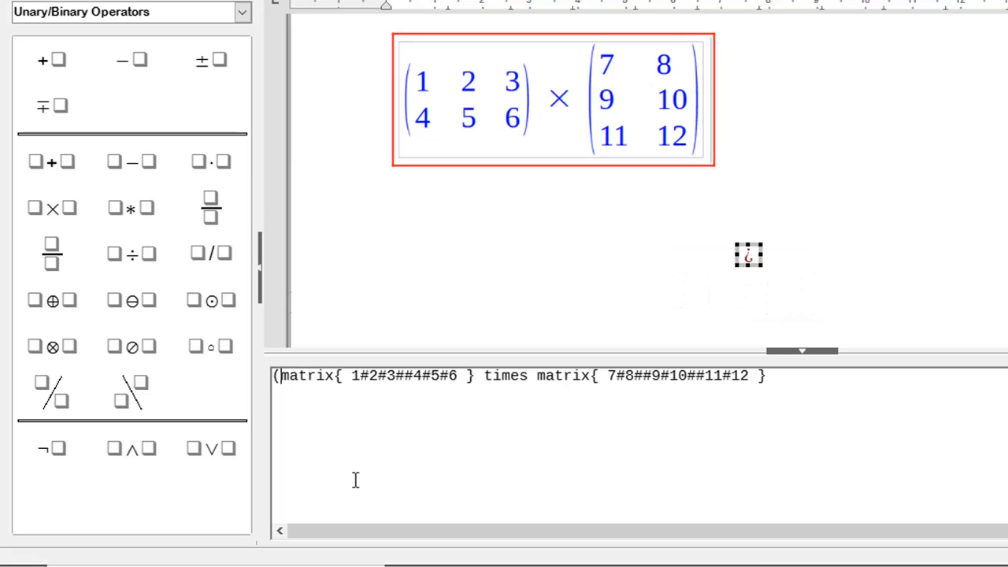
{"action": "left_click", "coordinate": [478, 376]}
{"action": "type", "text": ")"}
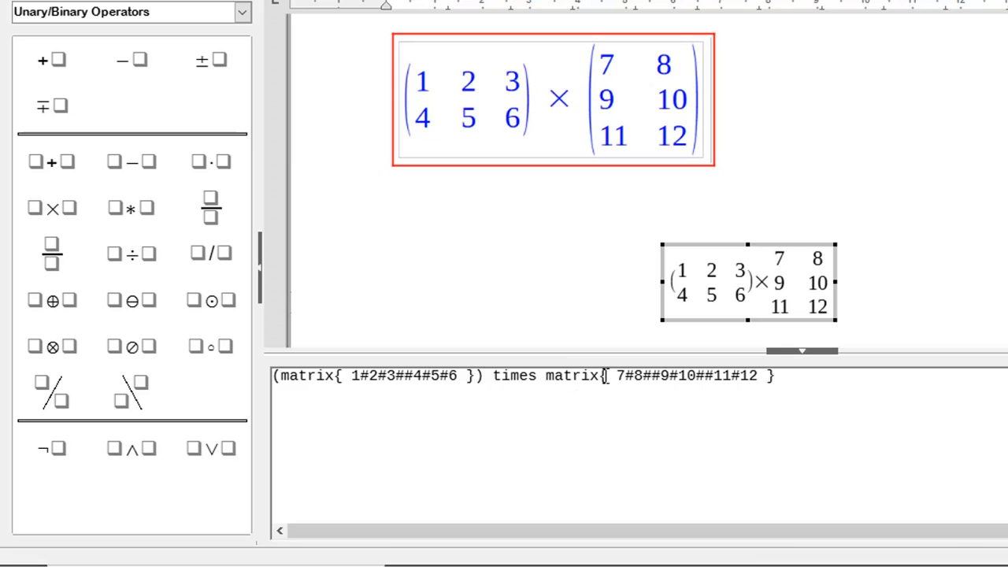
Step: Enclose the second matrix command after times in round parentheses
{"action": "left_click", "coordinate": [547, 376]}
{"action": "type", "text": "("}
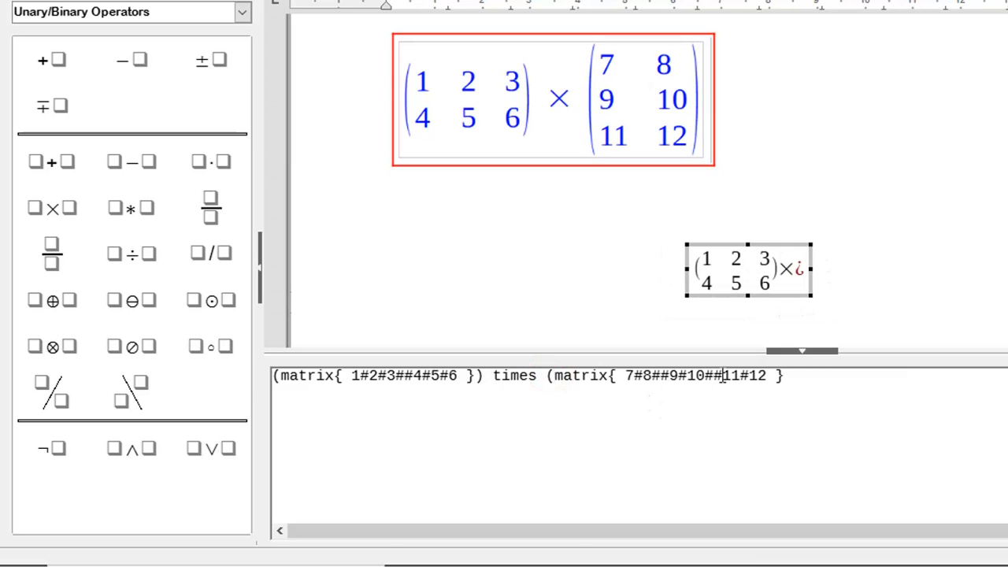
{"action": "left_click", "coordinate": [810, 378]}
{"action": "type", "text": ")"}
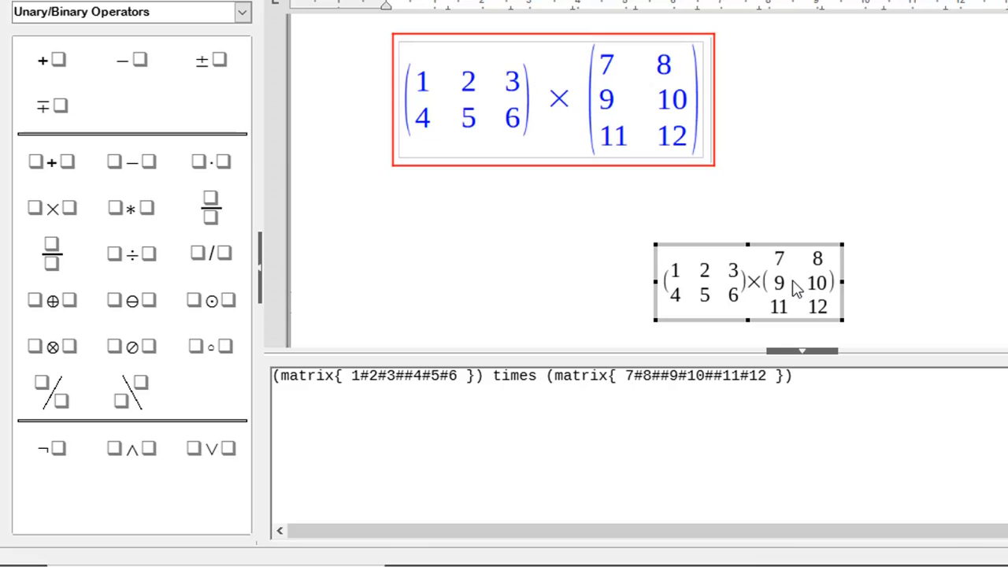
Step: Make the first matrix's parentheses scalable by adding left before the opening one and right before the closing one
{"action": "left_click", "coordinate": [276, 378]}
{"action": "type", "text": "left"}
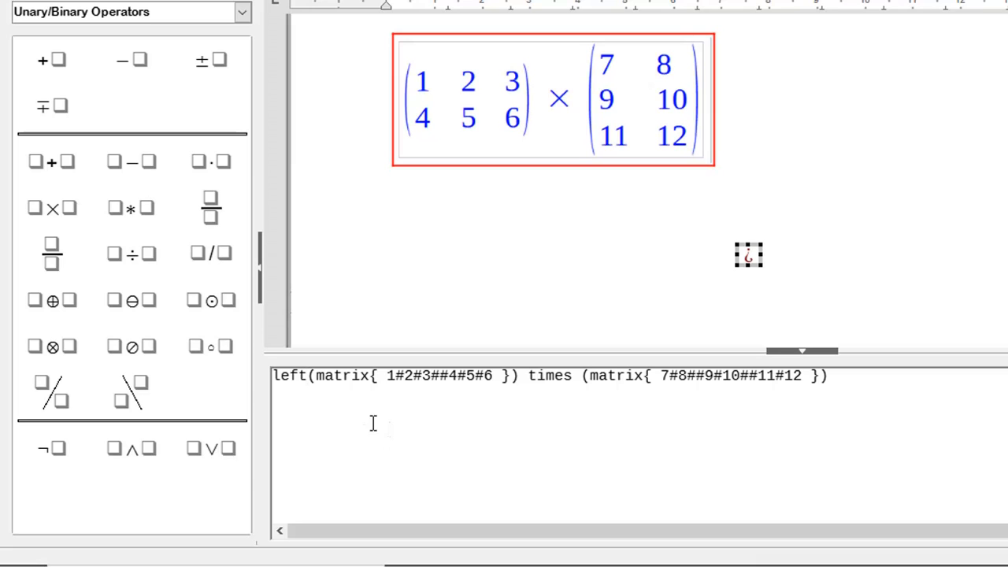
{"action": "right_click", "coordinate": [512, 380]}
{"action": "left_click", "coordinate": [546, 436]}
{"action": "type", "text": "right"}
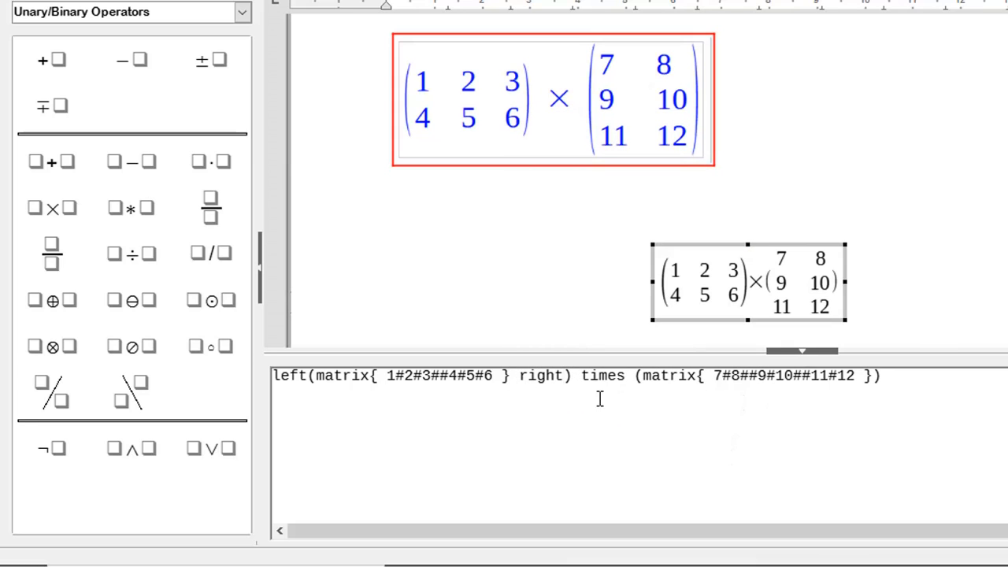
{"action": "left_click", "coordinate": [568, 377]}
{"action": "left_click", "coordinate": [706, 410]}
Step: Make the second matrix's parentheses scalable with left before the opening one and right before the closing one
{"action": "left_click", "coordinate": [635, 376]}
{"action": "type", "text": "left"}
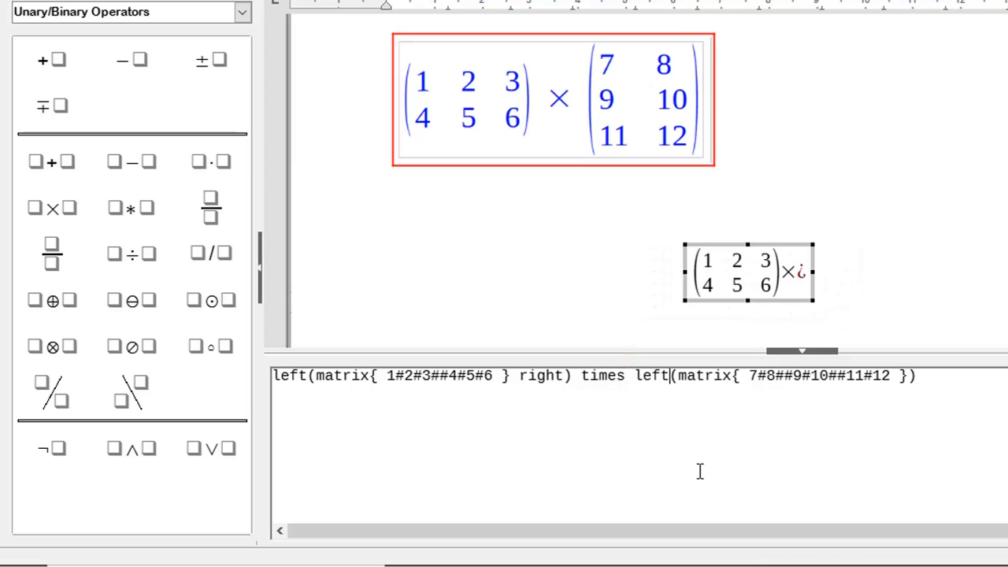
{"action": "left_click", "coordinate": [915, 377]}
{"action": "type", "text": "ri"}
{"action": "key", "text": "BackSpace"}
{"action": "key", "text": "BackSpace"}
{"action": "left_click", "coordinate": [908, 376]}
{"action": "type", "text": "rigght"}
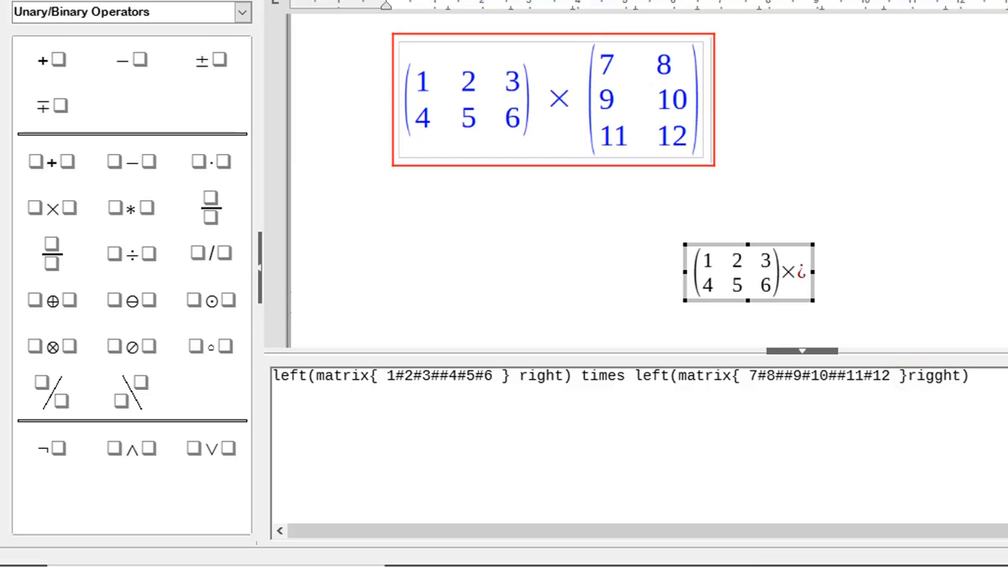
{"action": "key", "text": "BackSpace"}
{"action": "key", "text": "BackSpace"}
{"action": "key", "text": "BackSpace"}
{"action": "type", "text": "ht"}
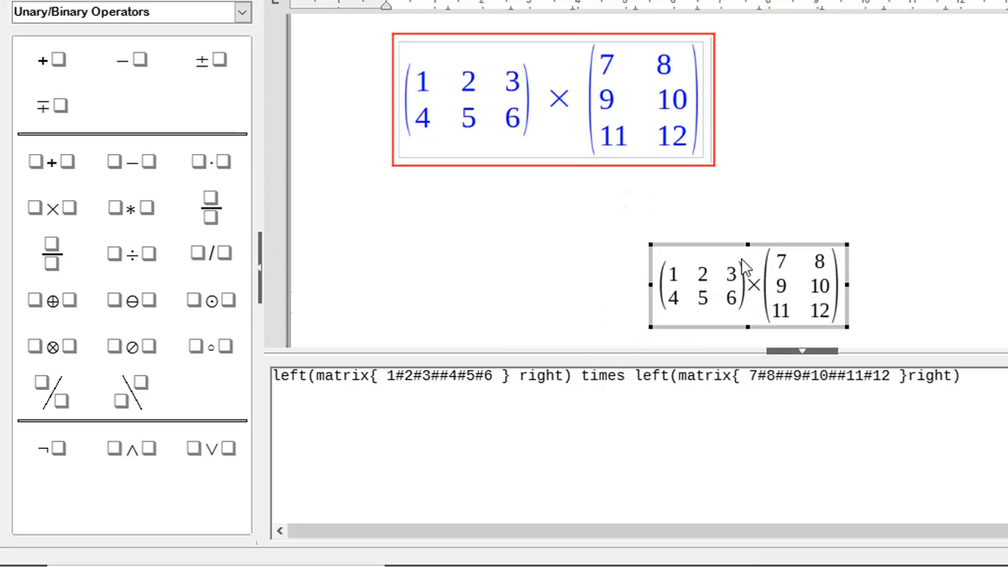
Step: Insert a ~ space on each side of the times sign in the matrix formula and leave formula editing
{"action": "left_click", "coordinate": [753, 285]}
{"action": "key", "text": "space"}
{"action": "left_click", "coordinate": [771, 288]}
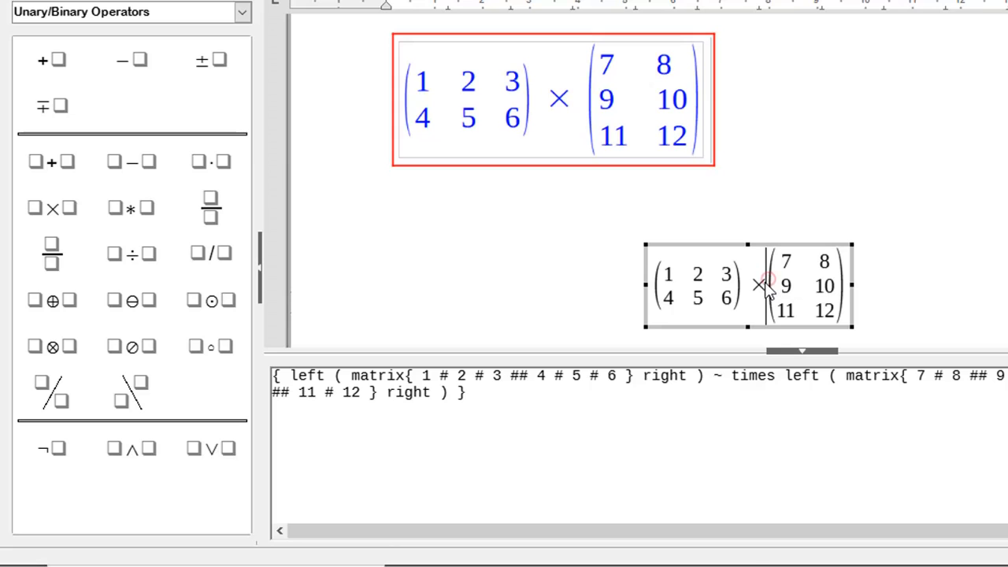
{"action": "key", "text": "space"}
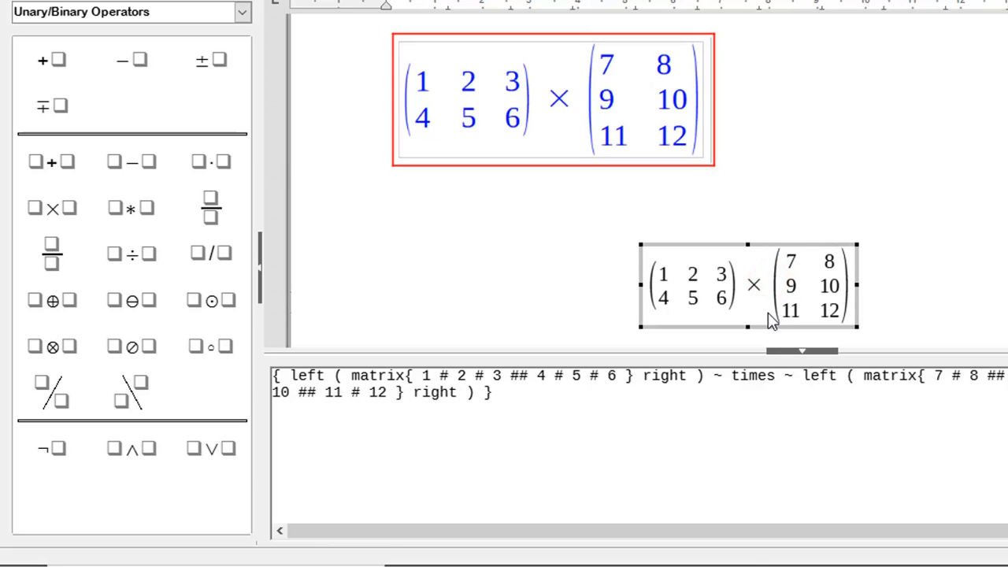
{"action": "double_click", "coordinate": [717, 377]}
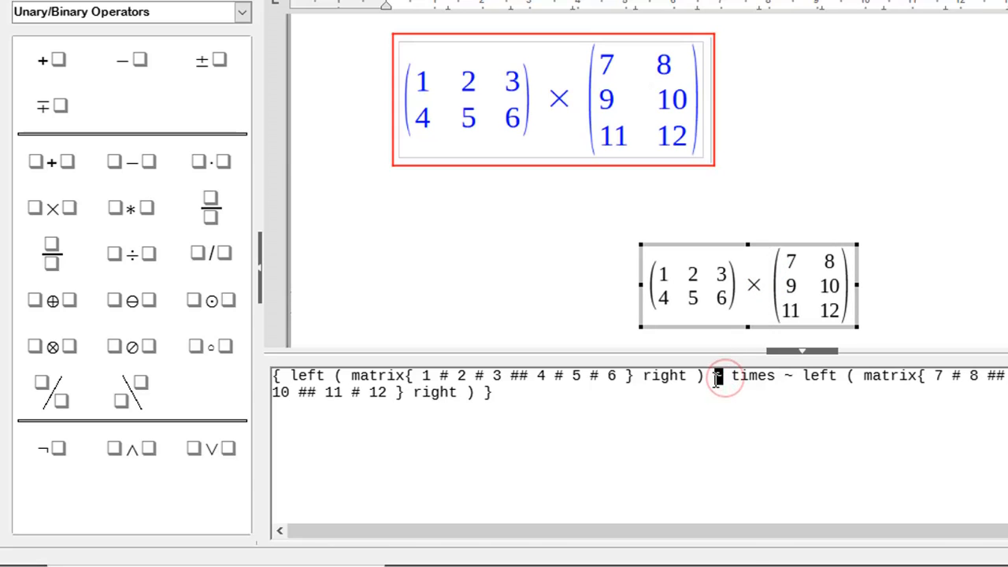
{"action": "double_click", "coordinate": [789, 376]}
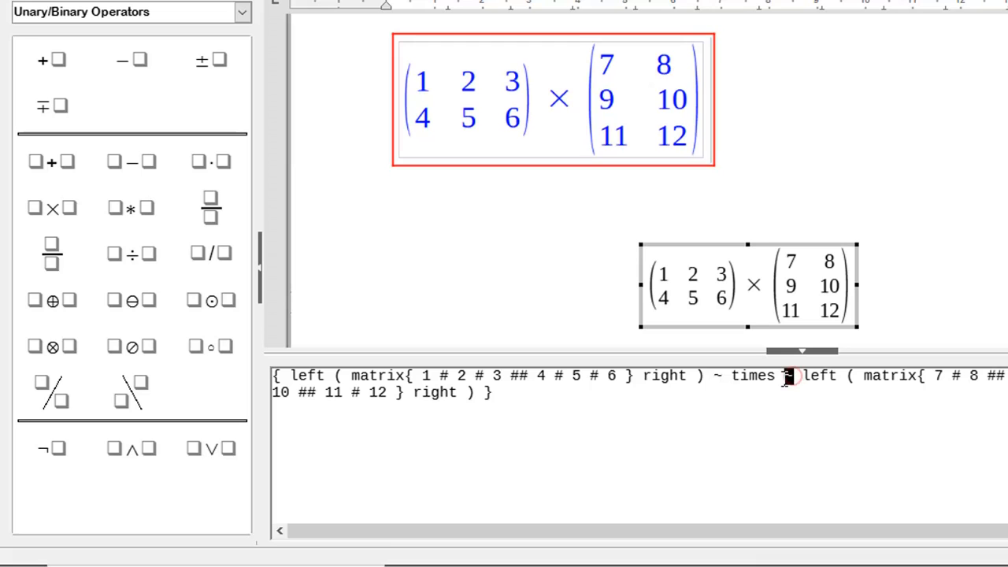
{"action": "double_click", "coordinate": [719, 378]}
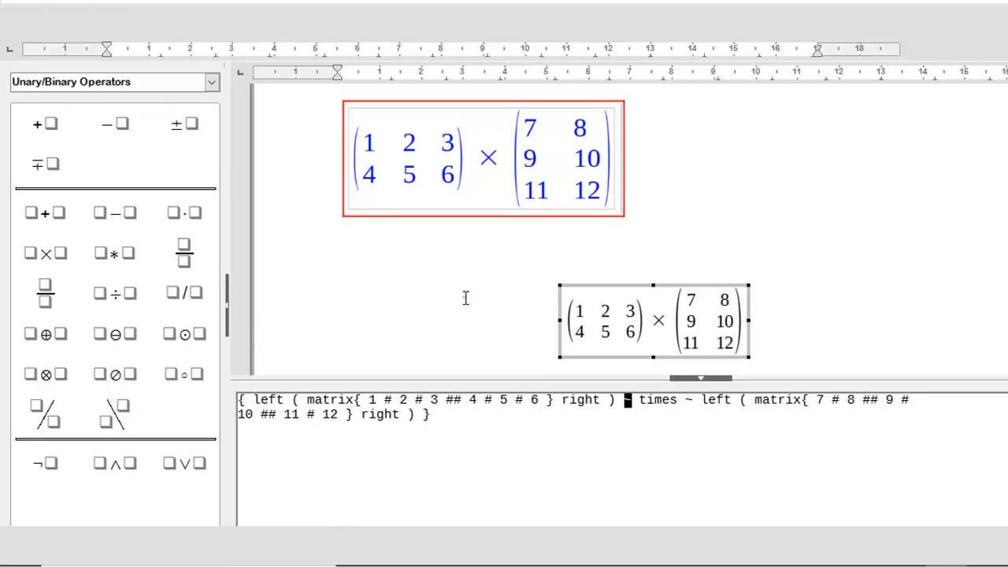
{"action": "left_click", "coordinate": [531, 259]}
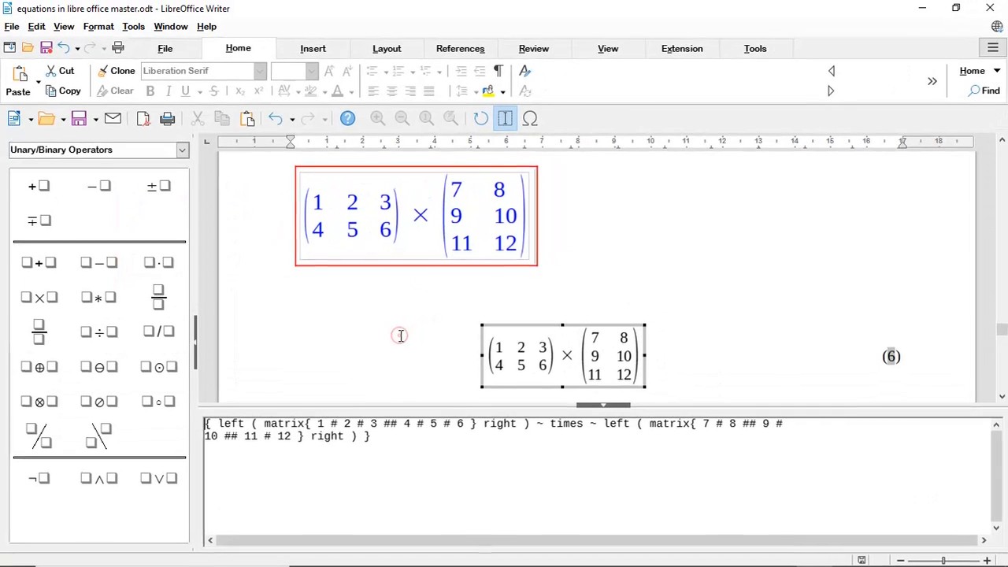
{"action": "left_click", "coordinate": [617, 306]}
{"action": "scroll", "coordinate": [425, 411], "scroll_direction": "down", "scroll_amount": 2}
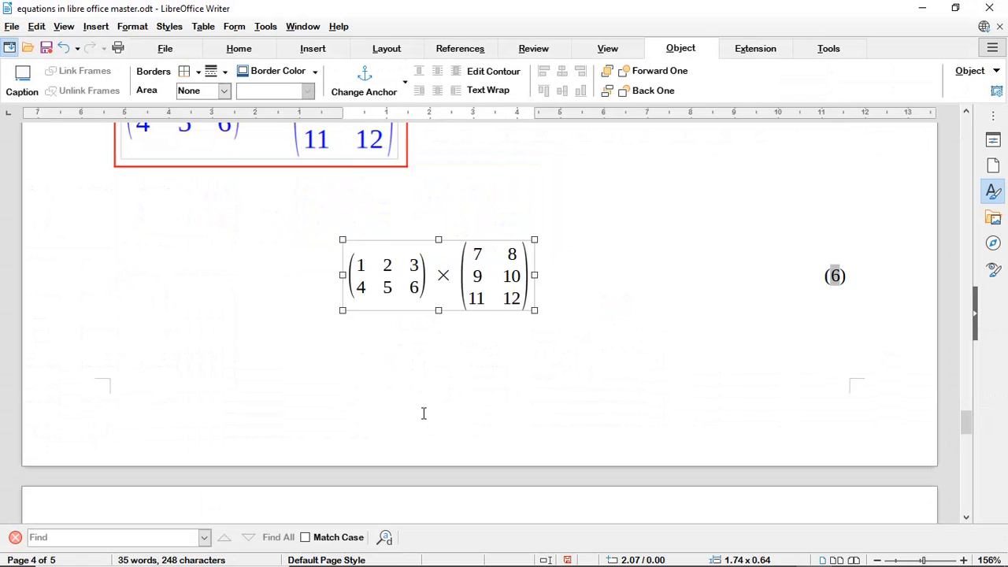
{"action": "scroll", "coordinate": [424, 413], "scroll_direction": "down", "scroll_amount": 1}
{"action": "scroll", "coordinate": [426, 403], "scroll_direction": "up", "scroll_amount": 2}
{"action": "scroll", "coordinate": [425, 401], "scroll_direction": "down", "scroll_amount": 1}
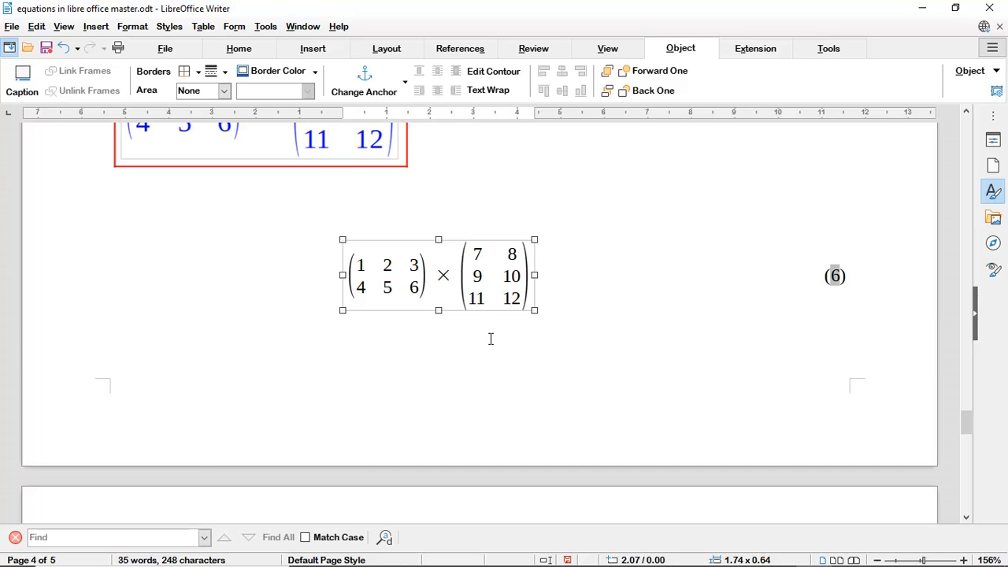
{"action": "scroll", "coordinate": [491, 338], "scroll_direction": "down", "scroll_amount": 3}
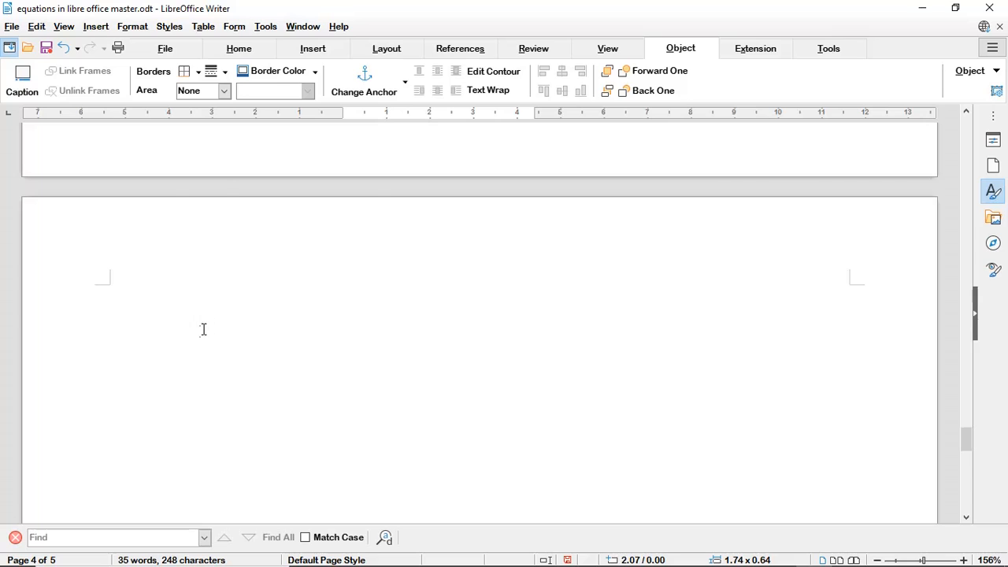
{"action": "left_click", "coordinate": [191, 337]}
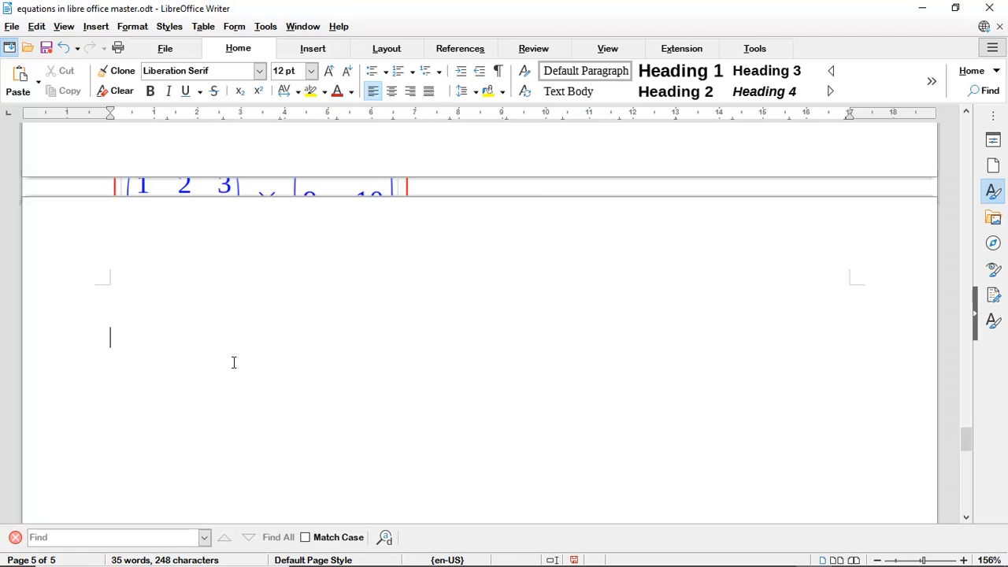
Step: Delete the table row holding the x=4, y=1 formula and its number, and inspect the numbering of the matrix formula
{"action": "scroll", "coordinate": [234, 362], "scroll_direction": "up", "scroll_amount": 6}
{"action": "scroll", "coordinate": [693, 369], "scroll_direction": "up", "scroll_amount": 3}
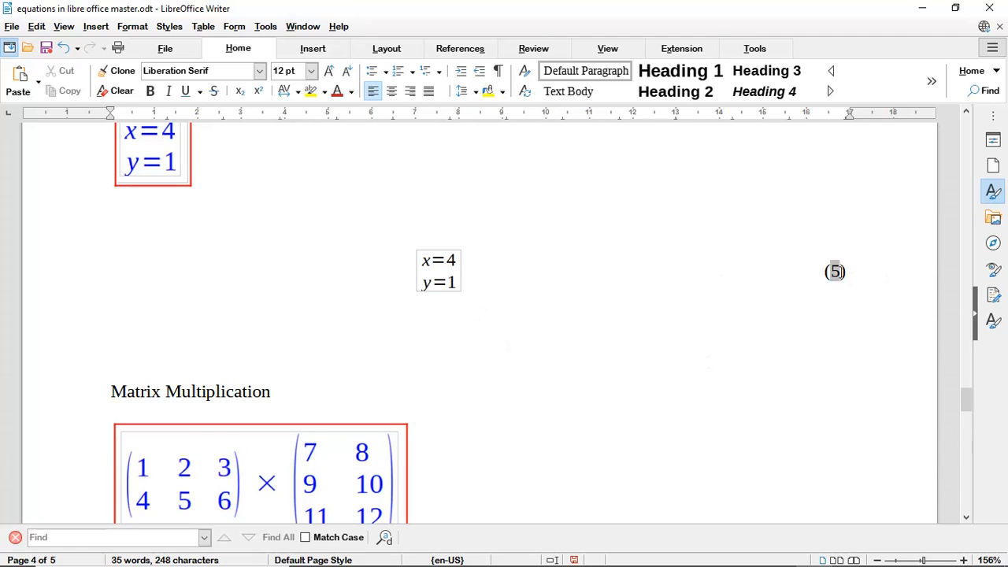
{"action": "left_click", "coordinate": [835, 272]}
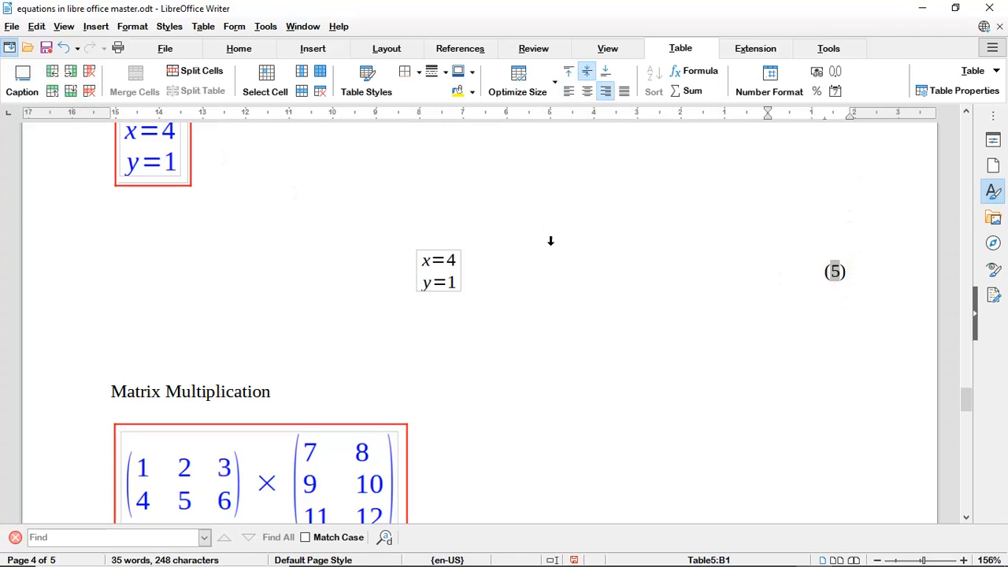
{"action": "scroll", "coordinate": [819, 353], "scroll_direction": "down", "scroll_amount": 4}
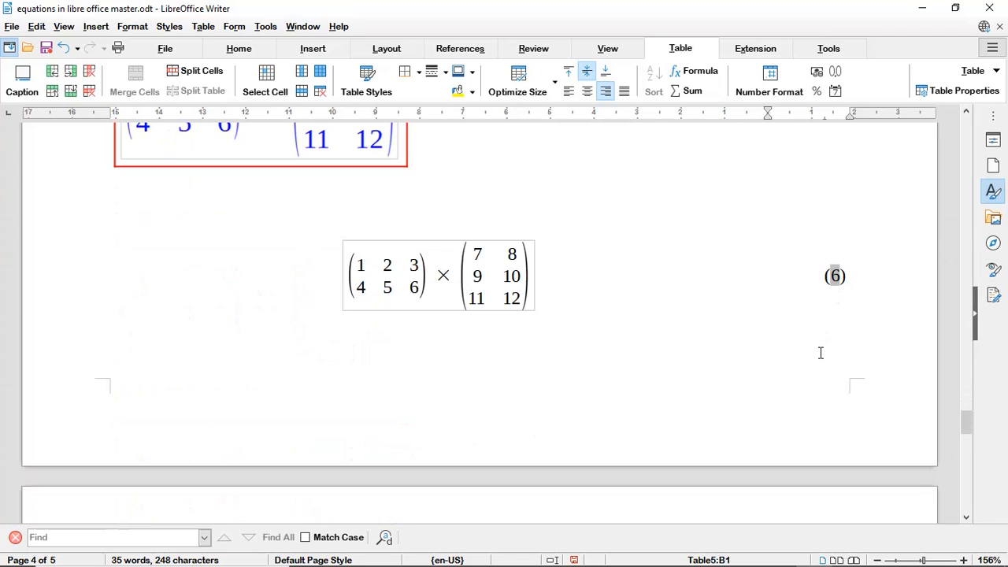
{"action": "scroll", "coordinate": [836, 283], "scroll_direction": "up", "scroll_amount": 5}
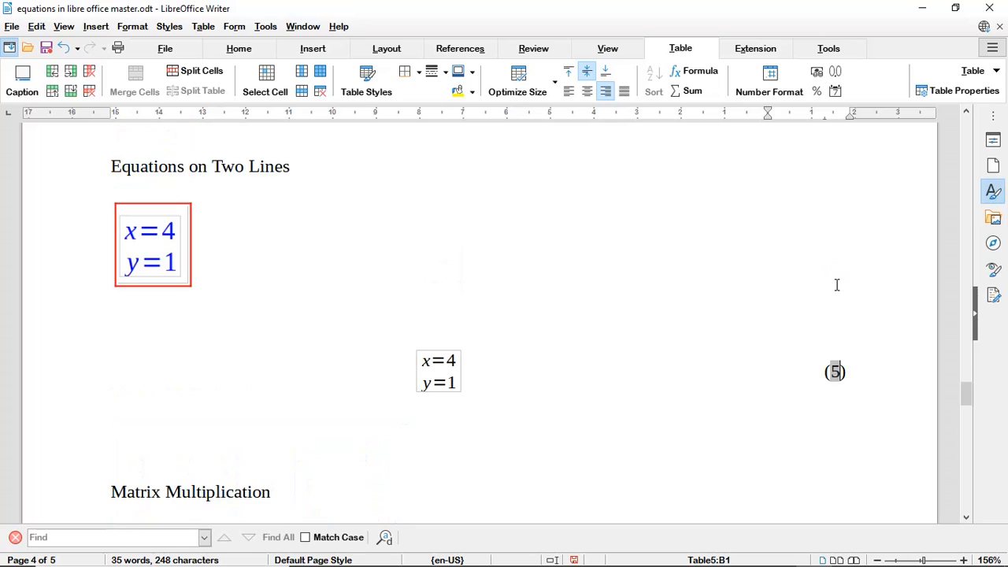
{"action": "left_click", "coordinate": [89, 91]}
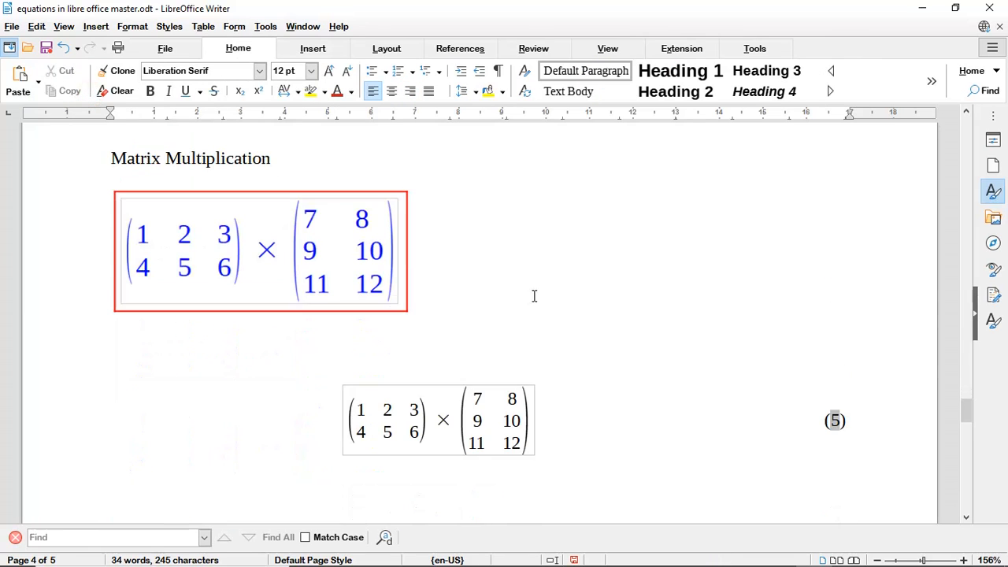
{"action": "scroll", "coordinate": [533, 295], "scroll_direction": "down", "scroll_amount": 2}
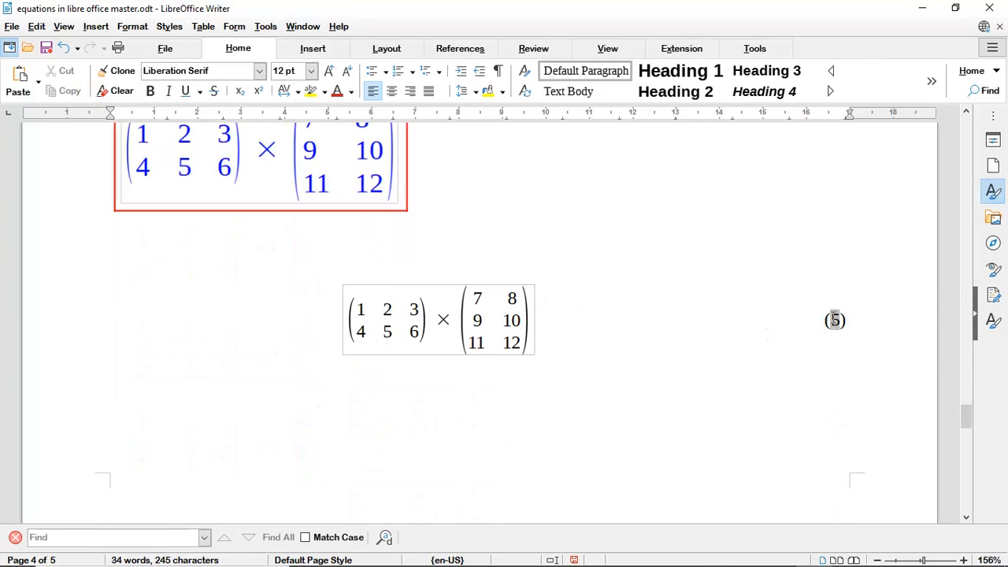
{"action": "scroll", "coordinate": [823, 326], "scroll_direction": "up", "scroll_amount": 6}
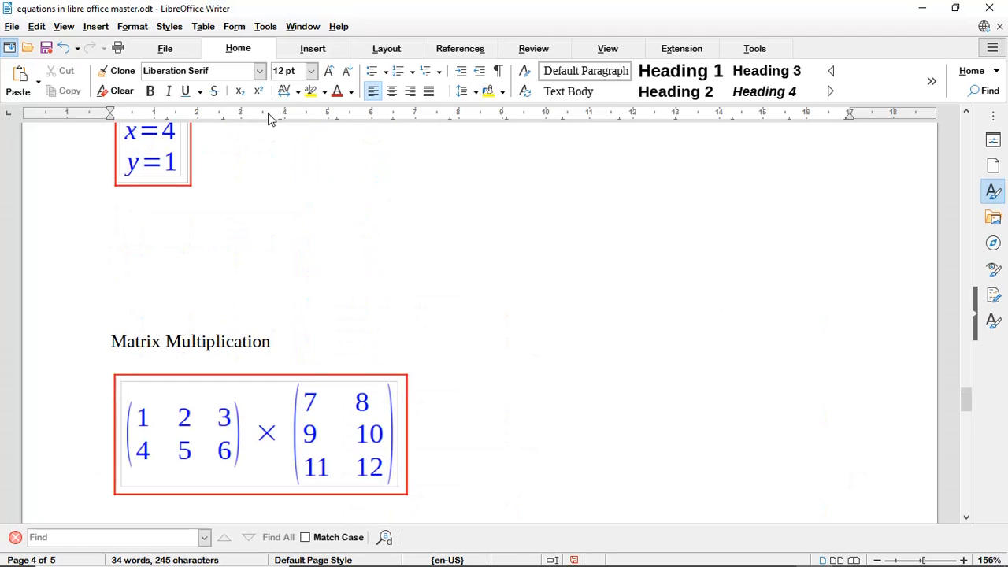
Step: Undo the deletion of the numbered x=4, y=1 formula row and check the matrix formula's number again
{"action": "left_click", "coordinate": [64, 47]}
{"action": "left_click", "coordinate": [675, 349]}
{"action": "scroll", "coordinate": [675, 349], "scroll_direction": "down", "scroll_amount": 4}
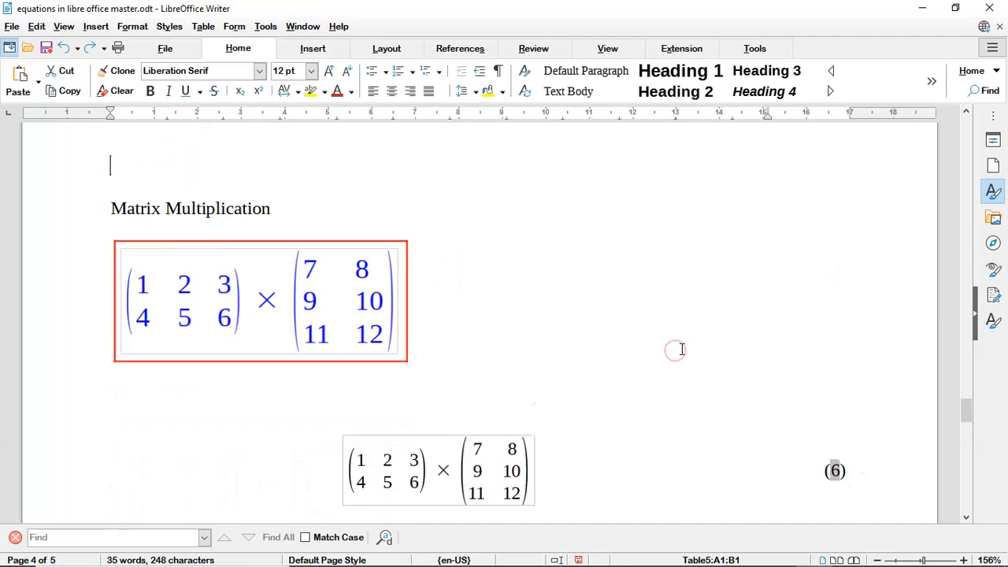
{"action": "scroll", "coordinate": [765, 375], "scroll_direction": "up", "scroll_amount": 4}
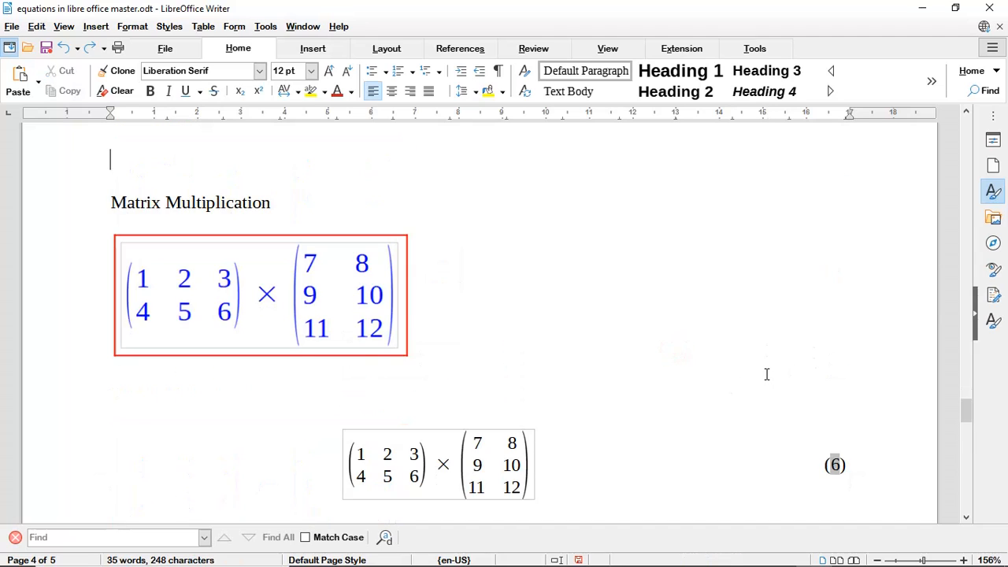
Step: Start a new index at the beginning of the blank page 5 with Index of Tables as its type
{"action": "scroll", "coordinate": [596, 402], "scroll_direction": "down", "scroll_amount": 1}
{"action": "scroll", "coordinate": [596, 402], "scroll_direction": "down", "scroll_amount": 3}
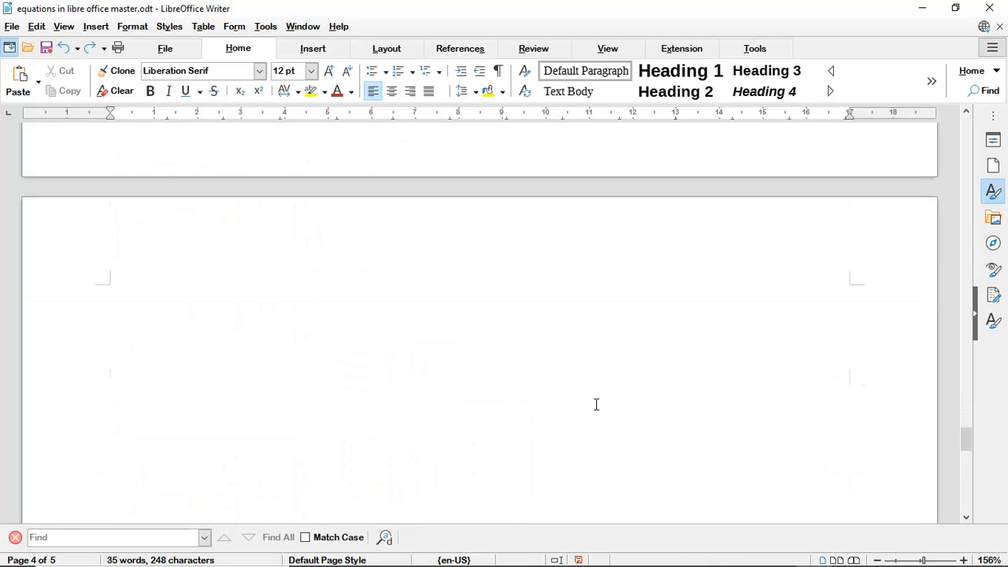
{"action": "left_click", "coordinate": [135, 336]}
{"action": "left_click", "coordinate": [459, 49]}
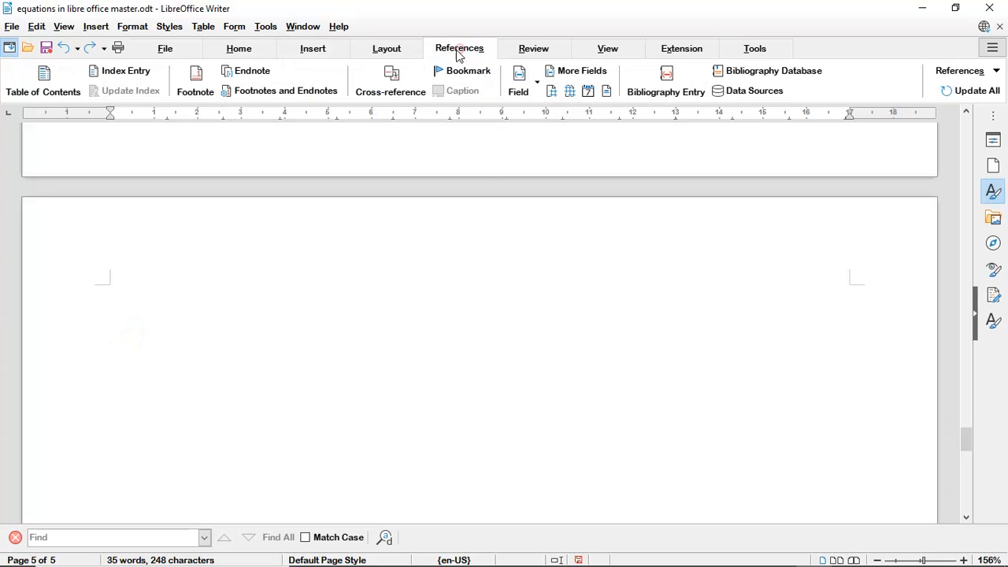
{"action": "left_click", "coordinate": [51, 93]}
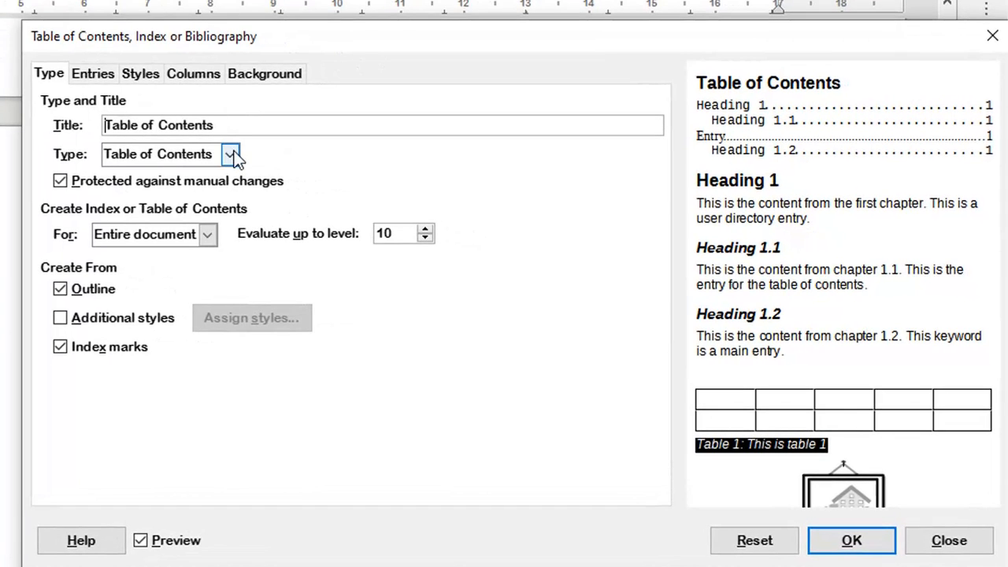
{"action": "left_click", "coordinate": [230, 154]}
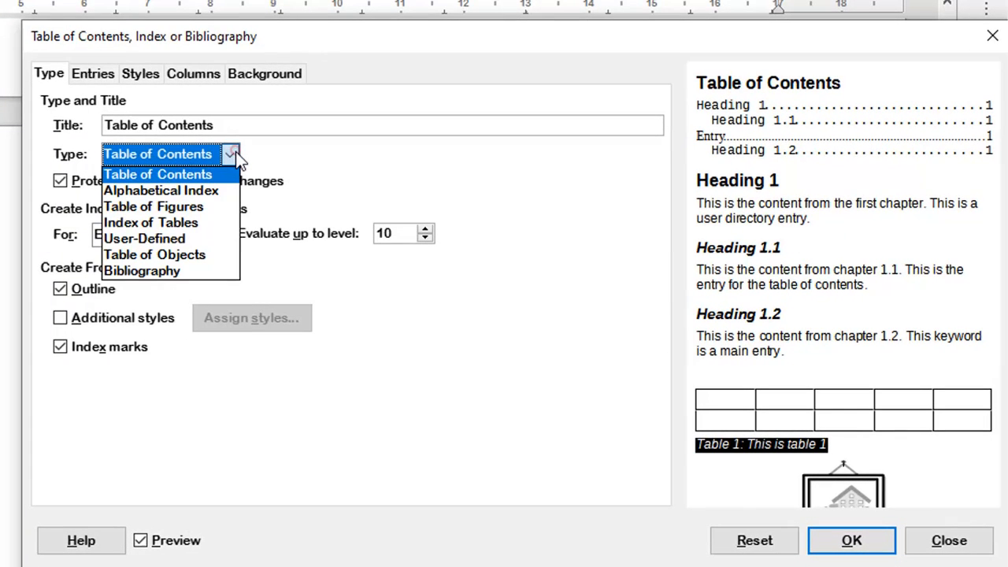
{"action": "left_click", "coordinate": [186, 222]}
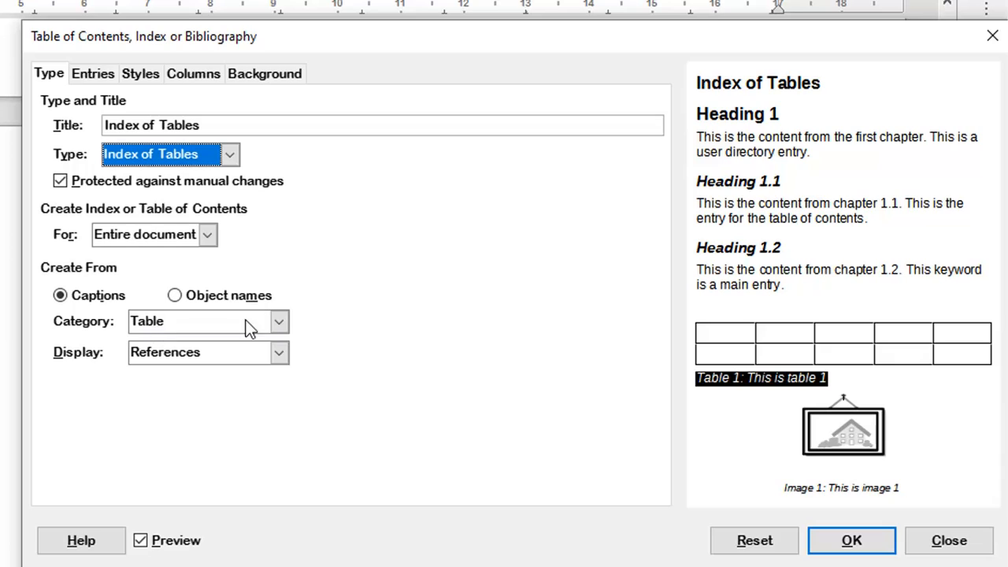
Step: Set the index's caption category to Text and title it Index of Equations
{"action": "left_click", "coordinate": [279, 324]}
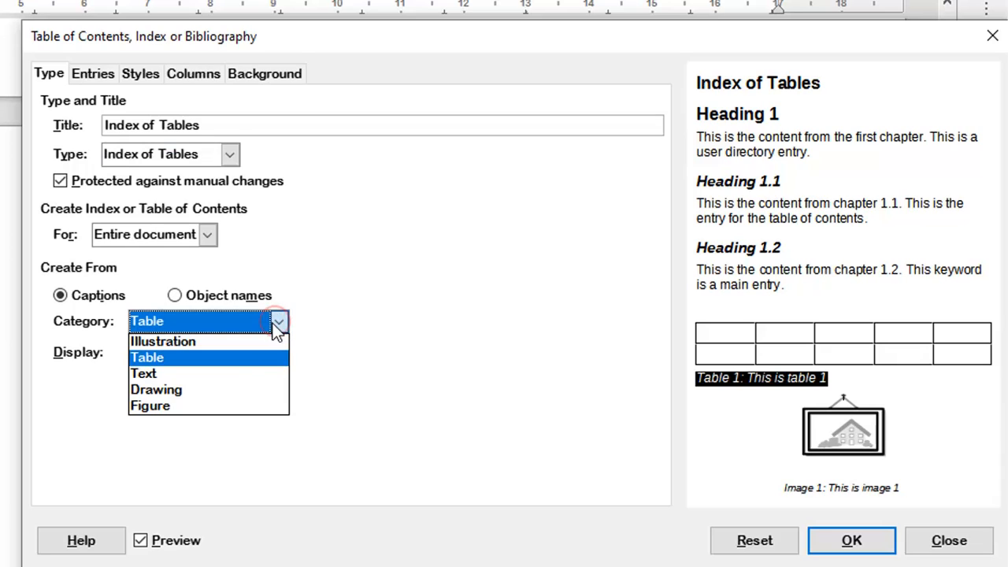
{"action": "left_click", "coordinate": [154, 373]}
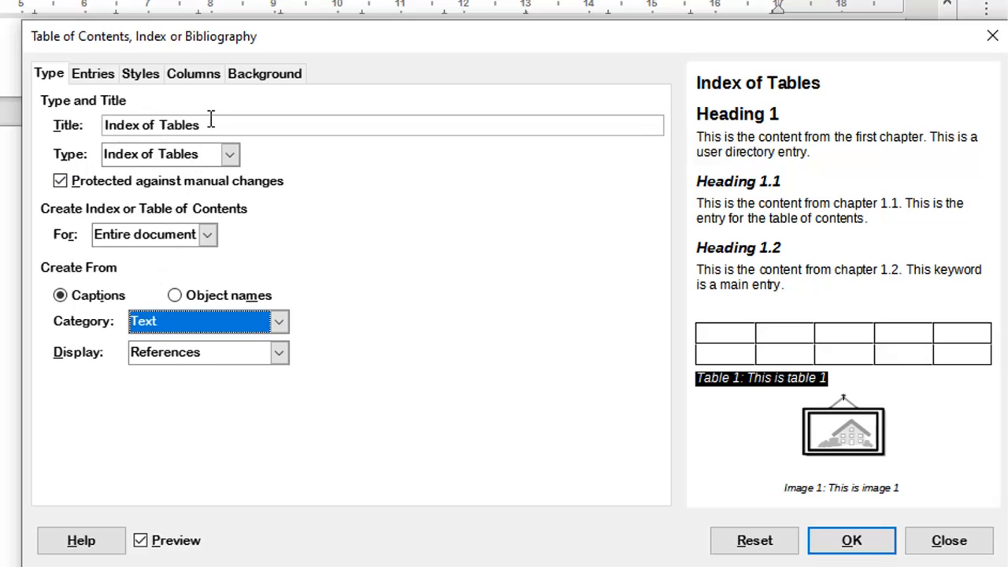
{"action": "left_click_drag", "start_coordinate": [211, 125], "coordinate": [151, 129]}
{"action": "type", "text": "Eq"}
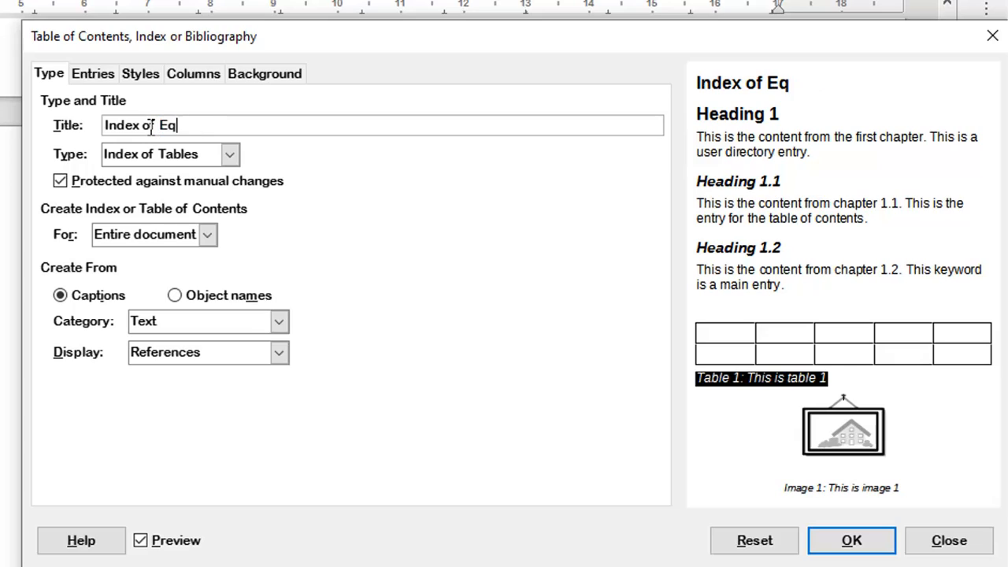
{"action": "type", "text": "uations"}
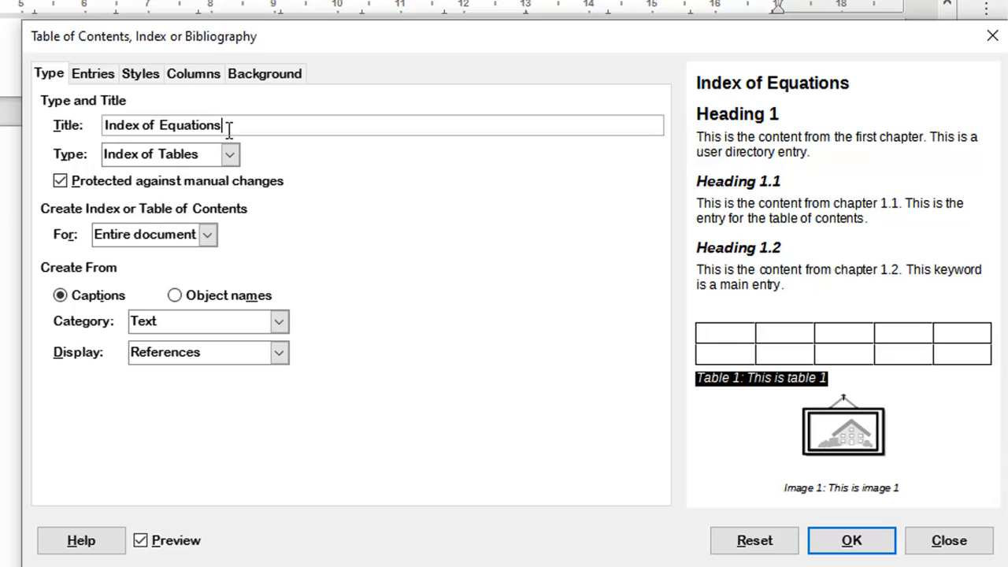
Step: Prefix the entry structure with the word Equation before the entry text and create the index
{"action": "left_click", "coordinate": [91, 75]}
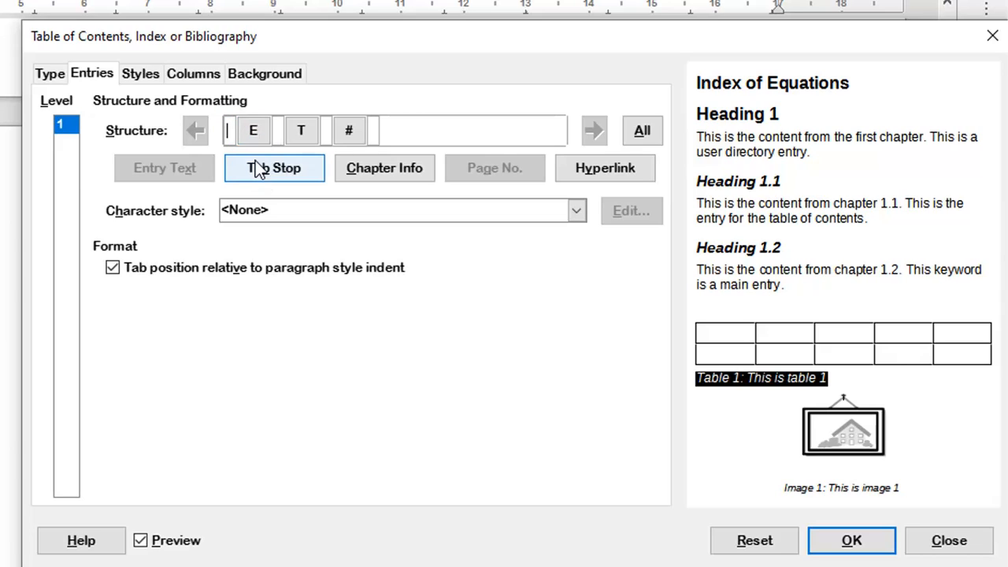
{"action": "type", "text": "Equation"}
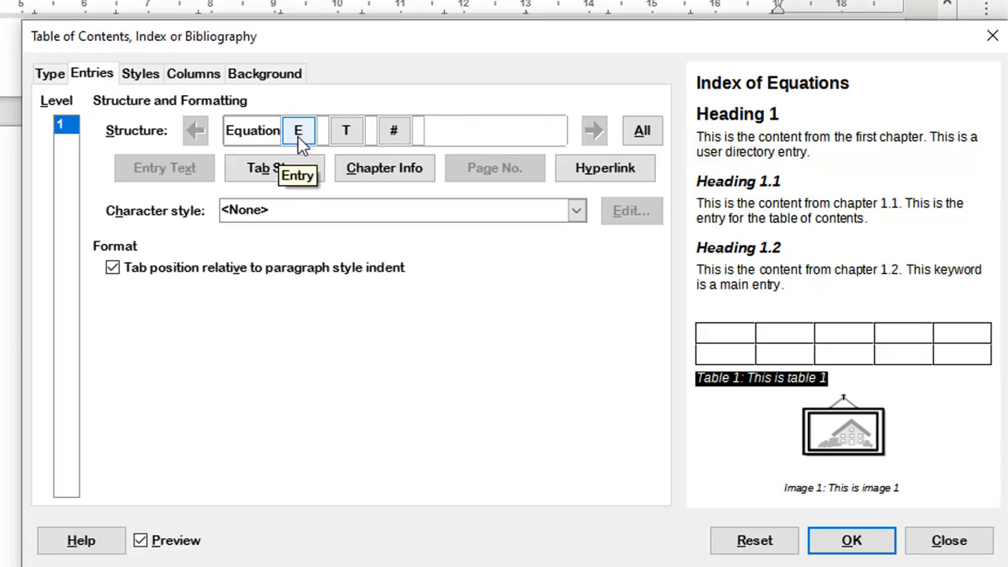
{"action": "left_click", "coordinate": [50, 76]}
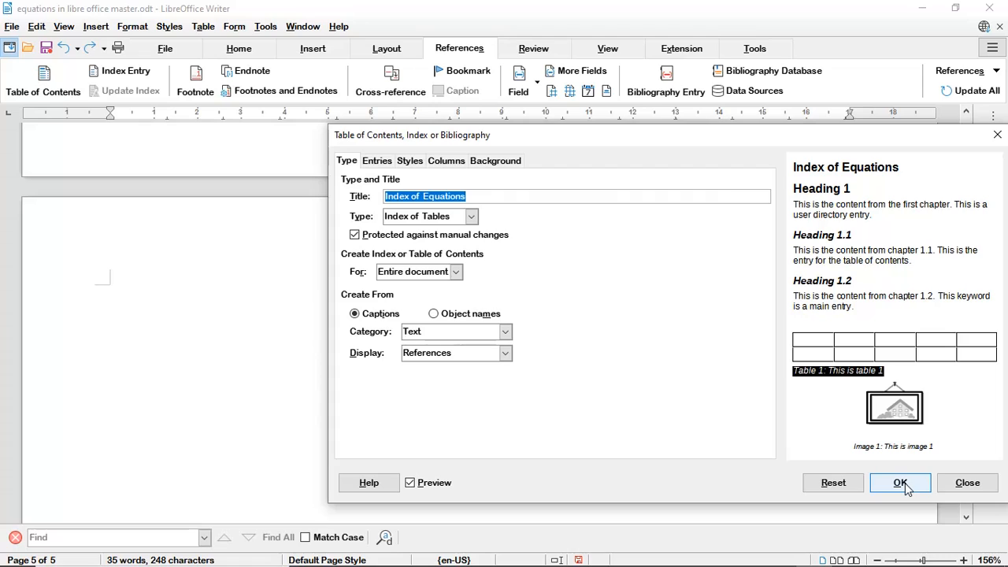
{"action": "left_click", "coordinate": [902, 483]}
{"action": "scroll", "coordinate": [636, 382], "scroll_direction": "down", "scroll_amount": 2}
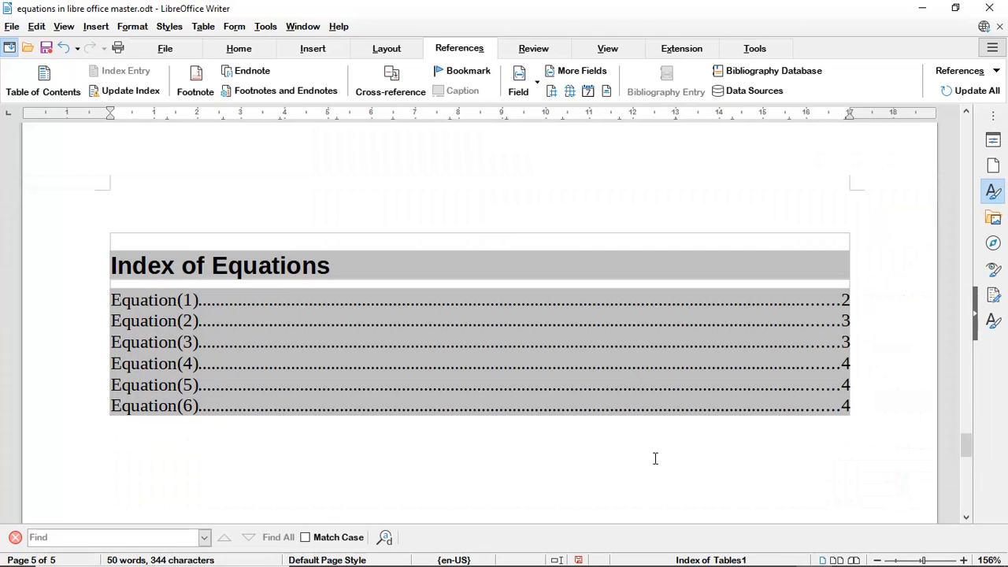
Step: Update the Index of Equations on page 5
{"action": "left_click", "coordinate": [326, 452]}
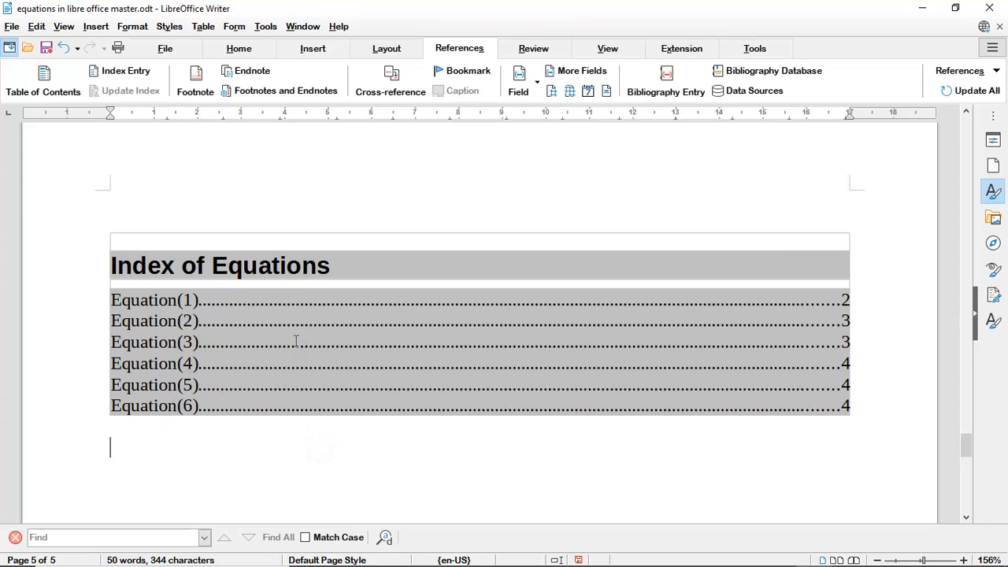
{"action": "right_click", "coordinate": [354, 270]}
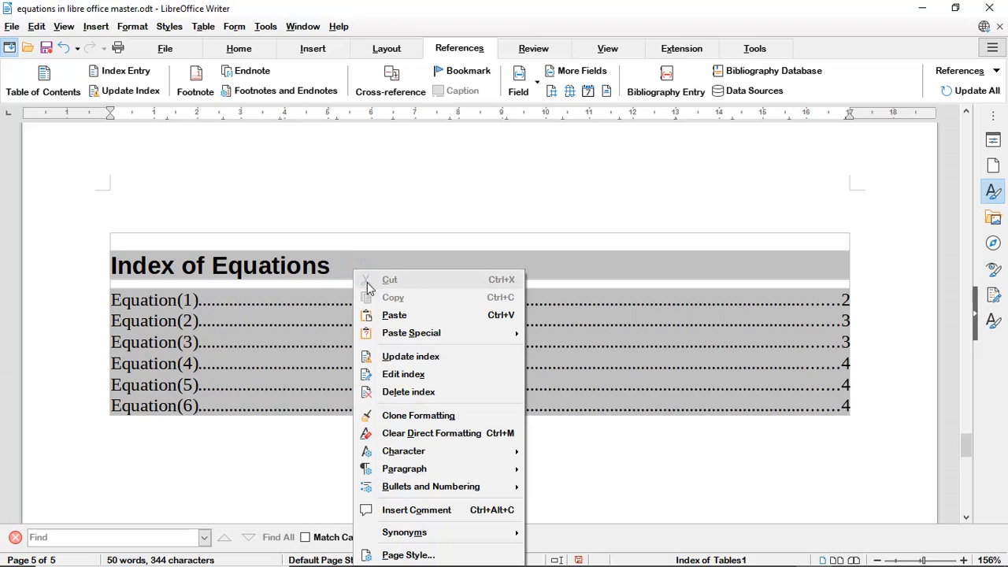
{"action": "left_click", "coordinate": [410, 357]}
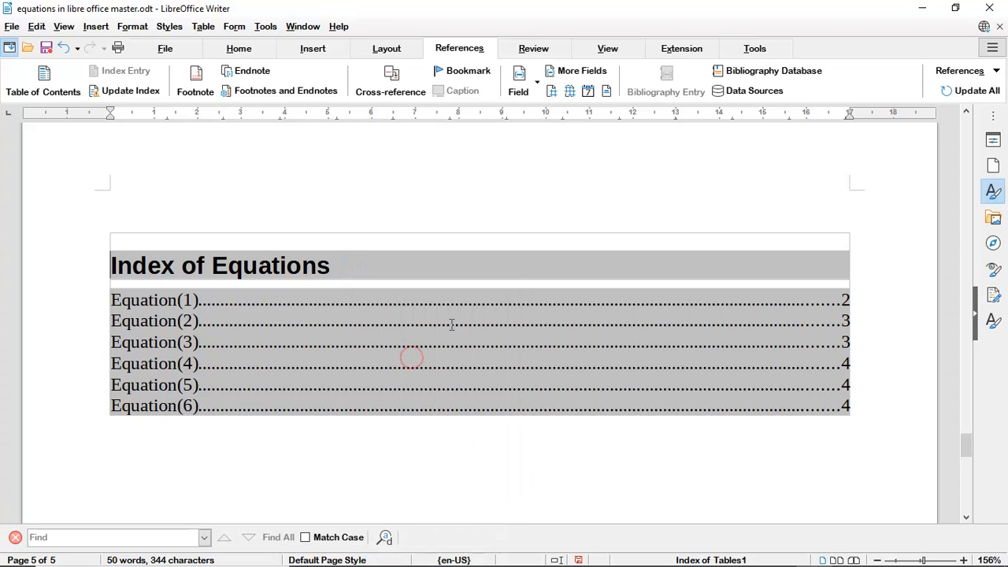
Step: Review the caption category and entry structure in the settings of the Index of Equations
{"action": "right_click", "coordinate": [447, 338]}
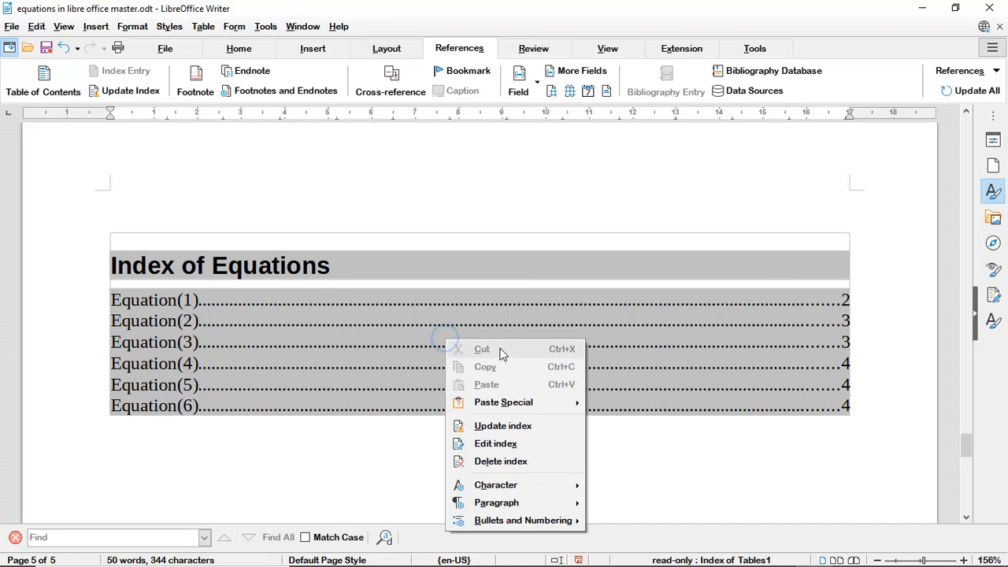
{"action": "left_click", "coordinate": [497, 447]}
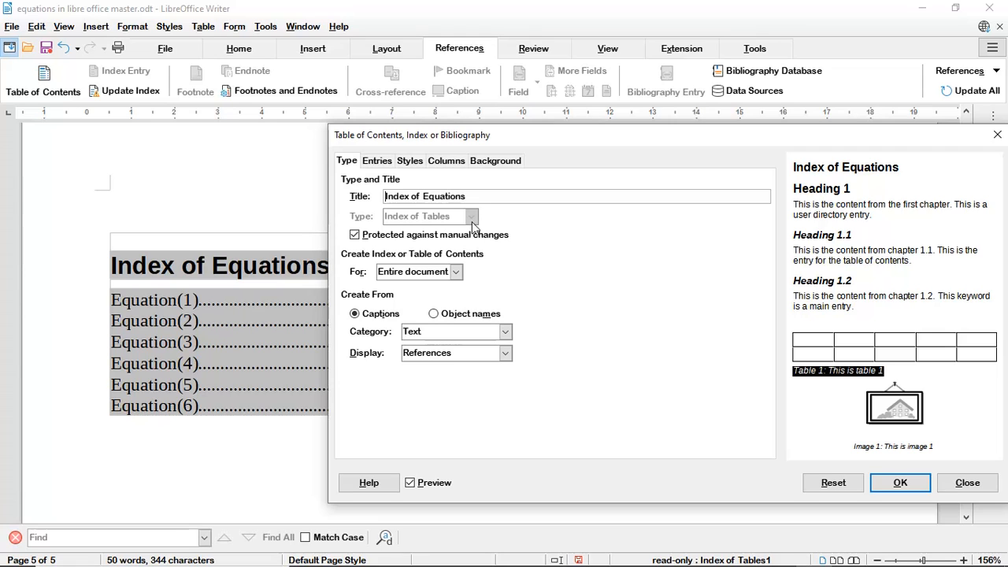
{"action": "left_click_drag", "start_coordinate": [535, 149], "coordinate": [342, 176]}
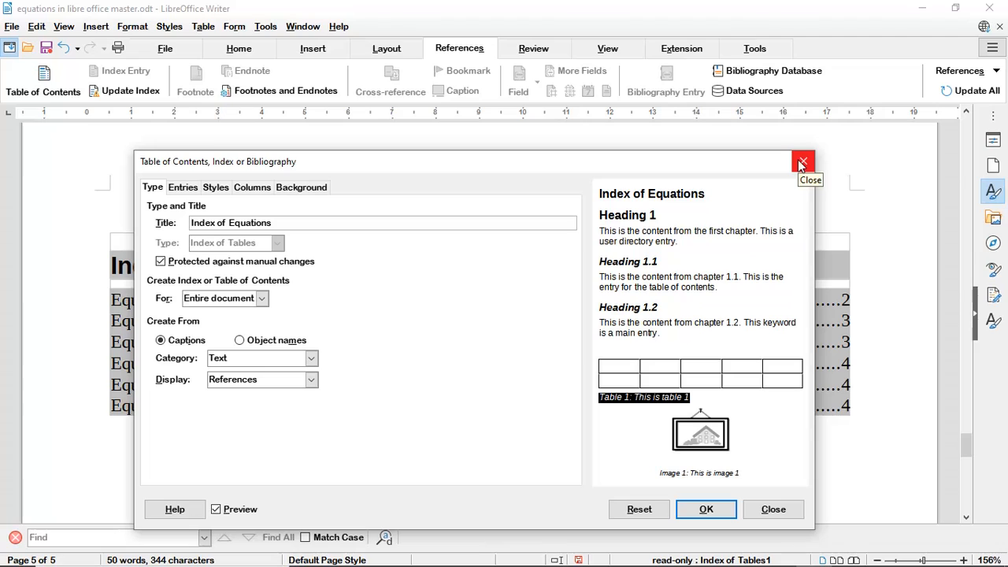
{"action": "left_click", "coordinate": [311, 358]}
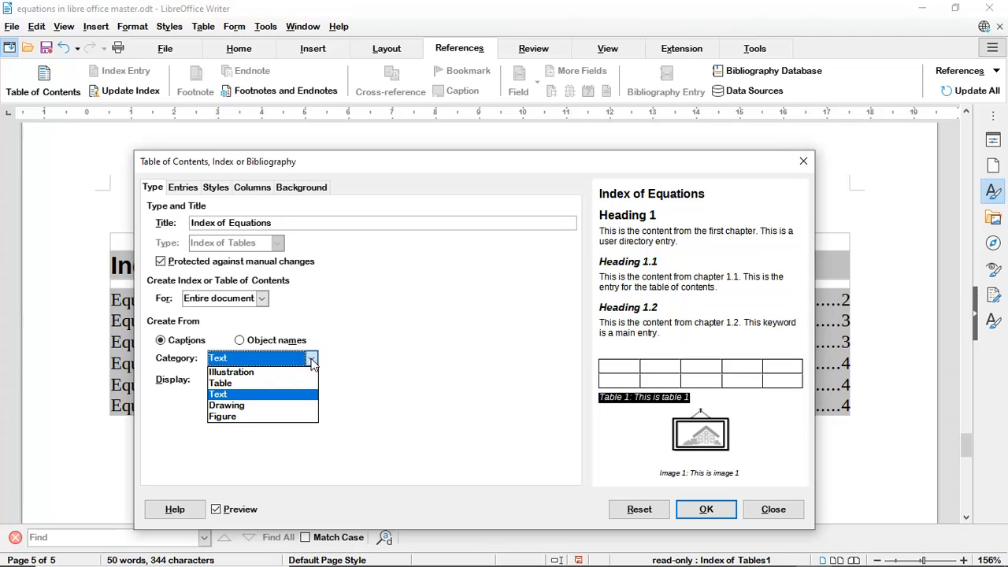
{"action": "left_click", "coordinate": [245, 384]}
{"action": "left_click", "coordinate": [240, 393]}
{"action": "left_click", "coordinate": [186, 191]}
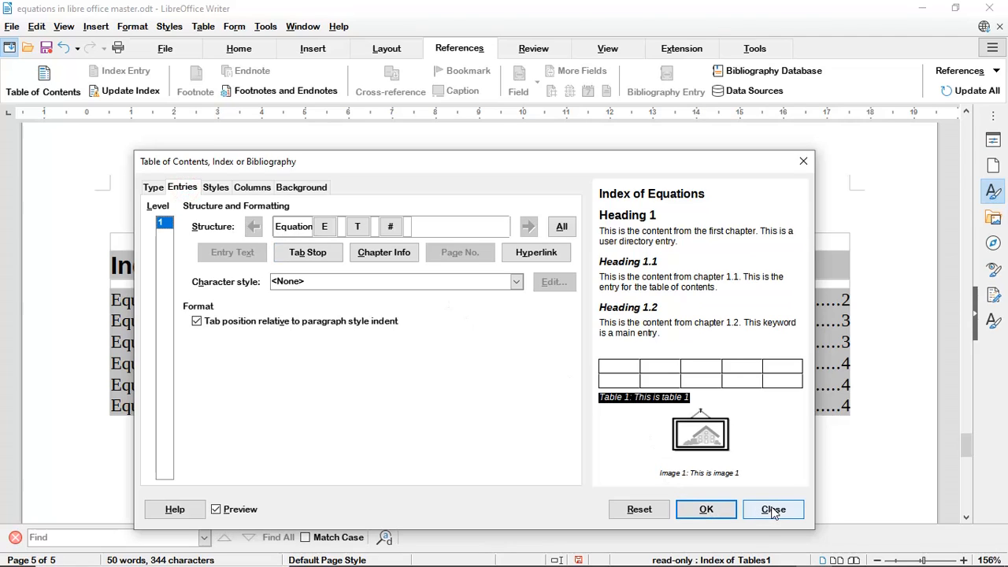
{"action": "left_click", "coordinate": [706, 509]}
{"action": "left_click", "coordinate": [374, 441]}
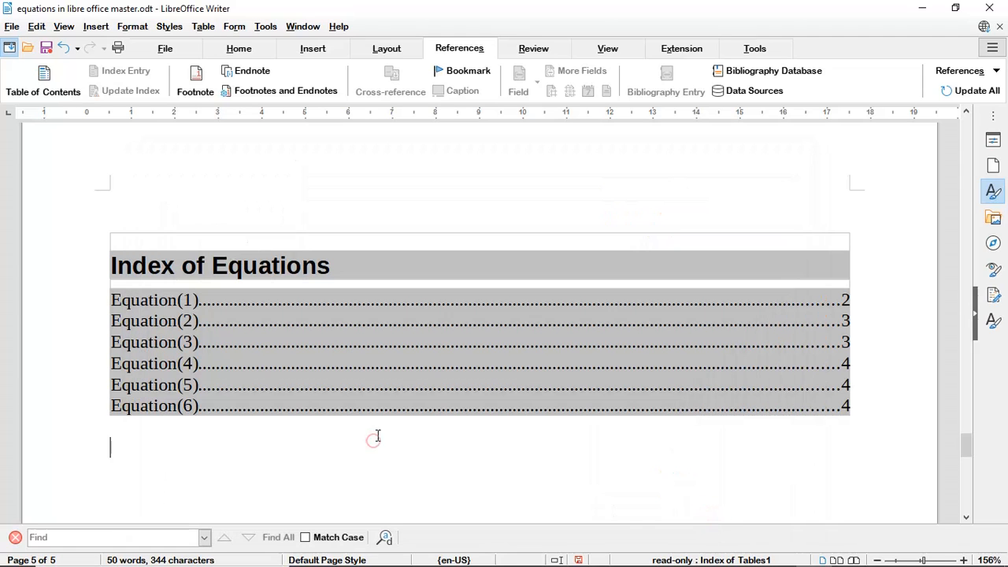
Step: Delete the numbered x=4, y=1 equation row above Matrix Multiplication on page 4
{"action": "scroll", "coordinate": [366, 424], "scroll_direction": "up", "scroll_amount": 8}
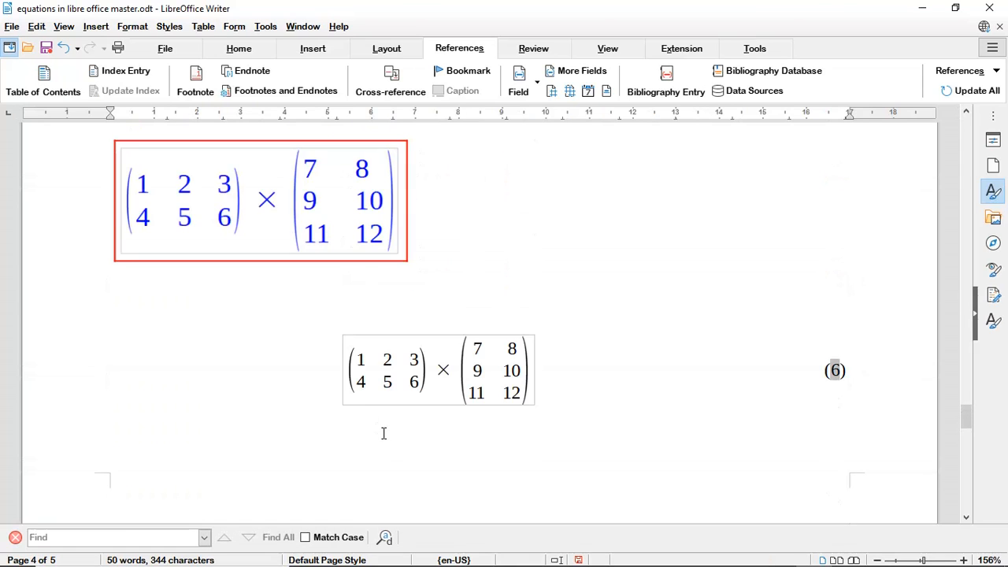
{"action": "scroll", "coordinate": [385, 435], "scroll_direction": "up", "scroll_amount": 4}
{"action": "scroll", "coordinate": [386, 439], "scroll_direction": "down", "scroll_amount": 2}
{"action": "scroll", "coordinate": [387, 441], "scroll_direction": "up", "scroll_amount": 2}
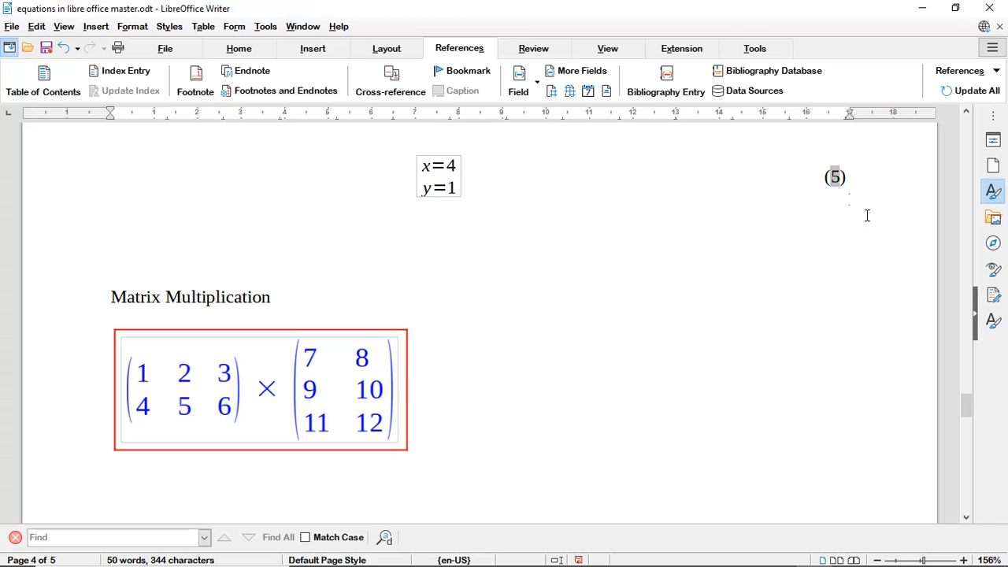
{"action": "left_click", "coordinate": [834, 175]}
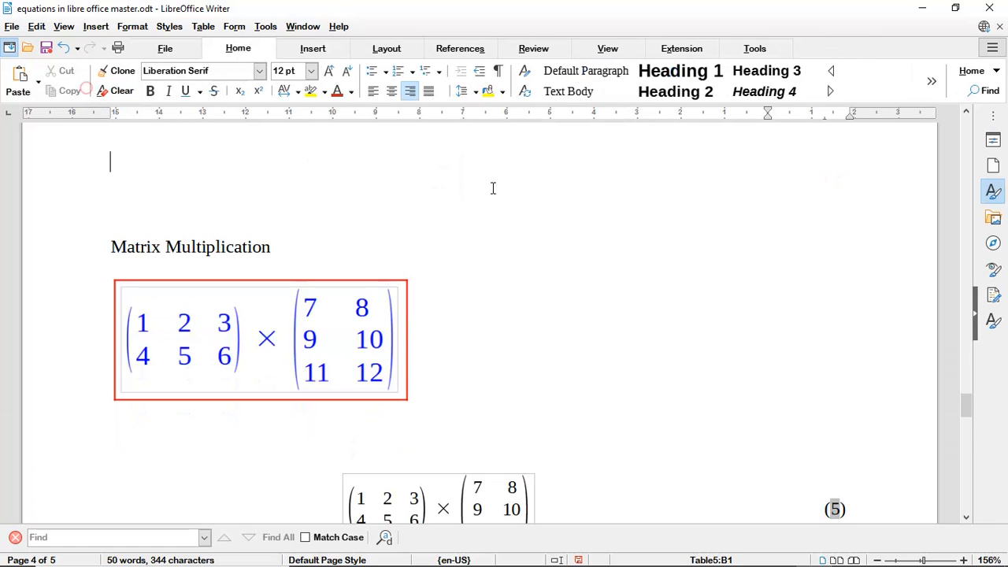
Step: Update the Index of Equations to reflect the removed equation row
{"action": "scroll", "coordinate": [699, 255], "scroll_direction": "down", "scroll_amount": 6}
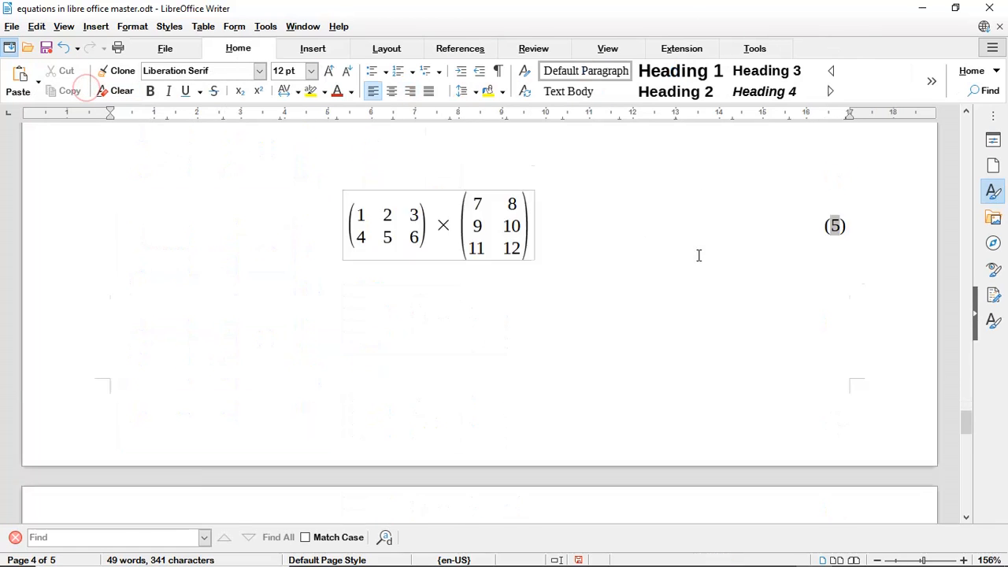
{"action": "scroll", "coordinate": [698, 256], "scroll_direction": "down", "scroll_amount": 5}
{"action": "scroll", "coordinate": [698, 255], "scroll_direction": "up", "scroll_amount": 1}
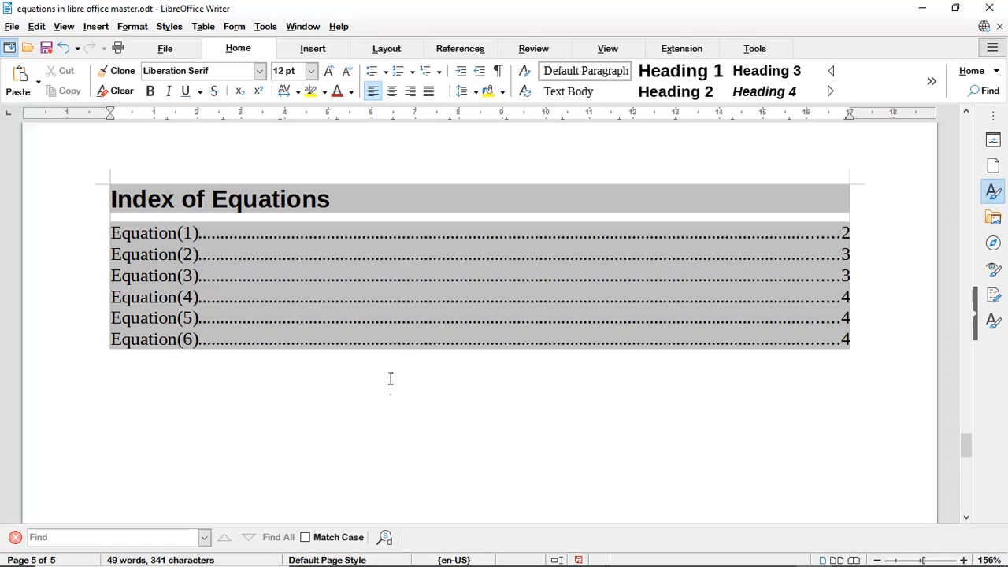
{"action": "right_click", "coordinate": [258, 306]}
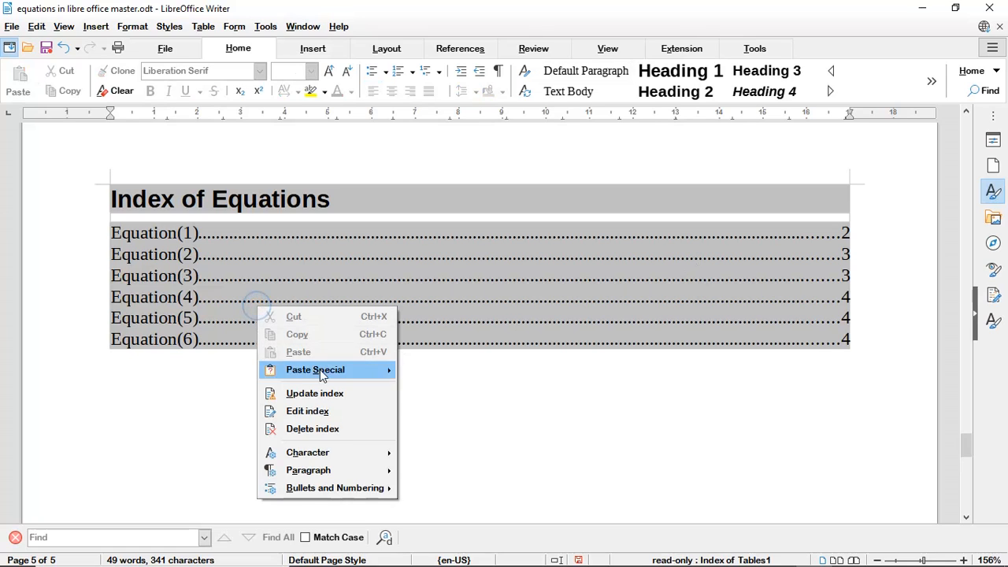
{"action": "left_click", "coordinate": [318, 391]}
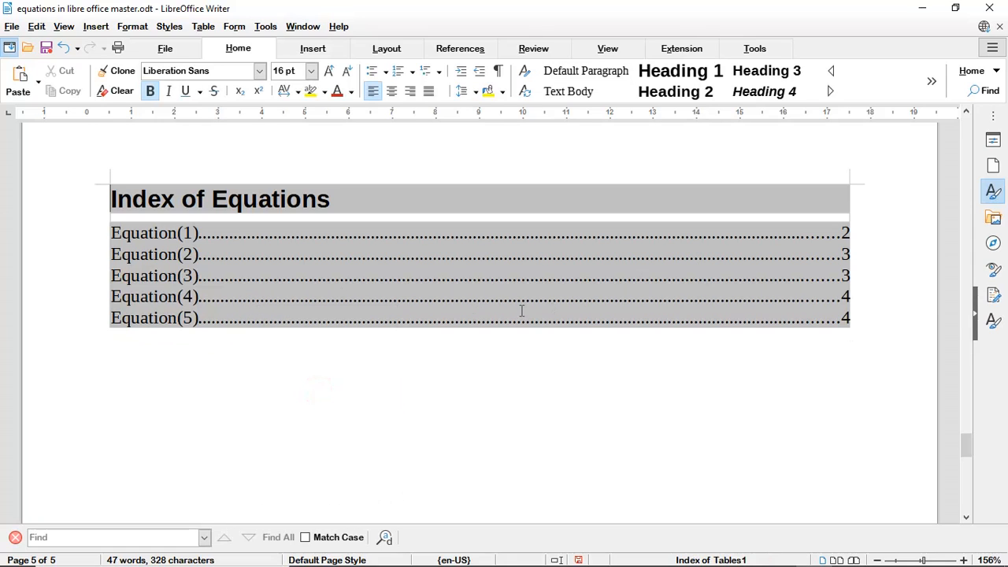
Step: Undo the index update and the deletion of the x=4, y=1 equation row
{"action": "scroll", "coordinate": [520, 307], "scroll_direction": "up", "scroll_amount": 5}
{"action": "scroll", "coordinate": [519, 308], "scroll_direction": "up", "scroll_amount": 4}
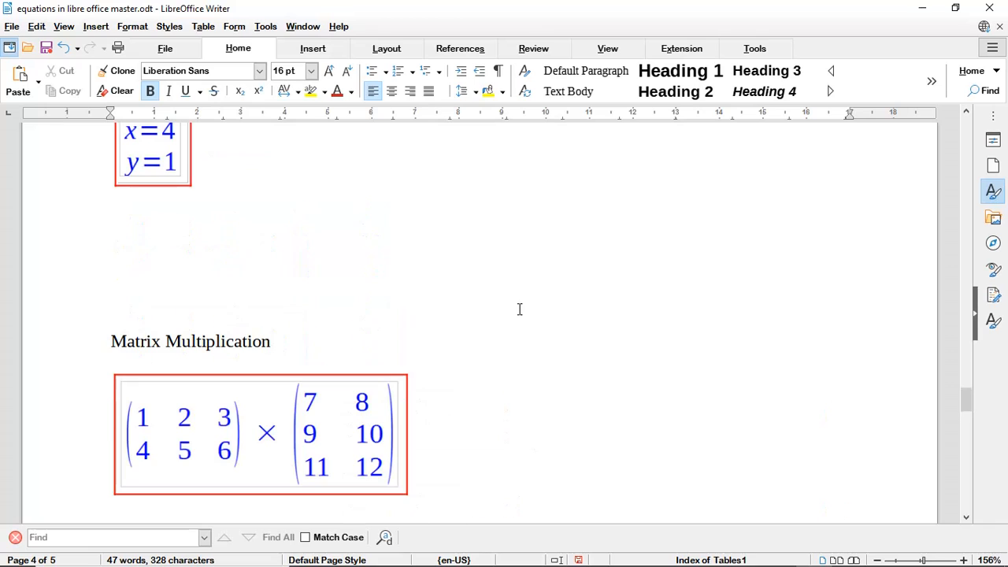
{"action": "left_click", "coordinate": [63, 47]}
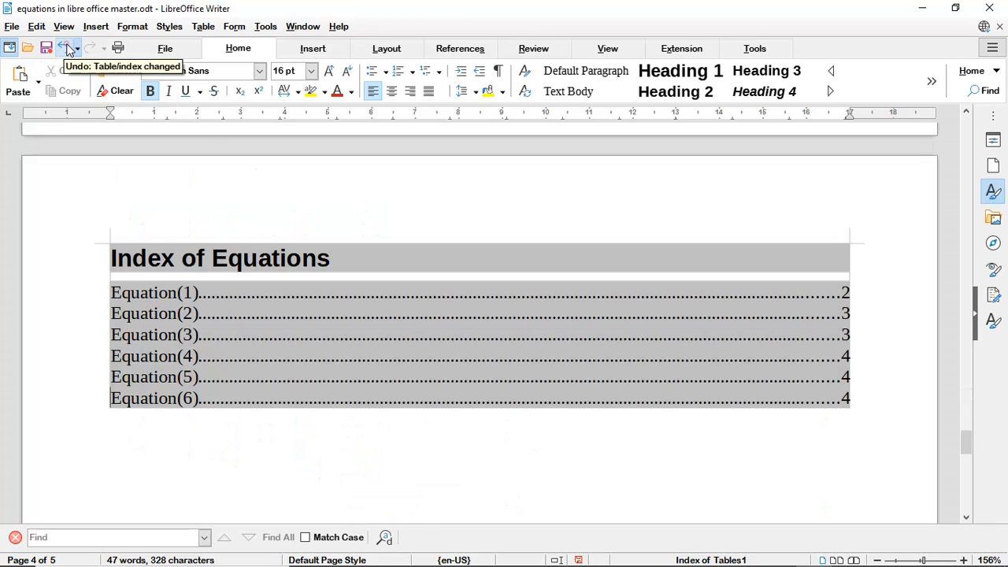
{"action": "scroll", "coordinate": [552, 259], "scroll_direction": "up", "scroll_amount": 8}
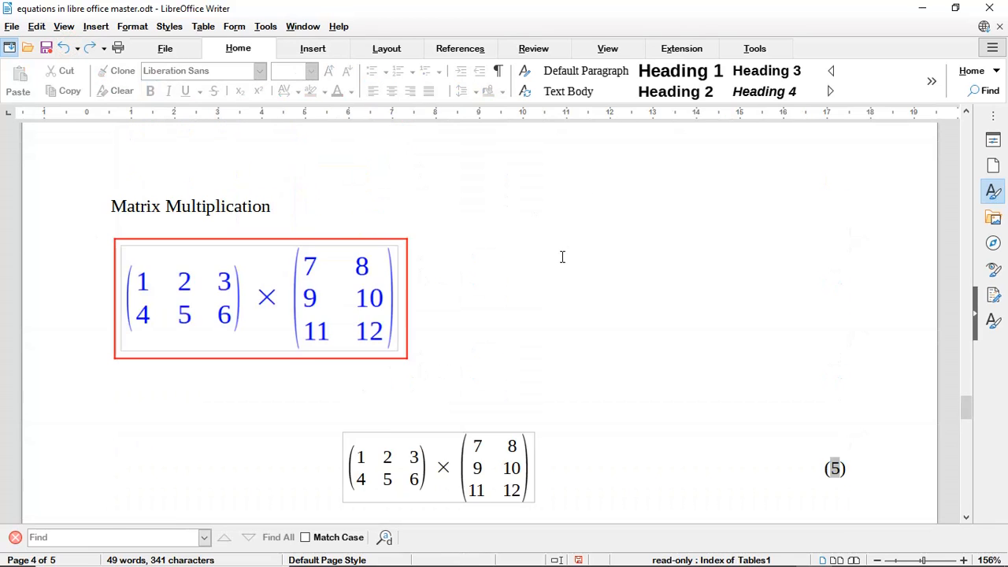
{"action": "scroll", "coordinate": [558, 276], "scroll_direction": "up", "scroll_amount": 4}
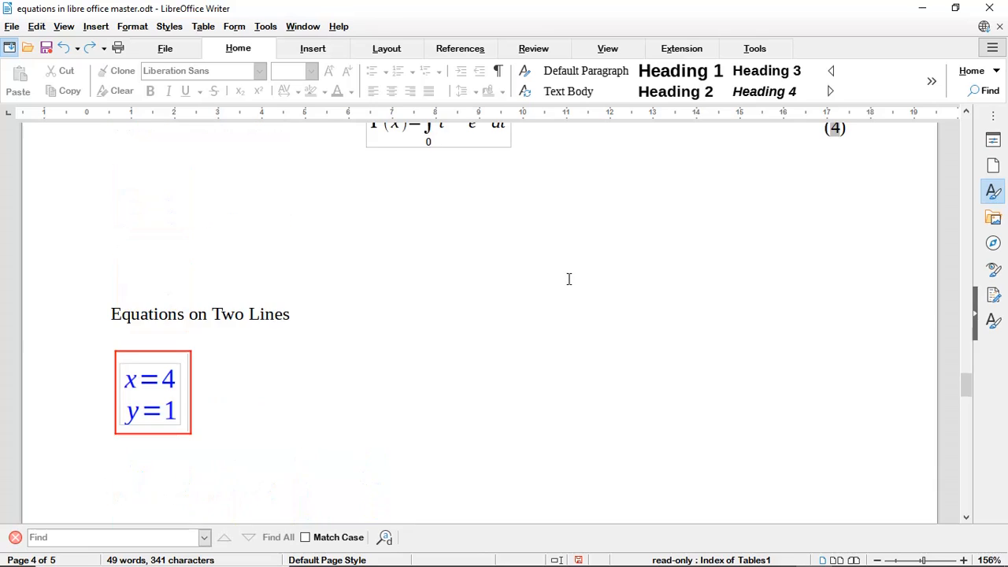
{"action": "scroll", "coordinate": [556, 295], "scroll_direction": "down", "scroll_amount": 4}
{"action": "scroll", "coordinate": [560, 291], "scroll_direction": "up", "scroll_amount": 2}
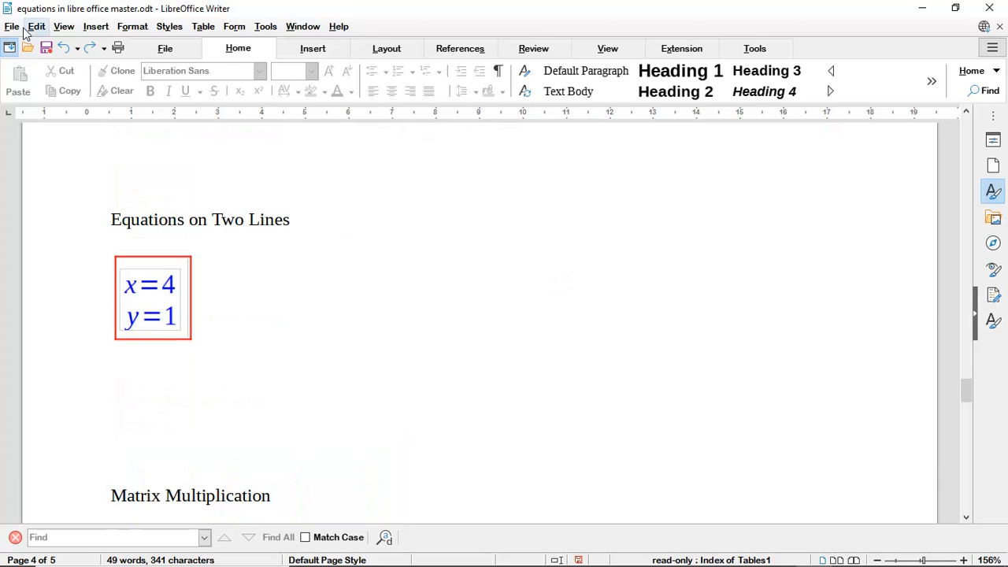
{"action": "left_click", "coordinate": [66, 52]}
{"action": "scroll", "coordinate": [620, 339], "scroll_direction": "down", "scroll_amount": 7}
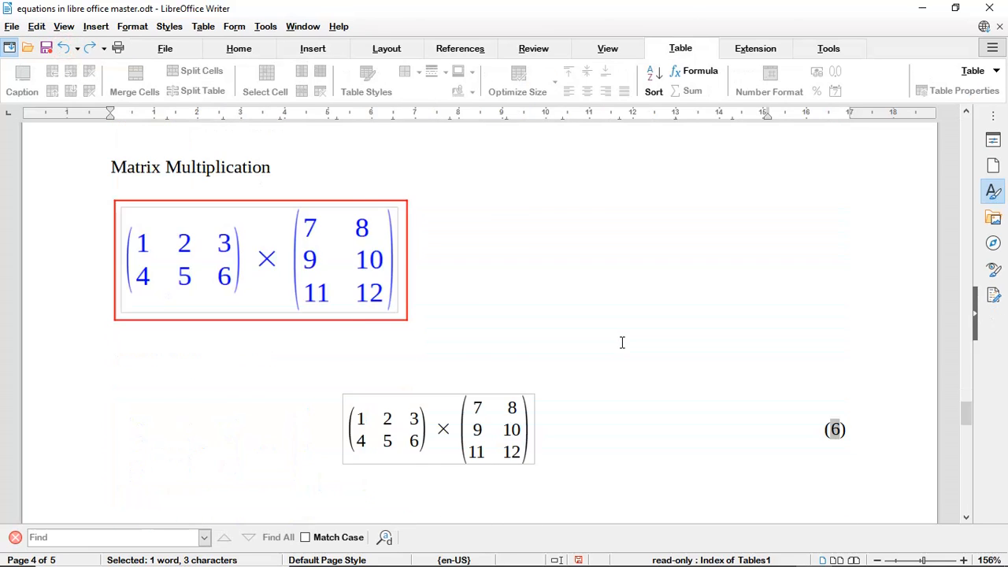
Step: Update the Index of Equations on page 5 again with the equation row restored
{"action": "scroll", "coordinate": [622, 344], "scroll_direction": "down", "scroll_amount": 6}
{"action": "right_click", "coordinate": [423, 292]}
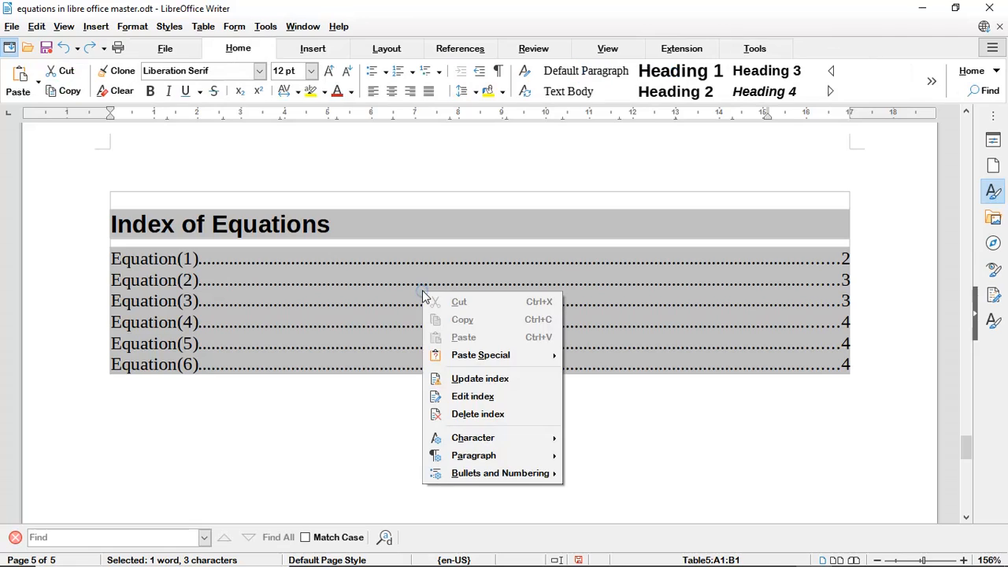
{"action": "left_click", "coordinate": [478, 382]}
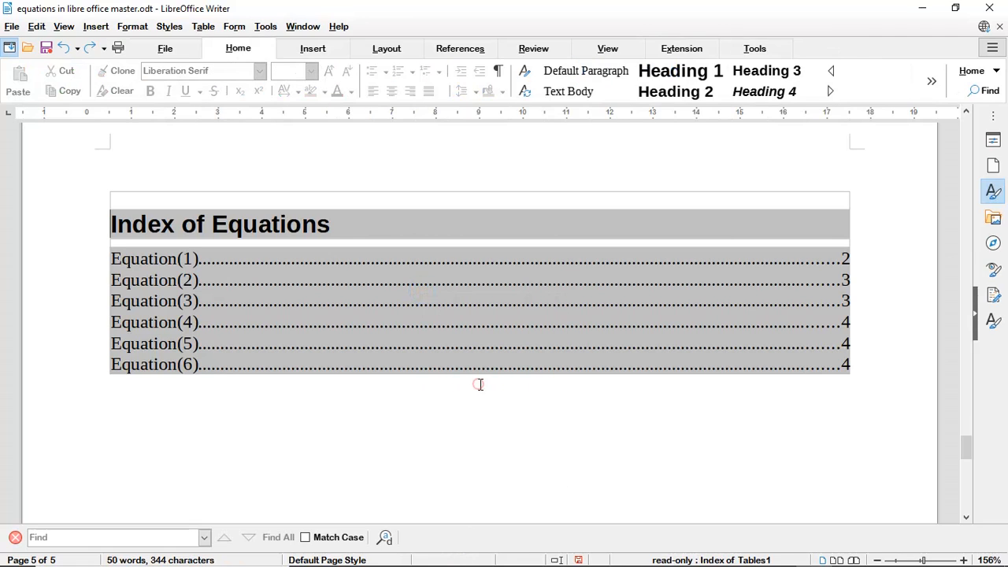
{"action": "left_click", "coordinate": [587, 433]}
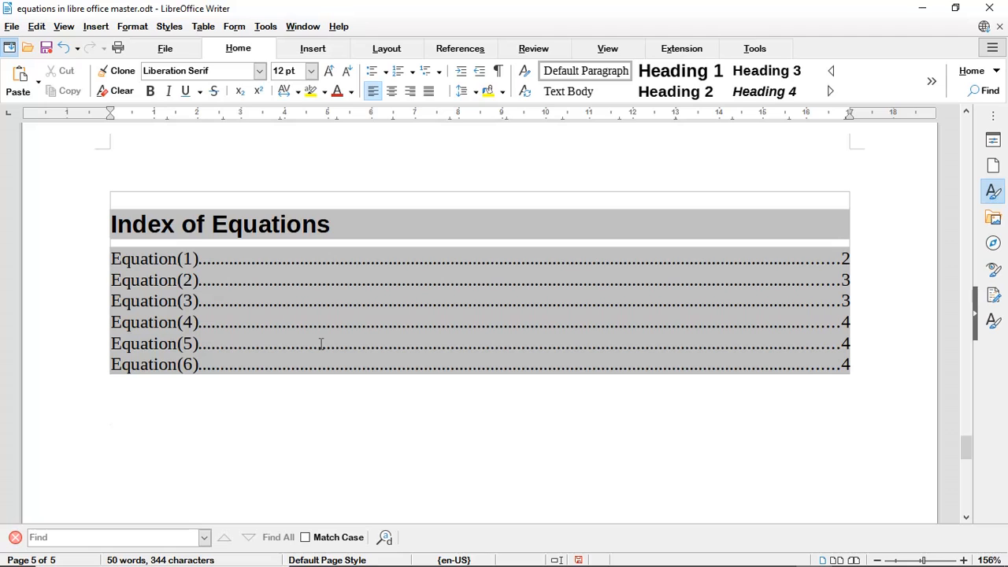
Step: Insert a new formula object on the blank line between the numbered x=4, y=1 equation and the Matrix Multiplication heading
{"action": "scroll", "coordinate": [316, 391], "scroll_direction": "up", "scroll_amount": 5}
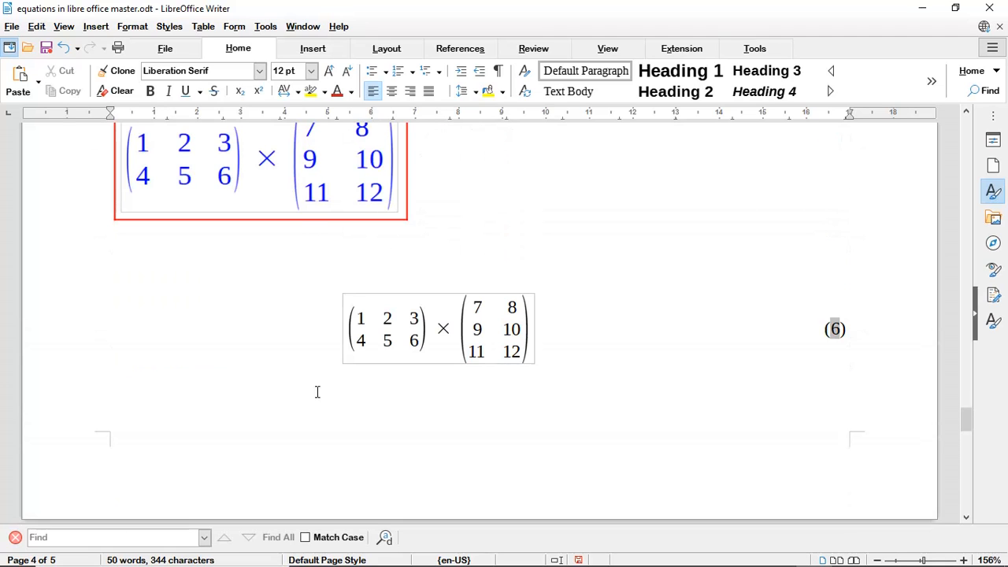
{"action": "scroll", "coordinate": [316, 392], "scroll_direction": "up", "scroll_amount": 1}
{"action": "scroll", "coordinate": [316, 393], "scroll_direction": "down", "scroll_amount": 6}
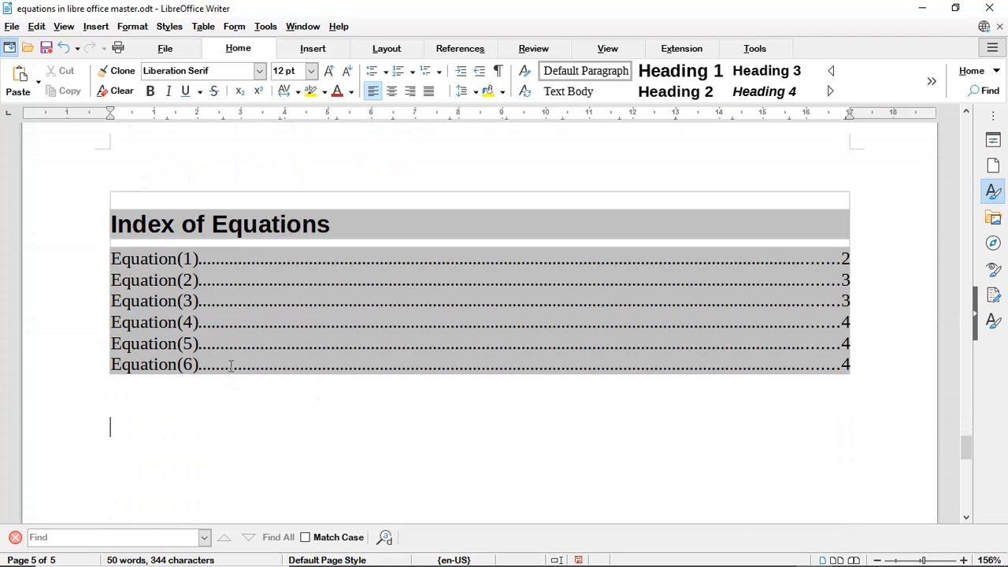
{"action": "scroll", "coordinate": [314, 362], "scroll_direction": "up", "scroll_amount": 3}
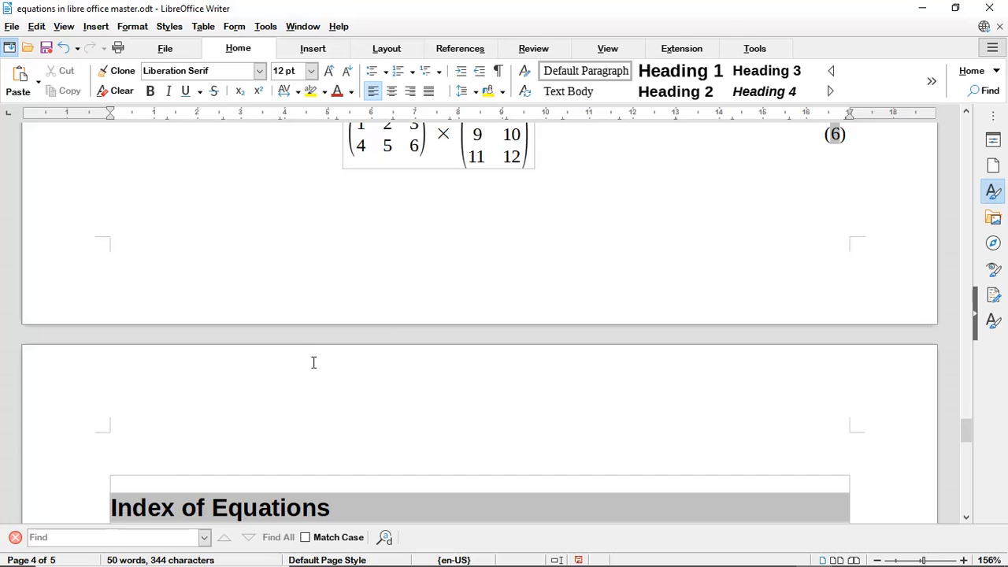
{"action": "scroll", "coordinate": [314, 362], "scroll_direction": "up", "scroll_amount": 3}
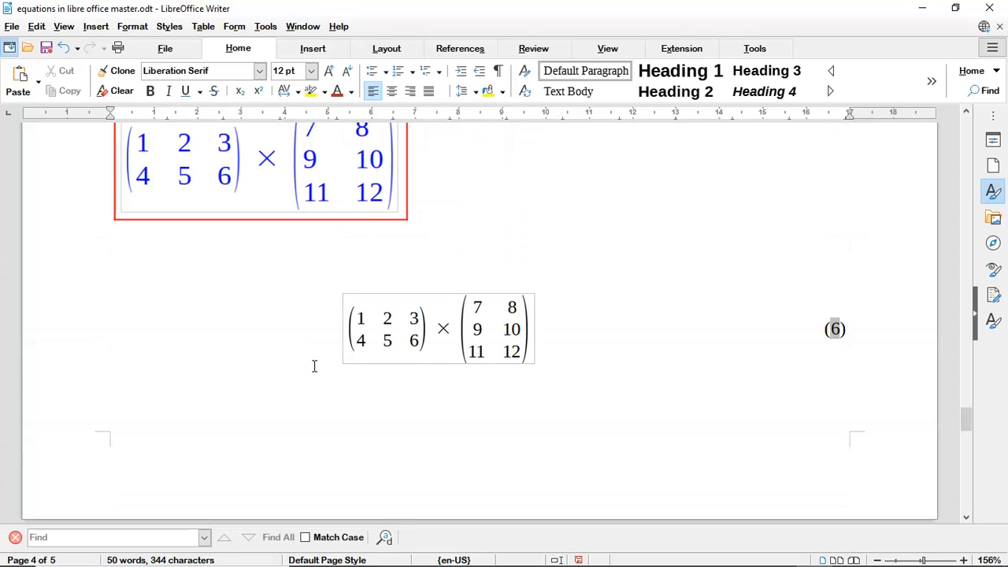
{"action": "scroll", "coordinate": [314, 366], "scroll_direction": "up", "scroll_amount": 4}
{"action": "scroll", "coordinate": [314, 366], "scroll_direction": "up", "scroll_amount": 2}
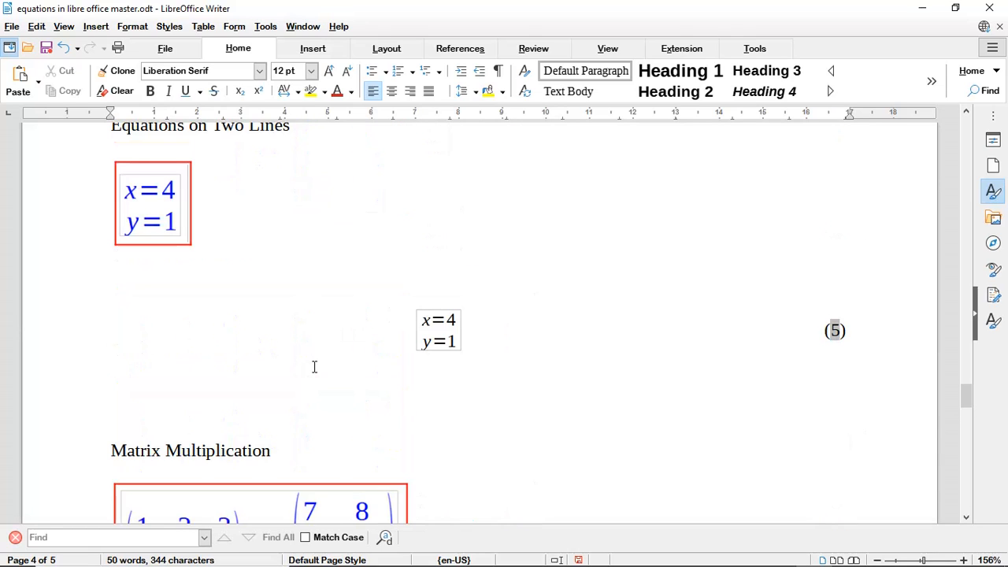
{"action": "left_click", "coordinate": [211, 396]}
{"action": "left_click", "coordinate": [95, 26]}
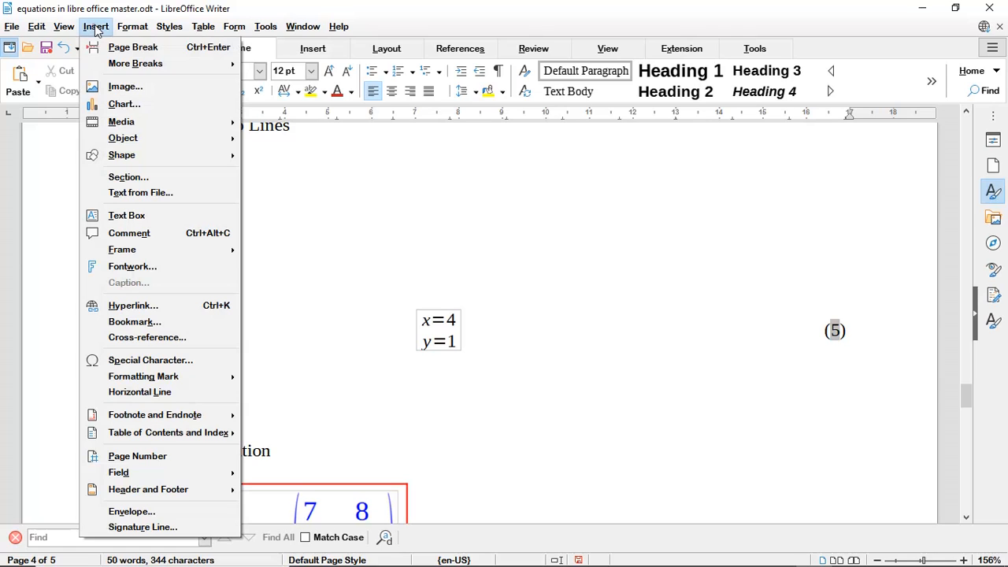
{"action": "mouse_move", "coordinate": [118, 142]}
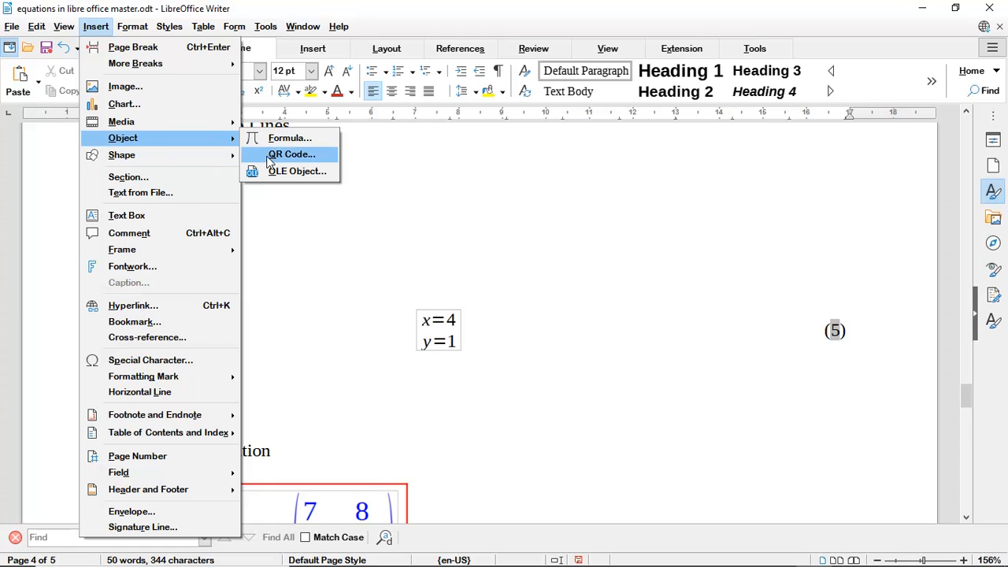
{"action": "left_click", "coordinate": [285, 139]}
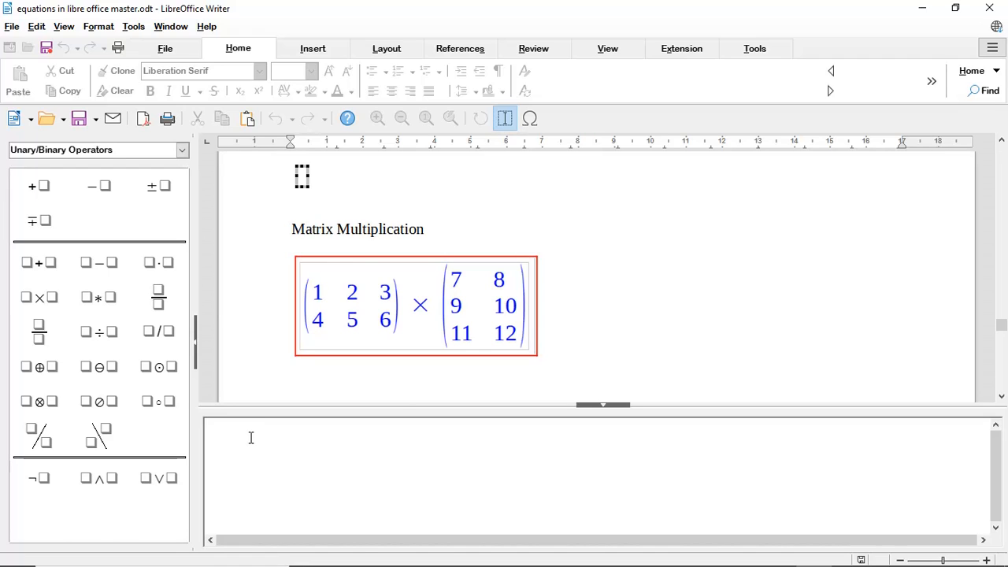
Step: Enter %pi simeq 3.14 as the code of the new formula above Matrix Multiplication
{"action": "type", "text": "%pi"}
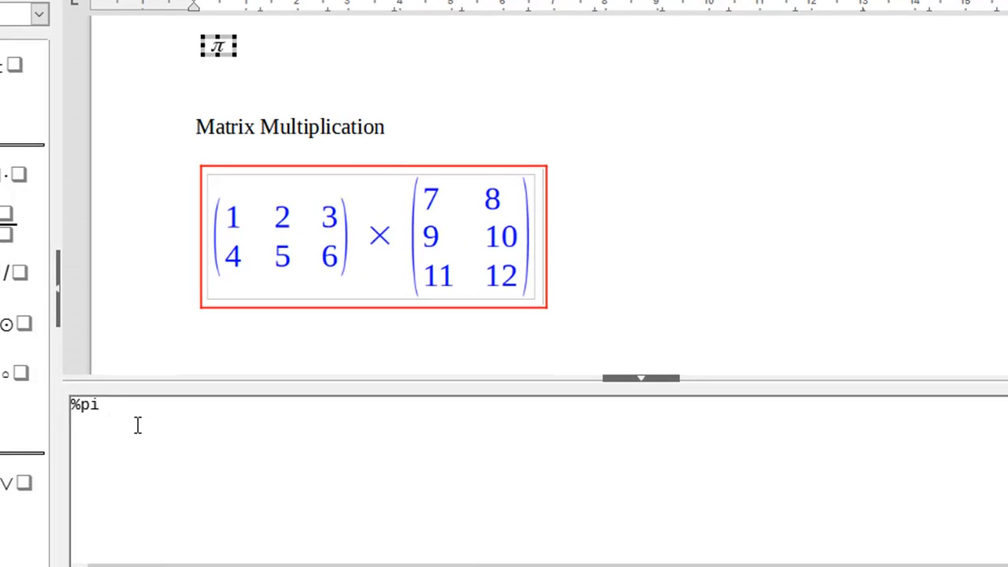
{"action": "type", "text": " sim"}
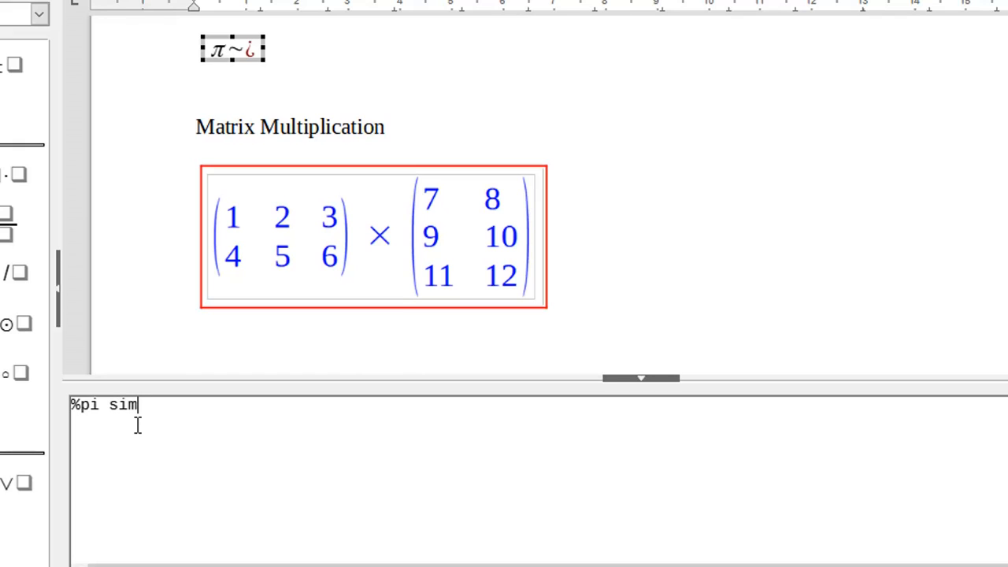
{"action": "type", "text": "e"}
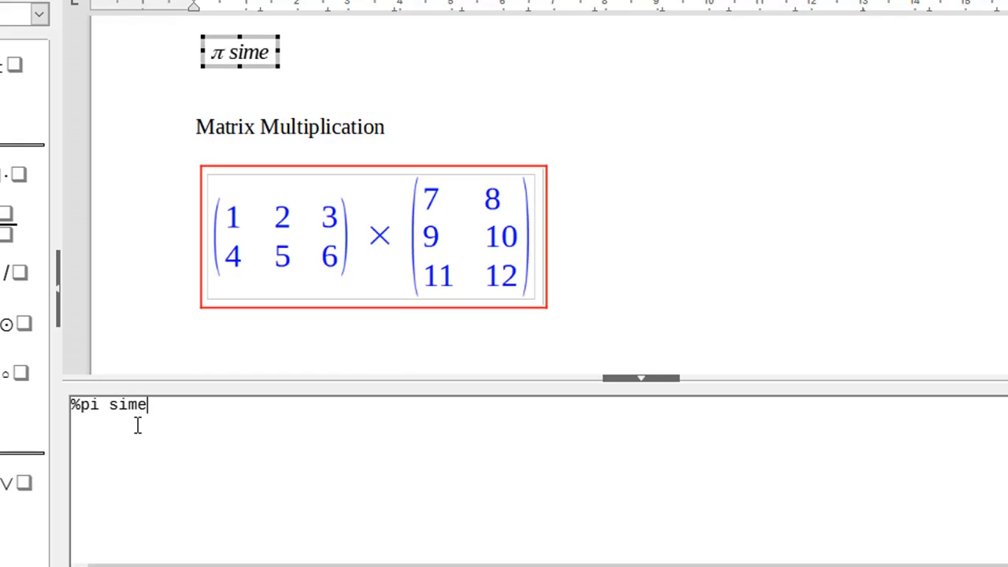
{"action": "type", "text": "q"}
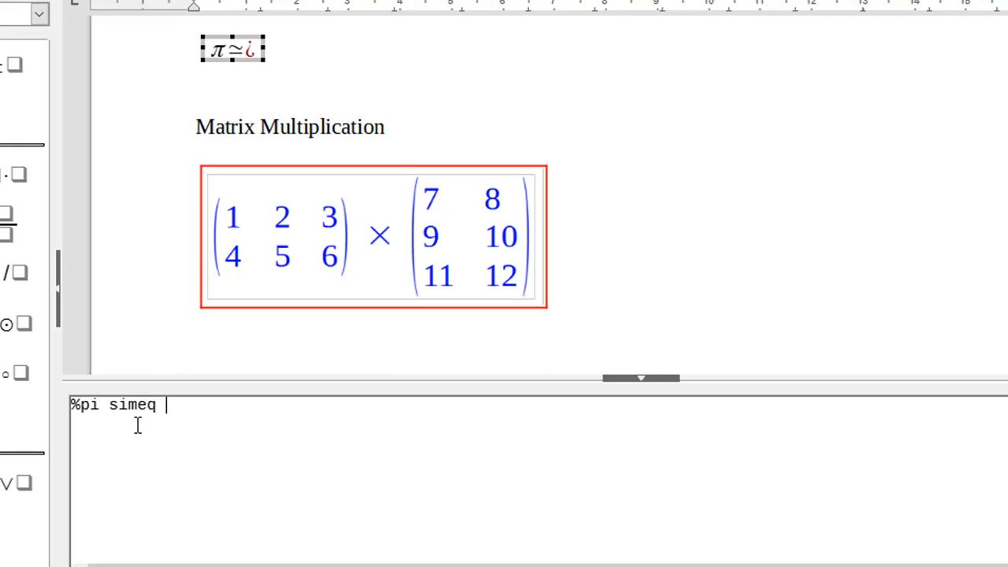
{"action": "type", "text": " 3.14"}
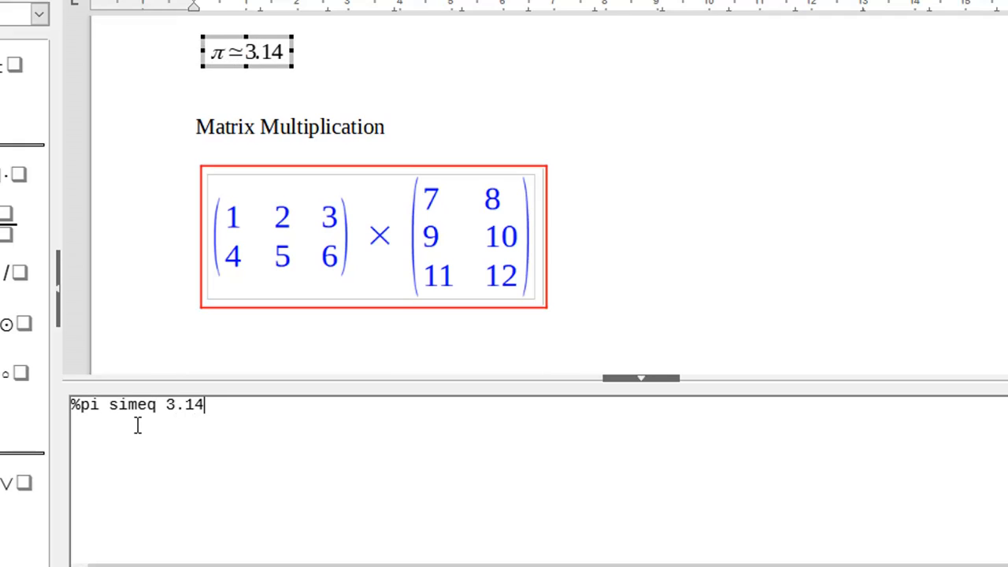
Step: Extend the pi formula's value to 3.14159 and enlarge its π symbol by adding size 20 before %pi in the code
{"action": "type", "text": "159"}
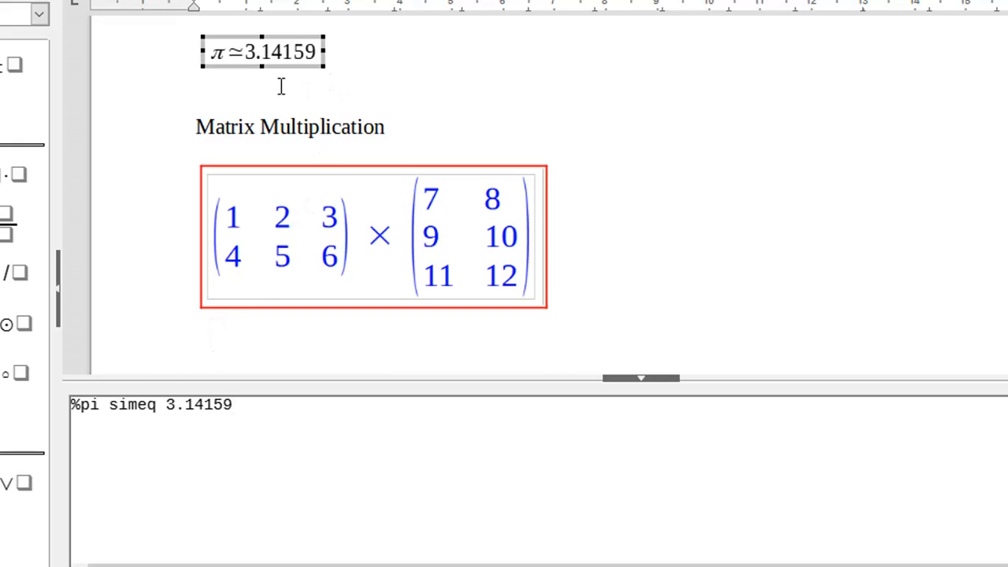
{"action": "left_click", "coordinate": [71, 404]}
{"action": "type", "text": "size "}
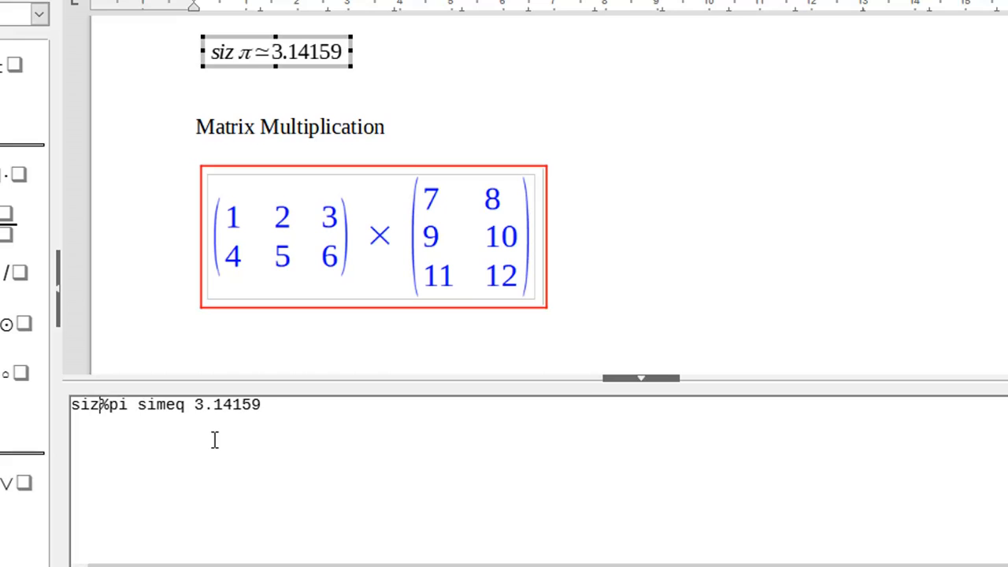
{"action": "type", "text": "20"}
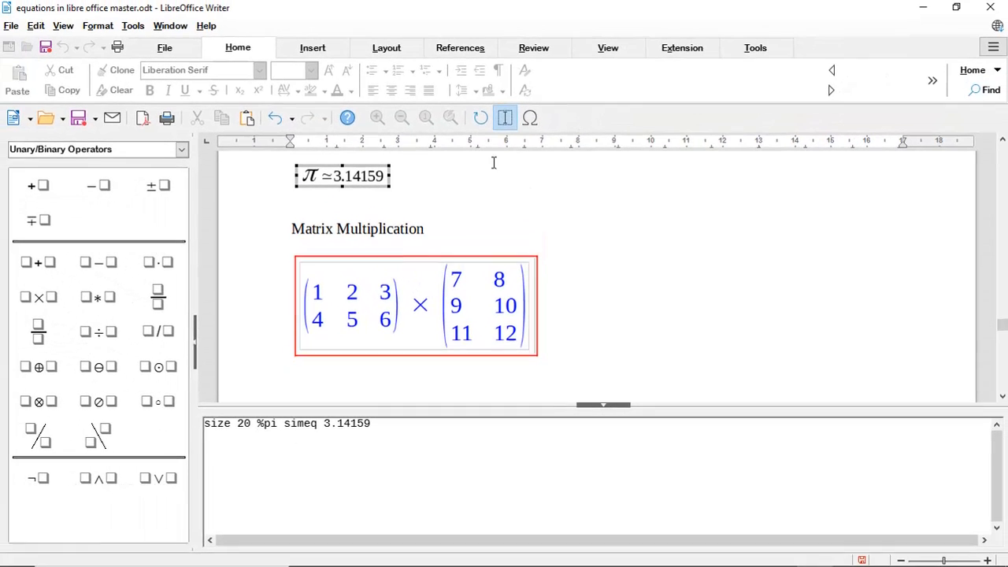
{"action": "left_click", "coordinate": [391, 79]}
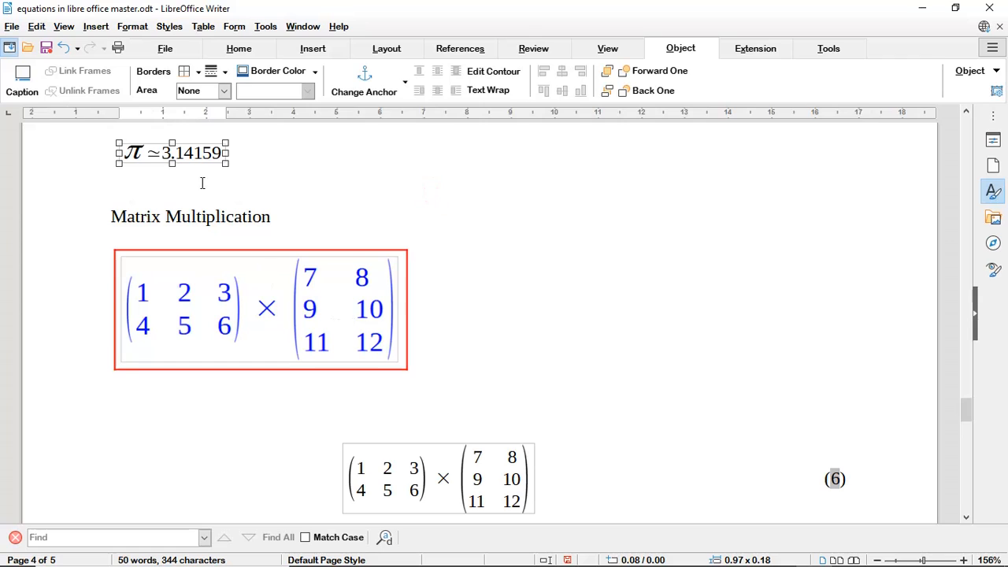
Step: Reopen the pi formula to examine the simeq operator in its code, and review the Index of Equations on page 5
{"action": "double_click", "coordinate": [166, 157]}
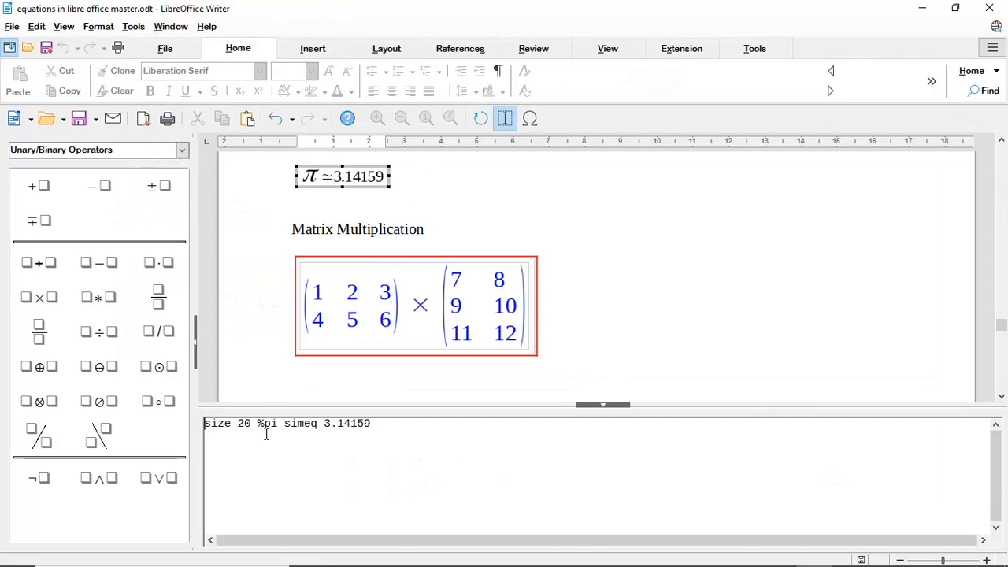
{"action": "left_click_drag", "start_coordinate": [286, 422], "coordinate": [318, 423]}
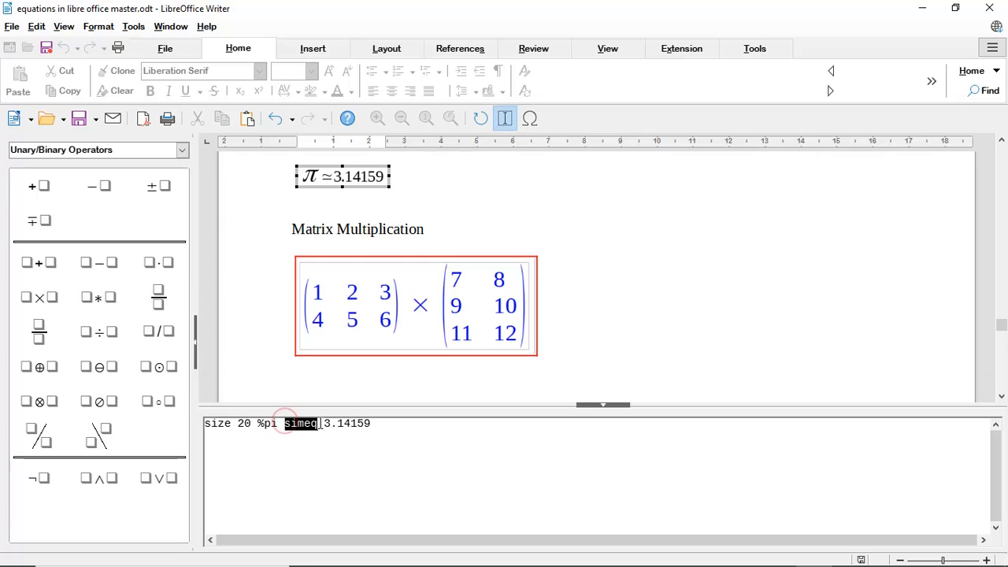
{"action": "left_click", "coordinate": [705, 272]}
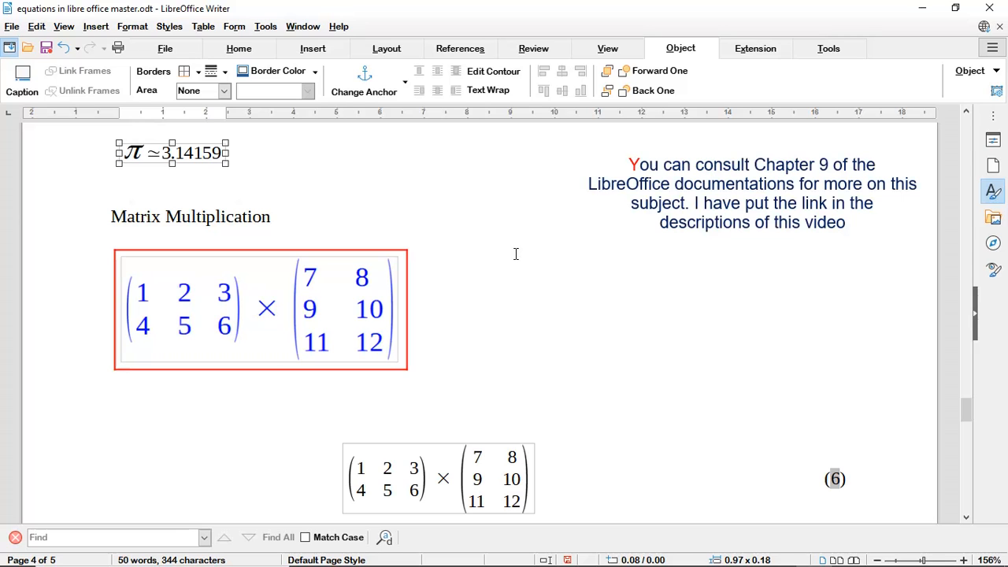
{"action": "scroll", "coordinate": [495, 266], "scroll_direction": "down", "scroll_amount": 10}
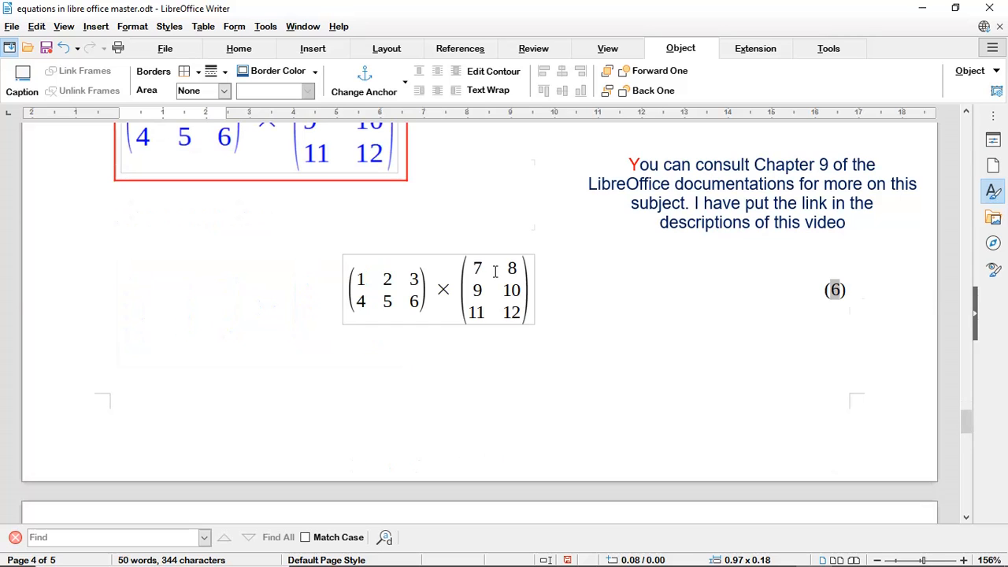
{"action": "scroll", "coordinate": [495, 271], "scroll_direction": "up", "scroll_amount": 2}
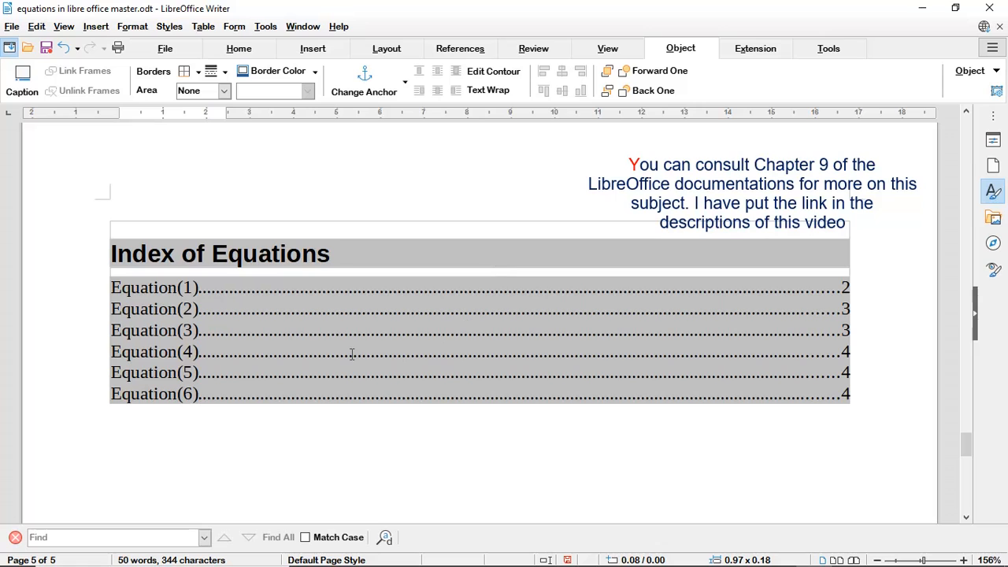